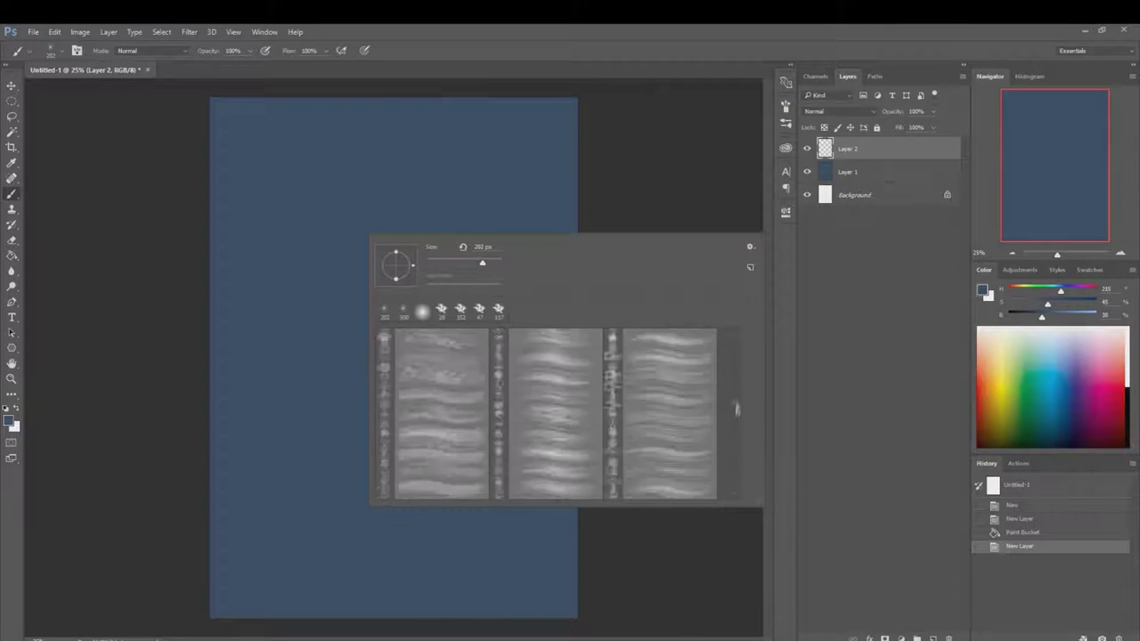
# - Choose a brush and lay down the first dark brown sketch strokes on Layer 2
pyautogui.moveTo(735, 408); pyautogui.dragTo(733, 437)
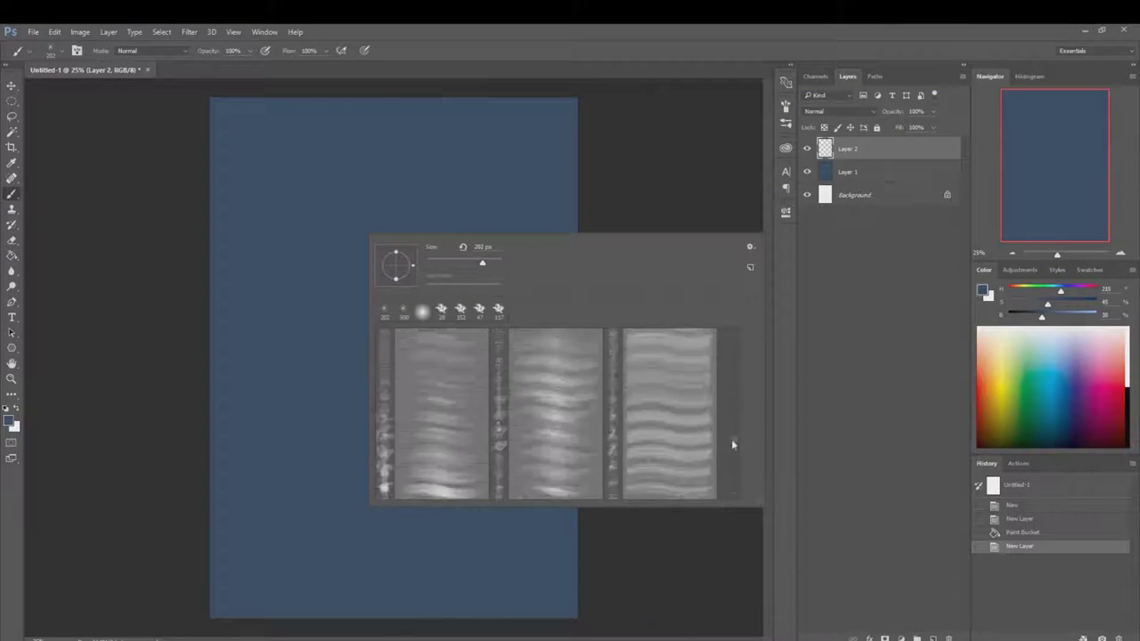
pyautogui.press('Return')
pyautogui.moveTo(1059, 289); pyautogui.dragTo(1016, 288)
pyautogui.moveTo(477, 187)
pyautogui.mouseDown()
pyautogui.moveTo(472, 249)
pyautogui.moveTo(415, 276)
pyautogui.moveTo(414, 292)
pyautogui.moveTo(317, 302)
pyautogui.mouseUp()
pyautogui.moveTo(379, 269); pyautogui.dragTo(321, 320)
pyautogui.moveTo(454, 296)
pyautogui.mouseDown()
pyautogui.moveTo(402, 312)
pyautogui.moveTo(442, 367)
pyautogui.mouseUp()
# - Sketch strokes below the eyes, the mouth line, the V-shaped jaw and cheek shading
pyautogui.moveTo(370, 307); pyautogui.dragTo(344, 365)
pyautogui.moveTo(457, 417); pyautogui.dragTo(341, 412)
pyautogui.moveTo(420, 484)
pyautogui.mouseDown()
pyautogui.moveTo(472, 449)
pyautogui.moveTo(365, 507)
pyautogui.mouseUp()
pyautogui.moveTo(307, 458)
pyautogui.mouseDown()
pyautogui.moveTo(374, 516)
pyautogui.moveTo(392, 570)
pyautogui.mouseUp()
pyautogui.moveTo(458, 494); pyautogui.dragTo(406, 590)
pyautogui.moveTo(302, 459)
pyautogui.mouseDown()
pyautogui.moveTo(294, 369)
pyautogui.moveTo(272, 317)
pyautogui.mouseUp()
pyautogui.moveTo(306, 401); pyautogui.dragTo(303, 441)
pyautogui.moveTo(532, 303)
pyautogui.mouseDown()
pyautogui.moveTo(499, 414)
pyautogui.moveTo(541, 125)
pyautogui.mouseUp()
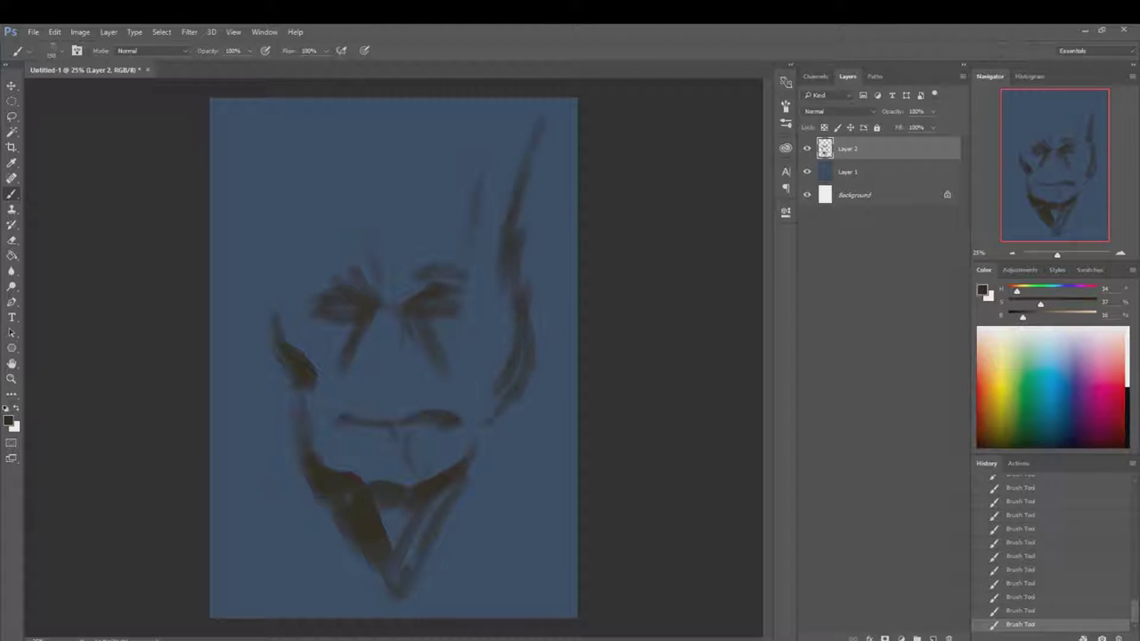
# - Sketch both sides of the face, the top of the head and the upper branches
pyautogui.moveTo(516, 276); pyautogui.dragTo(485, 410)
pyautogui.moveTo(530, 124); pyautogui.dragTo(494, 267)
pyautogui.moveTo(298, 352); pyautogui.dragTo(272, 249)
pyautogui.moveTo(251, 156); pyautogui.dragTo(280, 285)
pyautogui.moveTo(343, 134); pyautogui.dragTo(358, 209)
pyautogui.moveTo(370, 155); pyautogui.dragTo(379, 227)
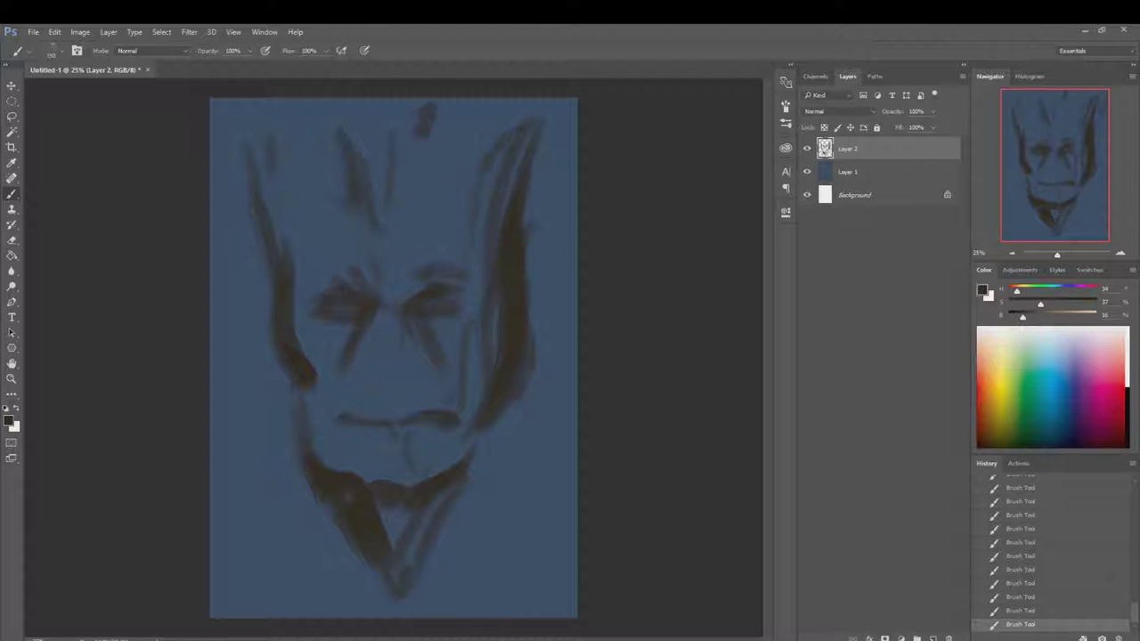
pyautogui.moveTo(569, 121); pyautogui.dragTo(534, 258)
pyautogui.moveTo(214, 120); pyautogui.dragTo(267, 294)
# - Rough in the lower jaw and both shoulders, then begin scaling the sketch with Ctrl+T
pyautogui.moveTo(325, 481); pyautogui.dragTo(307, 534)
pyautogui.moveTo(303, 454); pyautogui.dragTo(231, 597)
pyautogui.moveTo(307, 498); pyautogui.dragTo(285, 561)
pyautogui.moveTo(338, 544); pyautogui.dragTo(276, 615)
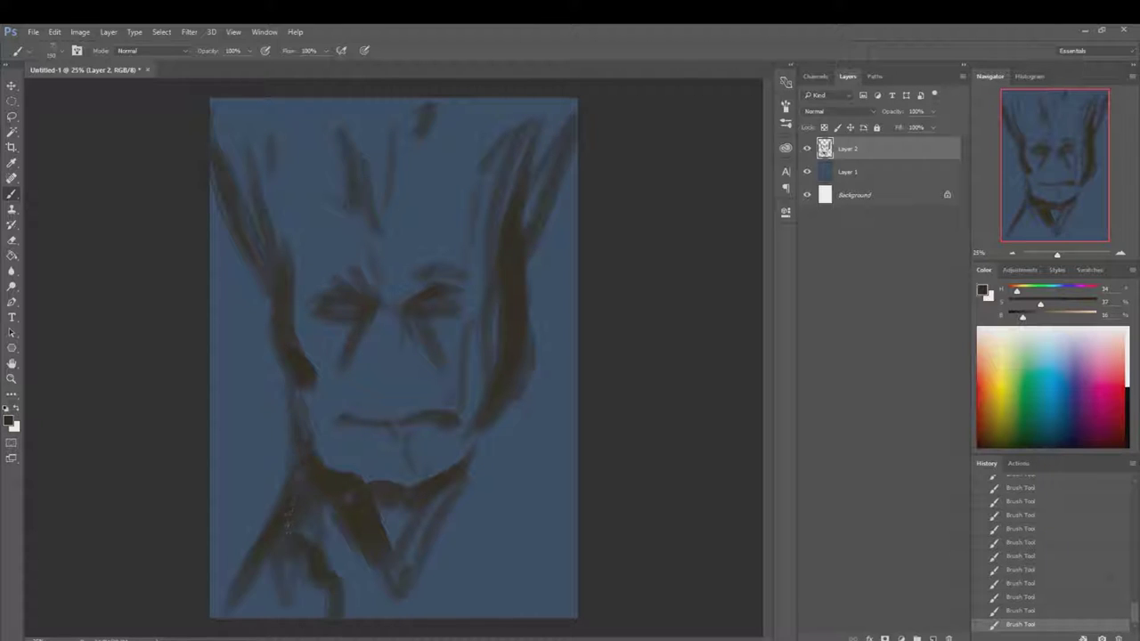
pyautogui.moveTo(267, 526); pyautogui.dragTo(227, 597)
pyautogui.moveTo(504, 450); pyautogui.dragTo(481, 534)
pyautogui.moveTo(530, 423); pyautogui.dragTo(508, 579)
pyautogui.moveTo(526, 490); pyautogui.dragTo(570, 543)
pyautogui.hotkey('ctrl', 't')
pyautogui.moveTo(577, 618); pyautogui.dragTo(546, 589)
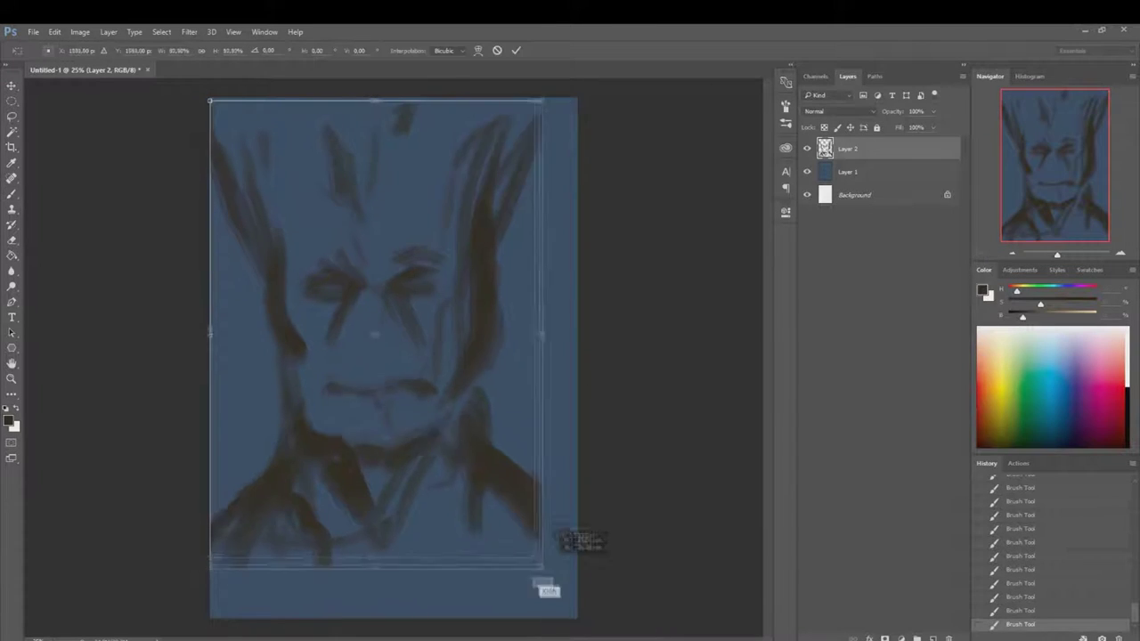
# - Commit the scaled-down sketch and shift it down and to the right
pyautogui.press('Return')
pyautogui.moveTo(430, 395); pyautogui.dragTo(448, 415)
pyautogui.press('b')
pyautogui.moveTo(414, 365); pyautogui.dragTo(409, 409)
# - Darken the nose, eyes, brow and right cheek with dark strokes
pyautogui.moveTo(419, 351)
pyautogui.mouseDown()
pyautogui.moveTo(412, 372)
pyautogui.moveTo(430, 396)
pyautogui.mouseUp()
pyautogui.moveTo(387, 390); pyautogui.dragTo(403, 402)
pyautogui.moveTo(408, 332); pyautogui.dragTo(431, 326)
pyautogui.moveTo(373, 303)
pyautogui.mouseDown()
pyautogui.moveTo(422, 290)
pyautogui.moveTo(413, 351)
pyautogui.moveTo(427, 374)
pyautogui.mouseUp()
pyautogui.moveTo(432, 294)
pyautogui.mouseDown()
pyautogui.moveTo(459, 301)
pyautogui.moveTo(446, 351)
pyautogui.moveTo(459, 428)
pyautogui.mouseUp()
# - Sample a lighter blue and lighten the right cheek, left face edge, mouth and chin
pyautogui.keyDown('alt'); pyautogui.click(521, 345); pyautogui.keyUp('alt')
pyautogui.moveTo(511, 285); pyautogui.dragTo(509, 378)
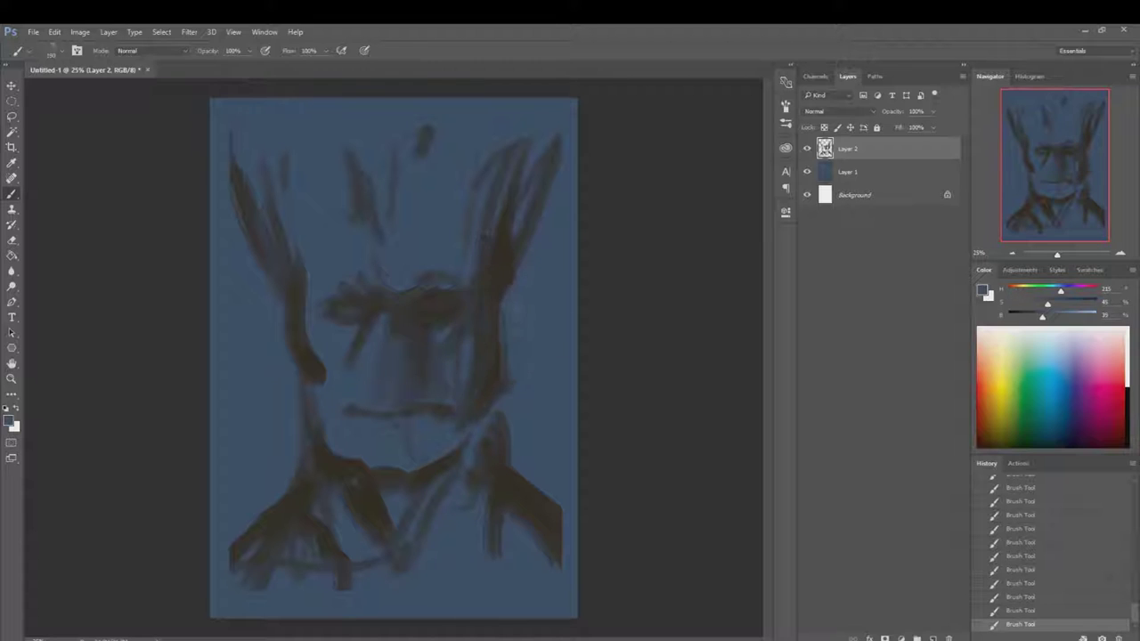
pyautogui.moveTo(512, 258); pyautogui.dragTo(499, 401)
pyautogui.moveTo(294, 334); pyautogui.dragTo(299, 374)
pyautogui.moveTo(316, 348)
pyautogui.mouseDown()
pyautogui.moveTo(348, 401)
pyautogui.moveTo(338, 383)
pyautogui.mouseUp()
pyautogui.keyDown('alt'); pyautogui.click(435, 413); pyautogui.keyUp('alt')
pyautogui.moveTo(427, 419)
pyautogui.mouseDown()
pyautogui.moveTo(401, 459)
pyautogui.moveTo(419, 445)
pyautogui.mouseUp()
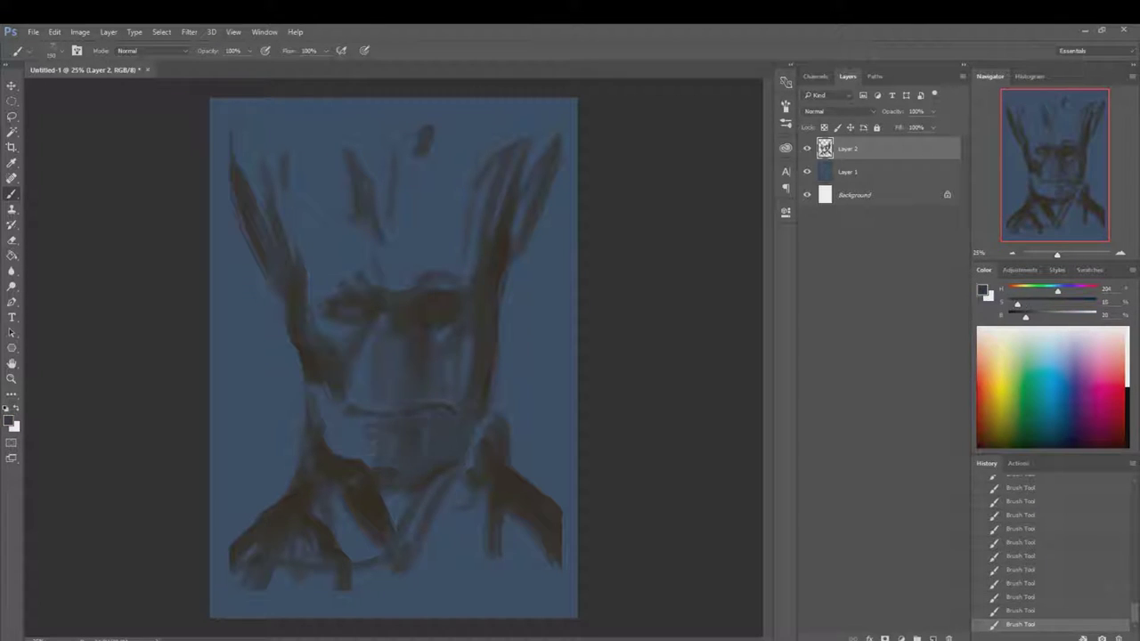
# - Sample a dark tone and darken the neck, lower right, collar and forehead
pyautogui.keyDown('alt'); pyautogui.click(356, 496); pyautogui.keyUp('alt')
pyautogui.moveTo(348, 516); pyautogui.dragTo(445, 463)
pyautogui.moveTo(471, 419)
pyautogui.mouseDown()
pyautogui.moveTo(468, 543)
pyautogui.moveTo(570, 534)
pyautogui.moveTo(276, 570)
pyautogui.mouseUp()
pyautogui.moveTo(214, 605)
pyautogui.mouseDown()
pyautogui.moveTo(374, 534)
pyautogui.moveTo(258, 588)
pyautogui.mouseUp()
pyautogui.moveTo(356, 160); pyautogui.dragTo(347, 267)
pyautogui.moveTo(388, 151); pyautogui.dragTo(388, 266)
pyautogui.moveTo(343, 118); pyautogui.dragTo(349, 171)
# - Darken the left branch, top of the head, right branch and upper forehead
pyautogui.moveTo(302, 293); pyautogui.dragTo(258, 171)
pyautogui.moveTo(267, 258); pyautogui.dragTo(232, 126)
pyautogui.moveTo(263, 171); pyautogui.dragTo(234, 110)
pyautogui.moveTo(294, 158); pyautogui.dragTo(258, 109)
pyautogui.moveTo(517, 246); pyautogui.dragTo(556, 129)
pyautogui.moveTo(552, 142); pyautogui.dragTo(494, 98)
pyautogui.moveTo(463, 90)
pyautogui.mouseDown()
pyautogui.moveTo(370, 124)
pyautogui.moveTo(405, 209)
pyautogui.moveTo(338, 102)
pyautogui.mouseUp()
# - Paint dark masses over the head top, branches and forehead
pyautogui.moveTo(330, 200); pyautogui.dragTo(280, 98)
pyautogui.moveTo(330, 280); pyautogui.dragTo(289, 170)
pyautogui.moveTo(445, 258); pyautogui.dragTo(423, 155)
pyautogui.moveTo(459, 258); pyautogui.dragTo(495, 116)
pyautogui.moveTo(443, 183)
pyautogui.mouseDown()
pyautogui.moveTo(436, 126)
pyautogui.moveTo(420, 153)
pyautogui.mouseUp()
pyautogui.moveTo(508, 214); pyautogui.dragTo(498, 156)
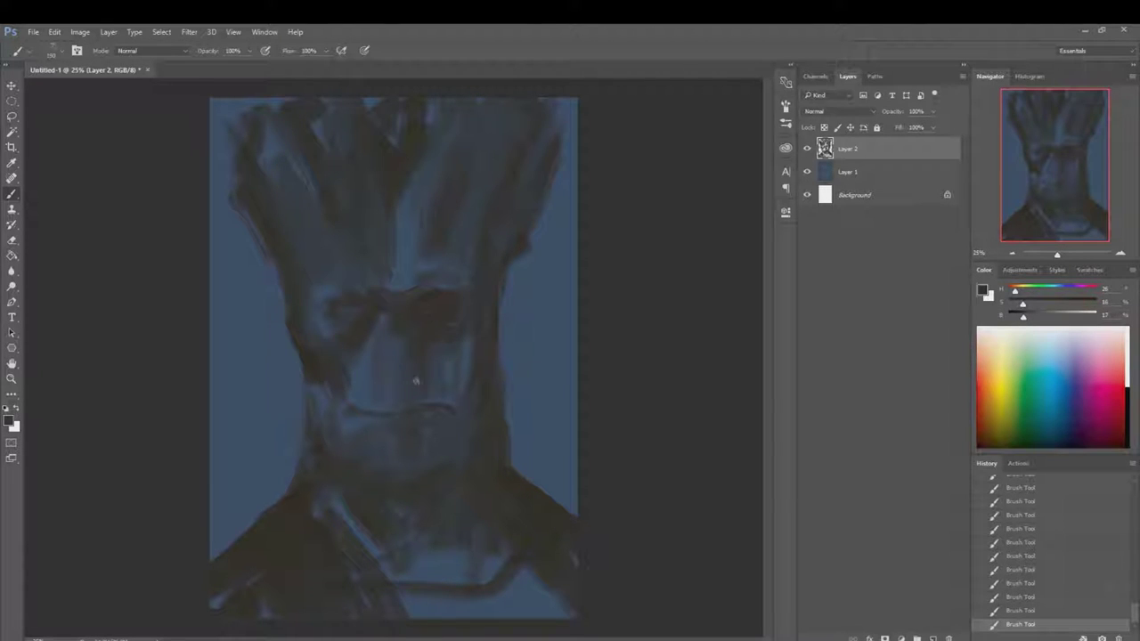
# - Darken the left eye and paint a sampled bluish tone over the brow and nose bridge
pyautogui.moveTo(342, 288); pyautogui.dragTo(318, 299)
pyautogui.keyDown('alt'); pyautogui.click(322, 297); pyautogui.keyUp('alt')
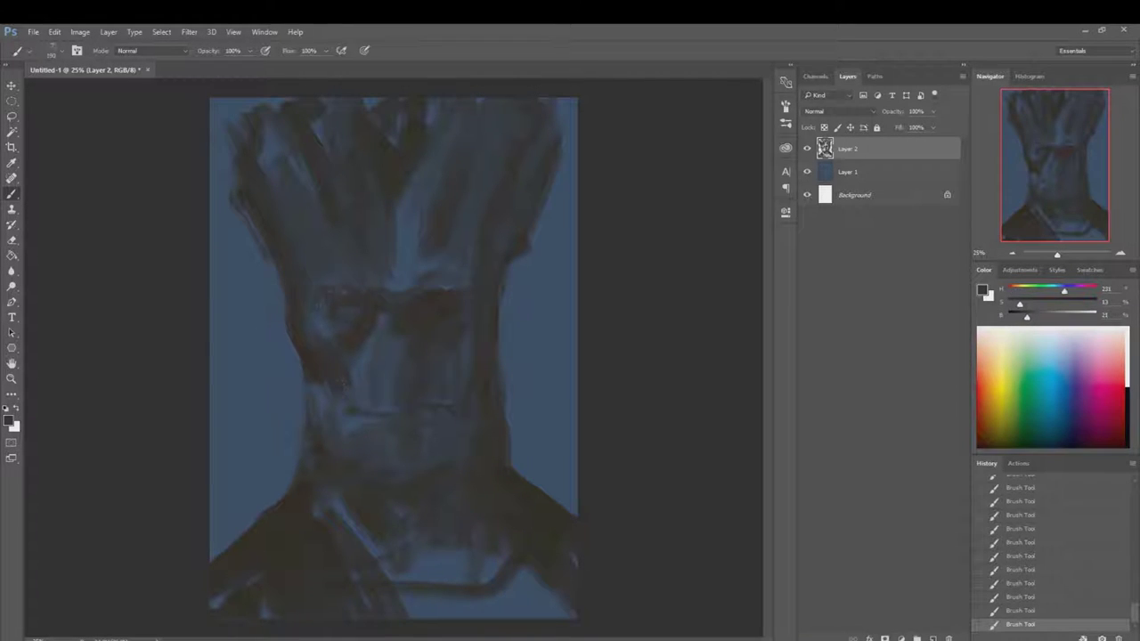
pyautogui.keyDown('alt'); pyautogui.click(383, 276); pyautogui.keyUp('alt')
pyautogui.moveTo(414, 307); pyautogui.dragTo(401, 241)
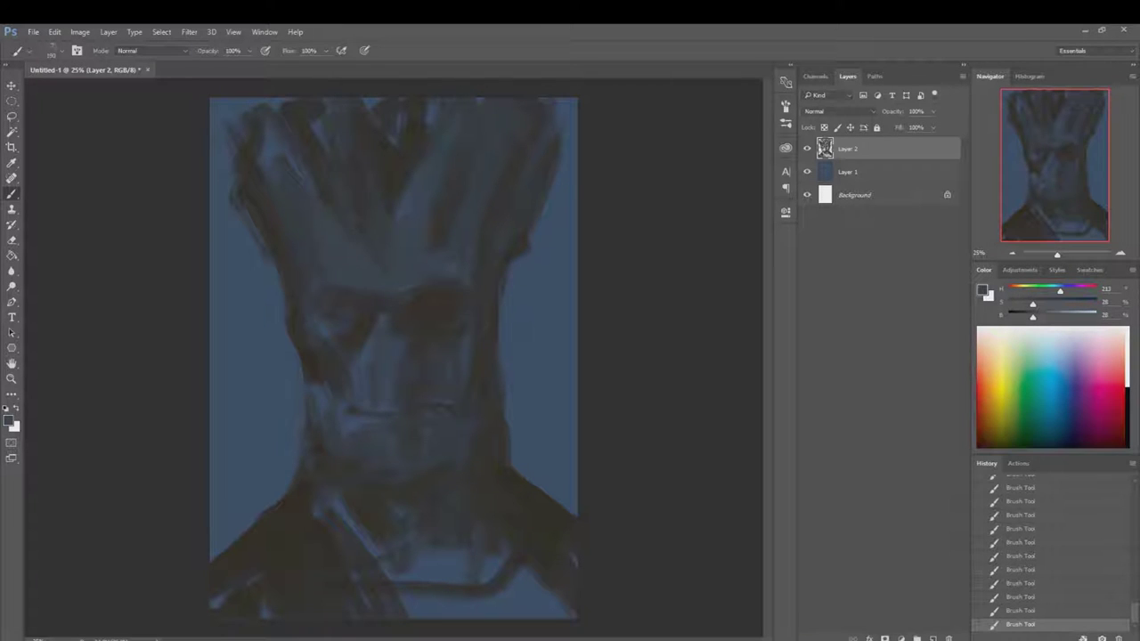
pyautogui.rightClick(392, 472)
pyautogui.press('Escape')
# - Add a new layer above the sketch and dab sampled dark paint around the neck
pyautogui.moveTo(1033, 315); pyautogui.dragTo(1020, 317)
pyautogui.hotkey('ctrl', 'shift', 'alt', 'n')
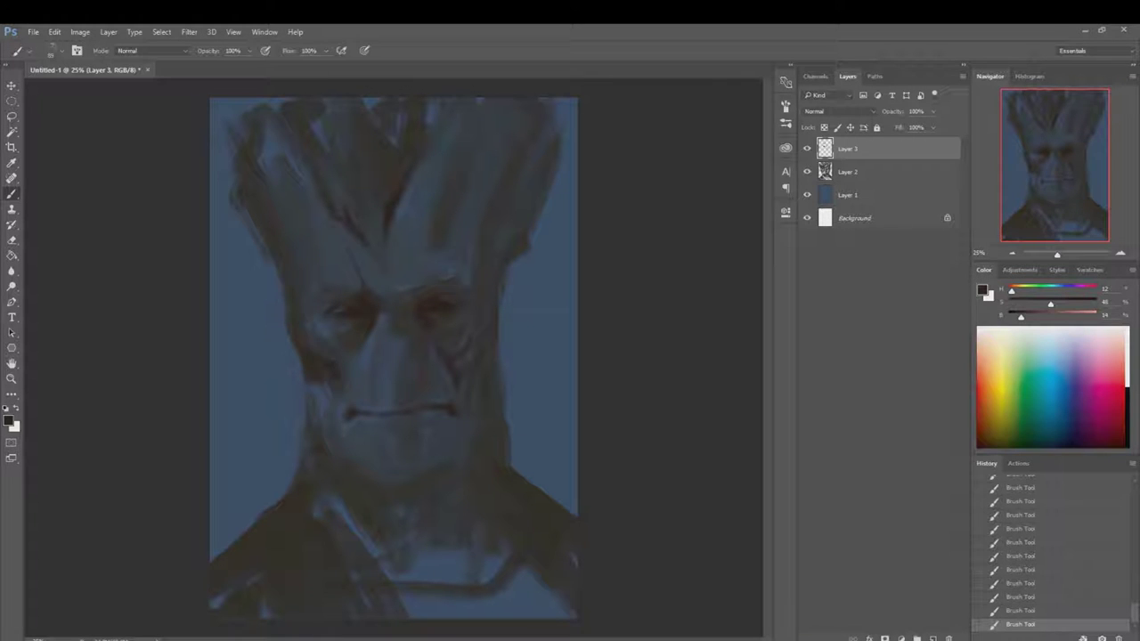
pyautogui.keyDown('alt'); pyautogui.click(293, 460); pyautogui.keyUp('alt')
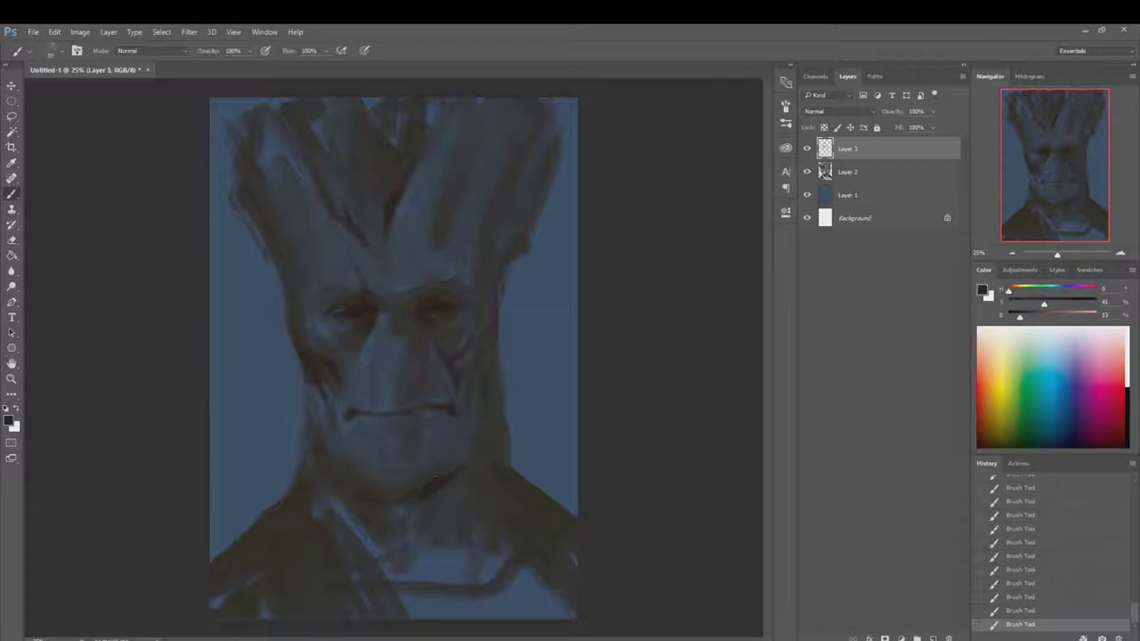
pyautogui.rightClick(427, 525)
pyautogui.moveTo(374, 514)
pyautogui.mouseDown()
pyautogui.moveTo(419, 527)
pyautogui.moveTo(455, 583)
pyautogui.mouseUp()
pyautogui.click(441, 508)
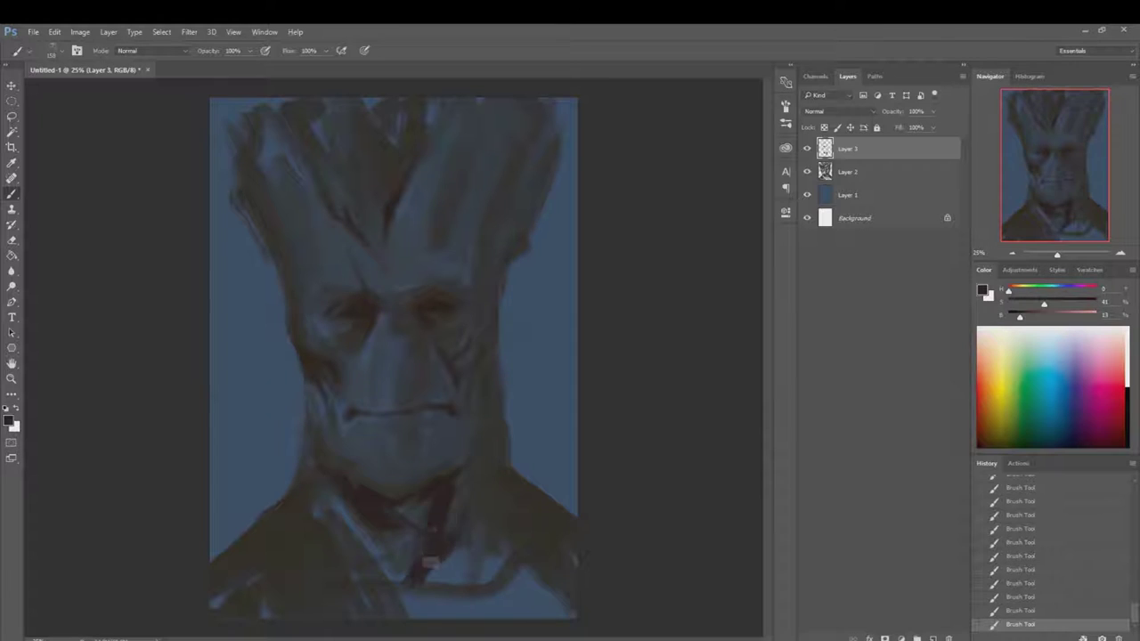
# - Darken the right collar, lower jacket, bottom-left corner and bottom edge
pyautogui.moveTo(502, 482)
pyautogui.mouseDown()
pyautogui.moveTo(525, 446)
pyautogui.moveTo(498, 570)
pyautogui.moveTo(440, 579)
pyautogui.mouseUp()
pyautogui.moveTo(357, 516)
pyautogui.mouseDown()
pyautogui.moveTo(329, 565)
pyautogui.moveTo(383, 615)
pyautogui.mouseUp()
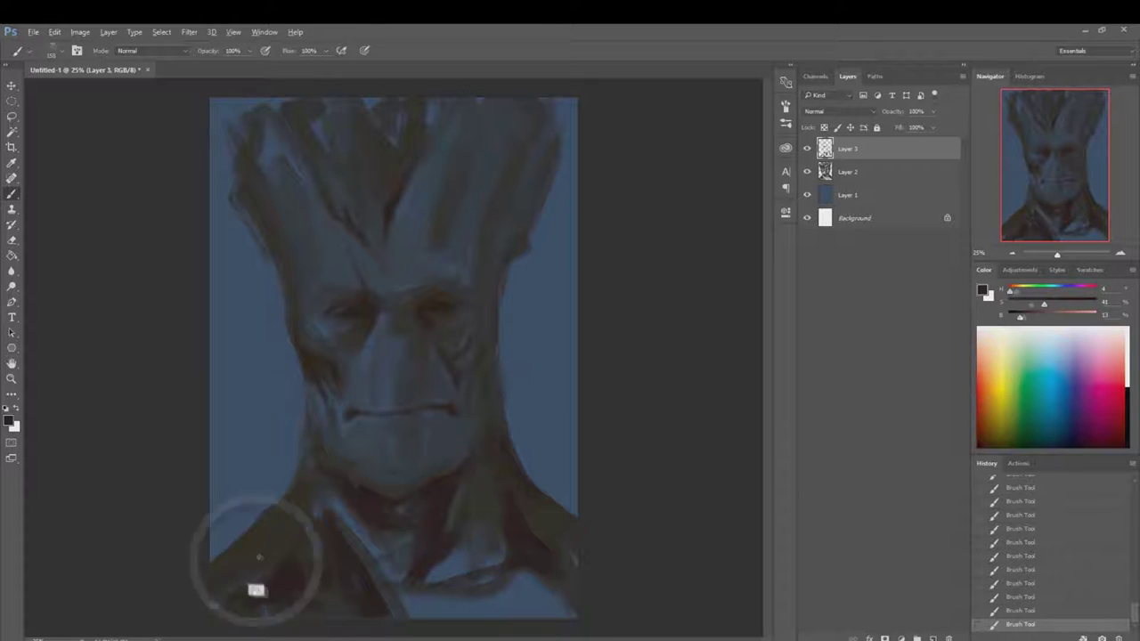
pyautogui.moveTo(254, 546); pyautogui.dragTo(230, 532)
pyautogui.moveTo(561, 503)
pyautogui.mouseDown()
pyautogui.moveTo(498, 606)
pyautogui.moveTo(410, 609)
pyautogui.moveTo(454, 557)
pyautogui.mouseUp()
# - Darken the jacket and neck below the chin, then paint a light-blue stroke at the right edge
pyautogui.keyDown('alt'); pyautogui.click(331, 522); pyautogui.keyUp('alt')
pyautogui.moveTo(374, 533); pyautogui.dragTo(401, 579)
pyautogui.moveTo(396, 492); pyautogui.dragTo(366, 515)
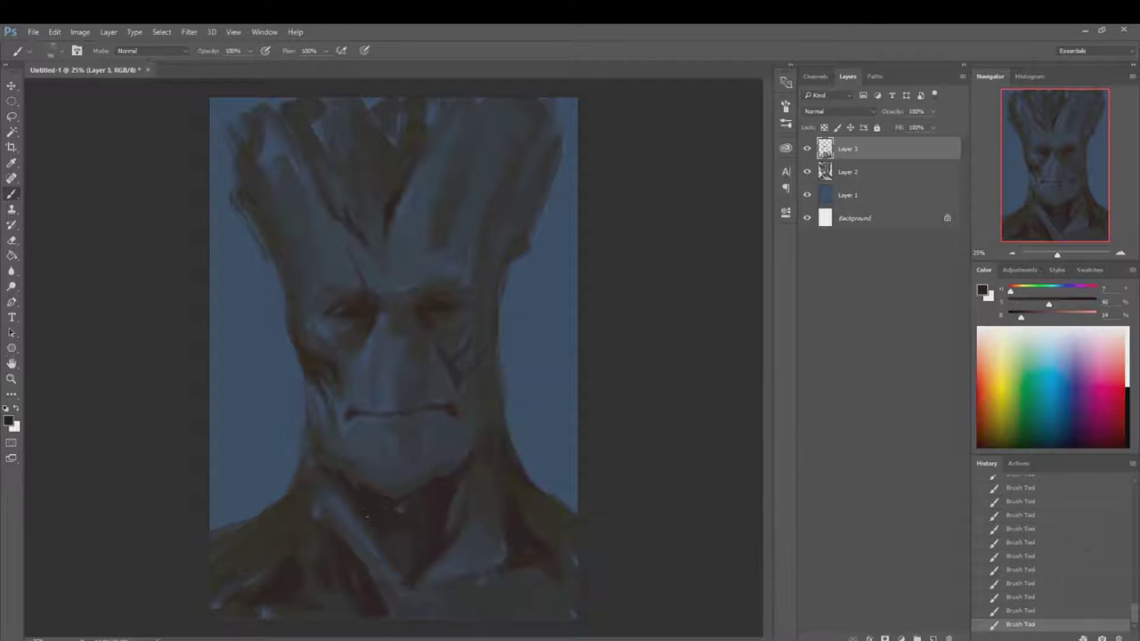
pyautogui.moveTo(374, 612); pyautogui.dragTo(392, 588)
pyautogui.keyDown('alt'); pyautogui.click(448, 564); pyautogui.keyUp('alt')
pyautogui.moveTo(507, 559); pyautogui.dragTo(530, 580)
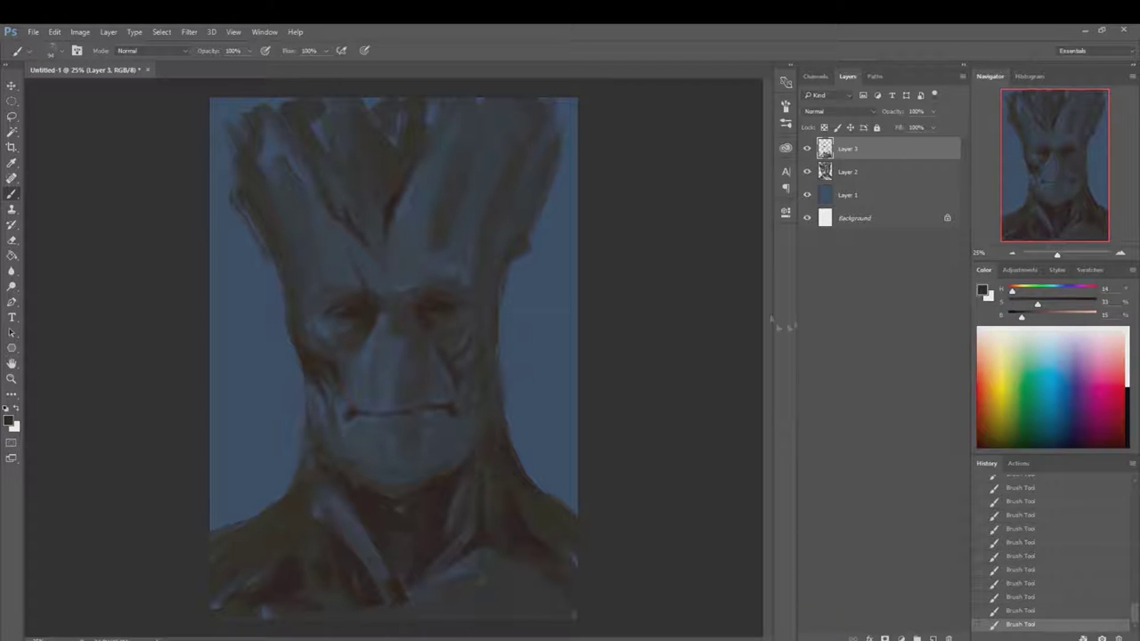
pyautogui.rightClick(507, 373)
pyautogui.moveTo(563, 443)
pyautogui.mouseDown()
pyautogui.moveTo(548, 488)
pyautogui.moveTo(524, 392)
pyautogui.moveTo(554, 356)
pyautogui.moveTo(512, 330)
pyautogui.moveTo(559, 311)
pyautogui.moveTo(534, 285)
pyautogui.mouseUp()
# - Paint a widening bright-blue glow band at the lower left of the background
pyautogui.keyDown('alt'); pyautogui.click(570, 283); pyautogui.keyUp('alt')
pyautogui.moveTo(267, 485); pyautogui.dragTo(223, 530)
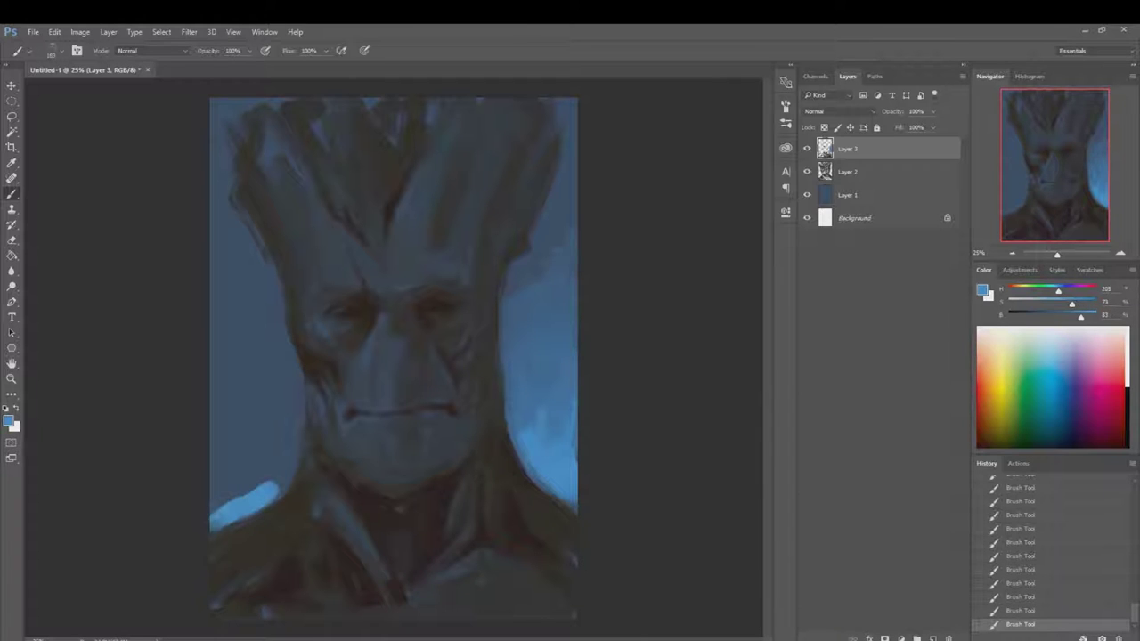
pyautogui.moveTo(245, 467); pyautogui.dragTo(218, 534)
pyautogui.moveTo(285, 450); pyautogui.dragTo(245, 490)
pyautogui.moveTo(253, 427); pyautogui.dragTo(214, 498)
# - Soften the bright patch left of the chin with mid-blue, then pick dark brown
pyautogui.keyDown('alt'); pyautogui.click(292, 408); pyautogui.keyUp('alt')
pyautogui.moveTo(291, 409); pyautogui.dragTo(236, 432)
pyautogui.moveTo(243, 356); pyautogui.dragTo(218, 436)
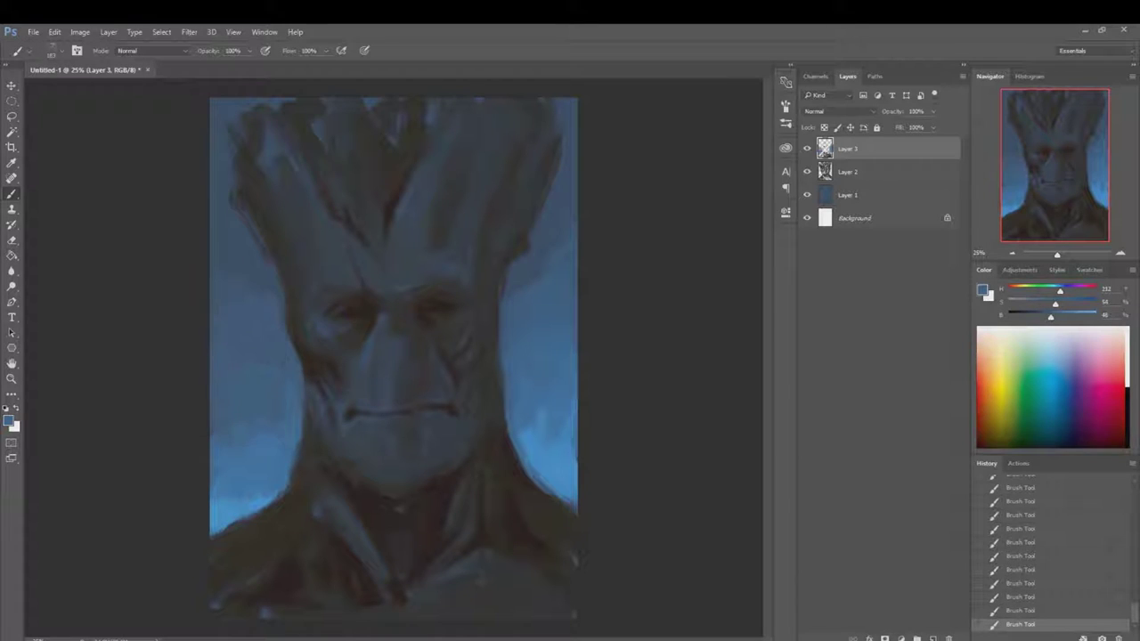
pyautogui.keyDown('alt'); pyautogui.click(406, 331); pyautogui.keyUp('alt')
pyautogui.rightClick(405, 331)
pyautogui.press('Escape')
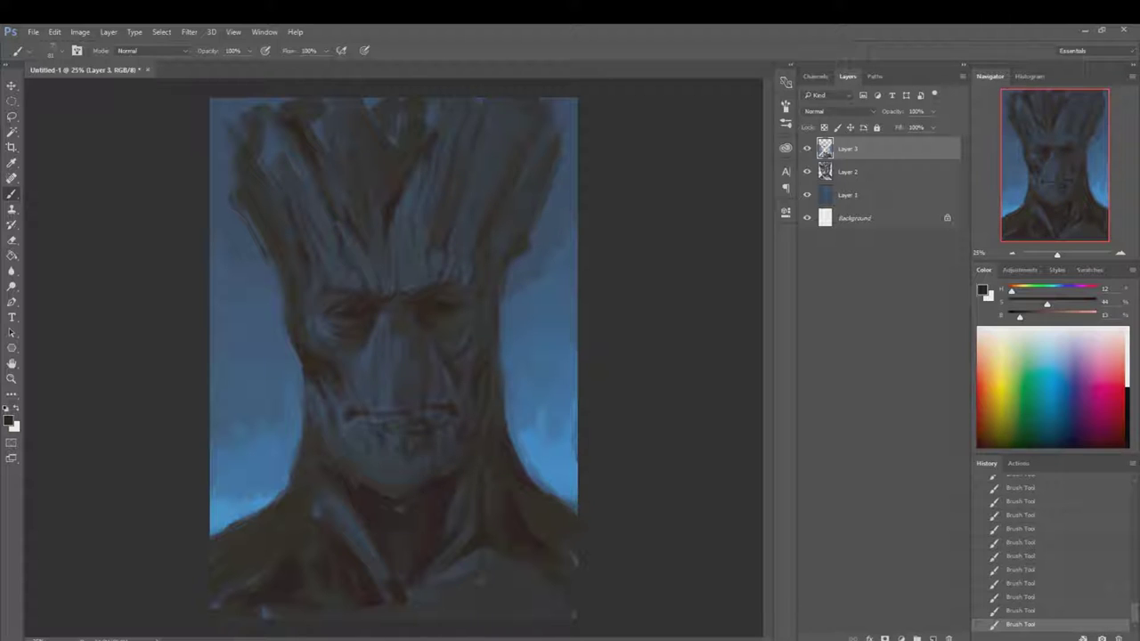
# - Add a new Overlay-mode layer and paint brown strokes to darken the face
pyautogui.hotkey('ctrl', 'shift', 'alt', 'n')
pyautogui.click(837, 111)
pyautogui.click(837, 232)
pyautogui.rightClick(445, 325)
pyautogui.moveTo(338, 232); pyautogui.dragTo(463, 374)
pyautogui.moveTo(330, 347); pyautogui.dragTo(498, 383)
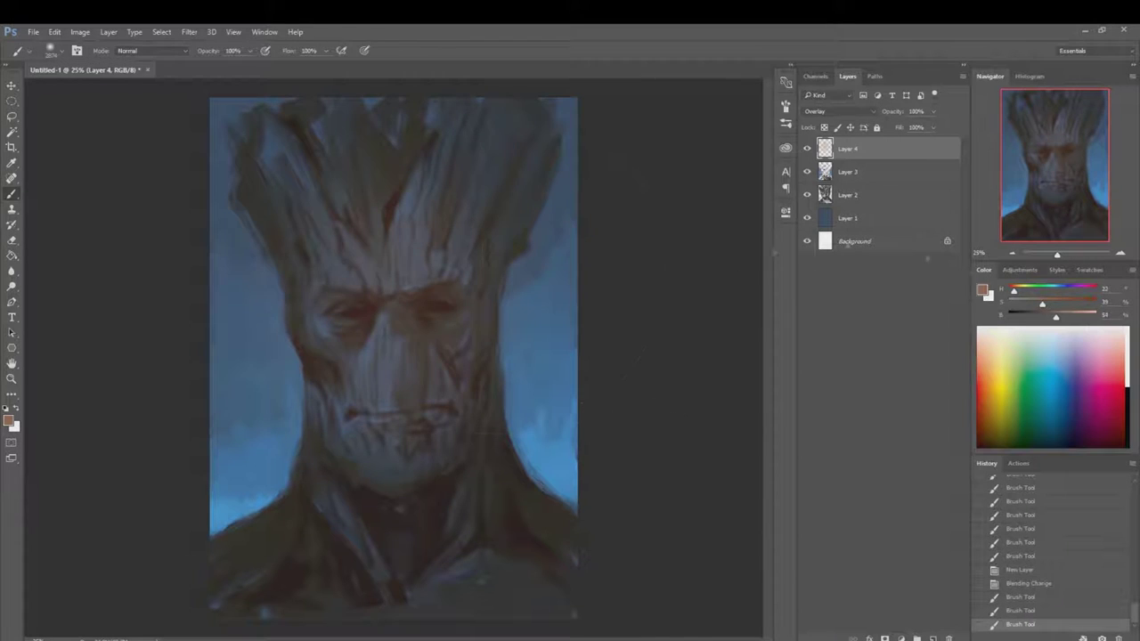
pyautogui.moveTo(338, 259); pyautogui.dragTo(427, 383)
# - Darken the upper head with a dimmed grey-purple colour
pyautogui.moveTo(552, 142); pyautogui.dragTo(401, 338)
pyautogui.moveTo(209, 334); pyautogui.dragTo(298, 339)
pyautogui.click(1038, 319)
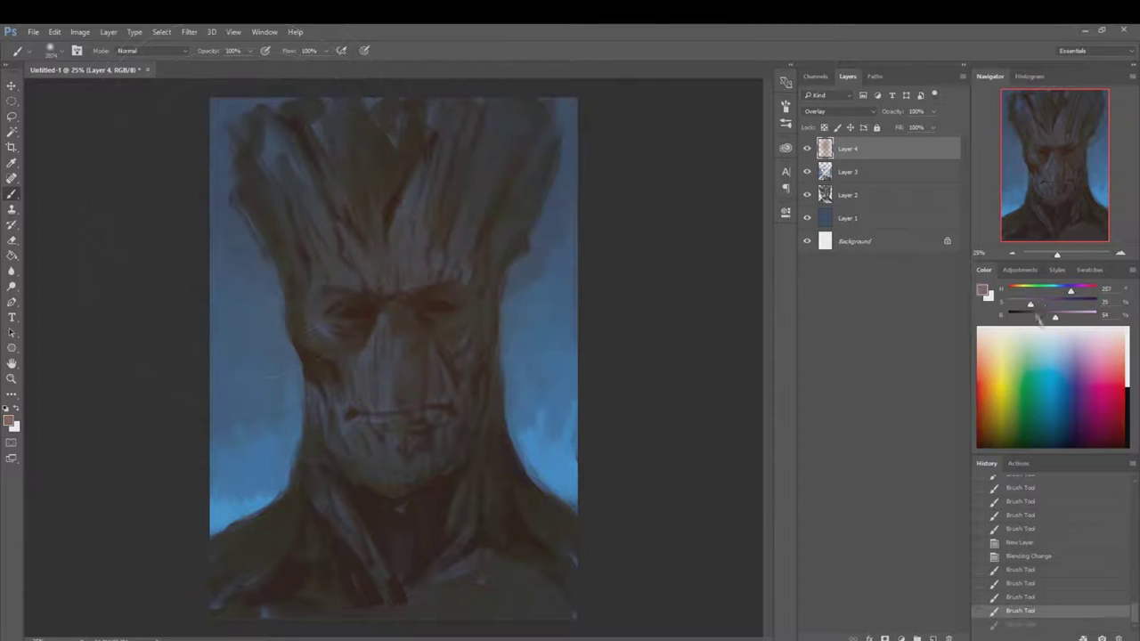
pyautogui.moveTo(552, 115); pyautogui.dragTo(454, 356)
pyautogui.moveTo(218, 102); pyautogui.dragTo(405, 369)
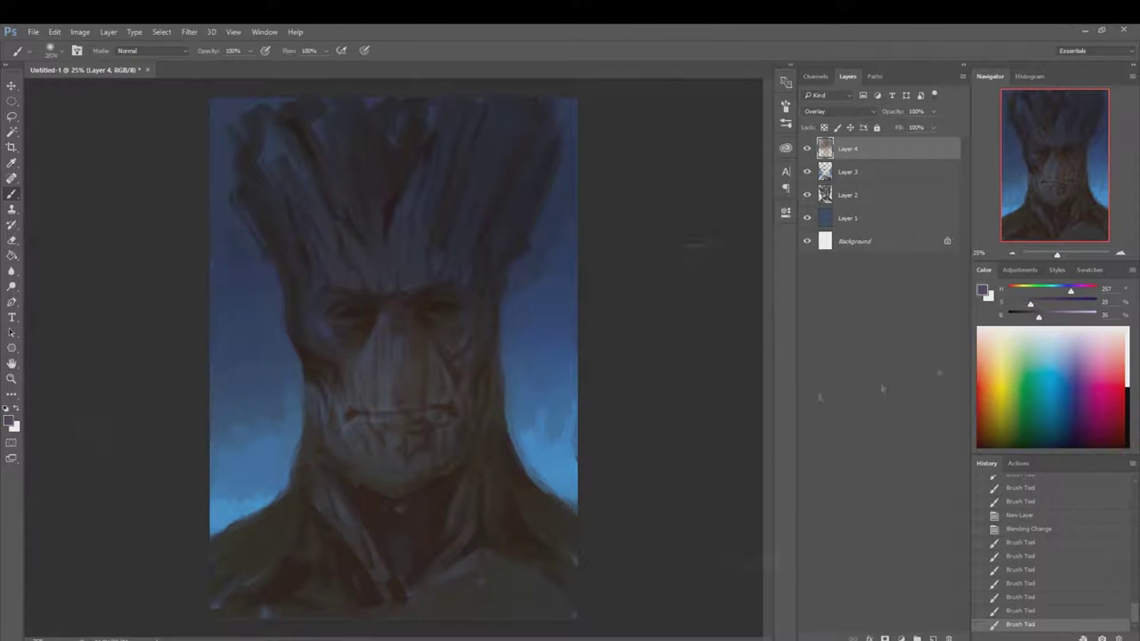
# - Brighten the blue background along the left and right edges with light grey
pyautogui.click(1051, 330)
pyautogui.moveTo(556, 311); pyautogui.dragTo(534, 512)
pyautogui.moveTo(222, 348); pyautogui.dragTo(250, 543)
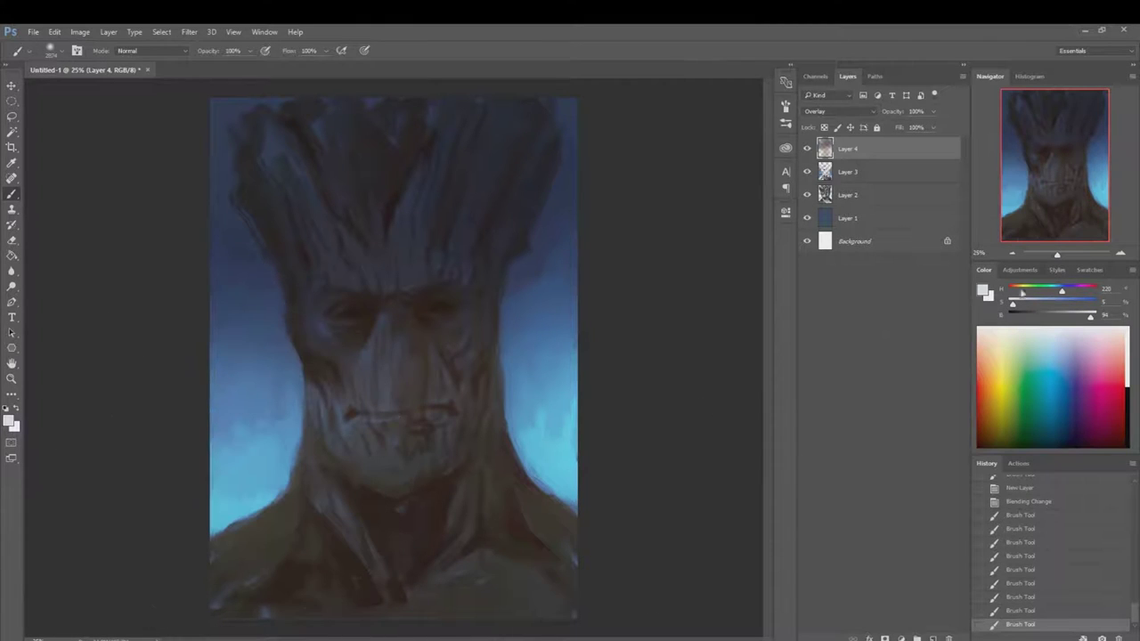
# - Paint warm light strokes on the face, chest, shoulders and hair, checking against History
pyautogui.click(1014, 291)
pyautogui.rightClick(392, 371)
pyautogui.moveTo(338, 410); pyautogui.dragTo(419, 343)
pyautogui.moveTo(356, 463); pyautogui.dragTo(417, 325)
pyautogui.click(1033, 596)
pyautogui.click(1024, 624)
pyautogui.moveTo(383, 494); pyautogui.dragTo(267, 587)
pyautogui.moveTo(570, 490); pyautogui.dragTo(232, 615)
pyautogui.moveTo(481, 103); pyautogui.dragTo(374, 245)
pyautogui.click(1024, 596)
pyautogui.click(1024, 624)
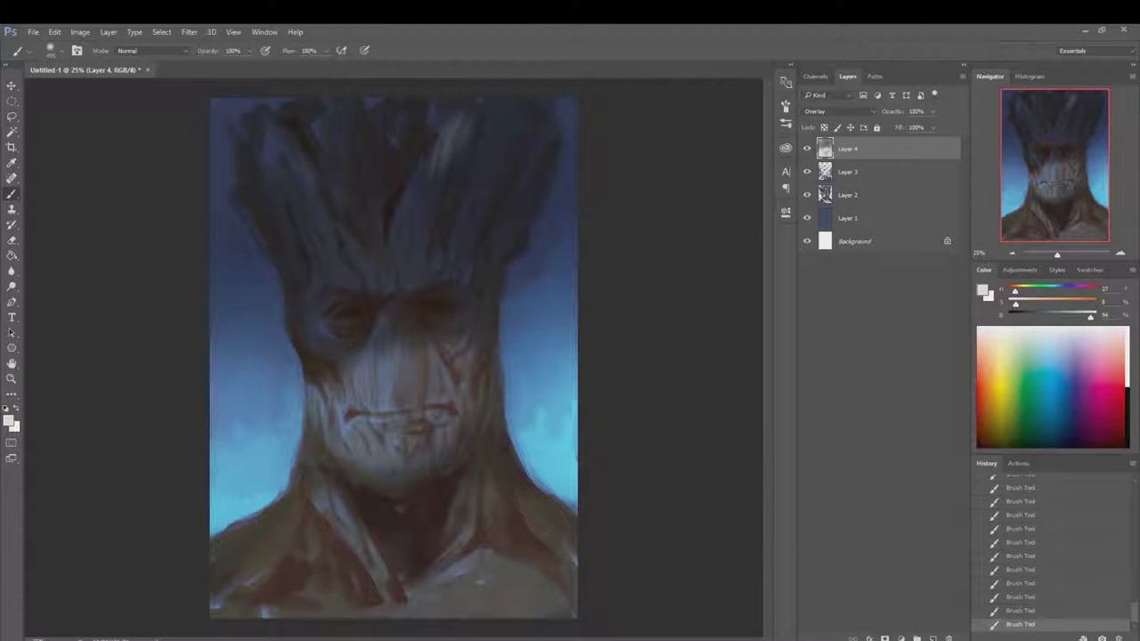
# - Warm the left cheek edge, add orange dabs below the right eye, and darken the lower chest
pyautogui.moveTo(308, 383); pyautogui.dragTo(288, 318)
pyautogui.keyDown('alt'); pyautogui.click(406, 384); pyautogui.keyUp('alt')
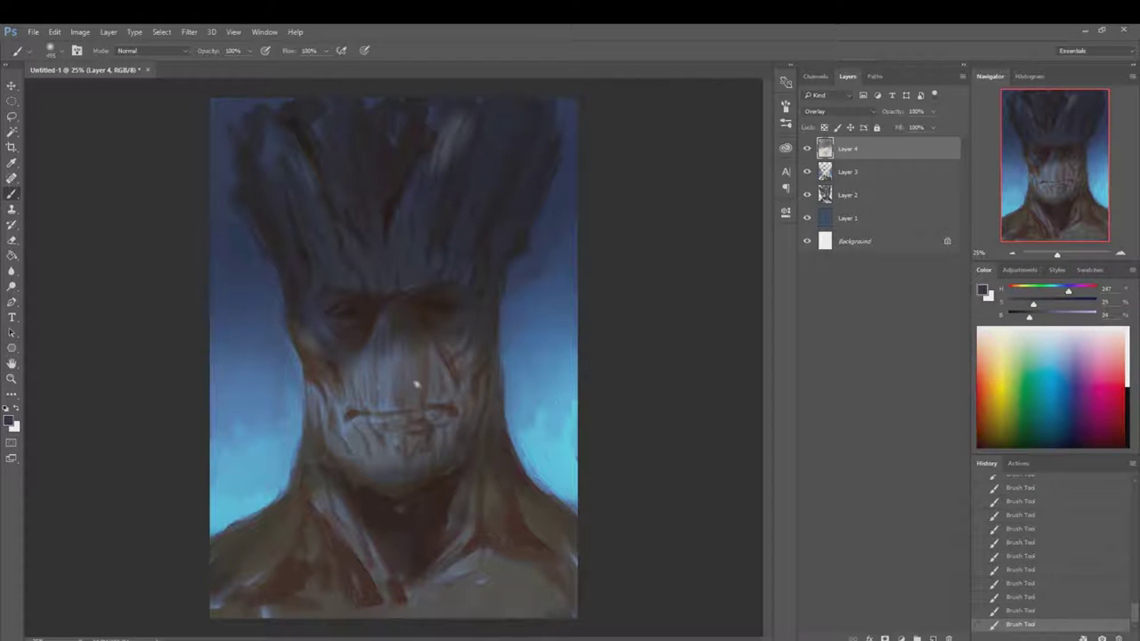
pyautogui.moveTo(374, 412); pyautogui.dragTo(476, 481)
pyautogui.hotkey('ctrl', 'alt', 'z')
pyautogui.hotkey('ctrl', 'alt', 'z')
pyautogui.hotkey('ctrl', 'alt', 'z')
pyautogui.click(462, 309)
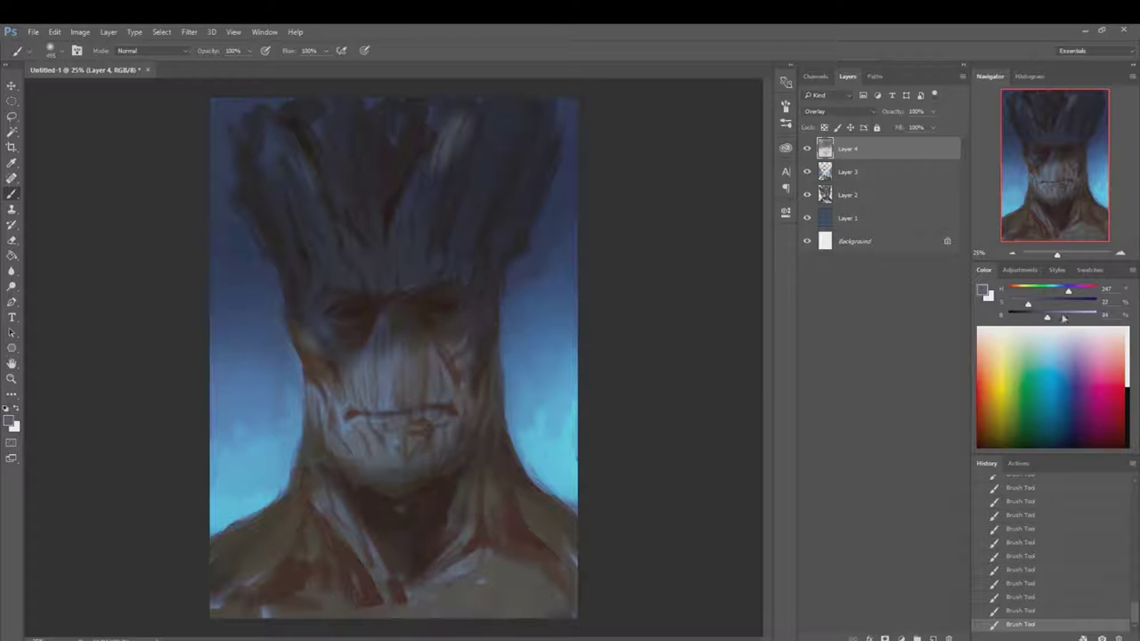
pyautogui.moveTo(467, 494); pyautogui.dragTo(630, 604)
pyautogui.moveTo(407, 307); pyautogui.dragTo(428, 338)
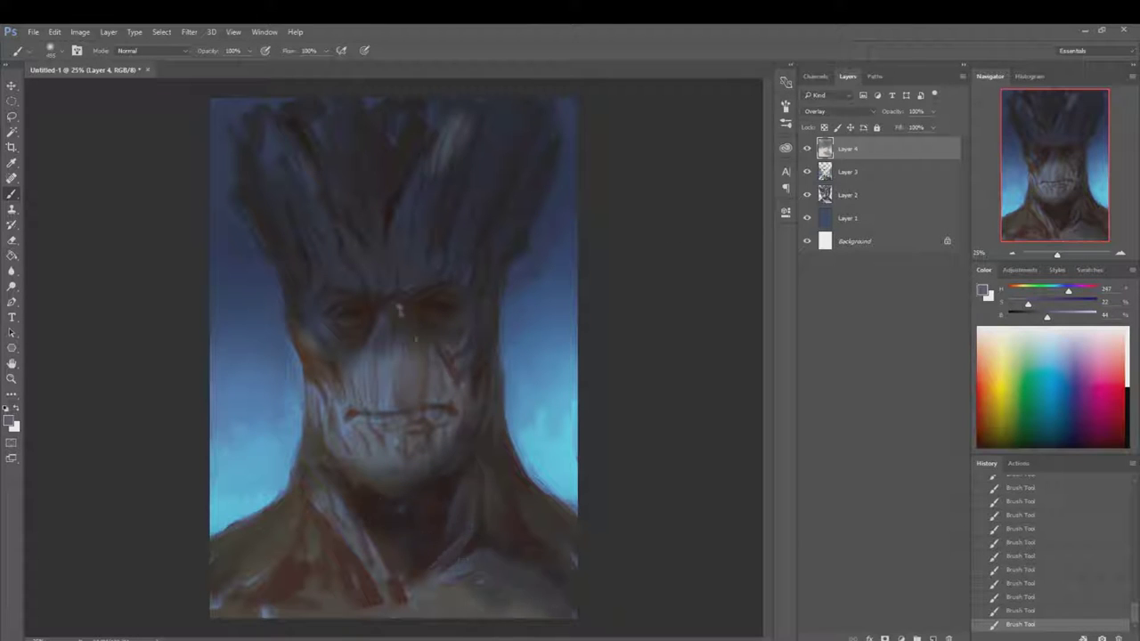
pyautogui.moveTo(300, 552); pyautogui.dragTo(419, 606)
# - Dab light blue background speckles and highlight the left face, trunk, nose bridge and right cheek
pyautogui.keyDown('alt'); pyautogui.click(249, 419); pyautogui.keyUp('alt')
pyautogui.moveTo(240, 401)
pyautogui.mouseDown()
pyautogui.moveTo(233, 255)
pyautogui.moveTo(214, 293)
pyautogui.mouseUp()
pyautogui.keyDown('alt'); pyautogui.click(319, 332); pyautogui.keyUp('alt')
pyautogui.moveTo(320, 347); pyautogui.dragTo(254, 210)
pyautogui.moveTo(392, 267); pyautogui.dragTo(321, 357)
pyautogui.moveTo(388, 331); pyautogui.dragTo(432, 352)
pyautogui.moveTo(441, 320); pyautogui.dragTo(472, 365)
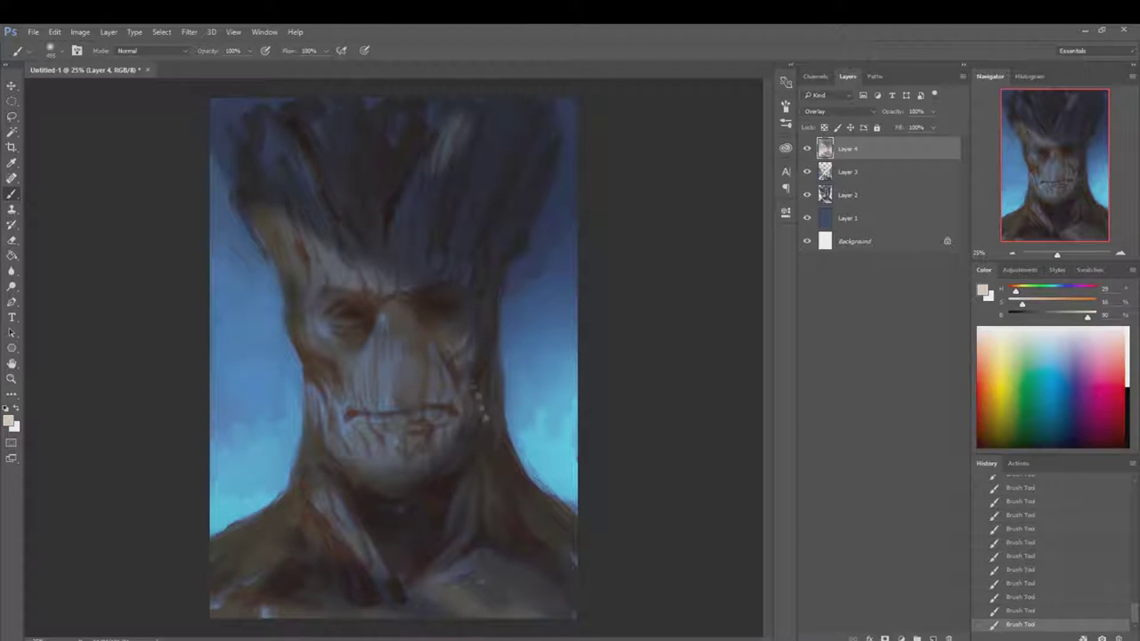
# - Darken the brow and lower left with a much larger dark blue-grey brush
pyautogui.keyDown('alt'); pyautogui.click(383, 178); pyautogui.keyUp('alt')
pyautogui.rightClick(458, 370)
pyautogui.doubleClick(534, 498)
pyautogui.moveTo(401, 267); pyautogui.dragTo(503, 339)
pyautogui.moveTo(232, 530); pyautogui.dragTo(356, 592)
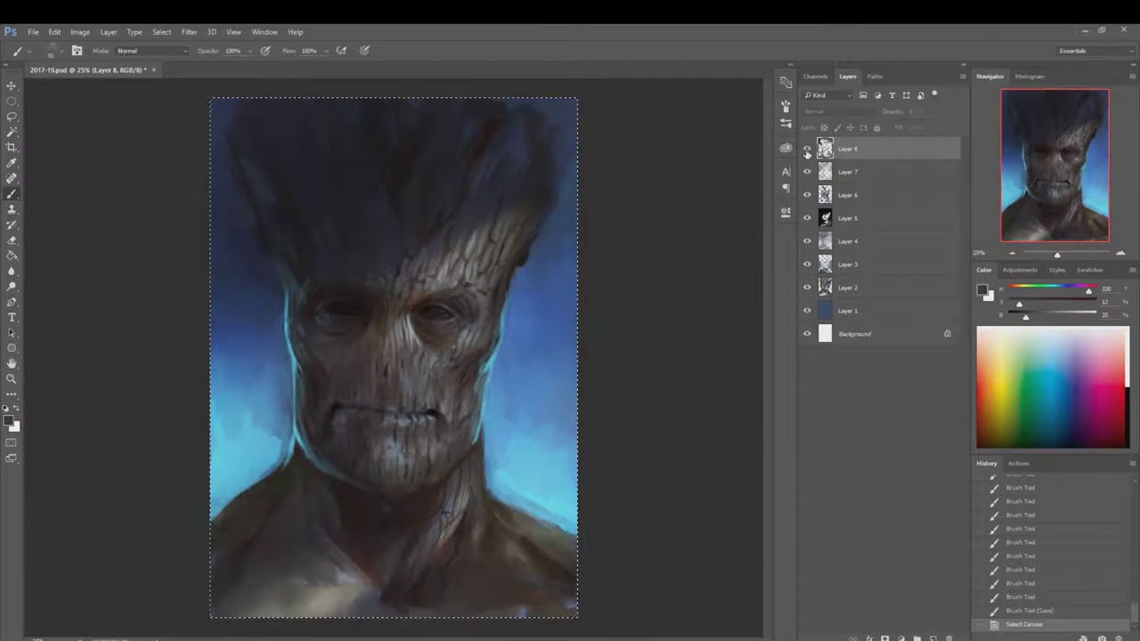
# - Paste the painting as a new layer and sharpen it with Unsharp Mask
pyautogui.hotkey('ctrl', 'v')
pyautogui.click(189, 31)
pyautogui.click(133, 286)
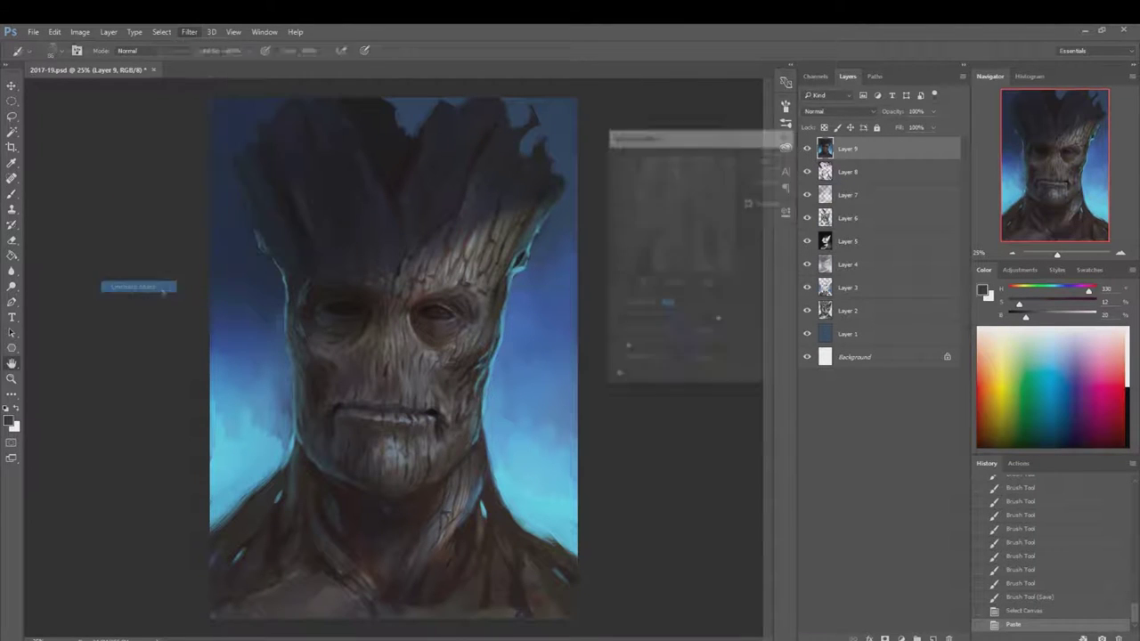
pyautogui.press('Return')
# - Flip the canvas horizontally and save the file
pyautogui.click(81, 32)
pyautogui.click(250, 223)
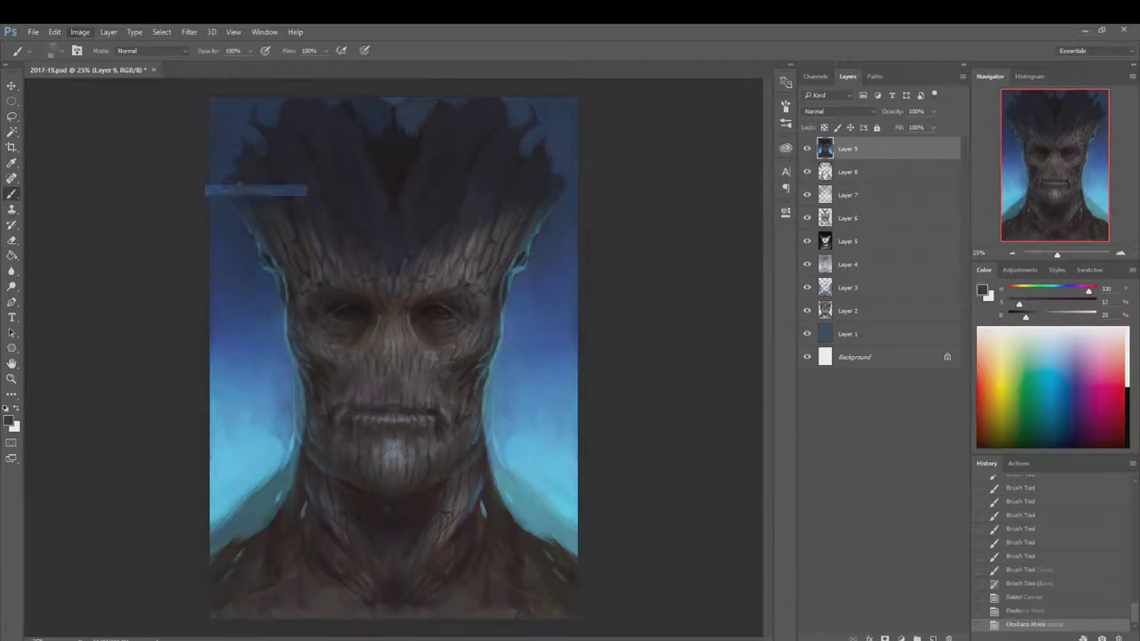
pyautogui.click(33, 31)
pyautogui.click(84, 143)
# - Add a Color Balance adjustment with Midtones Cyan-Red at -13, checking Shadows and Highlights
pyautogui.click(900, 639)
pyautogui.click(935, 505)
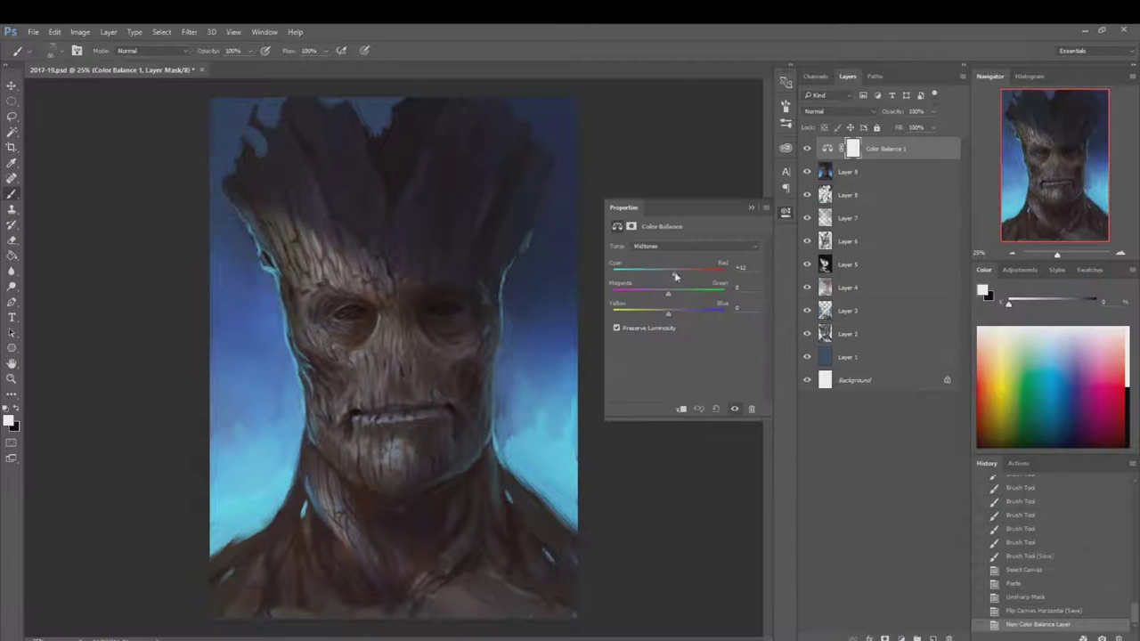
pyautogui.moveTo(668, 273); pyautogui.dragTo(662, 277)
pyautogui.click(676, 246)
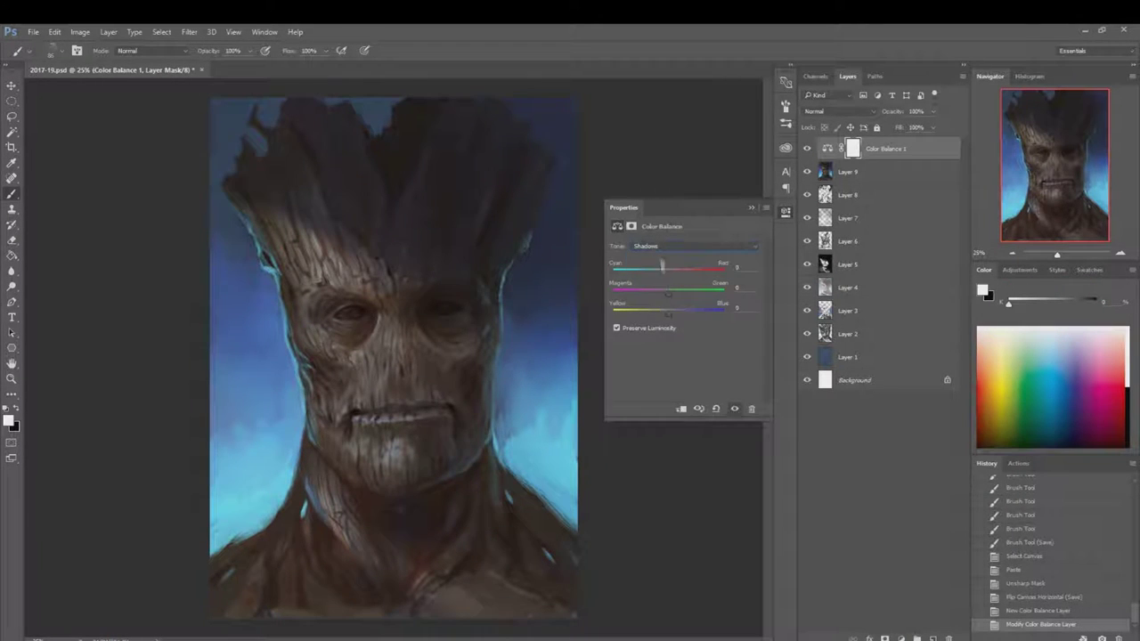
pyautogui.click(676, 246)
pyautogui.click(664, 267)
pyautogui.click(606, 419)
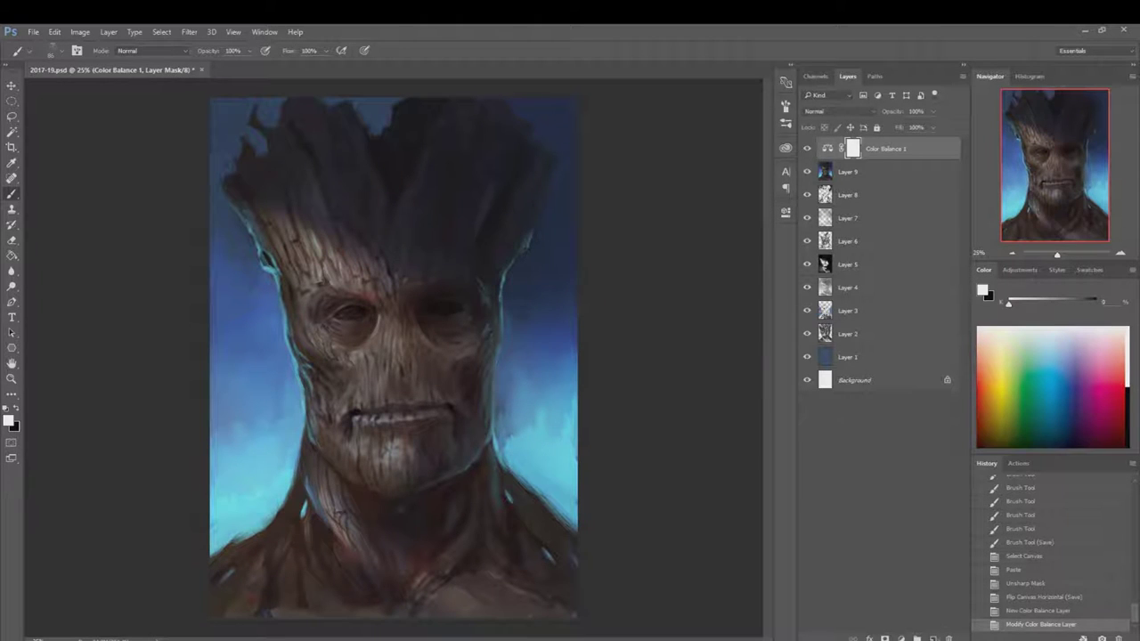
# - Create a new empty Layer 10 above the adjustment
pyautogui.hotkey('ctrl', 'shift', 'alt', 'n')
pyautogui.hotkey('alt', 'f')
pyautogui.press('Escape')
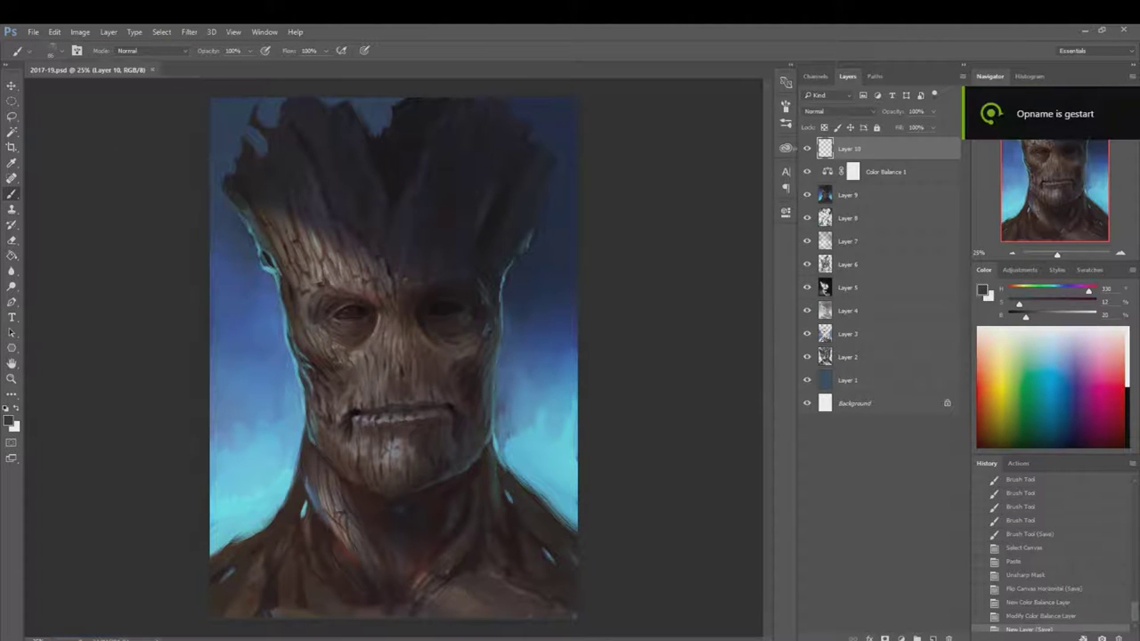
# - Check the brush presets and sample a light grey painting colour from the face
pyautogui.rightClick(427, 276)
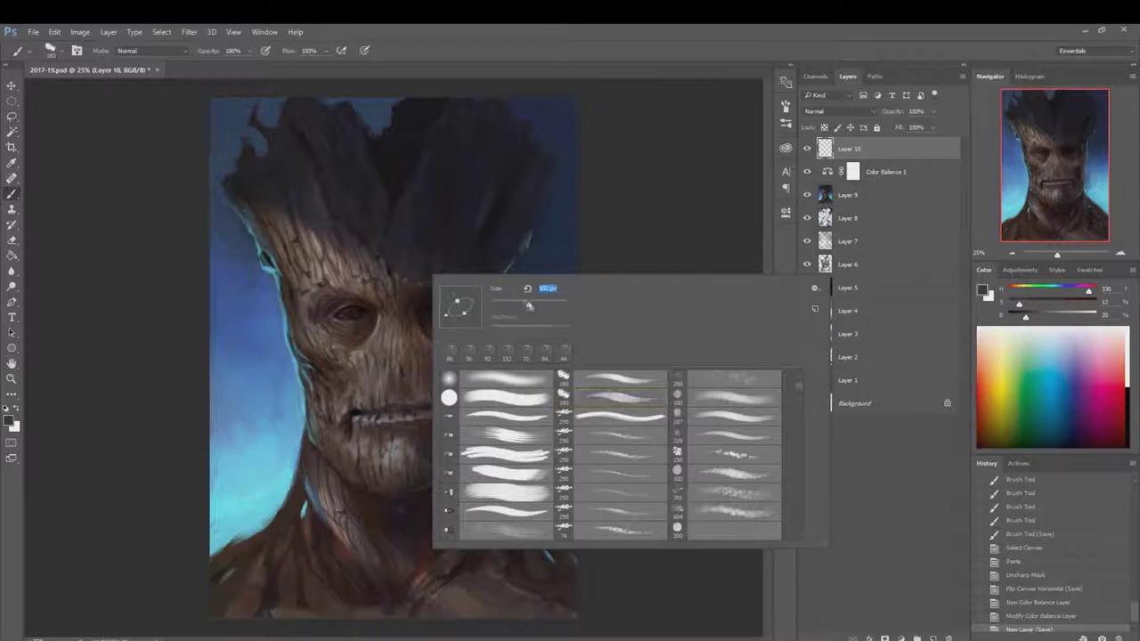
pyautogui.press('Escape')
pyautogui.keyDown('alt'); pyautogui.click(368, 259); pyautogui.keyUp('alt')
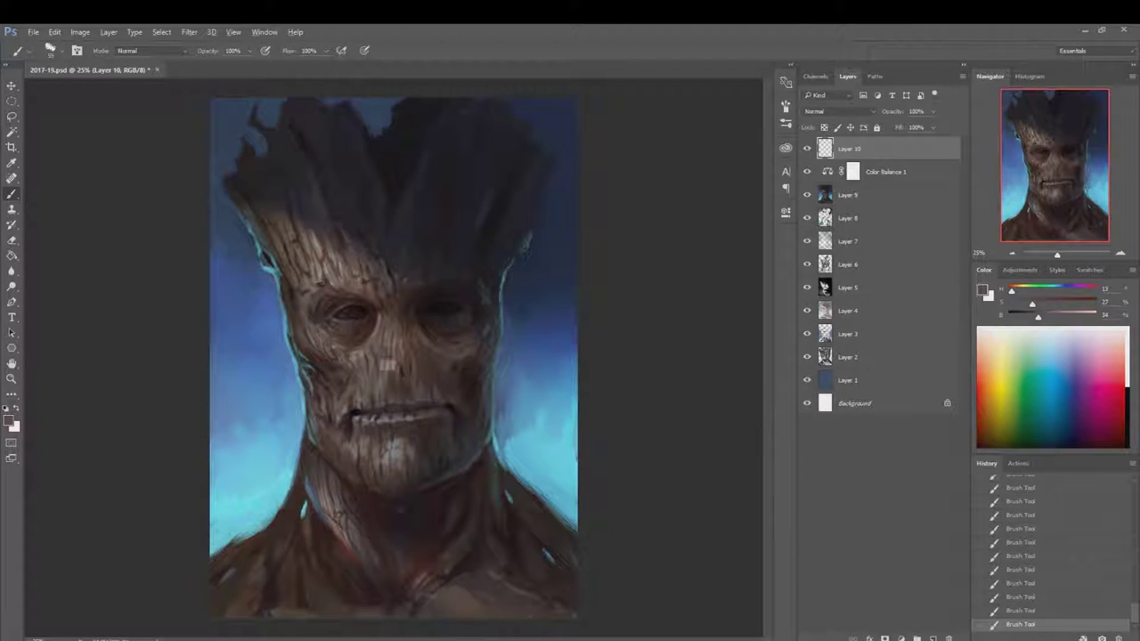
pyautogui.keyDown('alt'); pyautogui.click(380, 333); pyautogui.keyUp('alt')
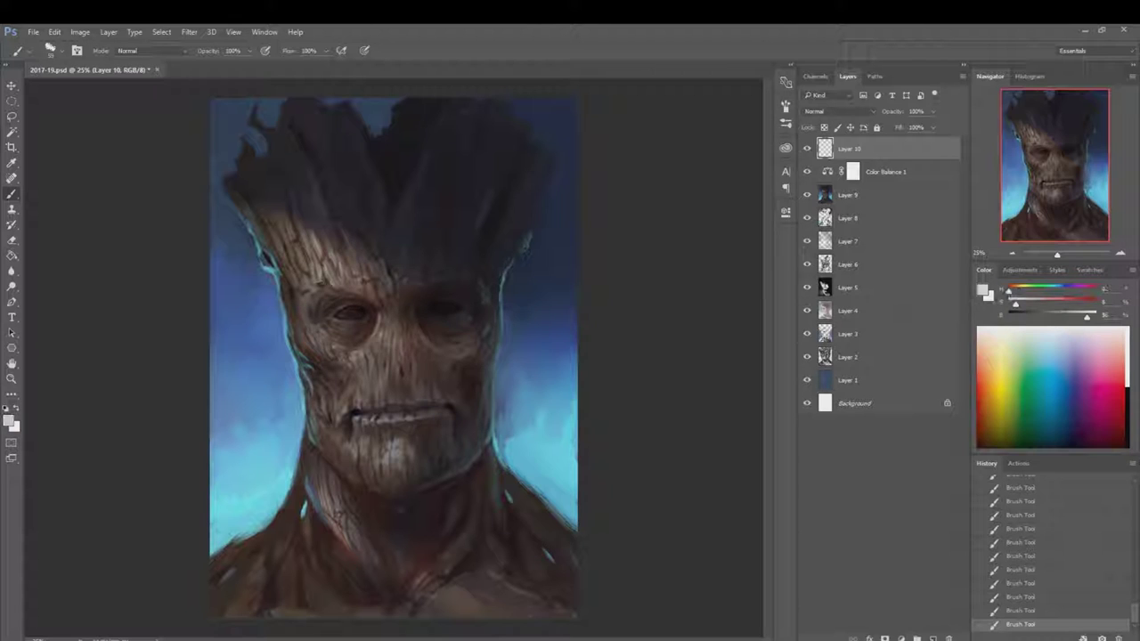
pyautogui.rightClick(373, 344)
pyautogui.press('Escape')
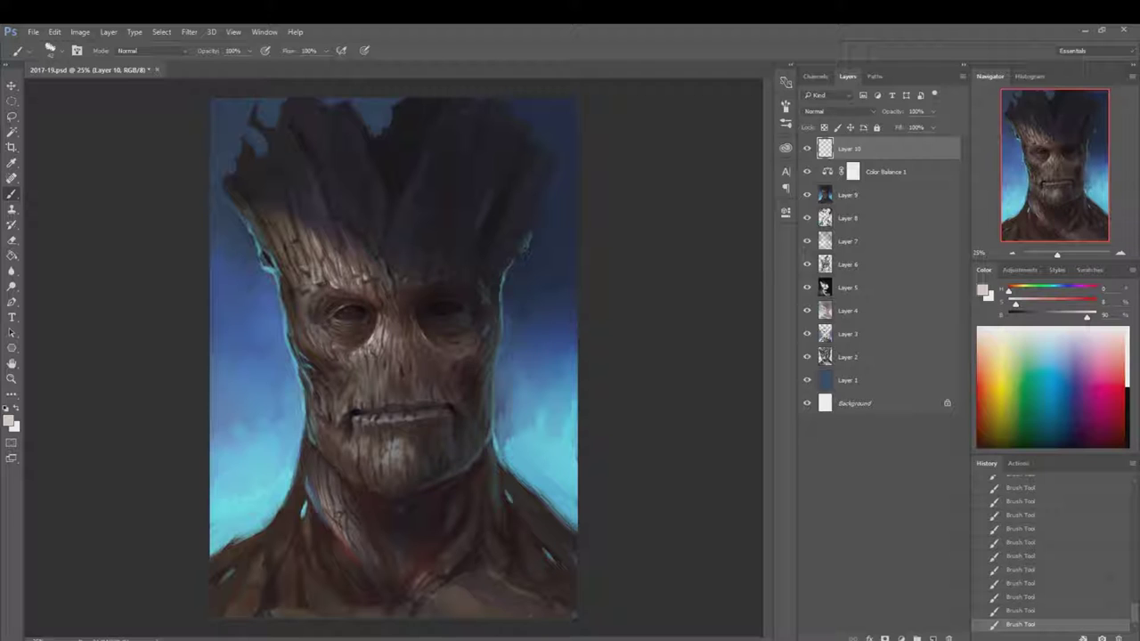
# - Sample dark face tones and brighten a small patch on the left cheek
pyautogui.keyDown('alt'); pyautogui.click(302, 286); pyautogui.keyUp('alt')
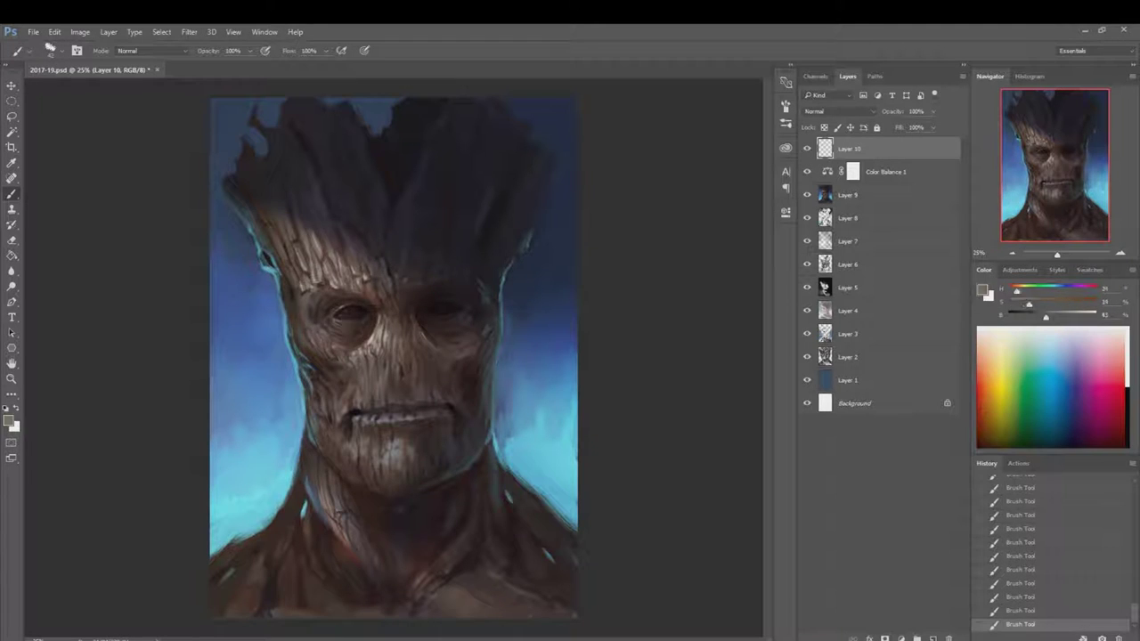
pyautogui.keyDown('alt'); pyautogui.click(307, 322); pyautogui.keyUp('alt')
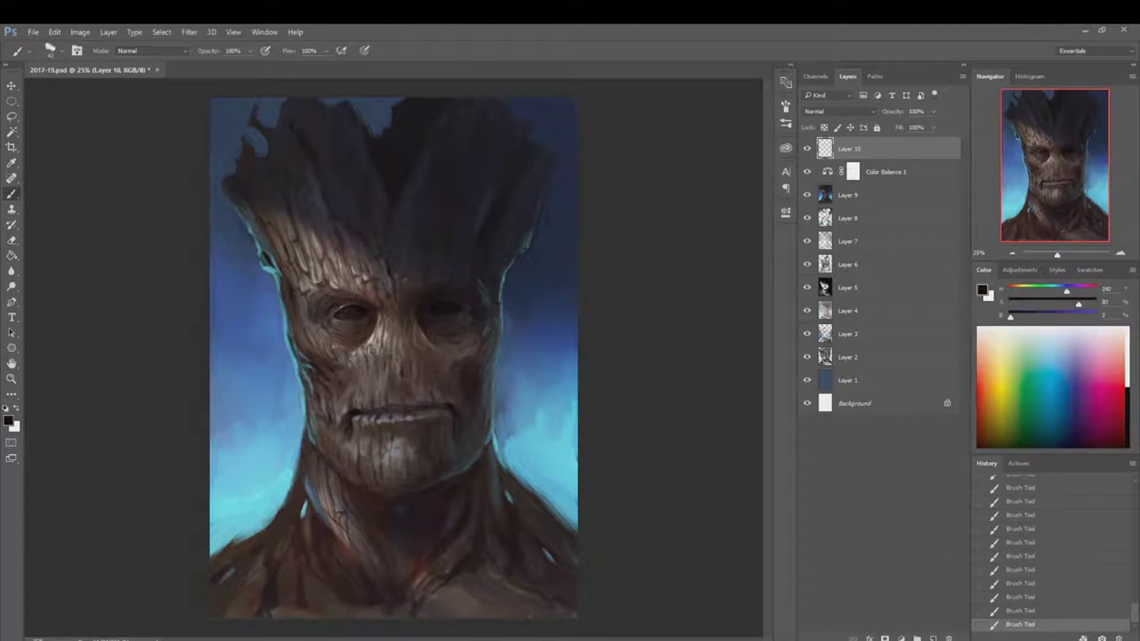
pyautogui.keyDown('alt'); pyautogui.click(386, 338); pyautogui.keyUp('alt')
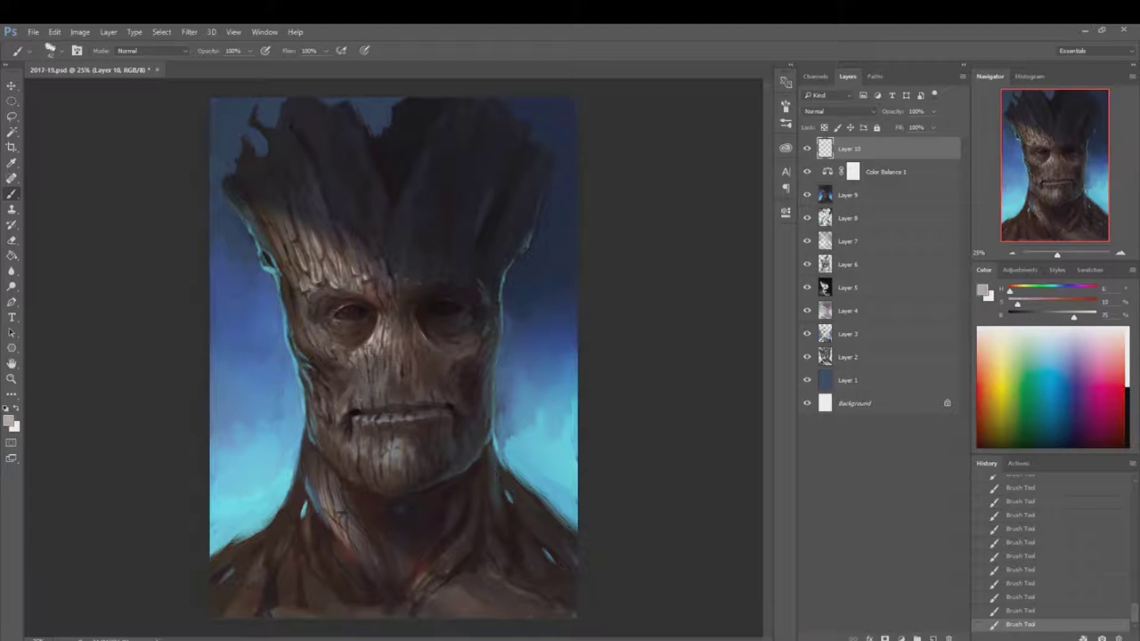
pyautogui.keyDown('alt'); pyautogui.click(390, 401); pyautogui.keyUp('alt')
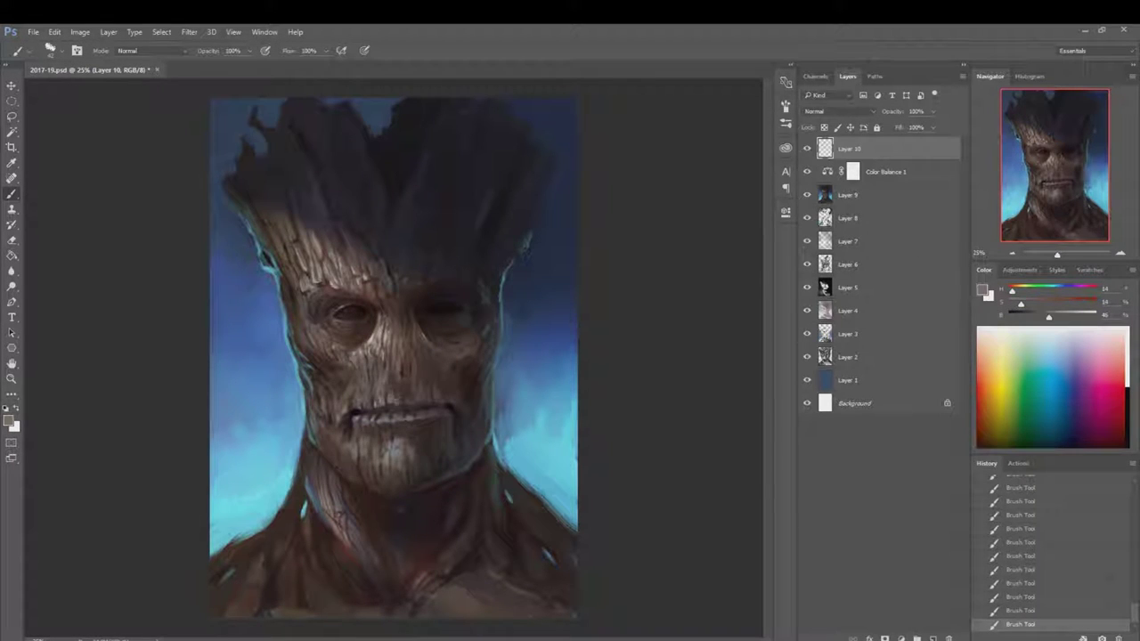
pyautogui.keyDown('alt'); pyautogui.click(325, 403); pyautogui.keyUp('alt')
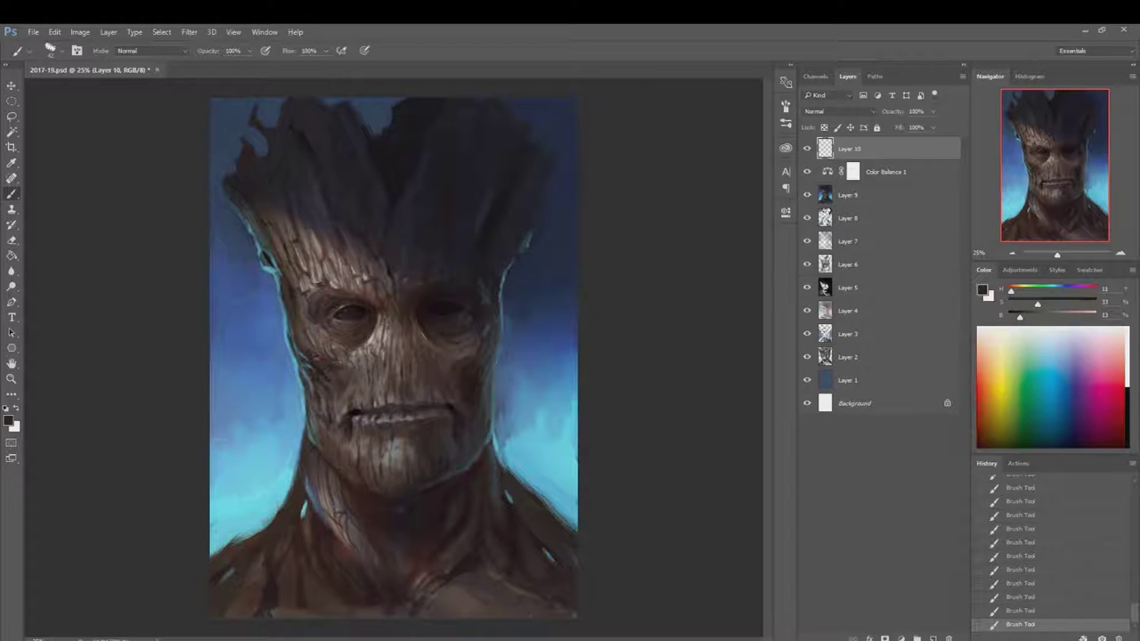
pyautogui.keyDown('alt'); pyautogui.click(308, 313); pyautogui.keyUp('alt')
pyautogui.moveTo(314, 335); pyautogui.dragTo(304, 348)
# - Darken the upper-left edge of the hair with a sampled dark hair colour
pyautogui.keyDown('alt'); pyautogui.click(356, 194); pyautogui.keyUp('alt')
pyautogui.keyDown('alt'); pyautogui.click(373, 134); pyautogui.keyUp('alt')
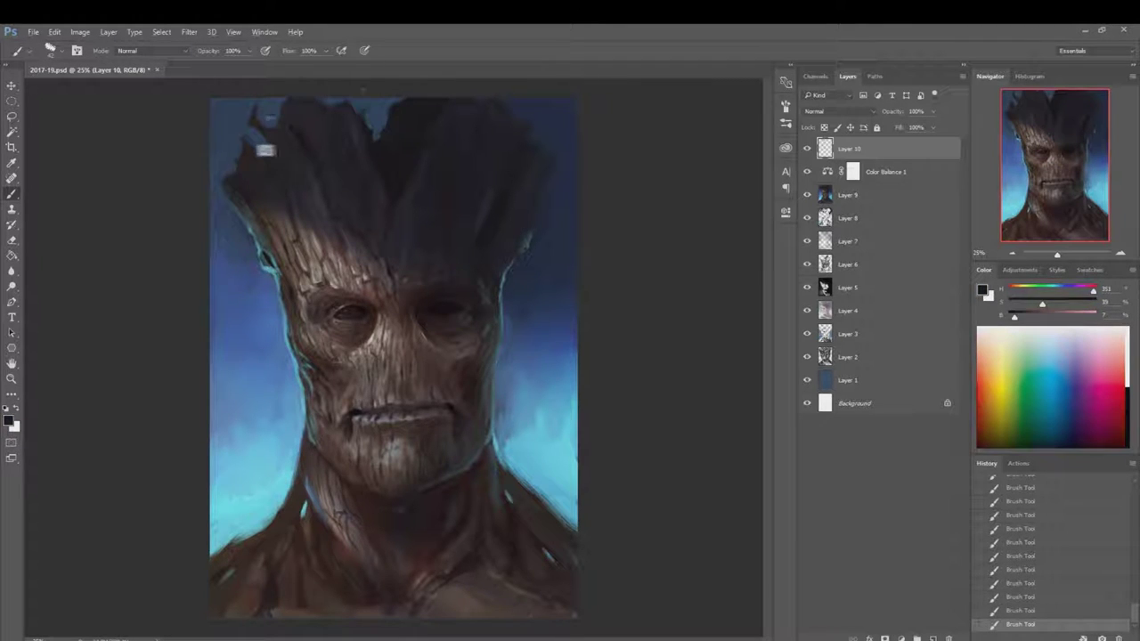
pyautogui.moveTo(252, 110); pyautogui.dragTo(251, 149)
# - Paint light cyan rim light along the left face edge using sampled background blue
pyautogui.keyDown('alt'); pyautogui.click(265, 285); pyautogui.keyUp('alt')
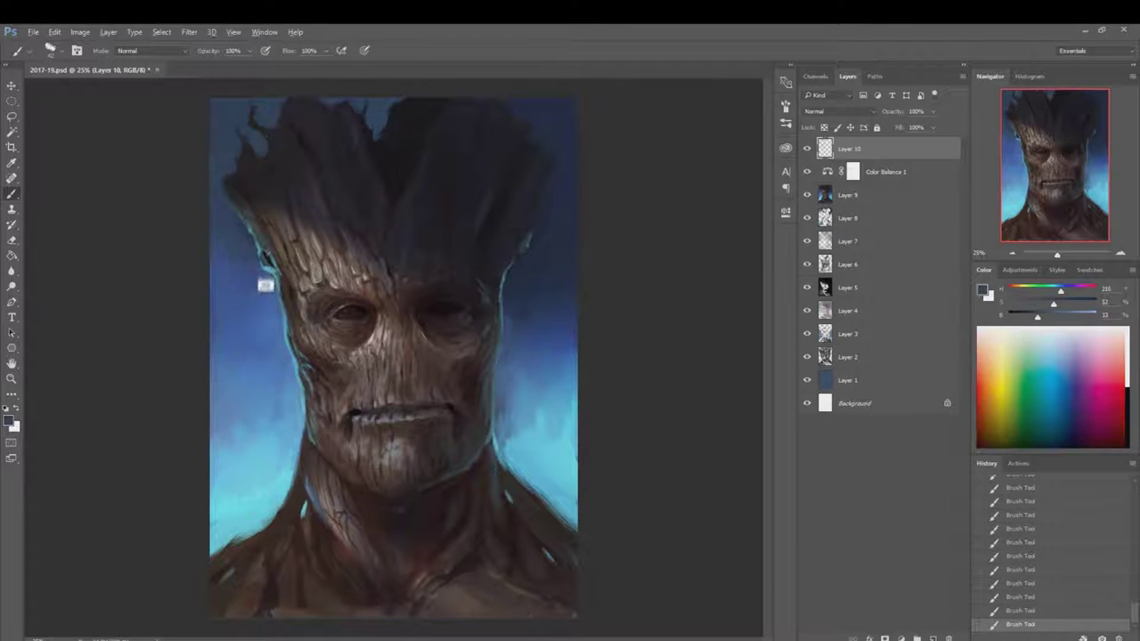
pyautogui.keyDown('alt'); pyautogui.click(271, 277); pyautogui.keyUp('alt')
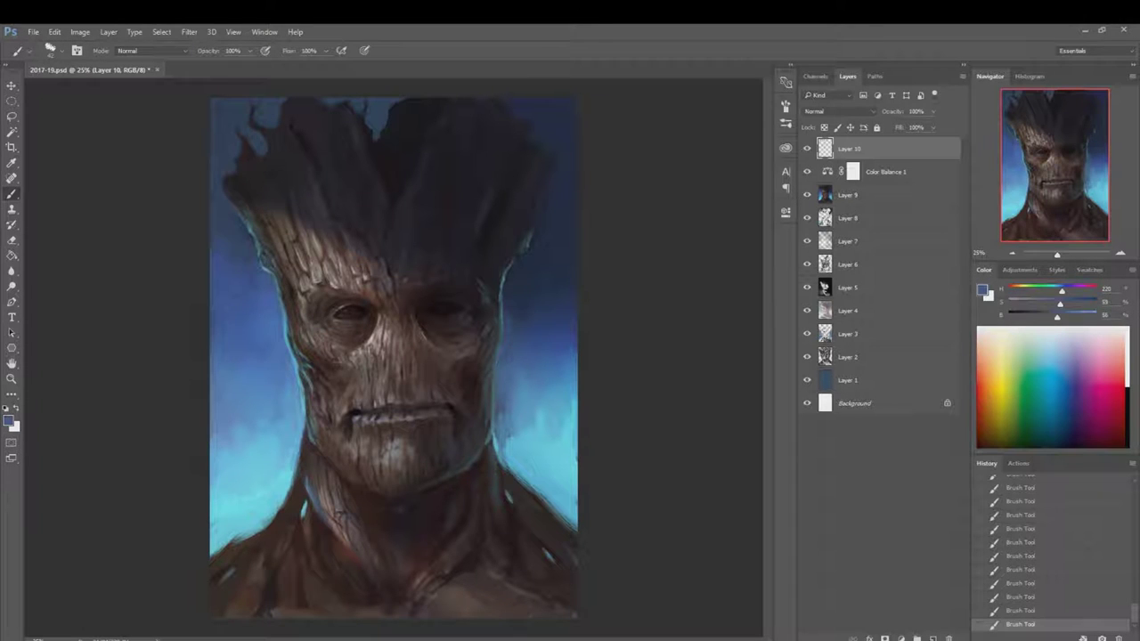
pyautogui.keyDown('alt'); pyautogui.click(283, 489); pyautogui.keyUp('alt')
pyautogui.moveTo(260, 272); pyautogui.dragTo(233, 223)
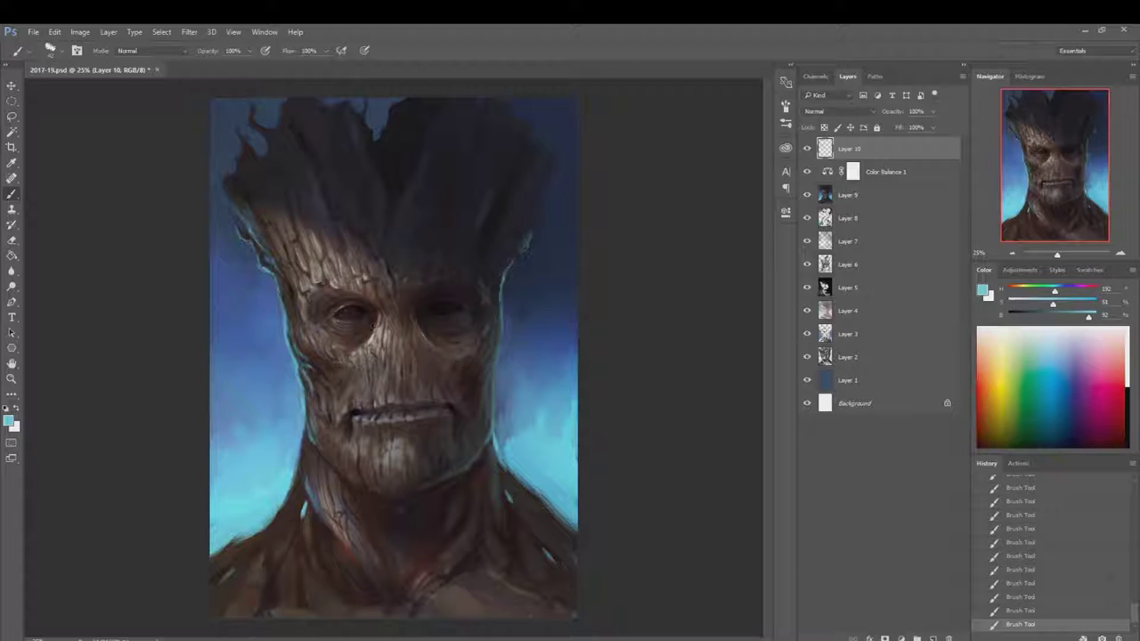
# - Sample browns and darks around the nose, right eye and mouth for shading
pyautogui.keyDown('alt'); pyautogui.click(390, 354); pyautogui.keyUp('alt')
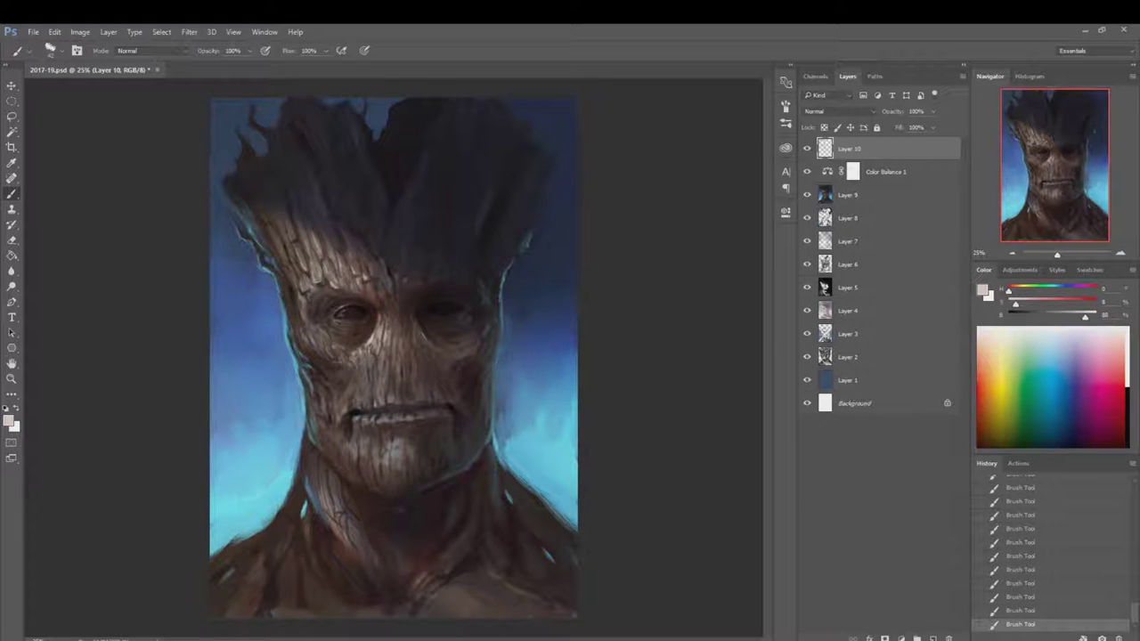
pyautogui.keyDown('alt'); pyautogui.click(458, 312); pyautogui.keyUp('alt')
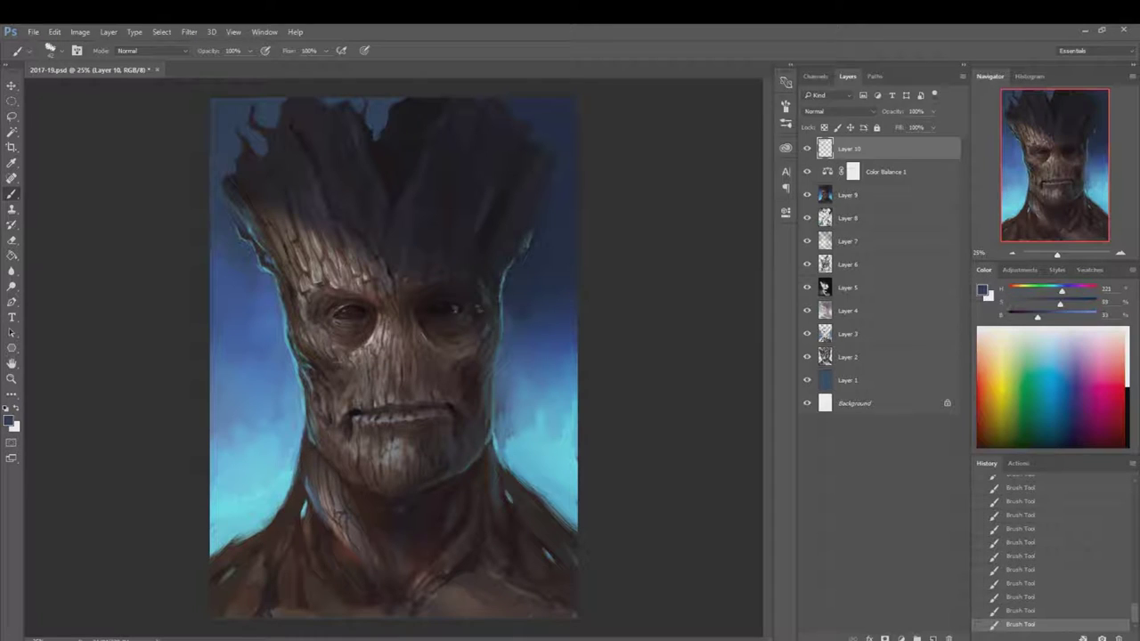
pyautogui.keyDown('alt'); pyautogui.click(456, 310); pyautogui.keyUp('alt')
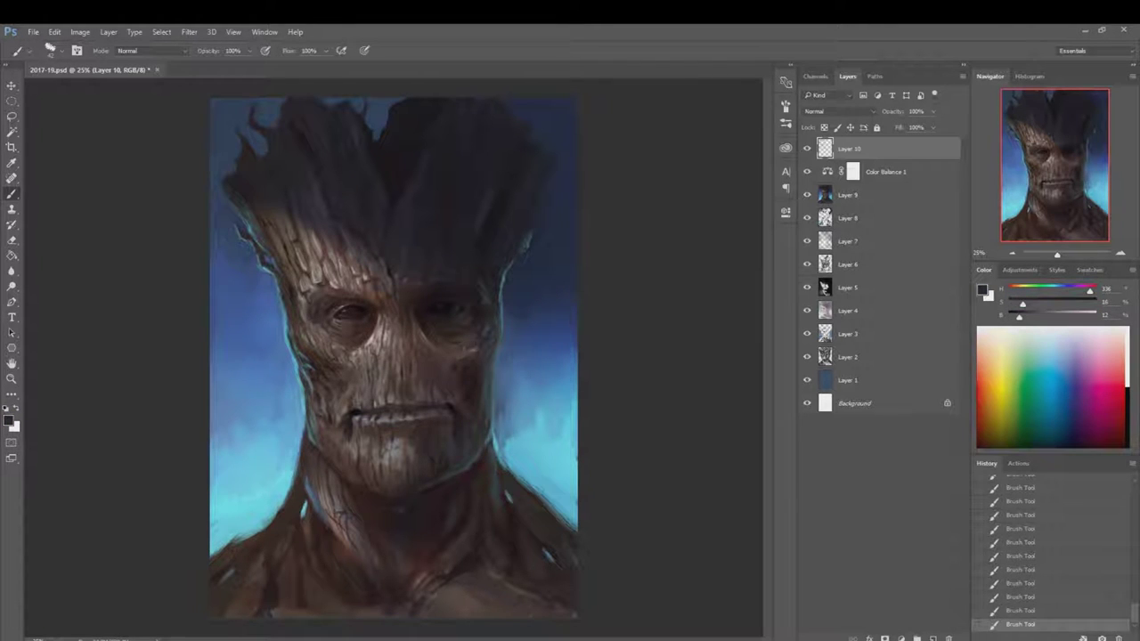
pyautogui.keyDown('alt'); pyautogui.click(438, 355); pyautogui.keyUp('alt')
pyautogui.keyDown('alt'); pyautogui.click(411, 358); pyautogui.keyUp('alt')
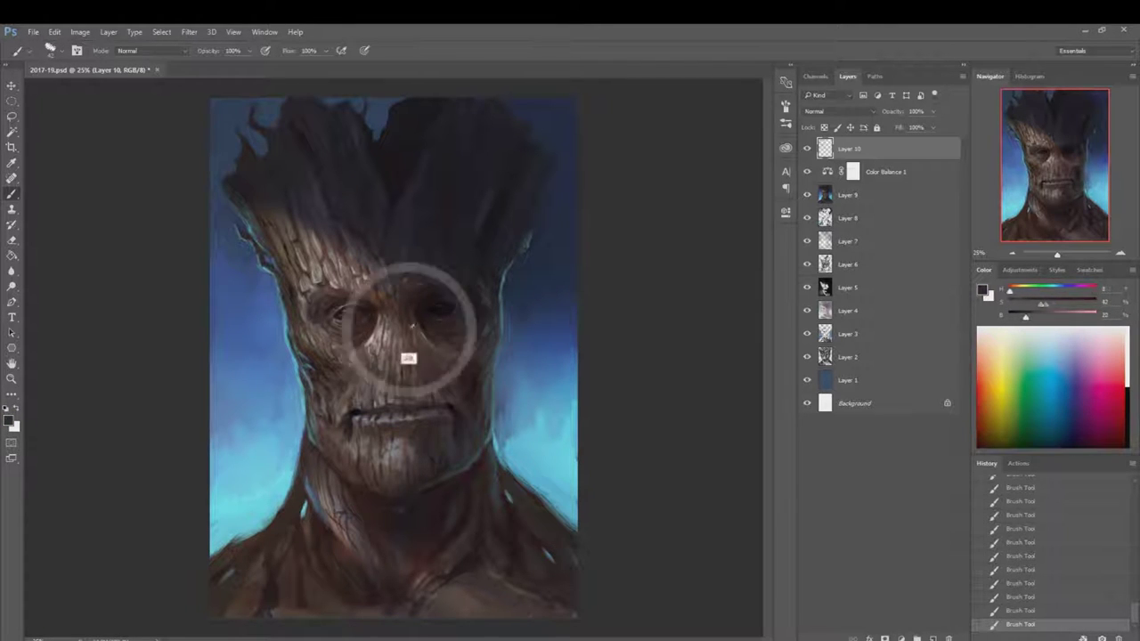
pyautogui.keyDown('alt'); pyautogui.click(423, 330); pyautogui.keyUp('alt')
pyautogui.keyDown('alt'); pyautogui.click(397, 267); pyautogui.keyUp('alt')
pyautogui.keyDown('alt'); pyautogui.click(393, 385); pyautogui.keyUp('alt')
pyautogui.keyDown('alt'); pyautogui.click(390, 411); pyautogui.keyUp('alt')
pyautogui.keyDown('alt'); pyautogui.click(438, 393); pyautogui.keyUp('alt')
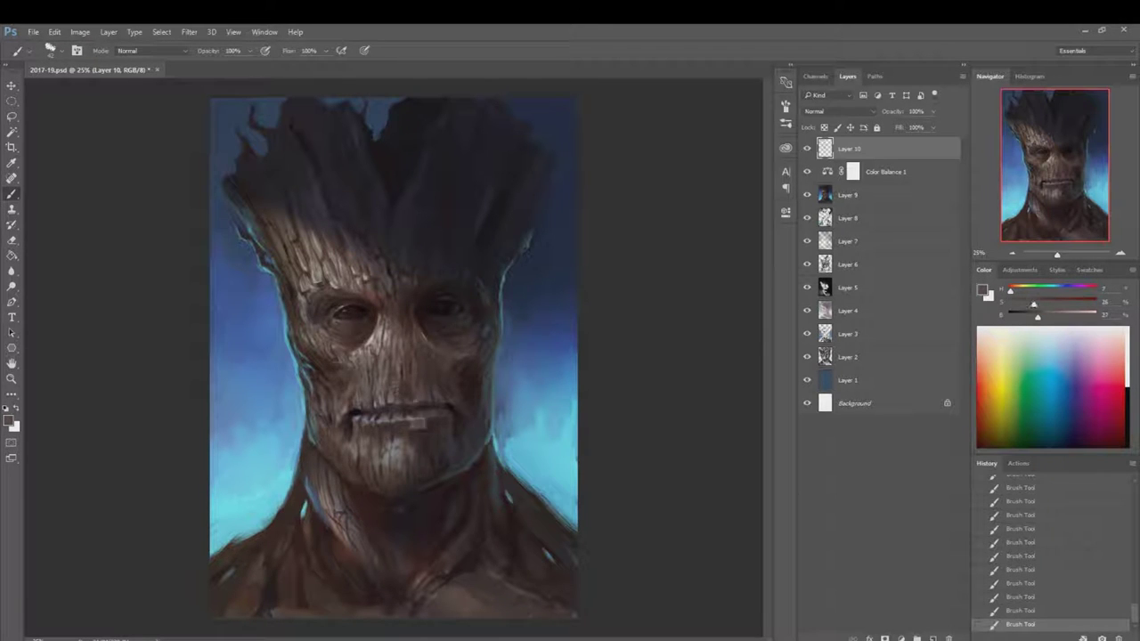
pyautogui.keyDown('alt'); pyautogui.click(436, 392); pyautogui.keyUp('alt')
pyautogui.keyDown('alt'); pyautogui.click(375, 441); pyautogui.keyUp('alt')
# - Sample light and dark shadow tones across the lower face to refine shading
pyautogui.keyDown('alt'); pyautogui.click(379, 368); pyautogui.keyUp('alt')
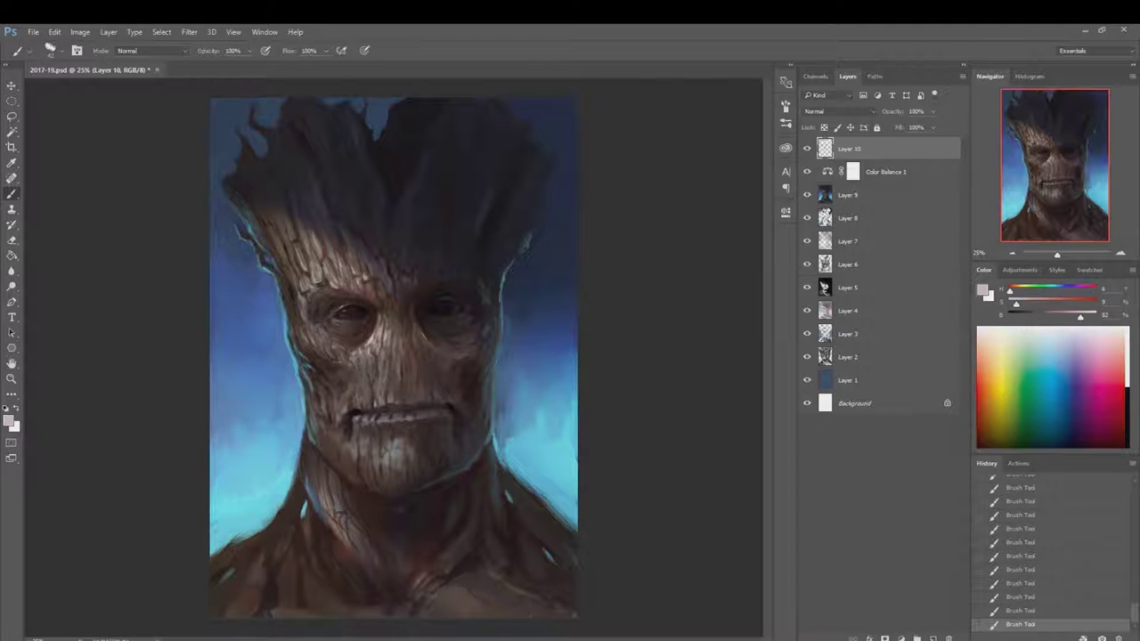
pyautogui.keyDown('alt'); pyautogui.click(420, 426); pyautogui.keyUp('alt')
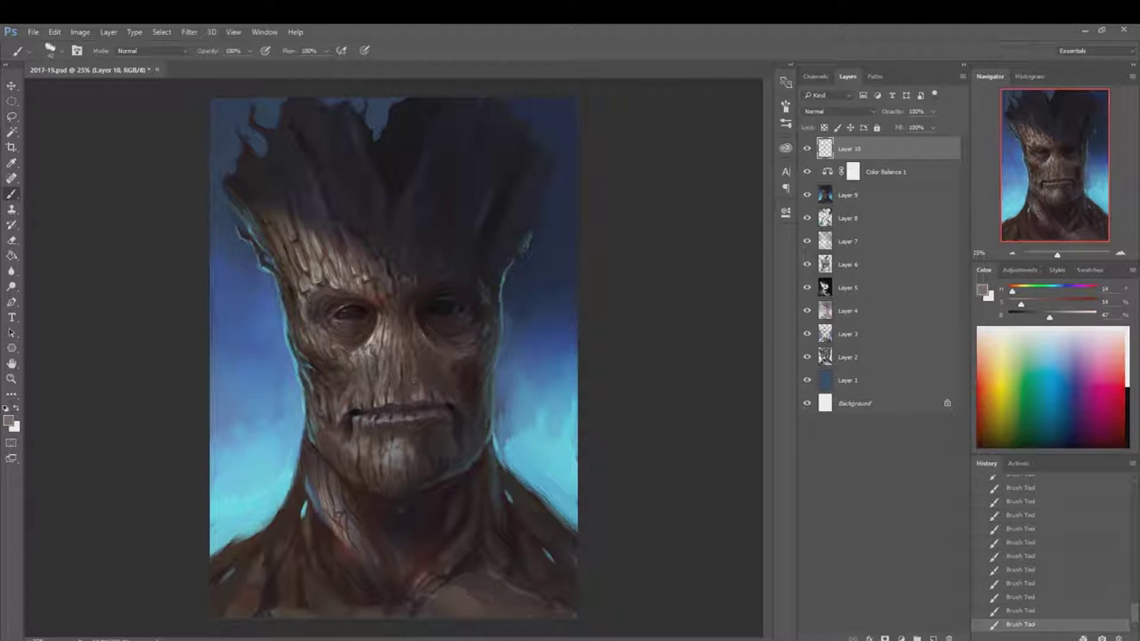
pyautogui.keyDown('alt'); pyautogui.click(407, 385); pyautogui.keyUp('alt')
pyautogui.keyDown('alt'); pyautogui.click(398, 408); pyautogui.keyUp('alt')
pyautogui.keyDown('alt'); pyautogui.click(385, 418); pyautogui.keyUp('alt')
pyautogui.keyDown('alt'); pyautogui.click(388, 418); pyautogui.keyUp('alt')
pyautogui.keyDown('alt'); pyautogui.click(354, 456); pyautogui.keyUp('alt')
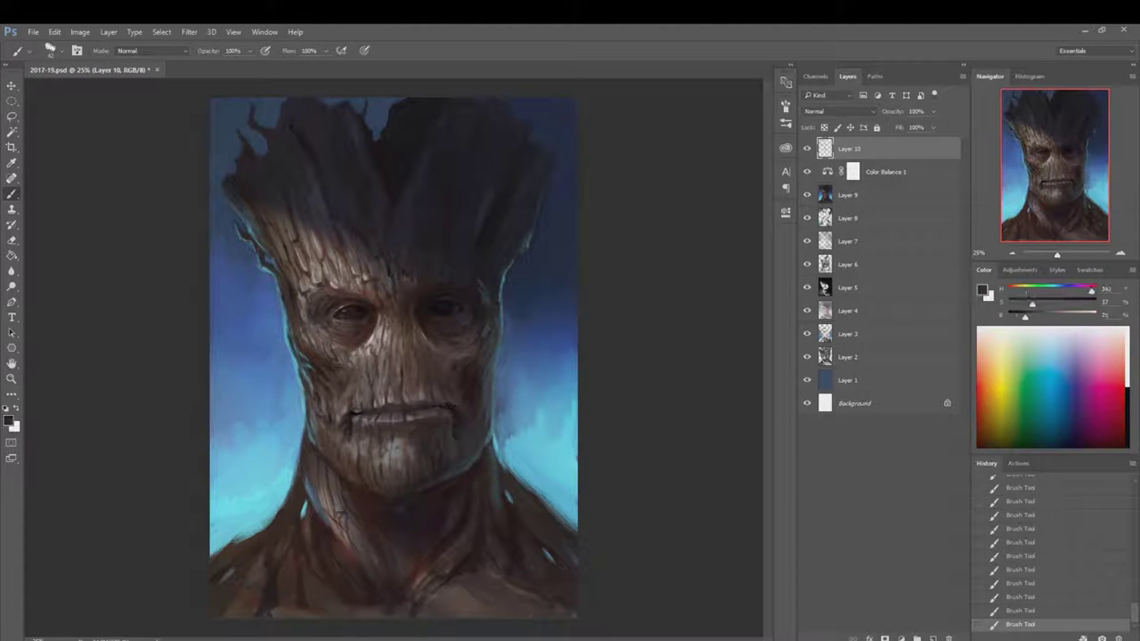
pyautogui.keyDown('alt'); pyautogui.click(346, 439); pyautogui.keyUp('alt')
pyautogui.keyDown('alt'); pyautogui.click(347, 411); pyautogui.keyUp('alt')
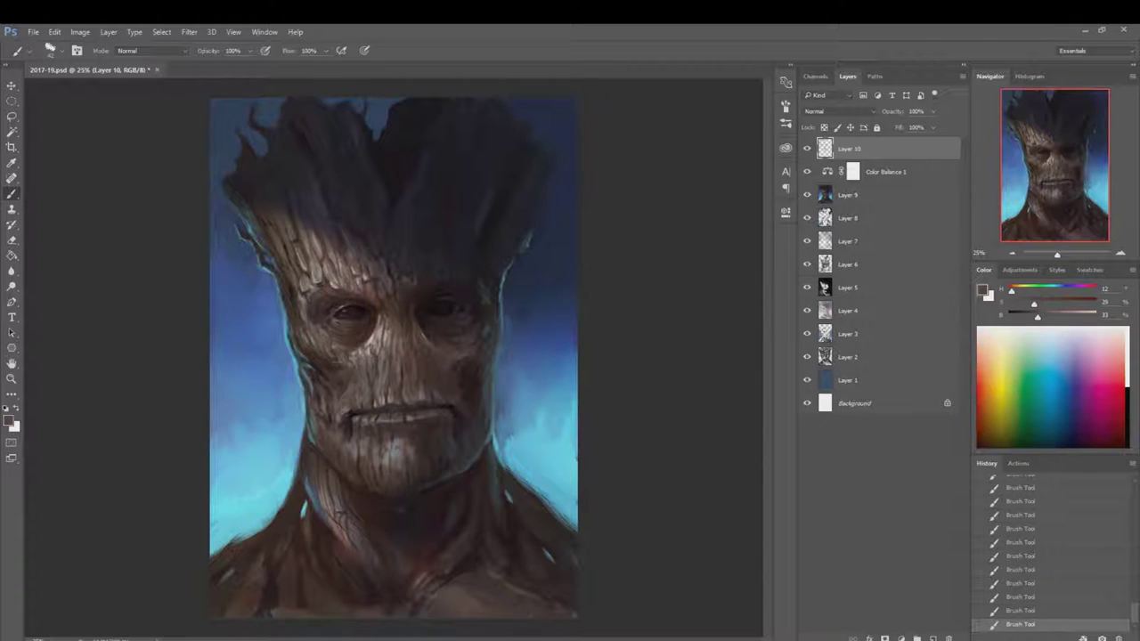
pyautogui.keyDown('alt'); pyautogui.click(385, 459); pyautogui.keyUp('alt')
pyautogui.keyDown('alt'); pyautogui.click(405, 439); pyautogui.keyUp('alt')
pyautogui.keyDown('alt'); pyautogui.click(369, 332); pyautogui.keyUp('alt')
# - Paint thin dark bark cracks down the left neck and a cyan highlight along the left jaw
pyautogui.press('d')
pyautogui.keyDown('alt'); pyautogui.click(299, 474); pyautogui.keyUp('alt')
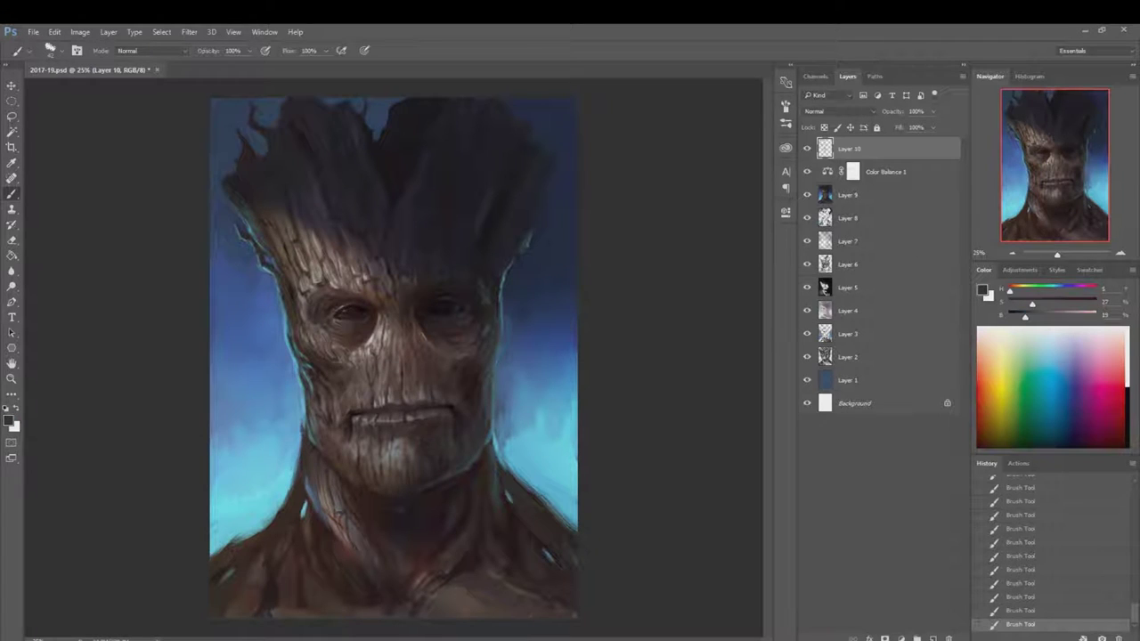
pyautogui.keyDown('alt'); pyautogui.click(301, 450); pyautogui.keyUp('alt')
pyautogui.moveTo(280, 418); pyautogui.dragTo(303, 447)
pyautogui.keyDown('alt'); pyautogui.click(275, 426); pyautogui.keyUp('alt')
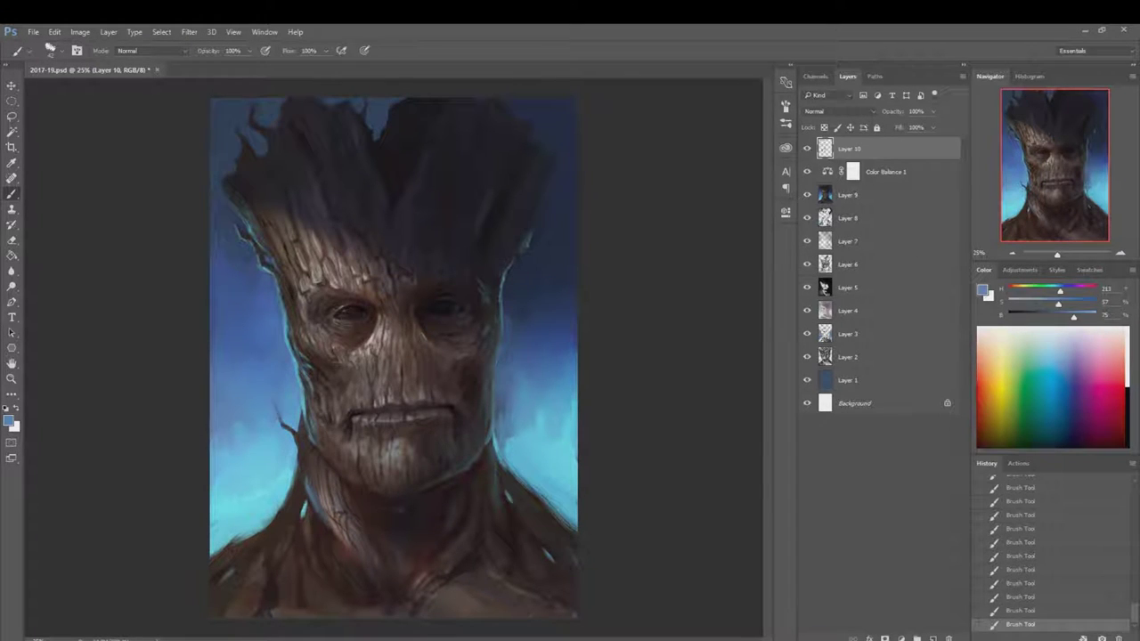
pyautogui.keyDown('alt'); pyautogui.click(285, 425); pyautogui.keyUp('alt')
pyautogui.moveTo(299, 401); pyautogui.dragTo(299, 481)
pyautogui.keyDown('alt'); pyautogui.click(299, 394); pyautogui.keyUp('alt')
pyautogui.keyDown('alt'); pyautogui.click(295, 445); pyautogui.keyUp('alt')
pyautogui.keyDown('alt'); pyautogui.click(311, 501); pyautogui.keyUp('alt')
pyautogui.keyDown('alt'); pyautogui.click(306, 407); pyautogui.keyUp('alt')
pyautogui.moveTo(314, 424); pyautogui.dragTo(309, 443)
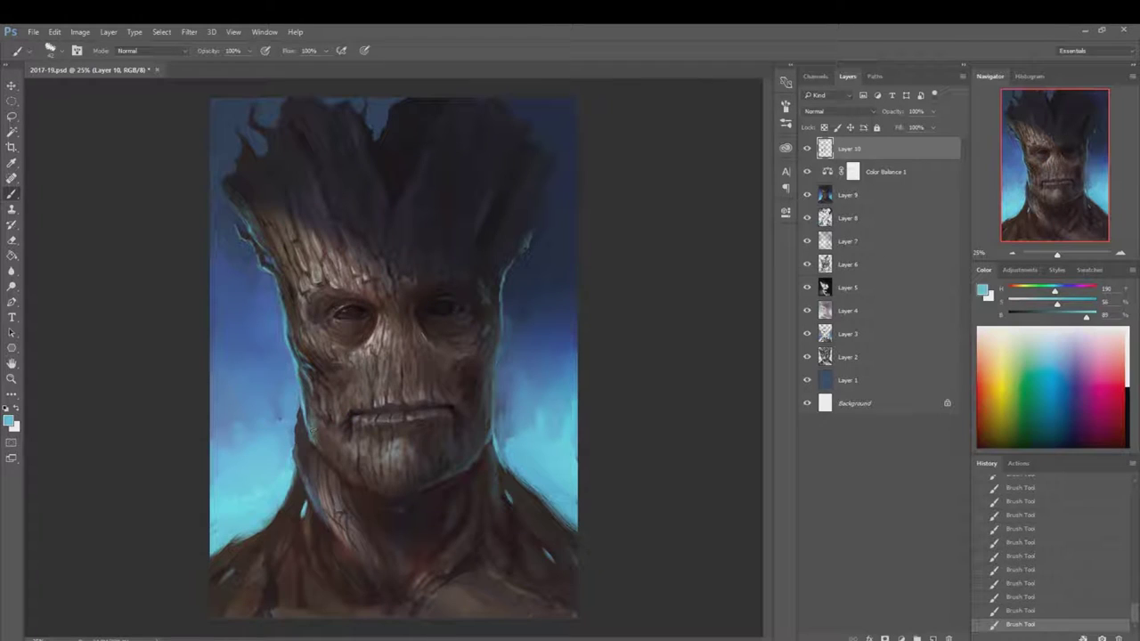
# - Sample dark blue-greys from the face and hair, then extend the top-left hair spikes upward
pyautogui.keyDown('alt'); pyautogui.click(327, 485); pyautogui.keyUp('alt')
pyautogui.keyDown('alt'); pyautogui.click(267, 223); pyautogui.keyUp('alt')
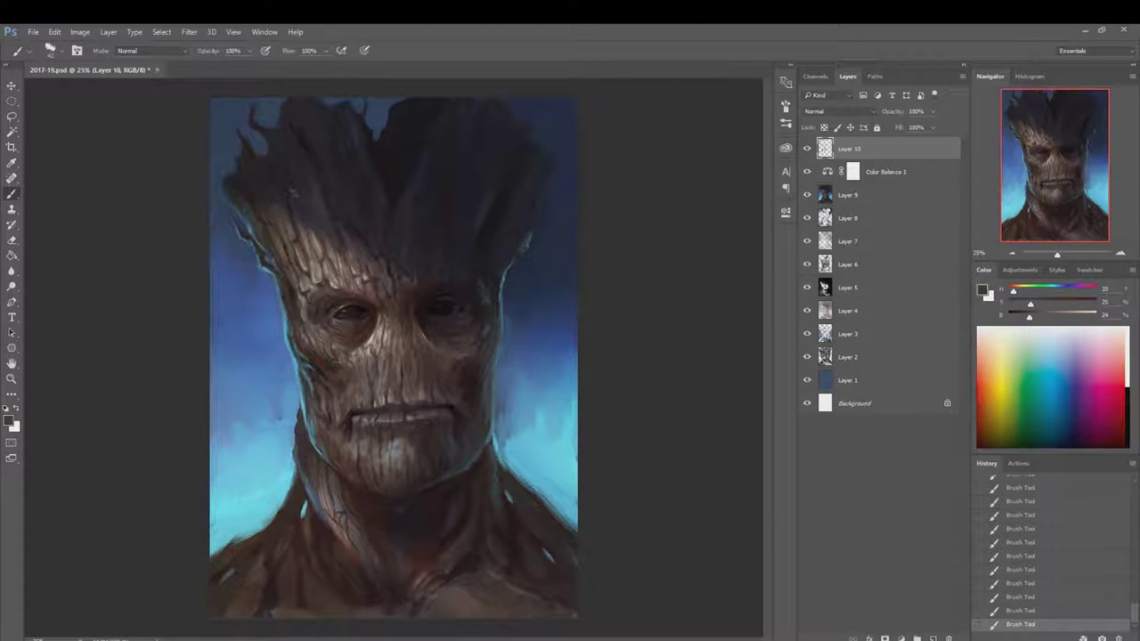
pyautogui.keyDown('alt'); pyautogui.click(311, 261); pyautogui.keyUp('alt')
pyautogui.keyDown('alt'); pyautogui.click(300, 173); pyautogui.keyUp('alt')
pyautogui.keyDown('alt'); pyautogui.click(303, 224); pyautogui.keyUp('alt')
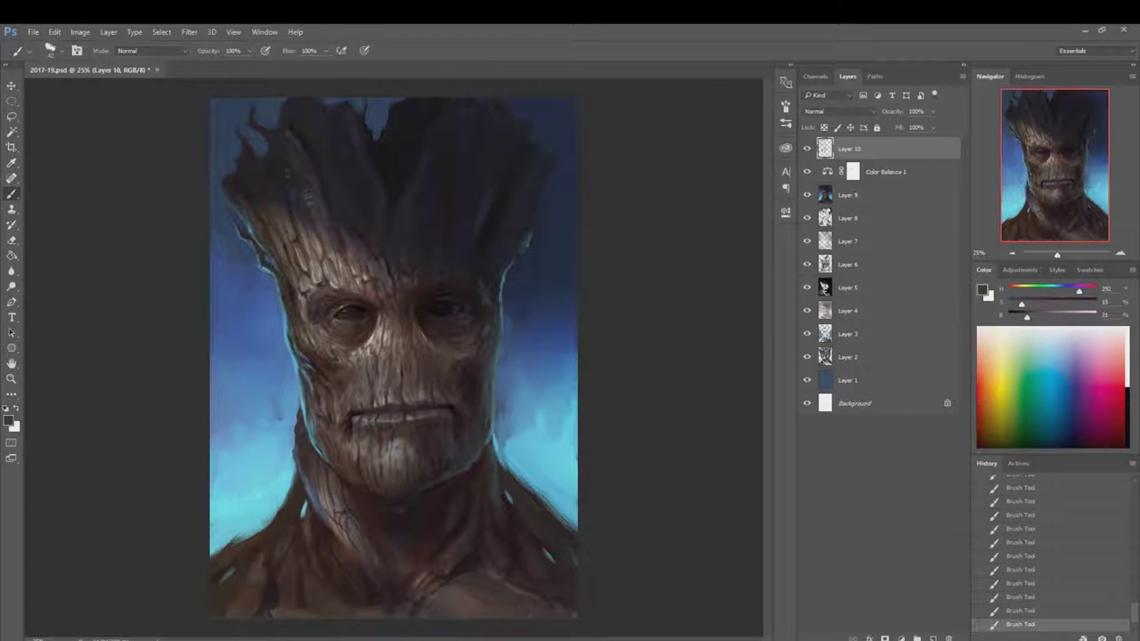
pyautogui.keyDown('alt'); pyautogui.click(272, 152); pyautogui.keyUp('alt')
pyautogui.moveTo(278, 124); pyautogui.dragTo(285, 102)
# - Darken the left and lower-left neck with dark brown strokes
pyautogui.keyDown('alt'); pyautogui.click(292, 129); pyautogui.keyUp('alt')
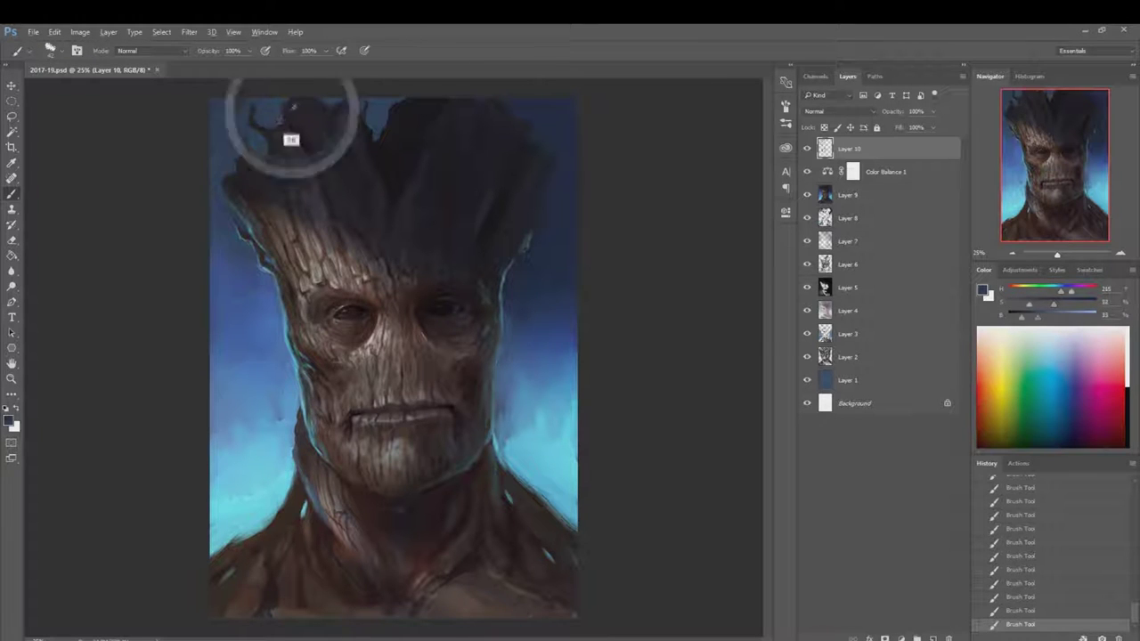
pyautogui.keyDown('alt'); pyautogui.click(433, 417); pyautogui.keyUp('alt')
pyautogui.keyDown('alt'); pyautogui.click(416, 371); pyautogui.keyUp('alt')
pyautogui.keyDown('alt'); pyautogui.click(452, 338); pyautogui.keyUp('alt')
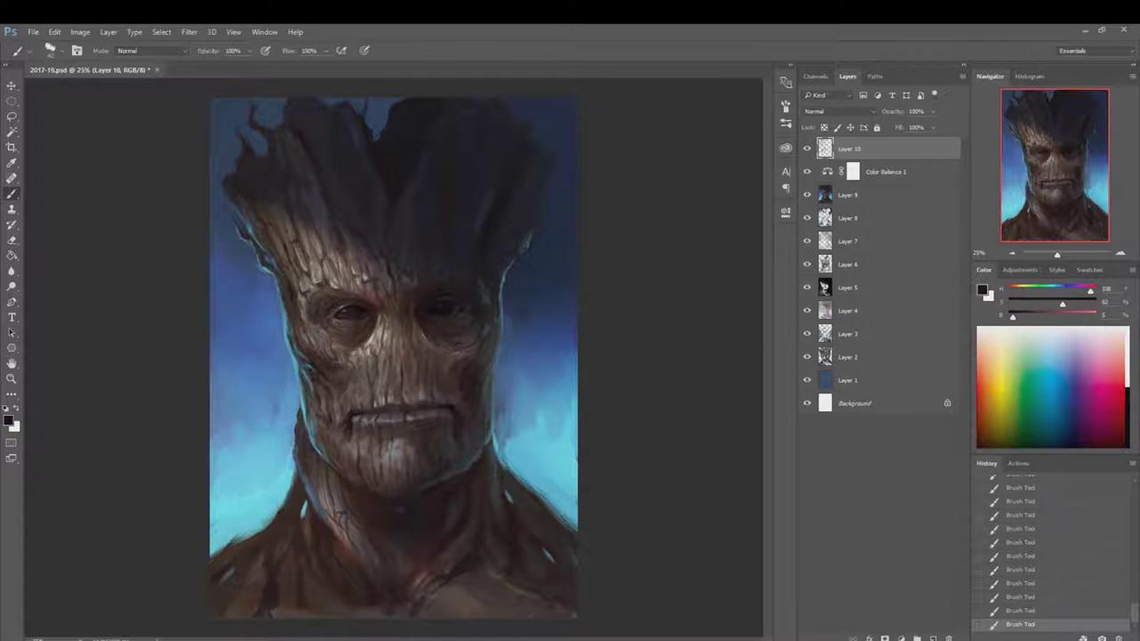
pyautogui.keyDown('alt'); pyautogui.click(388, 501); pyautogui.keyUp('alt')
pyautogui.moveTo(322, 463)
pyautogui.mouseDown()
pyautogui.moveTo(364, 488)
pyautogui.moveTo(356, 521)
pyautogui.moveTo(325, 558)
pyautogui.moveTo(355, 556)
pyautogui.mouseUp()
pyautogui.moveTo(344, 600)
pyautogui.mouseDown()
pyautogui.moveTo(369, 618)
pyautogui.moveTo(300, 566)
pyautogui.moveTo(321, 549)
pyautogui.mouseUp()
pyautogui.keyDown('alt'); pyautogui.click(311, 604); pyautogui.keyUp('alt')
pyautogui.keyDown('alt'); pyautogui.click(292, 545); pyautogui.keyUp('alt')
pyautogui.moveTo(295, 468); pyautogui.dragTo(290, 501)
pyautogui.moveTo(294, 445); pyautogui.dragTo(263, 527)
# - Paint a dark stroke across the lower chest using browns sampled from the neck
pyautogui.keyDown('alt'); pyautogui.click(315, 508); pyautogui.keyUp('alt')
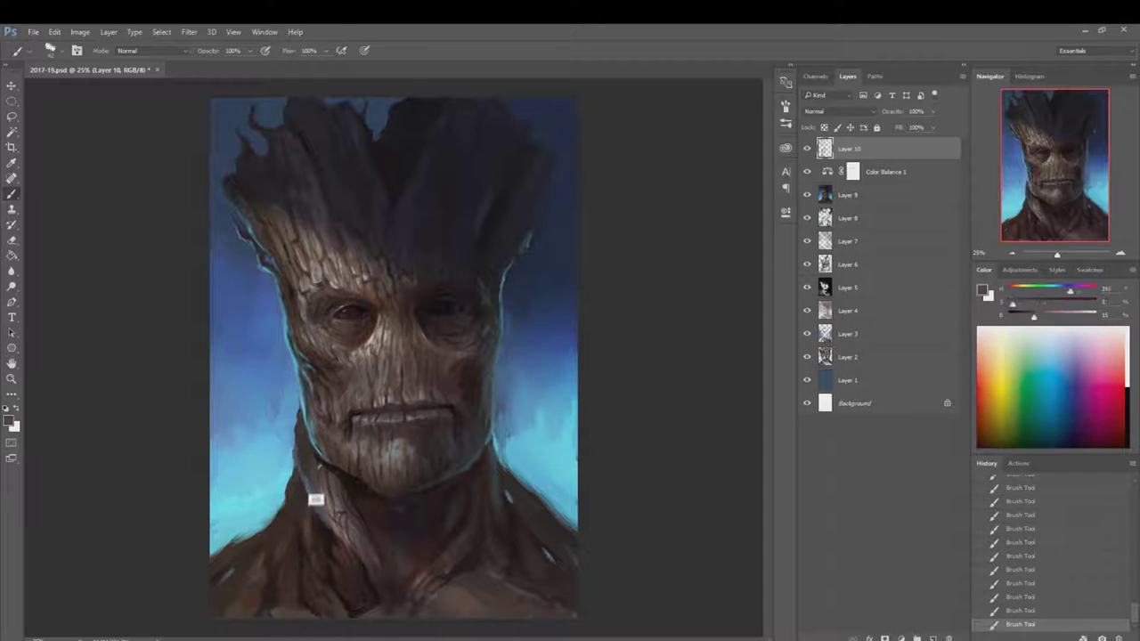
pyautogui.keyDown('alt'); pyautogui.click(318, 526); pyautogui.keyUp('alt')
pyautogui.keyDown('alt'); pyautogui.click(356, 513); pyautogui.keyUp('alt')
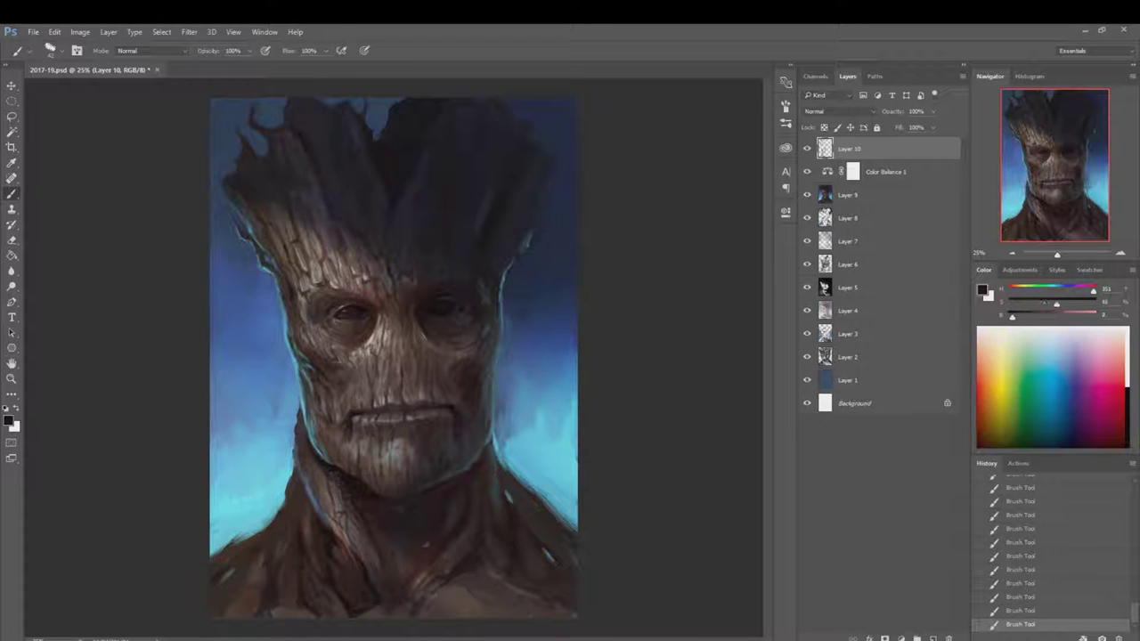
pyautogui.keyDown('alt'); pyautogui.click(422, 554); pyautogui.keyUp('alt')
pyautogui.keyDown('alt'); pyautogui.click(462, 536); pyautogui.keyUp('alt')
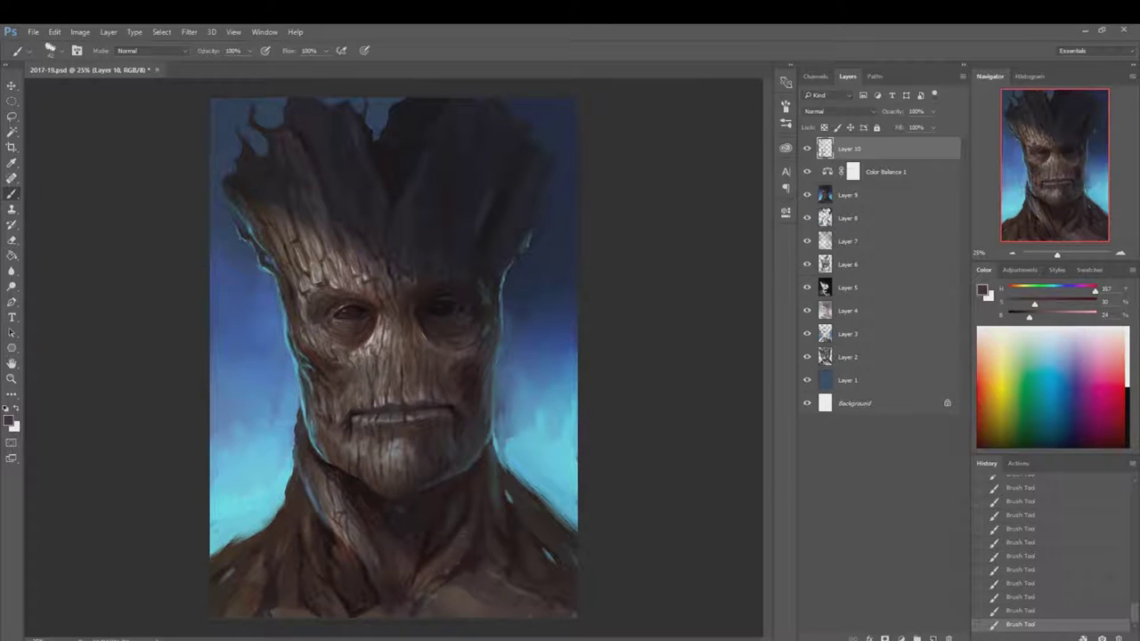
pyautogui.moveTo(471, 595); pyautogui.dragTo(538, 605)
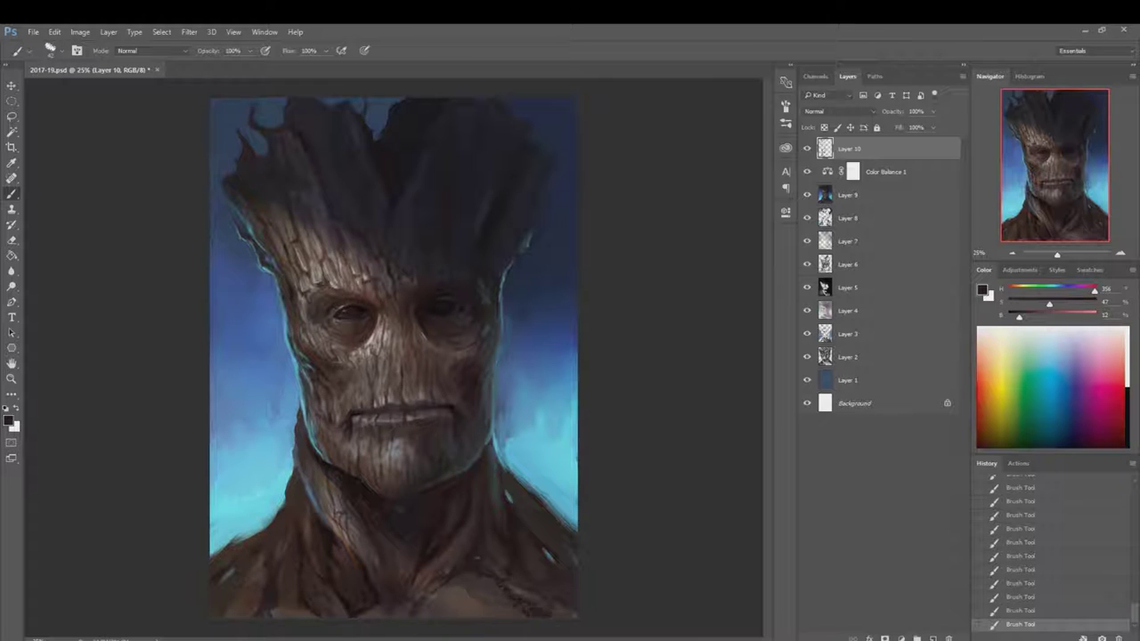
# - Sample dark reddish browns, greys and near-blacks from the chin, cheek and neck
pyautogui.keyDown('alt'); pyautogui.click(531, 494); pyautogui.keyUp('alt')
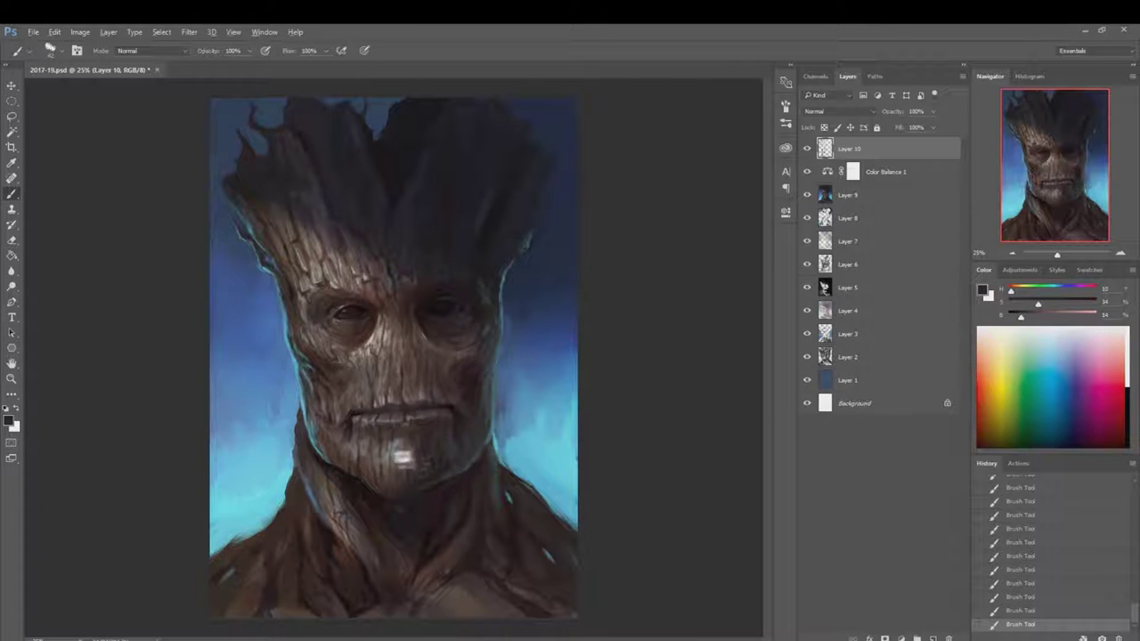
pyautogui.keyDown('alt'); pyautogui.click(357, 436); pyautogui.keyUp('alt')
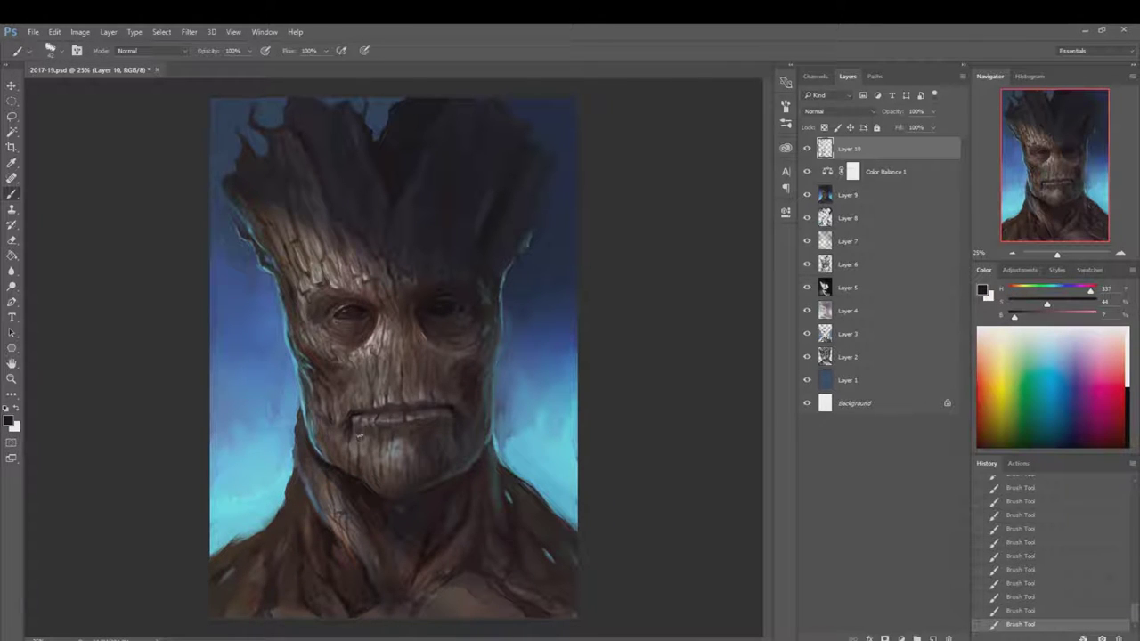
pyautogui.keyDown('alt'); pyautogui.click(338, 443); pyautogui.keyUp('alt')
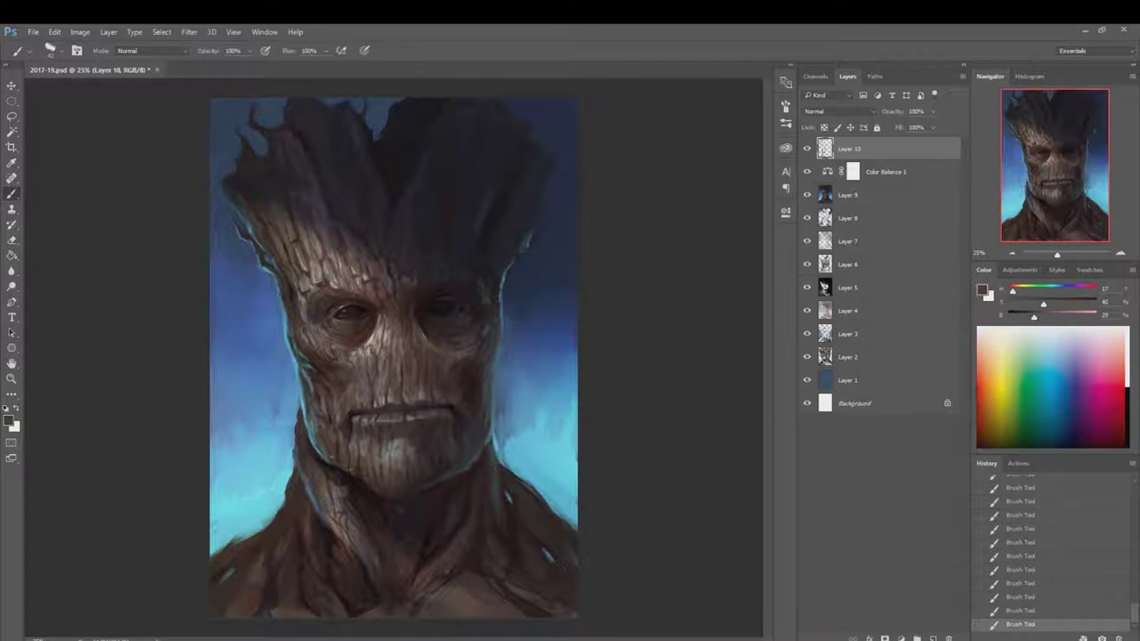
pyautogui.keyDown('alt'); pyautogui.click(349, 438); pyautogui.keyUp('alt')
pyautogui.keyDown('alt'); pyautogui.click(311, 470); pyautogui.keyUp('alt')
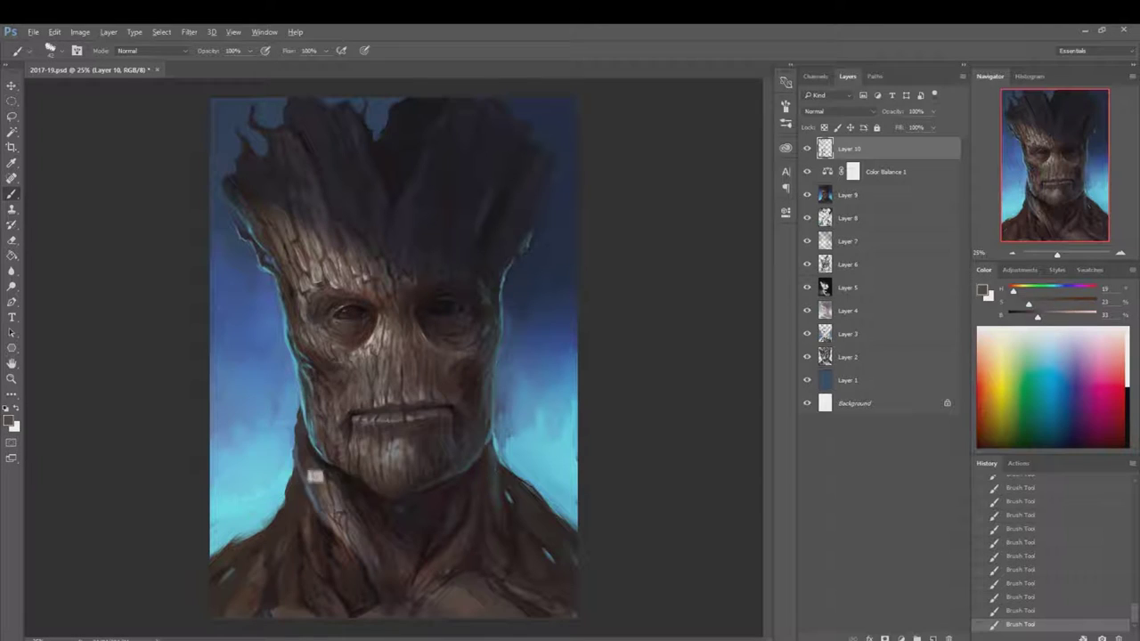
pyautogui.keyDown('alt'); pyautogui.click(311, 422); pyautogui.keyUp('alt')
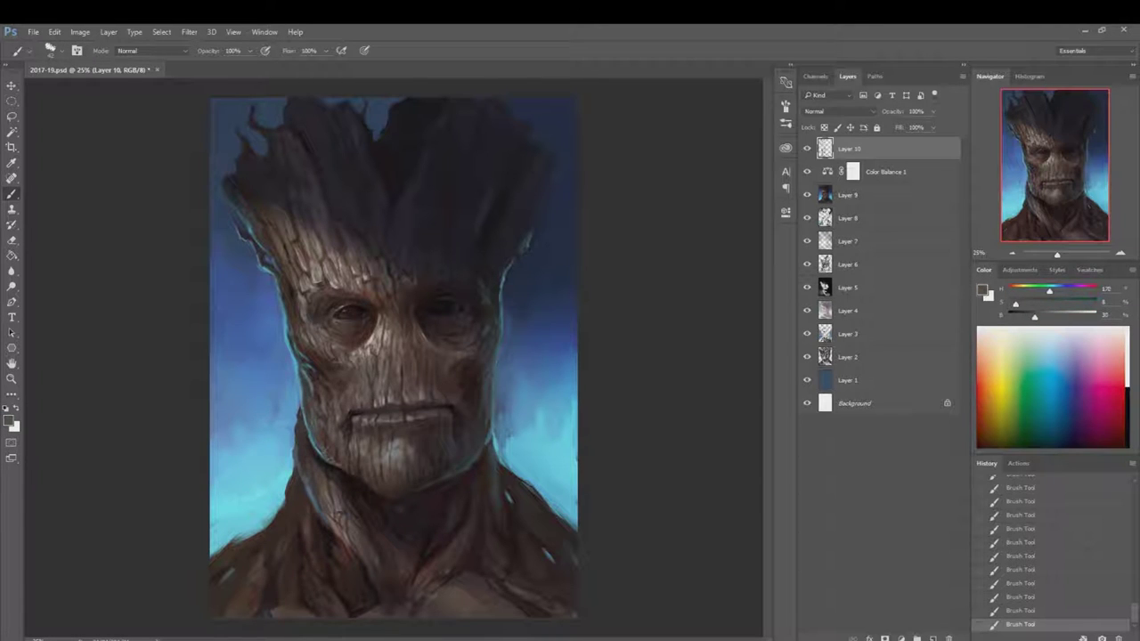
pyautogui.keyDown('alt'); pyautogui.click(291, 443); pyautogui.keyUp('alt')
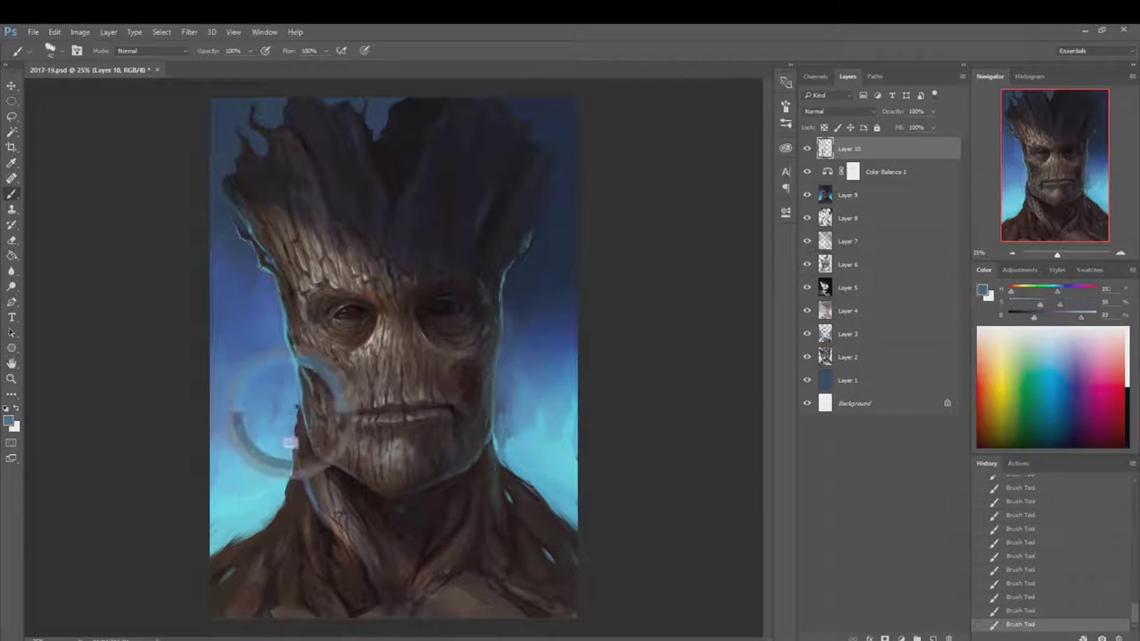
pyautogui.keyDown('alt'); pyautogui.click(479, 455); pyautogui.keyUp('alt')
pyautogui.keyDown('alt'); pyautogui.click(374, 490); pyautogui.keyUp('alt')
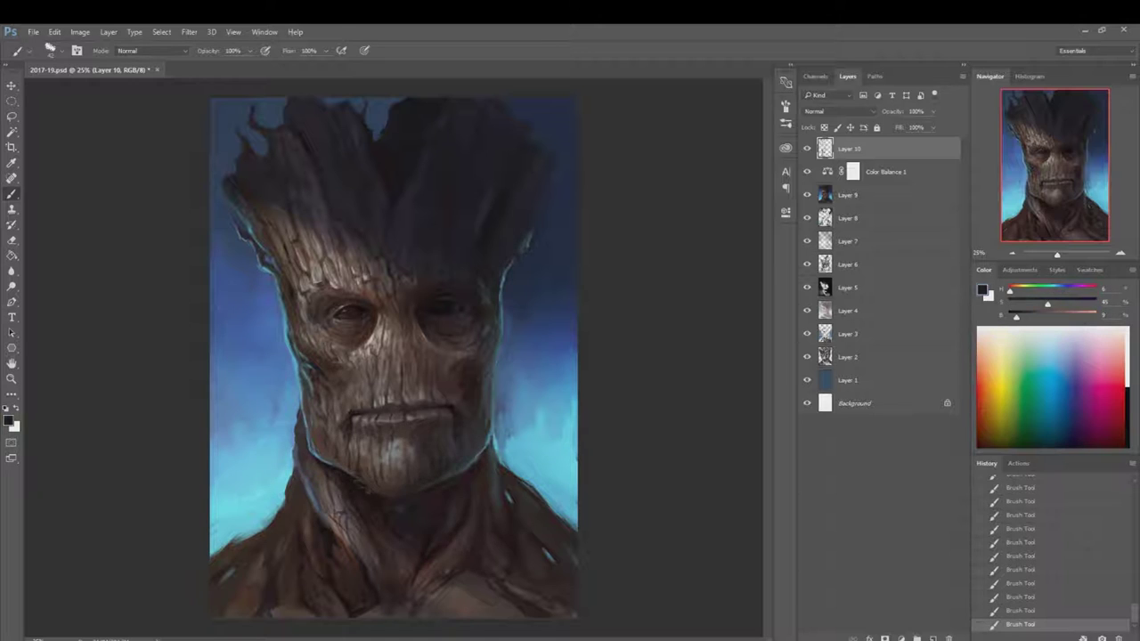
pyautogui.keyDown('alt'); pyautogui.click(369, 496); pyautogui.keyUp('alt')
pyautogui.keyDown('alt'); pyautogui.click(363, 485); pyautogui.keyUp('alt')
pyautogui.keyDown('alt'); pyautogui.click(332, 463); pyautogui.keyUp('alt')
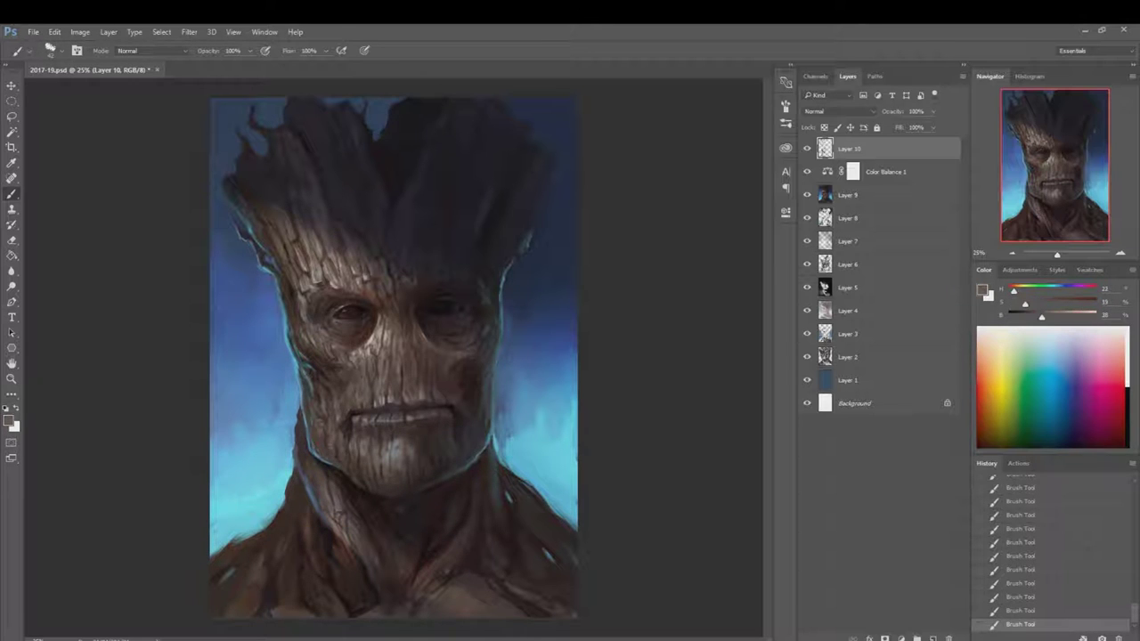
# - Flip the canvas horizontally and add light grey highlights on the face, right cheek and below the right eye
pyautogui.press('h')
pyautogui.keyDown('alt'); pyautogui.click(417, 366); pyautogui.keyUp('alt')
pyautogui.moveTo(418, 366); pyautogui.dragTo(395, 325)
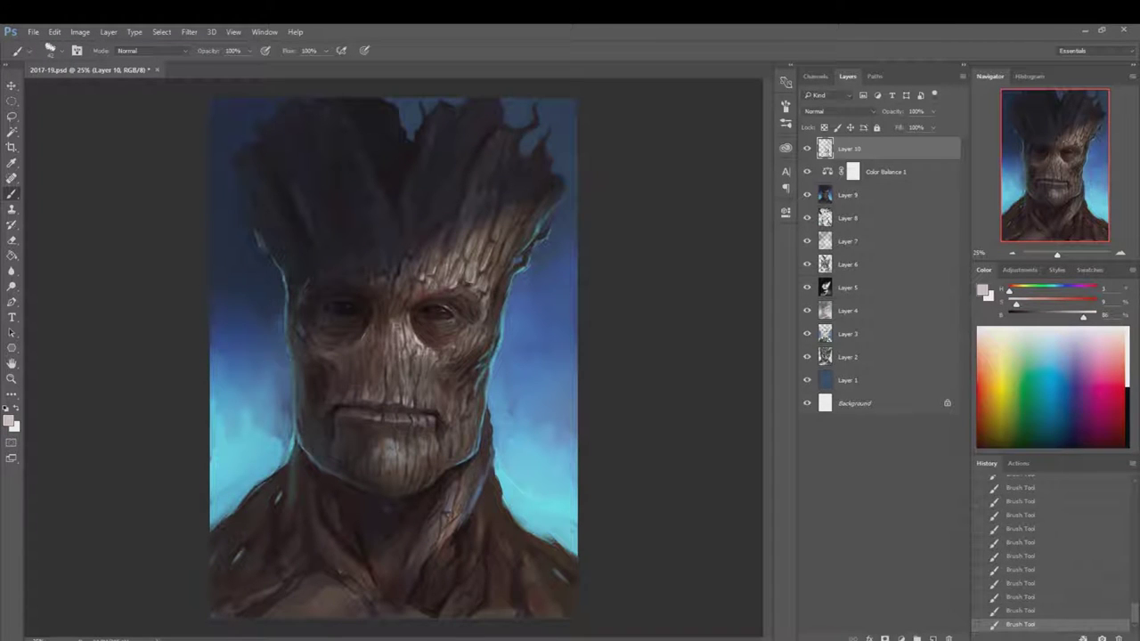
pyautogui.moveTo(497, 223); pyautogui.dragTo(484, 244)
pyautogui.keyDown('alt'); pyautogui.click(423, 297); pyautogui.keyUp('alt')
pyautogui.keyDown('alt'); pyautogui.click(417, 369); pyautogui.keyUp('alt')
pyautogui.moveTo(452, 333); pyautogui.dragTo(461, 322)
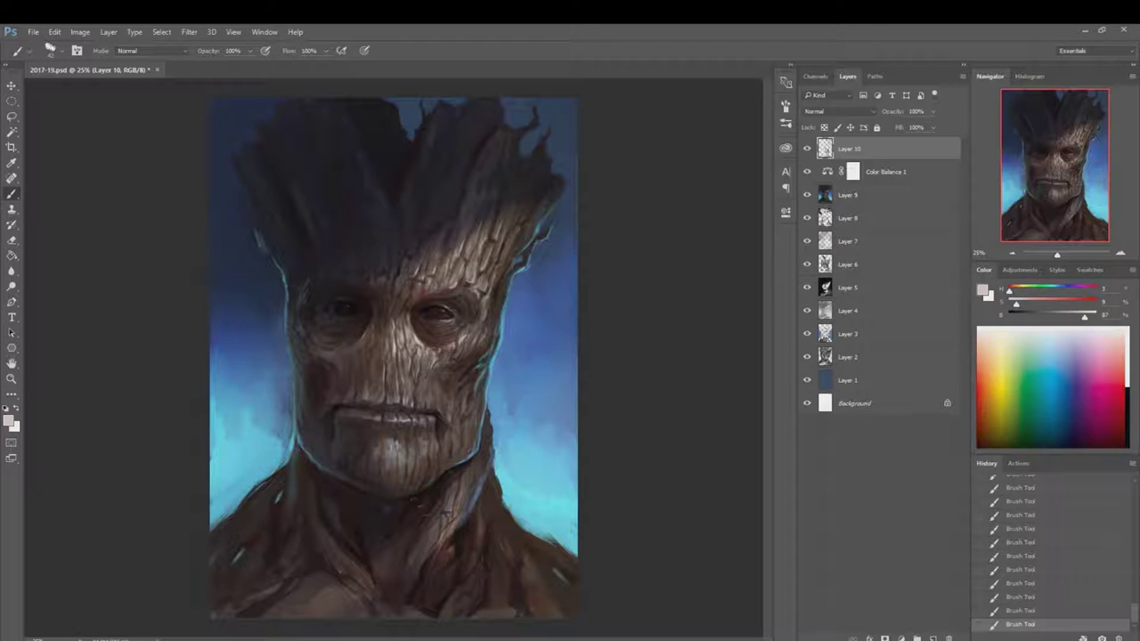
# - Add lighter blue-grey strokes in the upper-left hair
pyautogui.keyDown('alt'); pyautogui.click(261, 242); pyautogui.keyUp('alt')
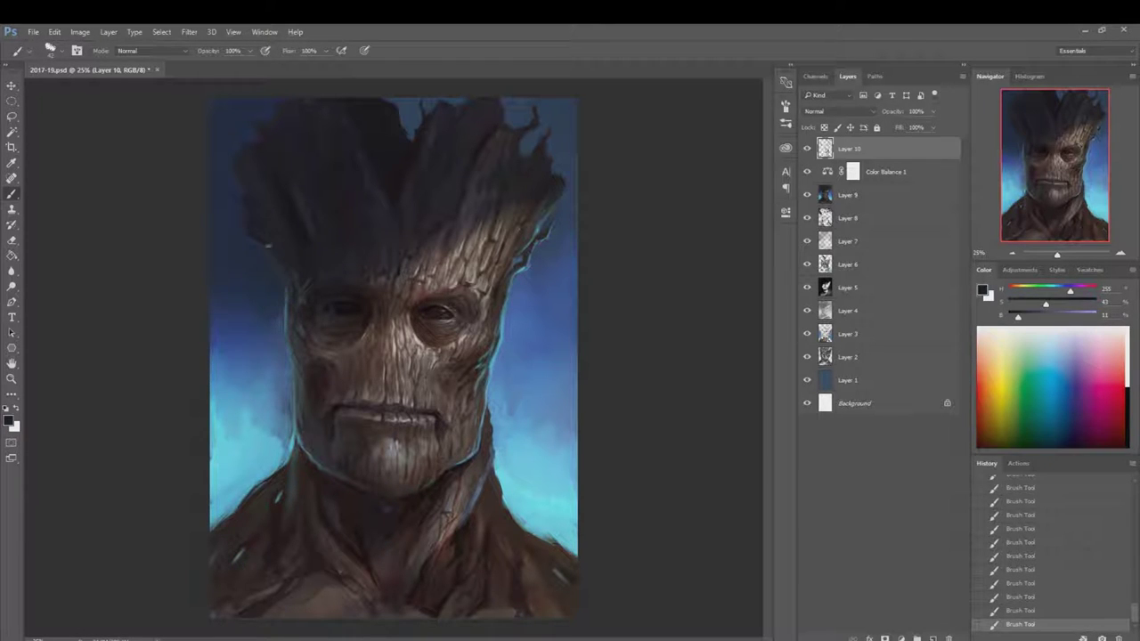
pyautogui.keyDown('alt'); pyautogui.click(274, 261); pyautogui.keyUp('alt')
pyautogui.moveTo(265, 242); pyautogui.dragTo(250, 190)
pyautogui.keyDown('alt'); pyautogui.click(264, 199); pyautogui.keyUp('alt')
# - Sample face tones ranging from pale highlights to near-black, plus background blue-teal
pyautogui.keyDown('alt'); pyautogui.click(443, 311); pyautogui.keyUp('alt')
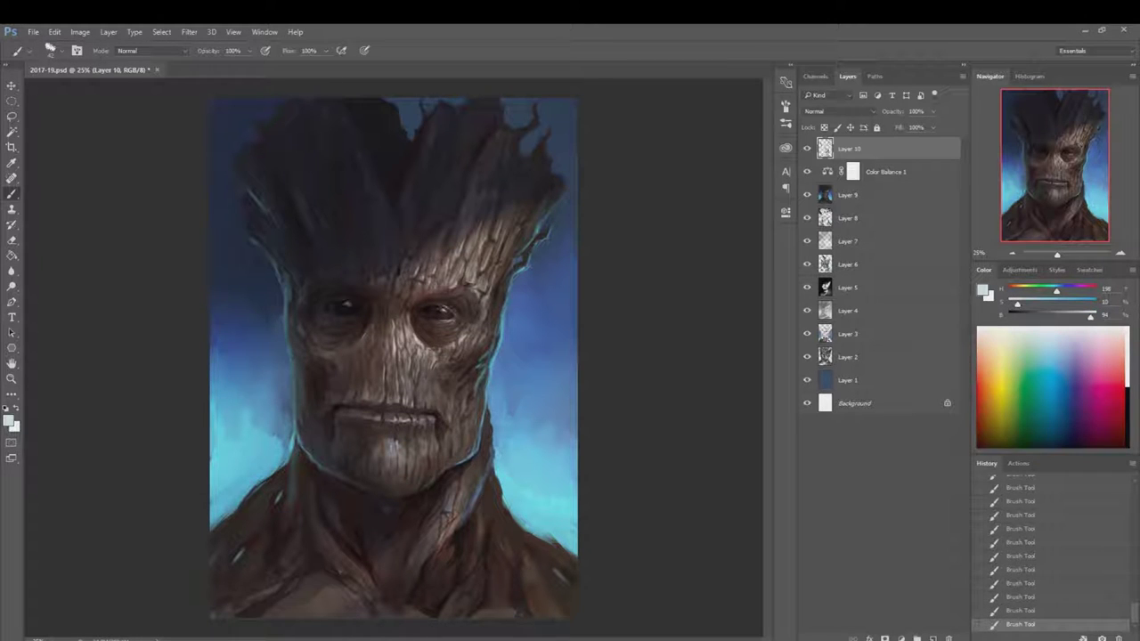
pyautogui.keyDown('alt'); pyautogui.click(442, 311); pyautogui.keyUp('alt')
pyautogui.keyDown('alt'); pyautogui.click(434, 341); pyautogui.keyUp('alt')
pyautogui.keyDown('alt'); pyautogui.click(453, 457); pyautogui.keyUp('alt')
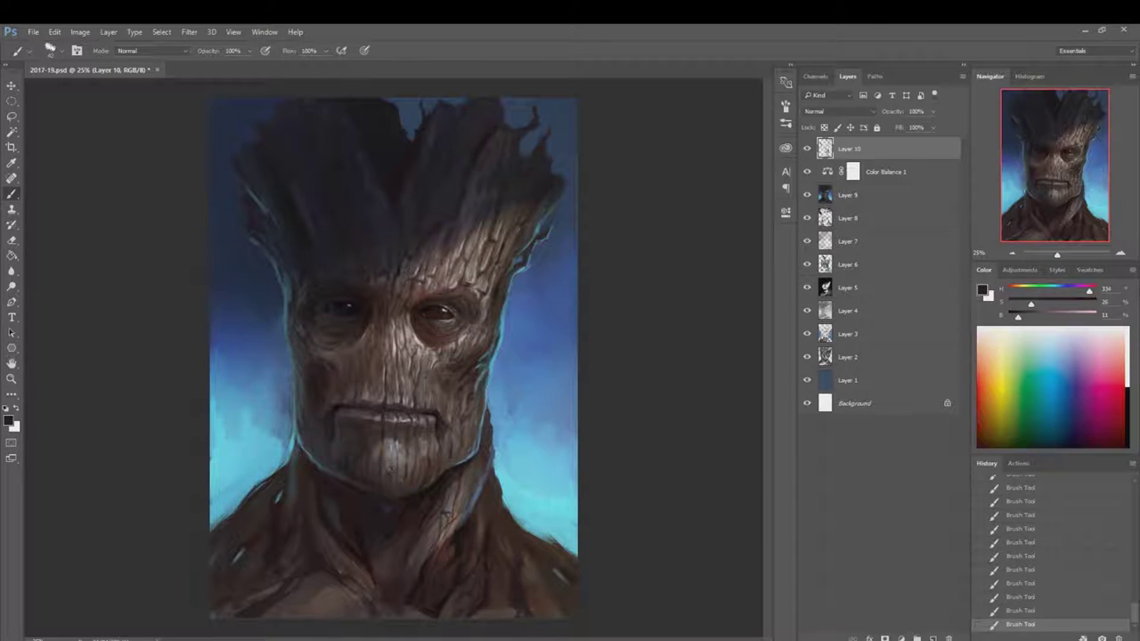
pyautogui.keyDown('alt'); pyautogui.click(398, 444); pyautogui.keyUp('alt')
pyautogui.keyDown('alt'); pyautogui.click(375, 419); pyautogui.keyUp('alt')
pyautogui.keyDown('alt'); pyautogui.click(442, 253); pyautogui.keyUp('alt')
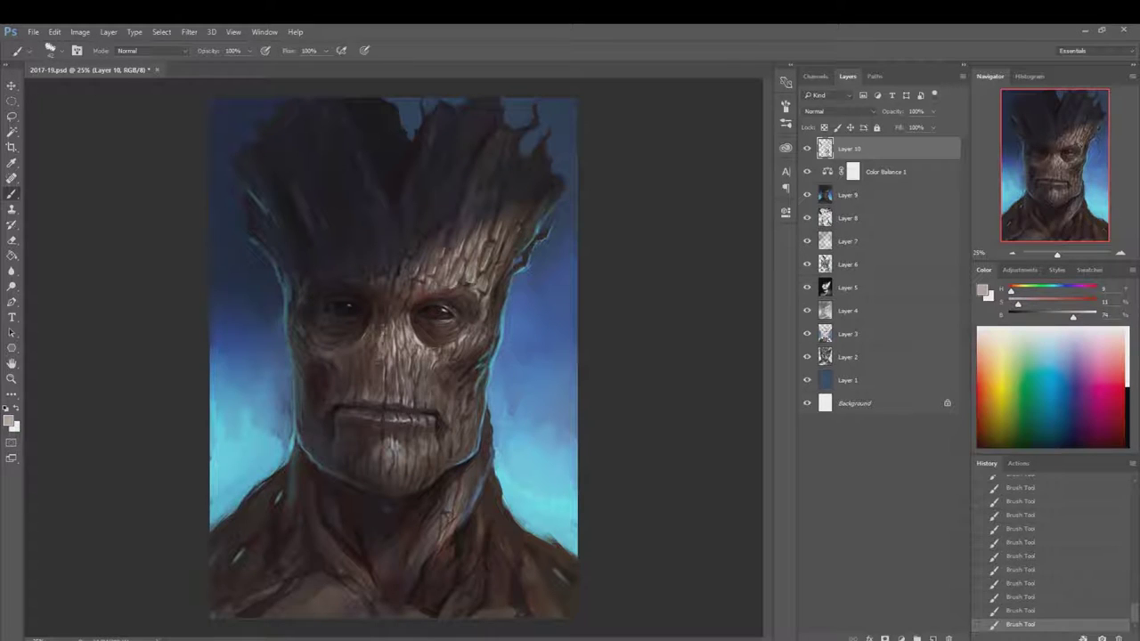
pyautogui.keyDown('alt'); pyautogui.click(431, 407); pyautogui.keyUp('alt')
pyautogui.keyDown('alt'); pyautogui.click(435, 413); pyautogui.keyUp('alt')
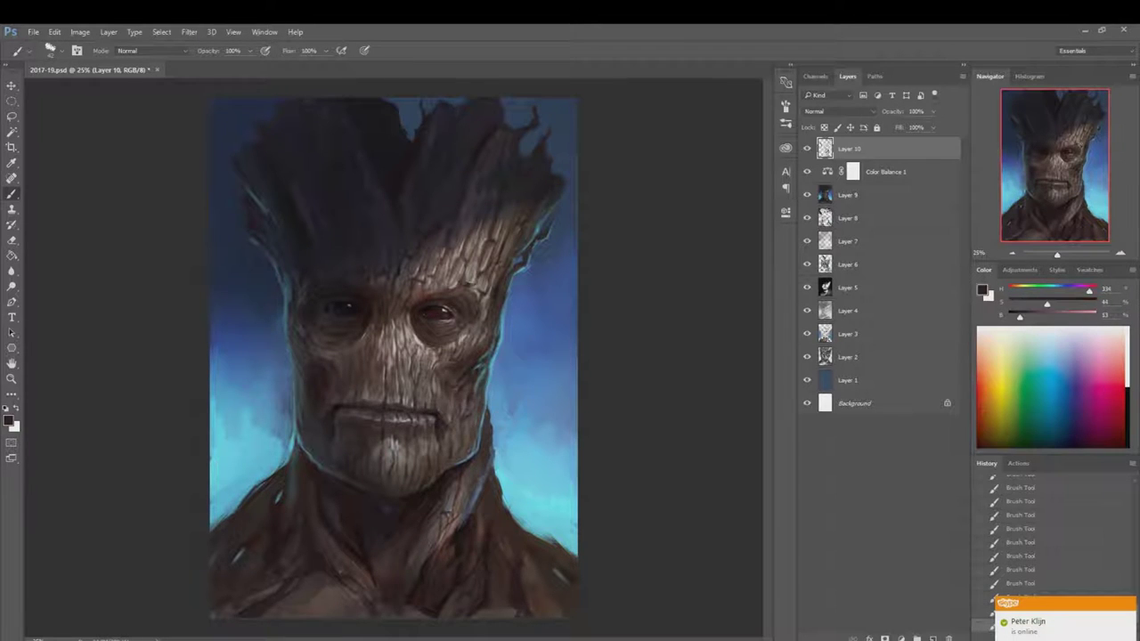
pyautogui.keyDown('alt'); pyautogui.click(287, 349); pyautogui.keyUp('alt')
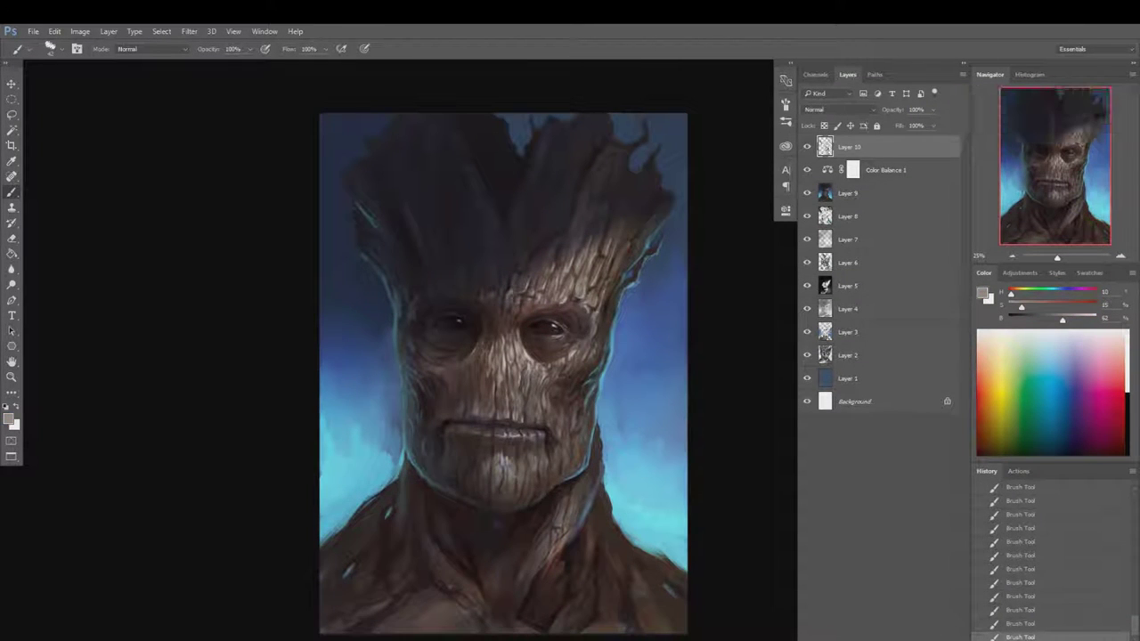
# - Paint dark strokes and blue rim-light strokes along the lower-left jaw and neck
pyautogui.keyDown('alt'); pyautogui.click(542, 260); pyautogui.keyUp('alt')
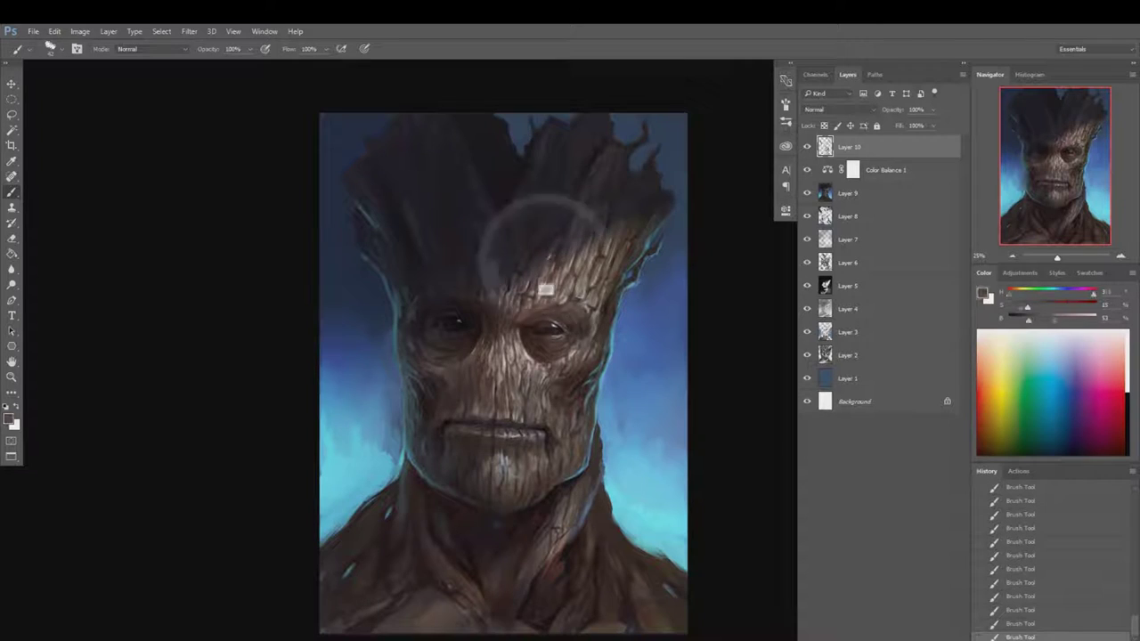
pyautogui.keyDown('alt'); pyautogui.click(503, 417); pyautogui.keyUp('alt')
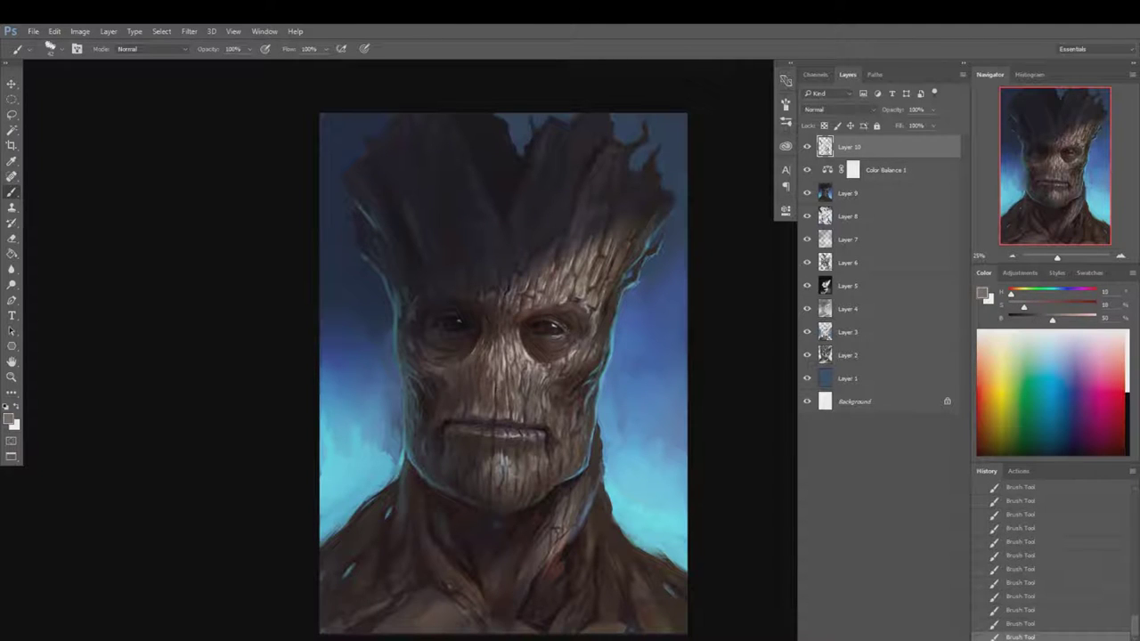
pyautogui.keyDown('alt'); pyautogui.click(503, 462); pyautogui.keyUp('alt')
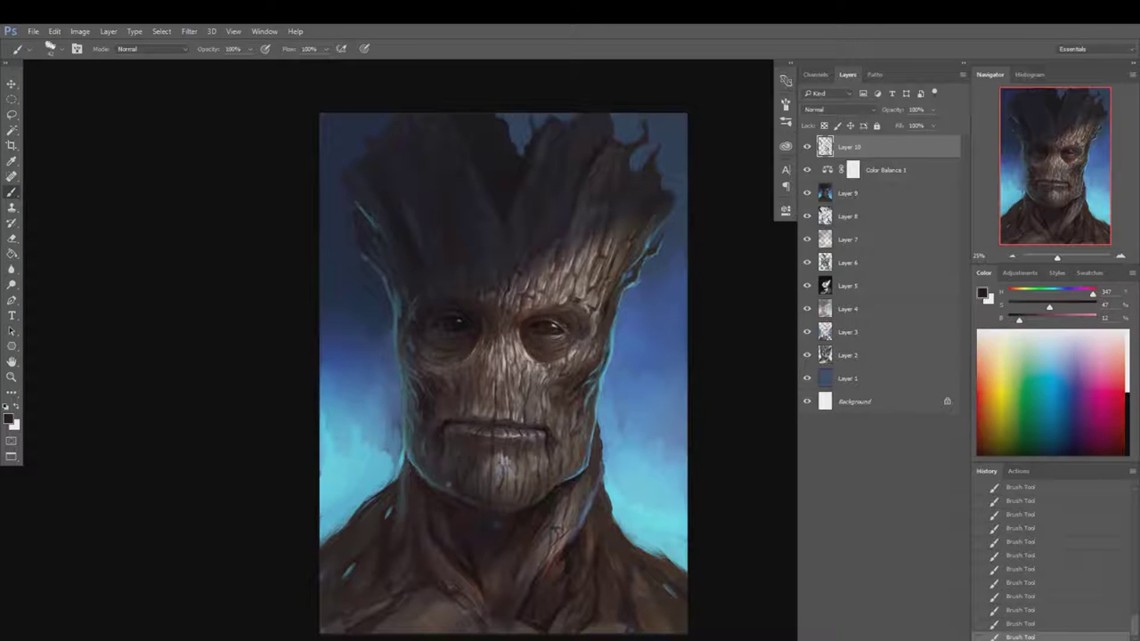
pyautogui.keyDown('alt'); pyautogui.click(441, 472); pyautogui.keyUp('alt')
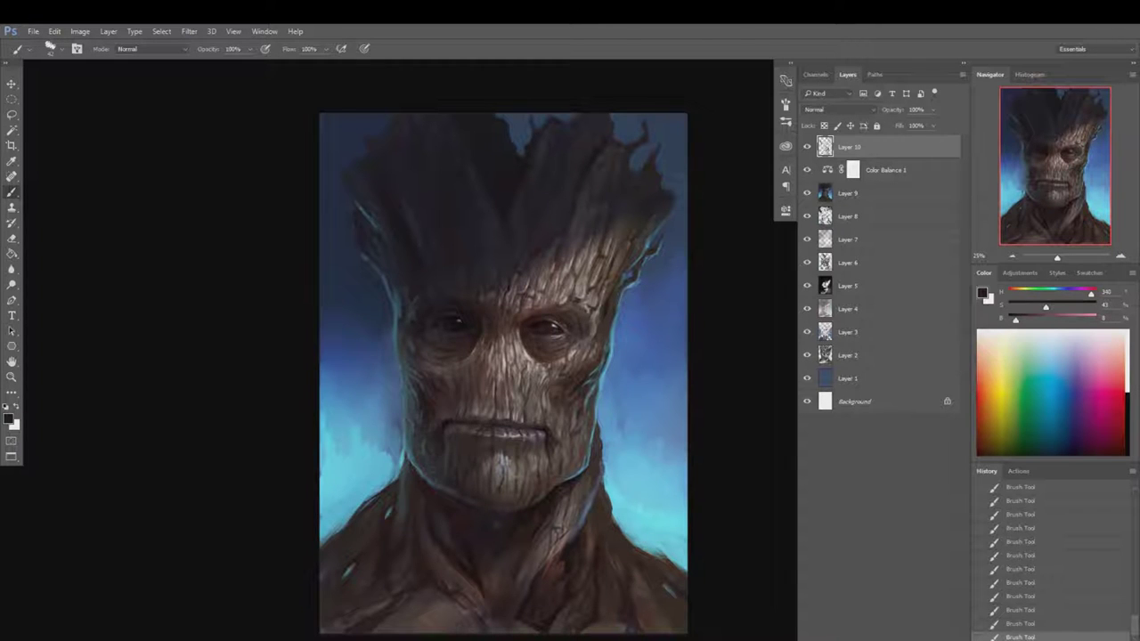
pyautogui.keyDown('alt'); pyautogui.click(473, 366); pyautogui.keyUp('alt')
pyautogui.keyDown('alt'); pyautogui.click(425, 363); pyautogui.keyUp('alt')
pyautogui.keyDown('alt'); pyautogui.click(416, 345); pyautogui.keyUp('alt')
pyautogui.keyDown('alt'); pyautogui.click(419, 337); pyautogui.keyUp('alt')
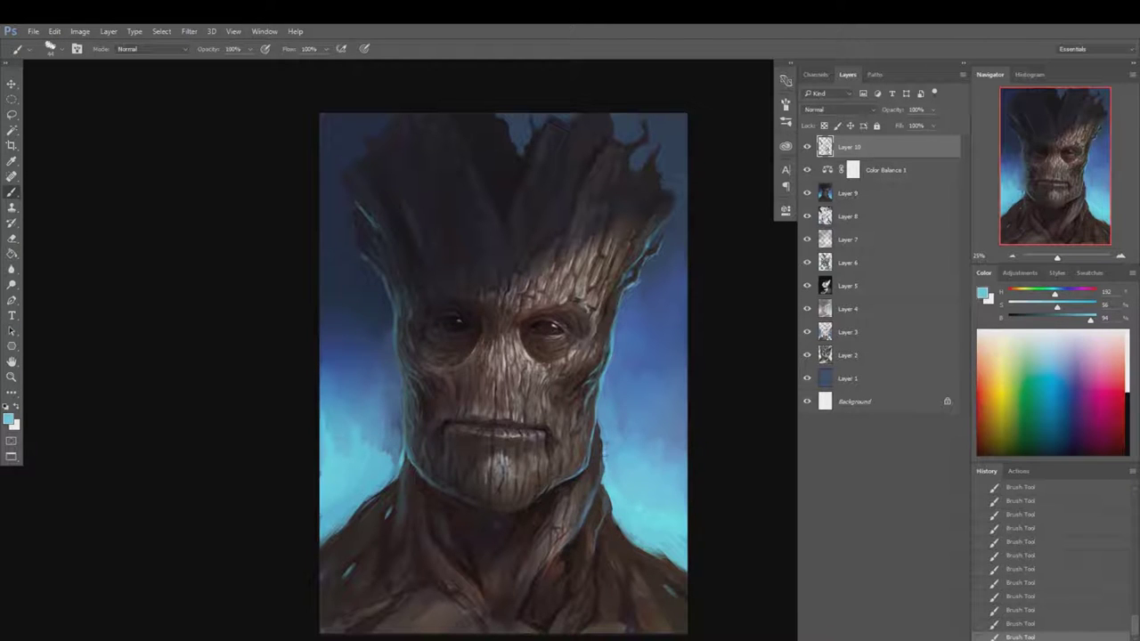
pyautogui.moveTo(392, 443); pyautogui.dragTo(398, 506)
pyautogui.moveTo(401, 458); pyautogui.dragTo(411, 477)
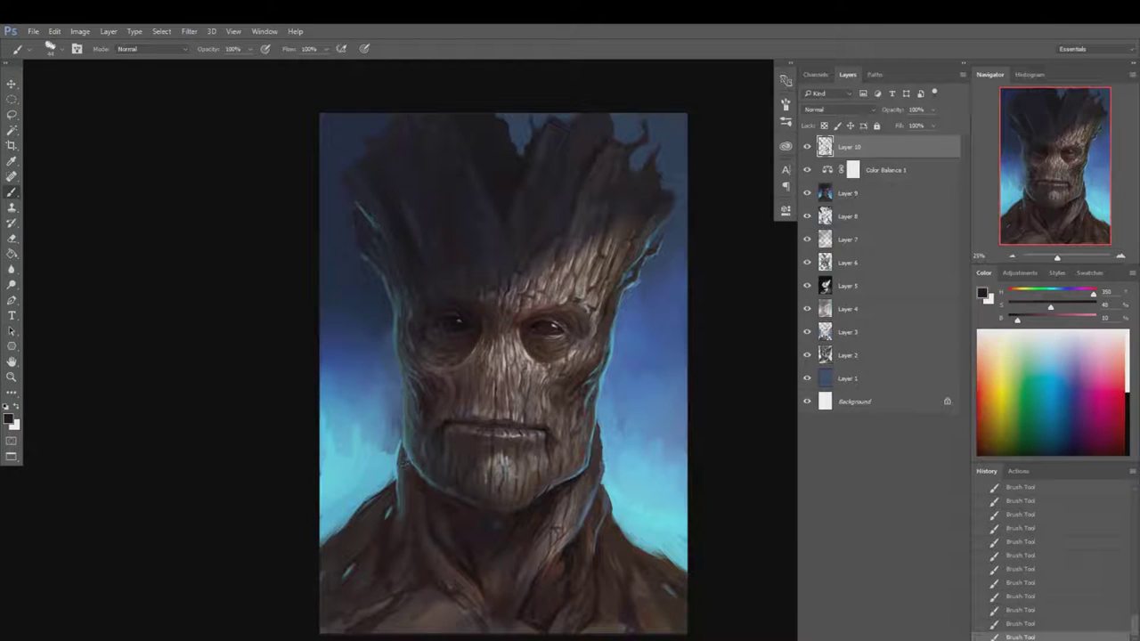
pyautogui.keyDown('alt'); pyautogui.click(375, 438); pyautogui.keyUp('alt')
pyautogui.moveTo(355, 429)
pyautogui.mouseDown()
pyautogui.moveTo(344, 479)
pyautogui.moveTo(328, 474)
pyautogui.moveTo(336, 492)
pyautogui.mouseUp()
# - Sample near-blacks and blue-greys from the lower face and neck
pyautogui.keyDown('alt'); pyautogui.click(387, 490); pyautogui.keyUp('alt')
pyautogui.keyDown('alt'); pyautogui.click(419, 517); pyautogui.keyUp('alt')
pyautogui.keyDown('alt'); pyautogui.click(451, 567); pyautogui.keyUp('alt')
pyautogui.keyDown('alt'); pyautogui.click(553, 516); pyautogui.keyUp('alt')
pyautogui.keyDown('alt'); pyautogui.click(570, 467); pyautogui.keyUp('alt')
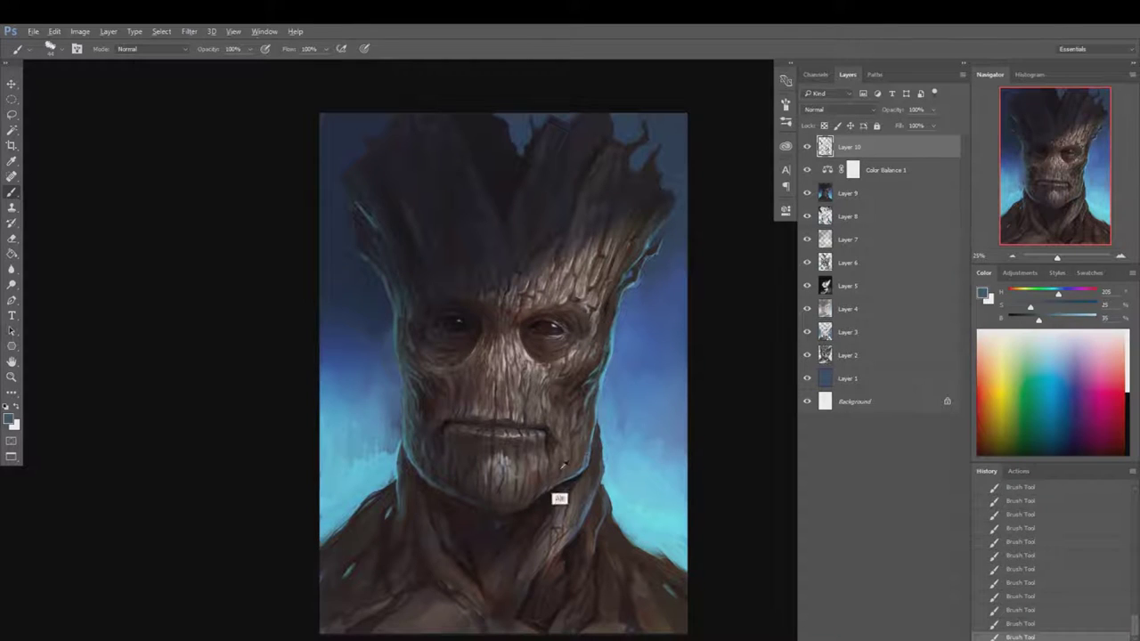
pyautogui.keyDown('alt'); pyautogui.click(532, 454); pyautogui.keyUp('alt')
pyautogui.keyDown('alt'); pyautogui.click(456, 414); pyautogui.keyUp('alt')
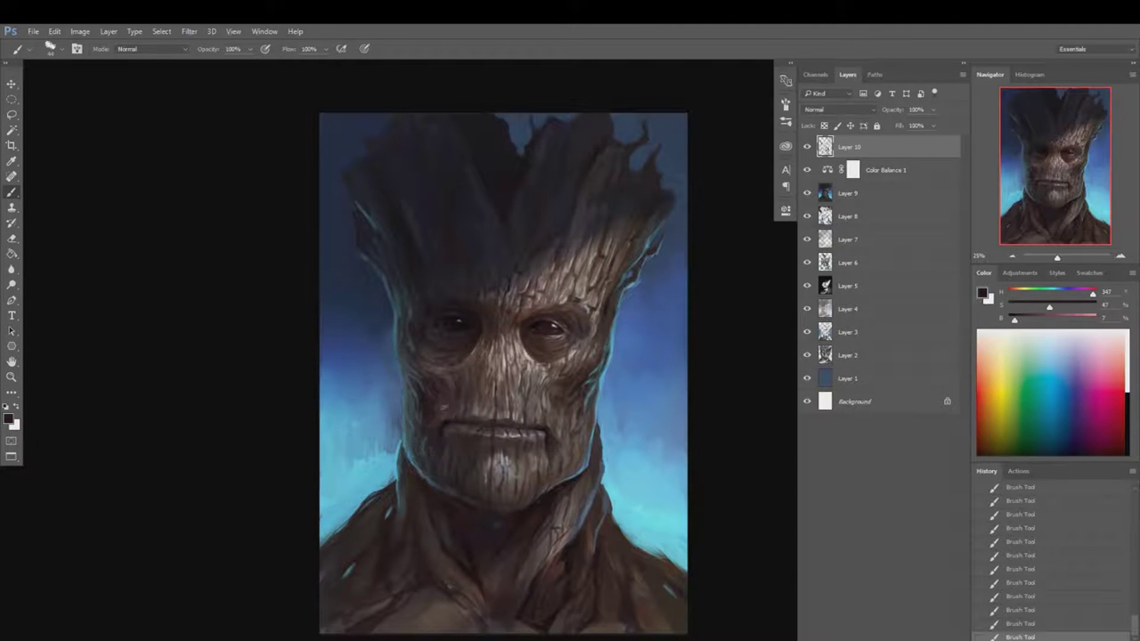
# - Sample dark reddish browns from the cheek, left eye and forehead
pyautogui.keyDown('alt'); pyautogui.click(427, 398); pyautogui.keyUp('alt')
pyautogui.keyDown('alt'); pyautogui.click(445, 392); pyautogui.keyUp('alt')
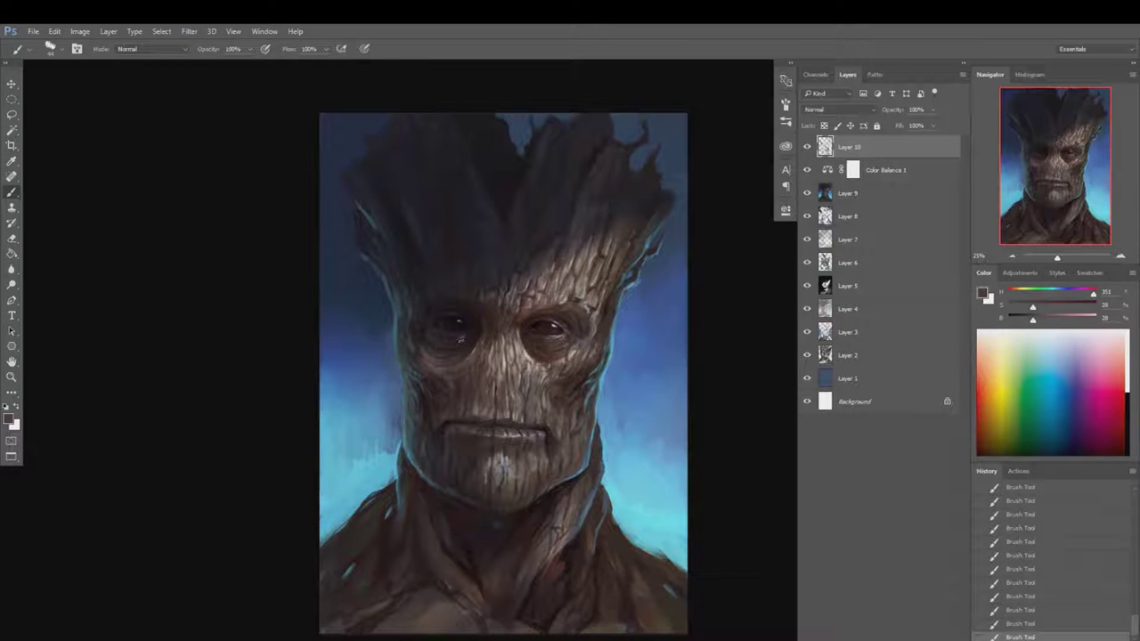
pyautogui.keyDown('alt'); pyautogui.click(481, 390); pyautogui.keyUp('alt')
pyautogui.keyDown('alt'); pyautogui.click(444, 376); pyautogui.keyUp('alt')
pyautogui.keyDown('alt'); pyautogui.click(438, 337); pyautogui.keyUp('alt')
pyautogui.keyDown('alt'); pyautogui.click(504, 301); pyautogui.keyUp('alt')
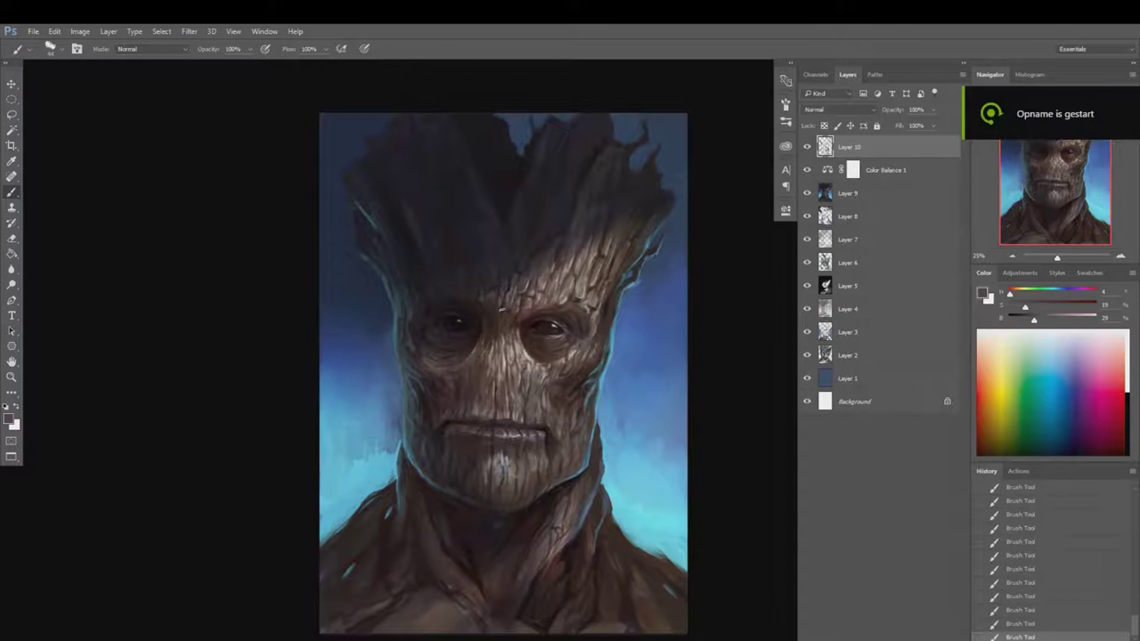
# - Sample bark browns, dark purples and deep blues from the head and face
pyautogui.keyDown('alt'); pyautogui.click(685, 541); pyautogui.keyUp('alt')
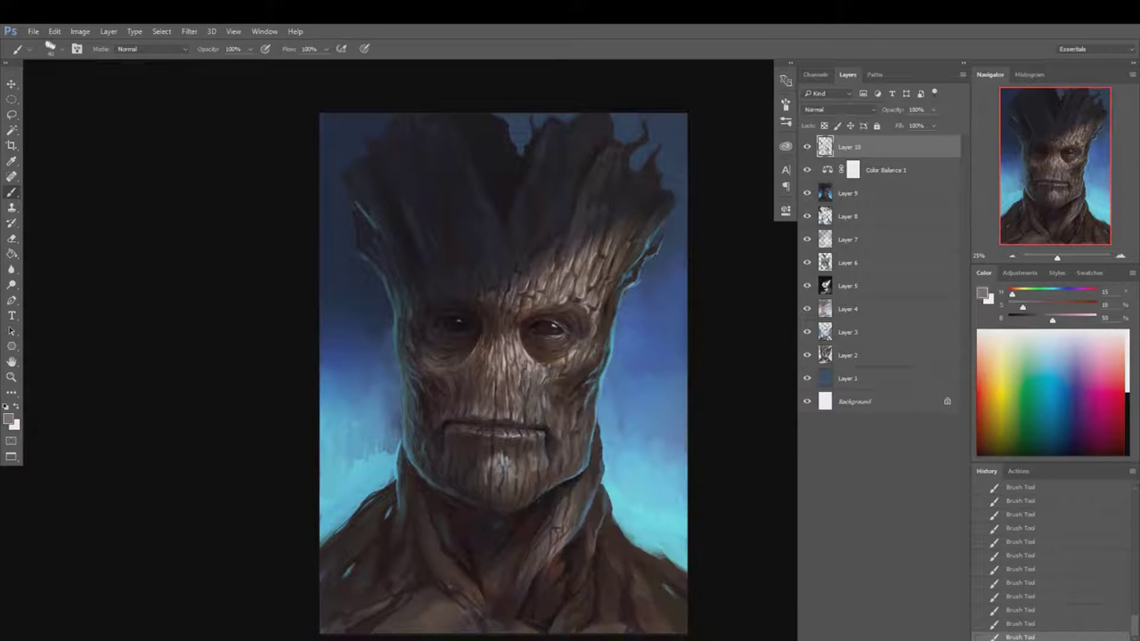
pyautogui.keyDown('alt'); pyautogui.click(578, 241); pyautogui.keyUp('alt')
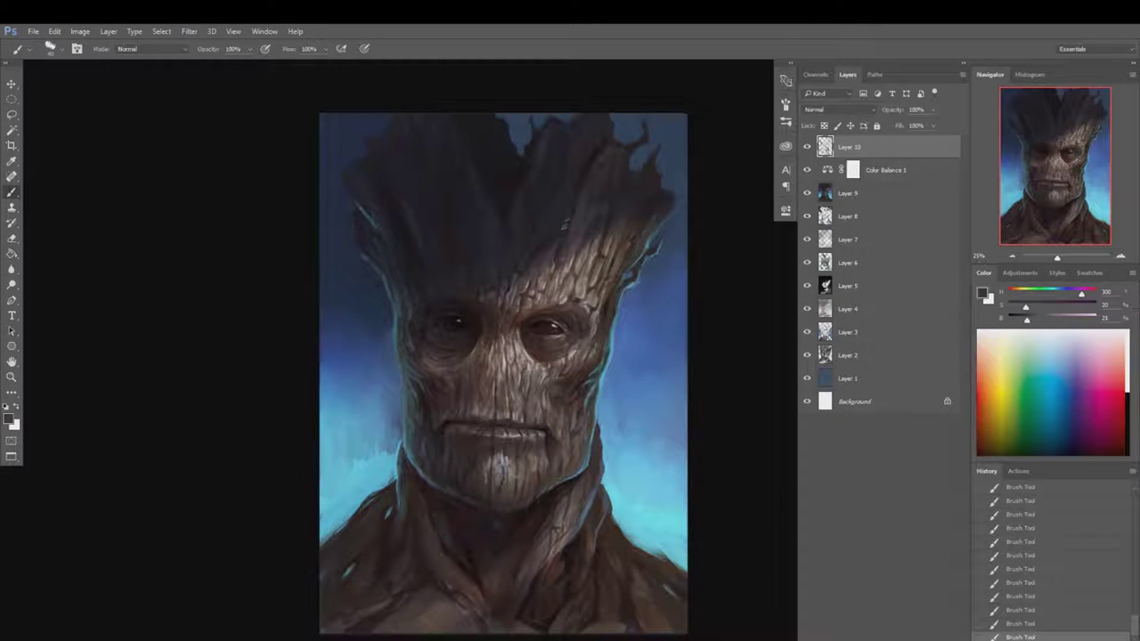
pyautogui.keyDown('alt'); pyautogui.click(574, 197); pyautogui.keyUp('alt')
pyautogui.keyDown('alt'); pyautogui.click(560, 224); pyautogui.keyUp('alt')
pyautogui.keyDown('alt'); pyautogui.click(548, 239); pyautogui.keyUp('alt')
pyautogui.keyDown('alt'); pyautogui.click(560, 203); pyautogui.keyUp('alt')
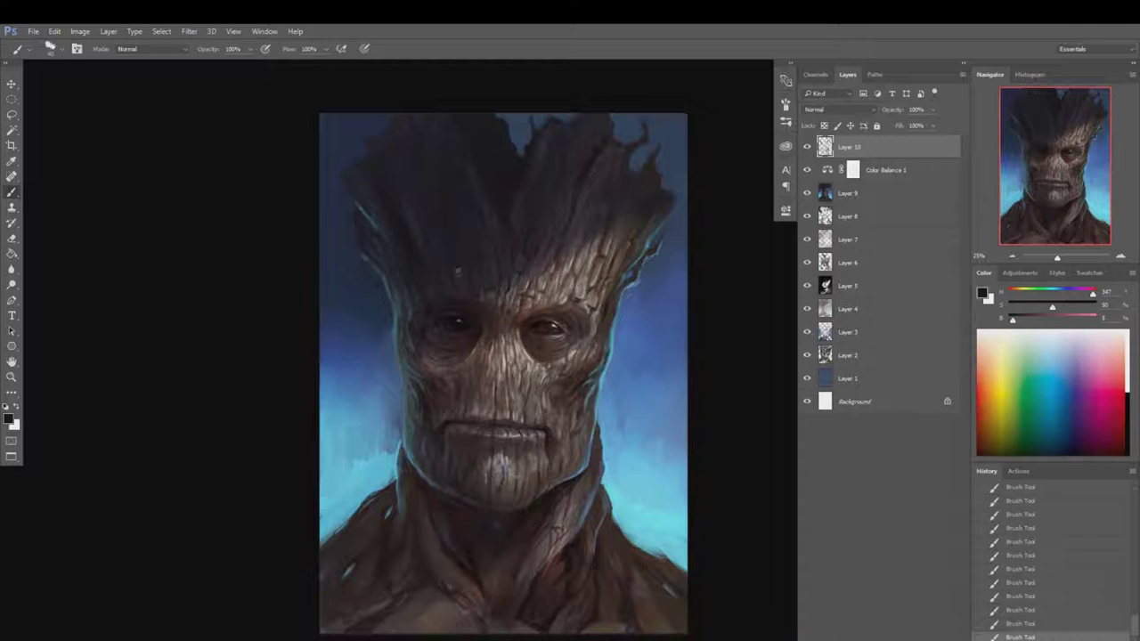
pyautogui.keyDown('alt'); pyautogui.click(425, 291); pyautogui.keyUp('alt')
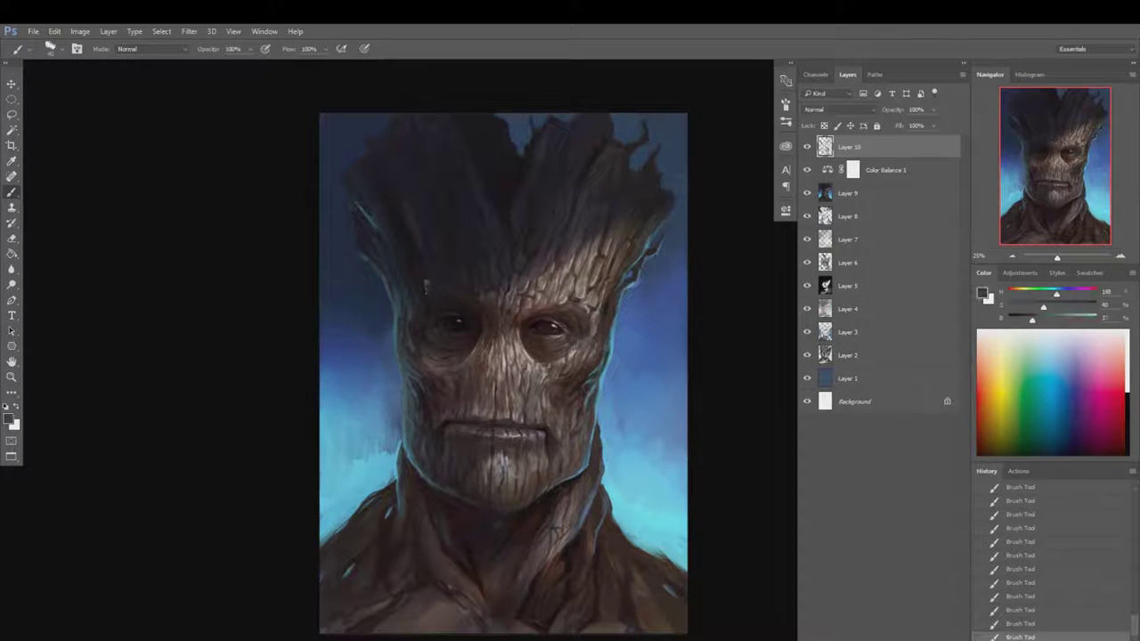
pyautogui.keyDown('alt'); pyautogui.click(417, 273); pyautogui.keyUp('alt')
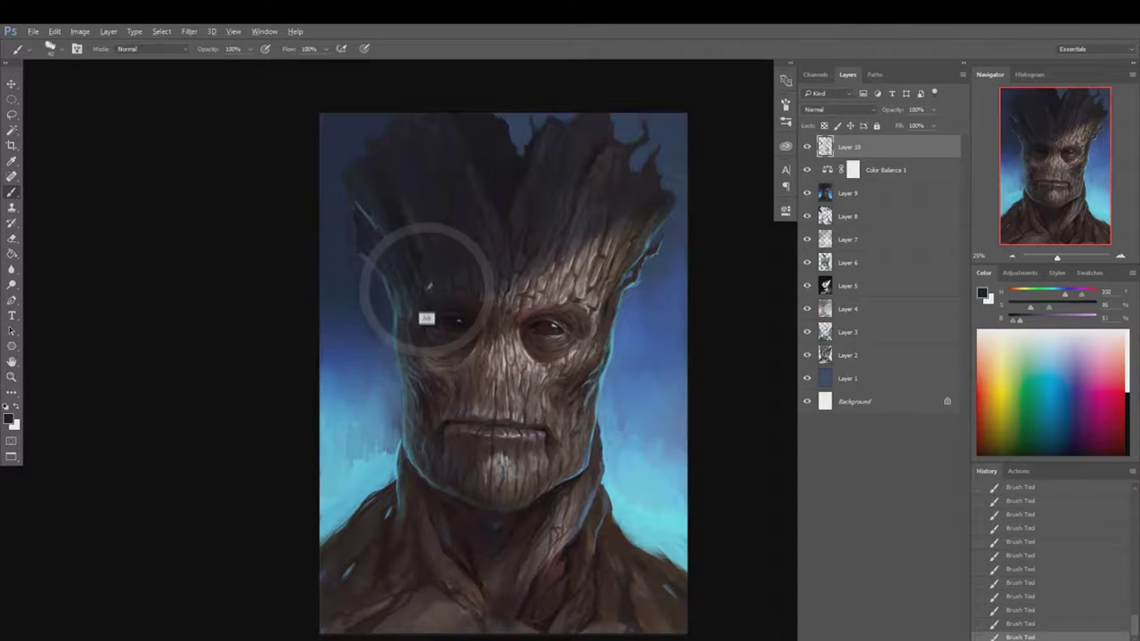
pyautogui.keyDown('alt'); pyautogui.click(405, 228); pyautogui.keyUp('alt')
pyautogui.keyDown('alt'); pyautogui.click(381, 224); pyautogui.keyUp('alt')
pyautogui.keyDown('alt'); pyautogui.click(344, 198); pyautogui.keyUp('alt')
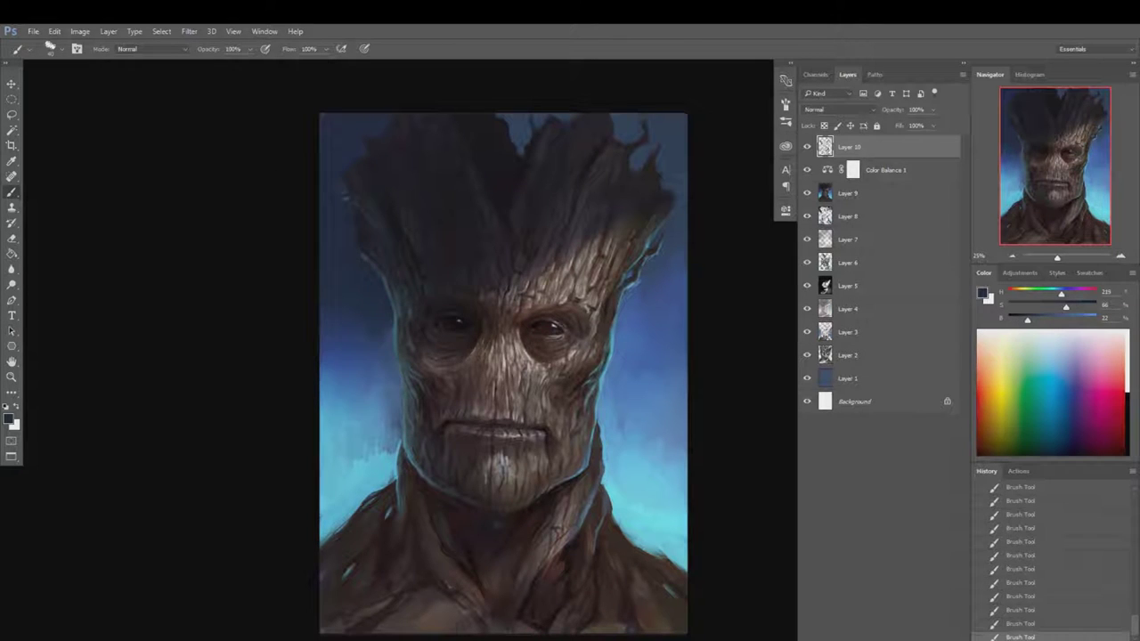
# - Paint thin dark strokes and a rising twig at the lower left
pyautogui.keyDown('alt'); pyautogui.click(365, 284); pyautogui.keyUp('alt')
pyautogui.keyDown('alt'); pyautogui.click(390, 481); pyautogui.keyUp('alt')
pyautogui.moveTo(368, 456)
pyautogui.mouseDown()
pyautogui.moveTo(363, 502)
pyautogui.moveTo(363, 489)
pyautogui.mouseUp()
pyautogui.keyDown('alt'); pyautogui.click(369, 528); pyautogui.keyUp('alt')
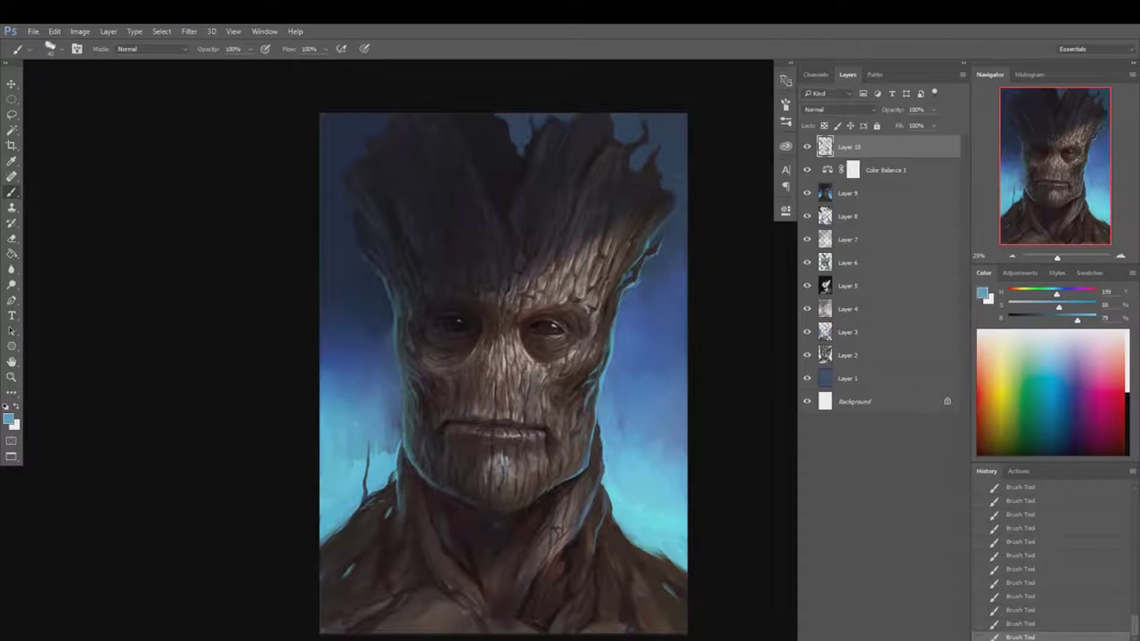
pyautogui.moveTo(368, 530); pyautogui.dragTo(373, 471)
# - Add small dark red-brown cracks along the face's left edge
pyautogui.keyDown('alt'); pyautogui.click(398, 299); pyautogui.keyUp('alt')
pyautogui.moveTo(397, 298); pyautogui.dragTo(397, 326)
pyautogui.keyDown('alt'); pyautogui.click(409, 392); pyautogui.keyUp('alt')
pyautogui.moveTo(409, 390); pyautogui.dragTo(409, 402)
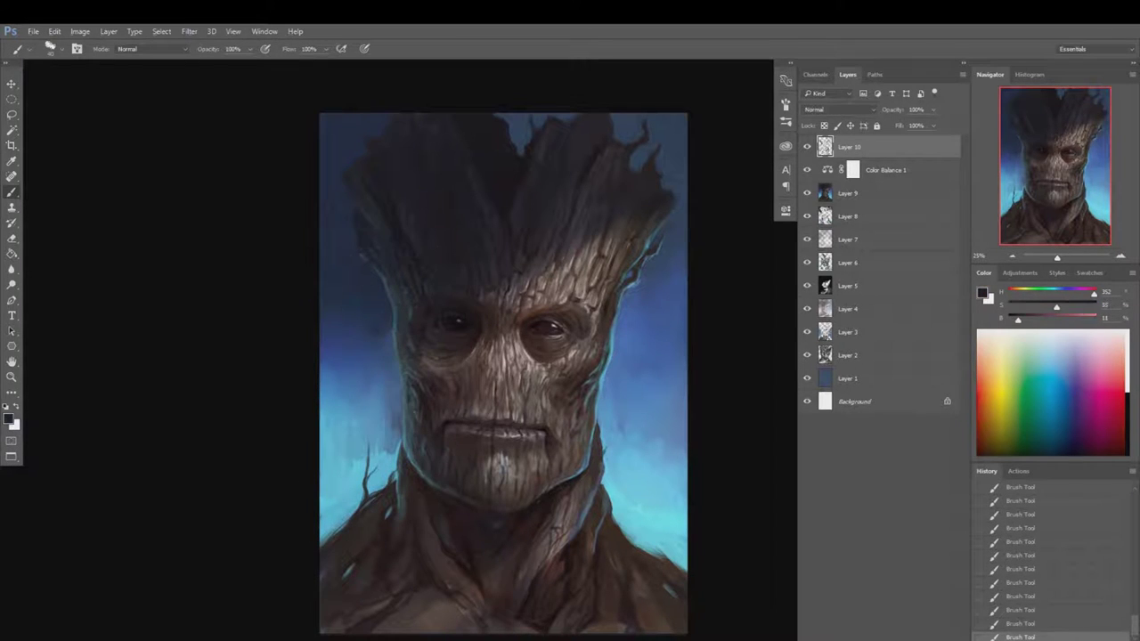
pyautogui.moveTo(421, 442); pyautogui.dragTo(414, 458)
# - Add a blue-grey stroke near the chin and more dark strokes along the face's left edge
pyautogui.keyDown('alt'); pyautogui.click(415, 506); pyautogui.keyUp('alt')
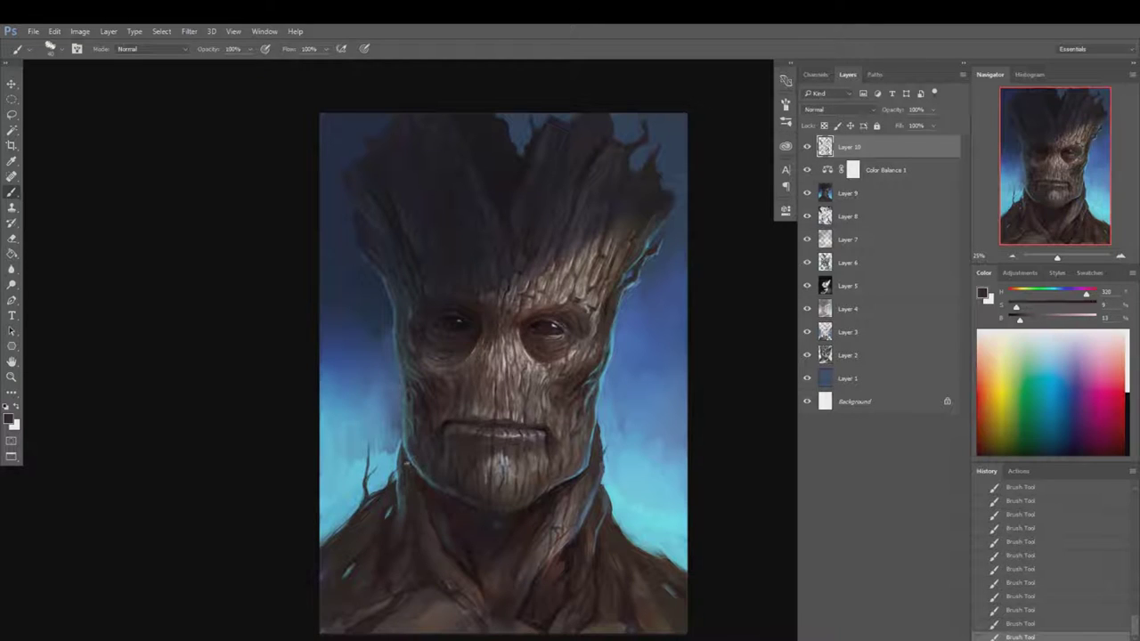
pyautogui.keyDown('alt'); pyautogui.click(585, 499); pyautogui.keyUp('alt')
pyautogui.moveTo(422, 490); pyautogui.dragTo(424, 497)
pyautogui.keyDown('alt'); pyautogui.click(424, 495); pyautogui.keyUp('alt')
pyautogui.moveTo(411, 426)
pyautogui.mouseDown()
pyautogui.moveTo(405, 383)
pyautogui.moveTo(406, 454)
pyautogui.mouseUp()
pyautogui.keyDown('alt'); pyautogui.click(497, 546); pyautogui.keyUp('alt')
# - Flip the canvas horizontally and add a new layer set to Overlay
pyautogui.click(79, 31)
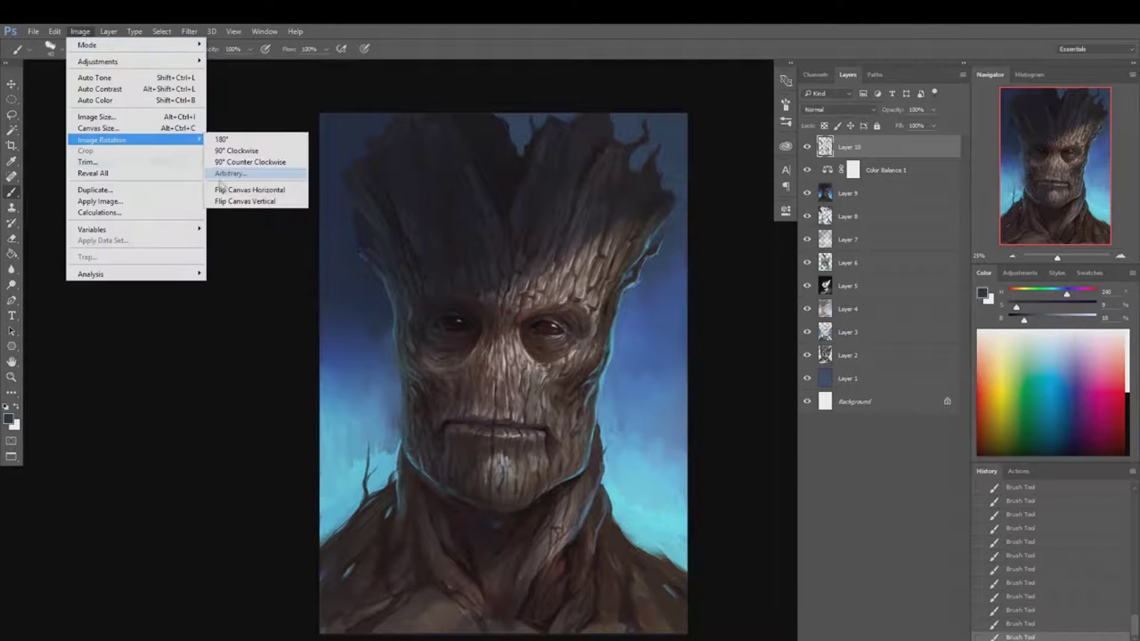
pyautogui.click(258, 185)
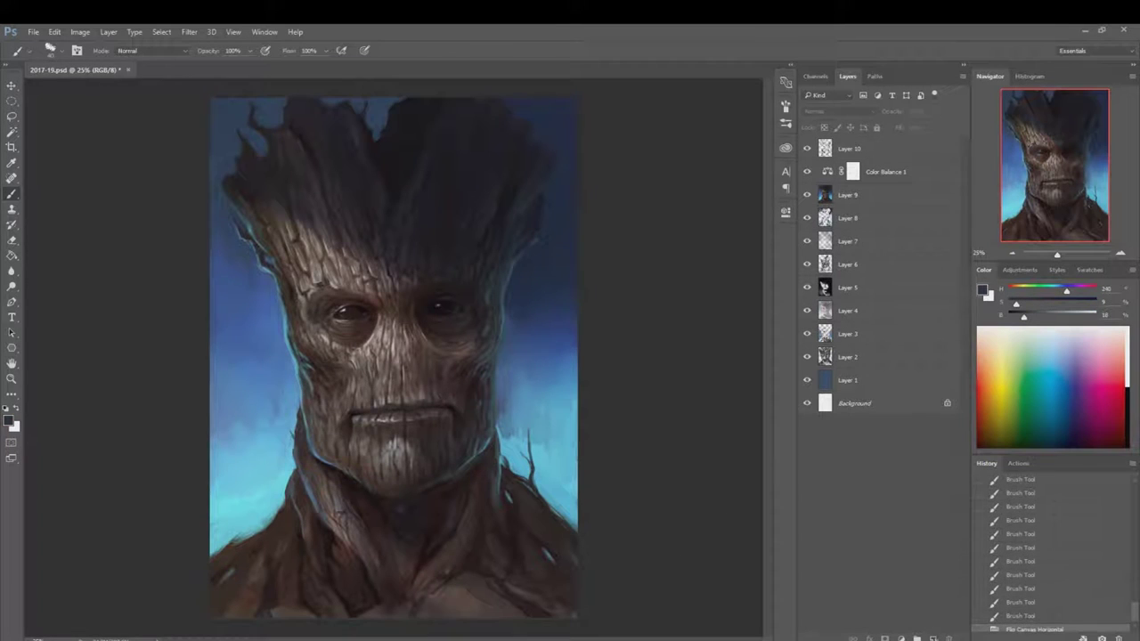
pyautogui.hotkey('ctrl', 'shift', 'alt', 'n')
pyautogui.click(837, 111)
pyautogui.click(828, 226)
# - Brush darkening Overlay strokes over the head and neck
pyautogui.rightClick(445, 267)
pyautogui.press('Return')
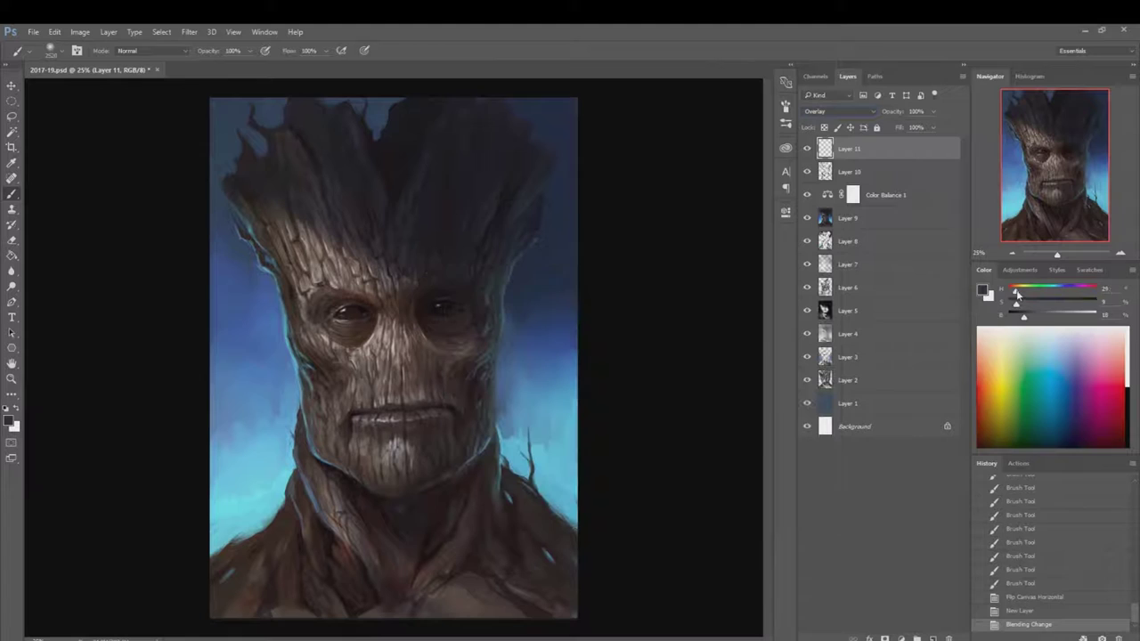
pyautogui.moveTo(407, 338); pyautogui.dragTo(427, 267)
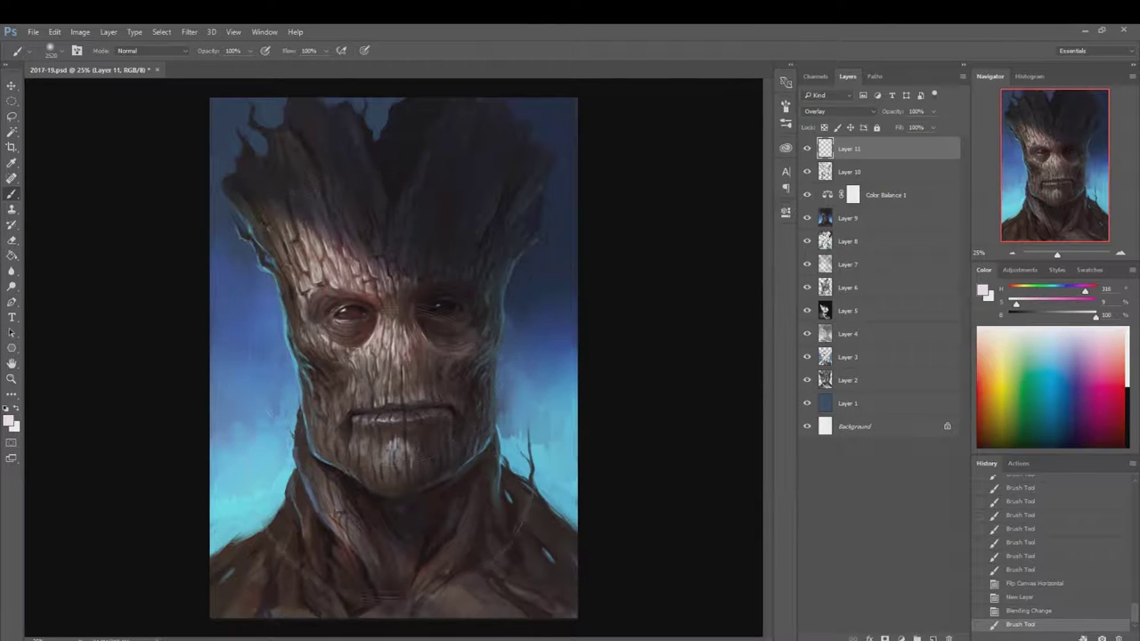
pyautogui.moveTo(392, 463); pyautogui.dragTo(481, 534)
pyautogui.moveTo(419, 499); pyautogui.dragTo(454, 597)
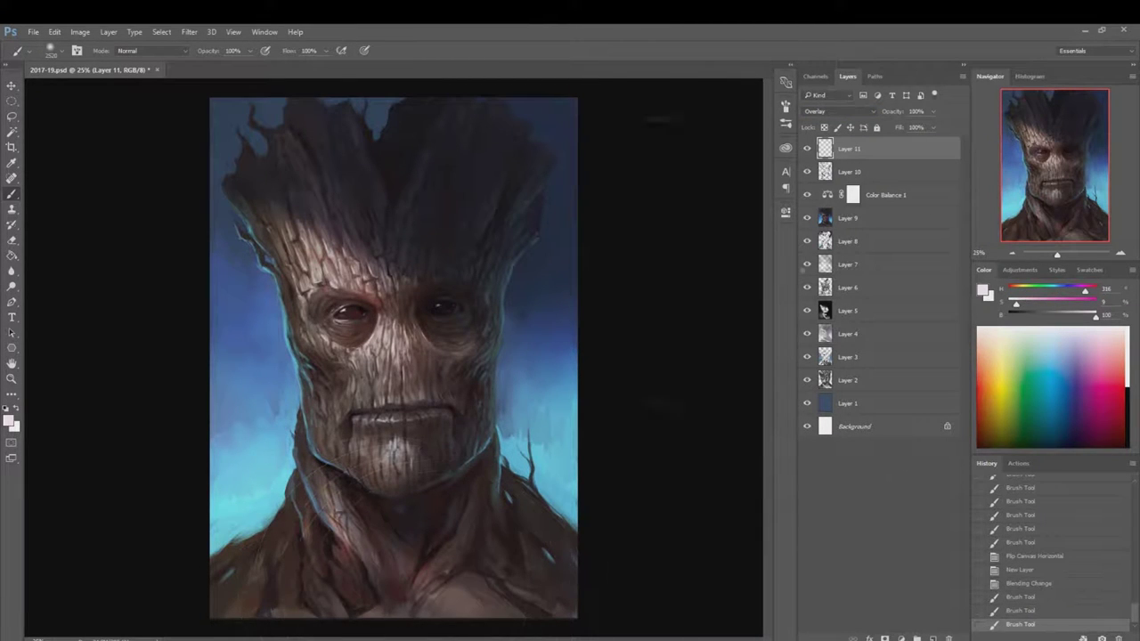
# - Mix a darker blue and deepen the face, eyes, neck and background beside the figure
pyautogui.click(1060, 329)
pyautogui.moveTo(518, 314); pyautogui.dragTo(518, 343)
pyautogui.moveTo(1095, 315); pyautogui.dragTo(1032, 315)
pyautogui.moveTo(526, 298)
pyautogui.mouseDown()
pyautogui.moveTo(347, 318)
pyautogui.moveTo(470, 335)
pyautogui.mouseUp()
pyautogui.moveTo(427, 498); pyautogui.dragTo(498, 552)
pyautogui.moveTo(356, 481); pyautogui.dragTo(409, 534)
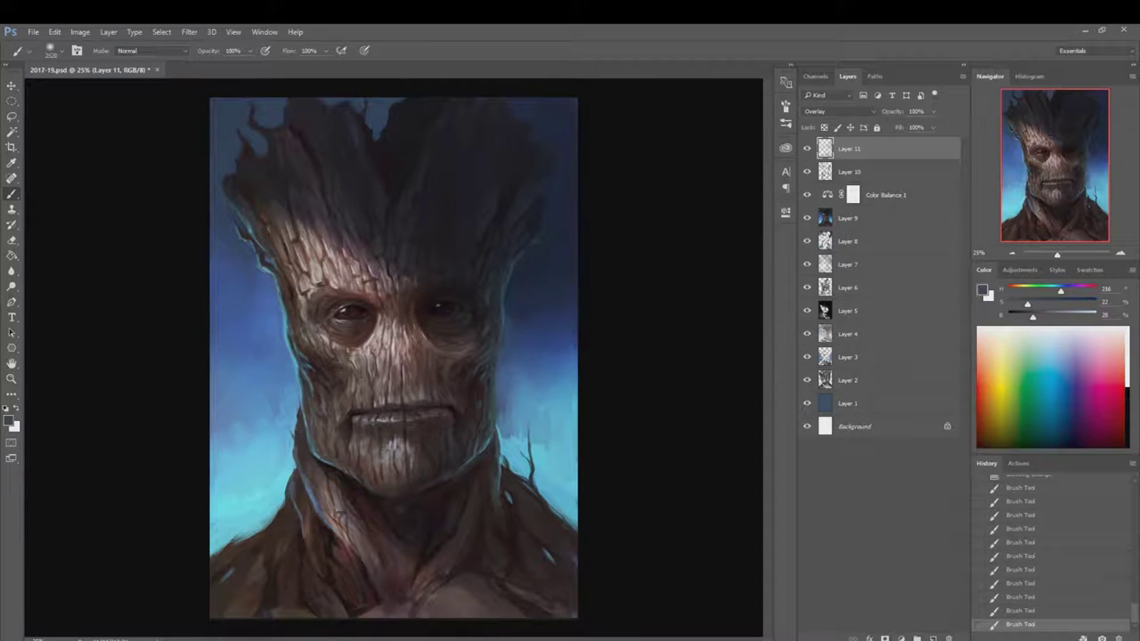
pyautogui.moveTo(223, 267); pyautogui.dragTo(250, 445)
pyautogui.moveTo(534, 311); pyautogui.dragTo(552, 490)
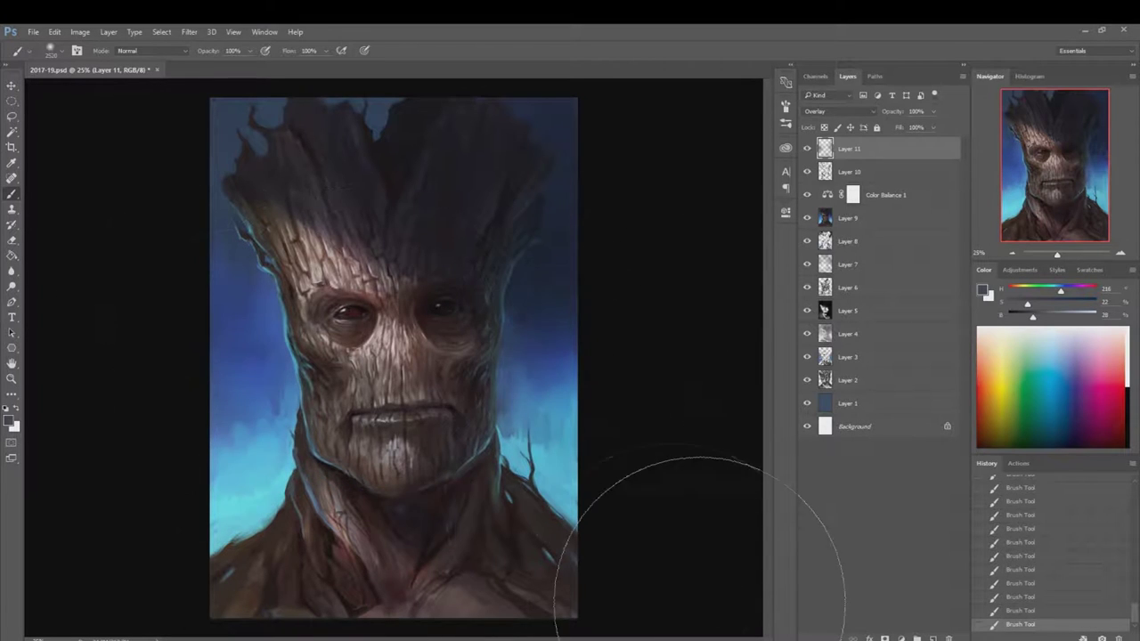
# - On a new layer, sample dark browns from the face and repaint the right eye darker
pyautogui.hotkey('ctrl', 'shift', 'alt', 'n')
pyautogui.rightClick(438, 372)
pyautogui.click(473, 453)
pyautogui.keyDown('alt'); pyautogui.click(412, 395); pyautogui.keyUp('alt')
pyautogui.rightClick(434, 372)
pyautogui.keyDown('alt'); pyautogui.click(373, 534); pyautogui.keyUp('alt')
pyautogui.moveTo(410, 351)
pyautogui.mouseDown()
pyautogui.moveTo(463, 352)
pyautogui.moveTo(441, 307)
pyautogui.mouseUp()
pyautogui.keyDown('alt'); pyautogui.click(440, 371); pyautogui.keyUp('alt')
pyautogui.keyDown('alt'); pyautogui.click(395, 382); pyautogui.keyUp('alt')
# - Paint a thin light-blue rim light along the right edge of the face and neck
pyautogui.keyDown('alt'); pyautogui.click(468, 356); pyautogui.keyUp('alt')
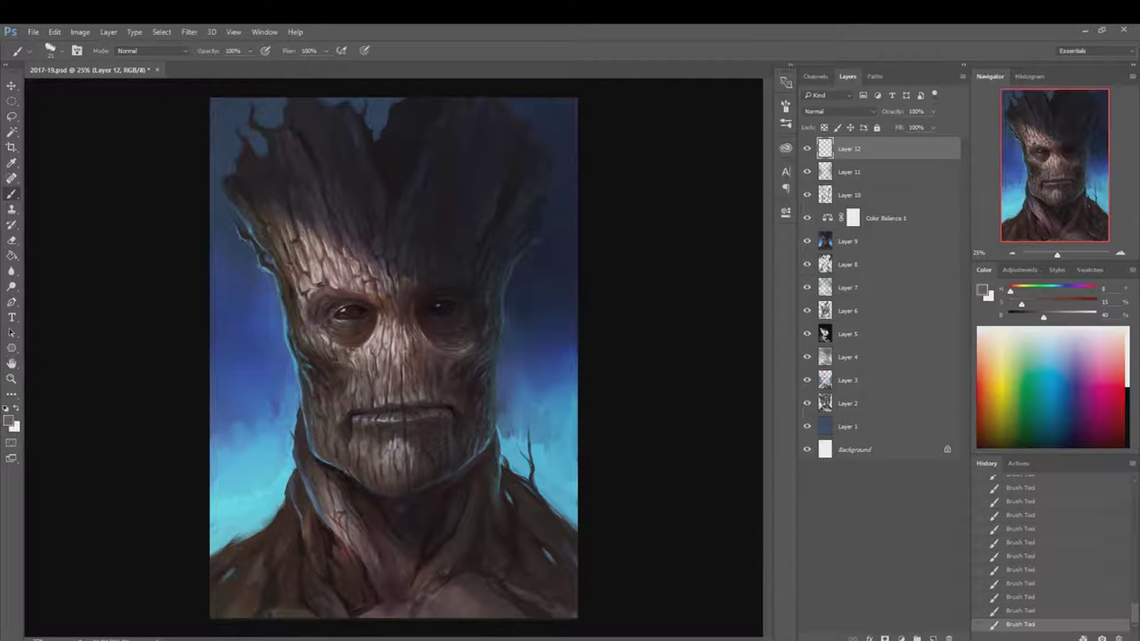
pyautogui.keyDown('alt'); pyautogui.click(547, 481); pyautogui.keyUp('alt')
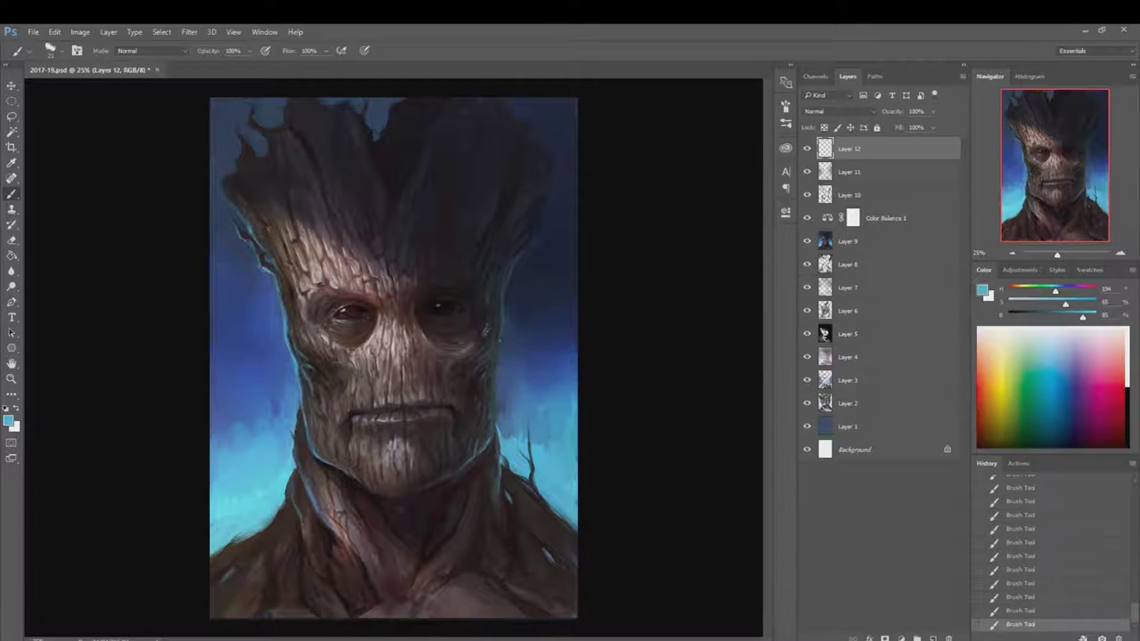
pyautogui.moveTo(503, 335); pyautogui.dragTo(502, 305)
pyautogui.moveTo(495, 440); pyautogui.dragTo(492, 426)
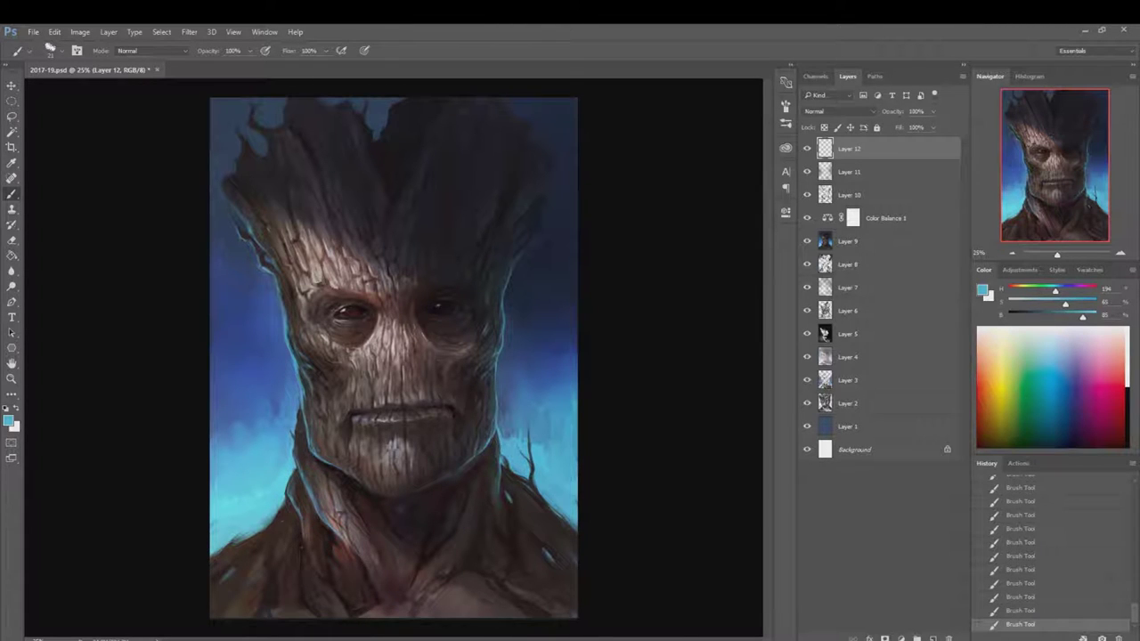
# - Eyedrop a series of grey-brown, pale and reddish tones from the lower-right neck
pyautogui.keyDown('alt'); pyautogui.click(479, 523); pyautogui.keyUp('alt')
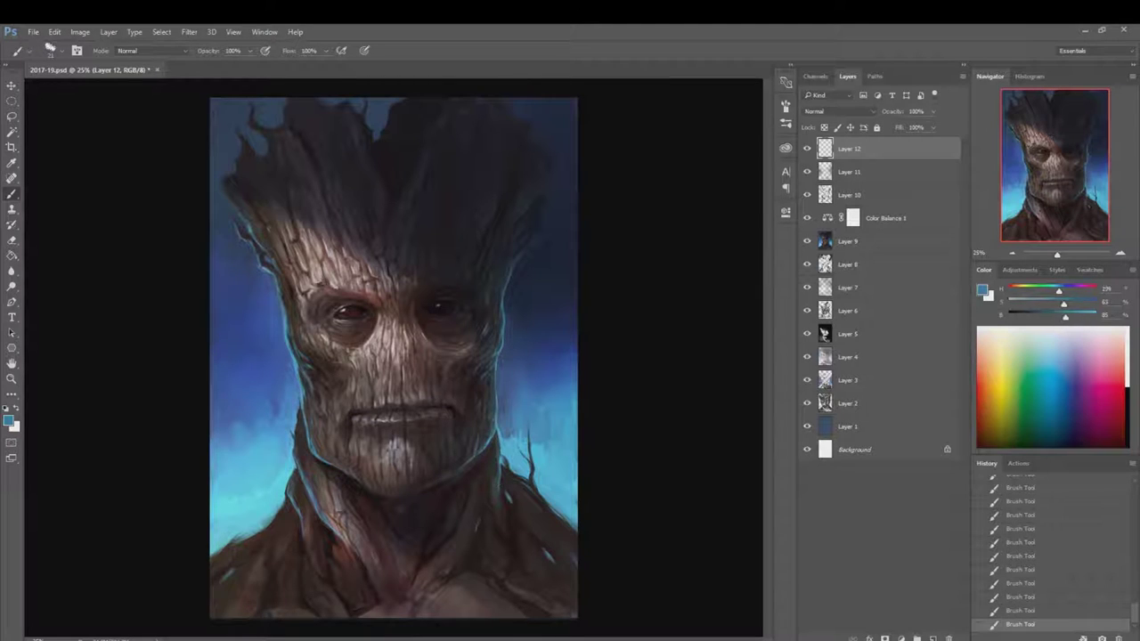
pyautogui.keyDown('alt'); pyautogui.click(503, 503); pyautogui.keyUp('alt')
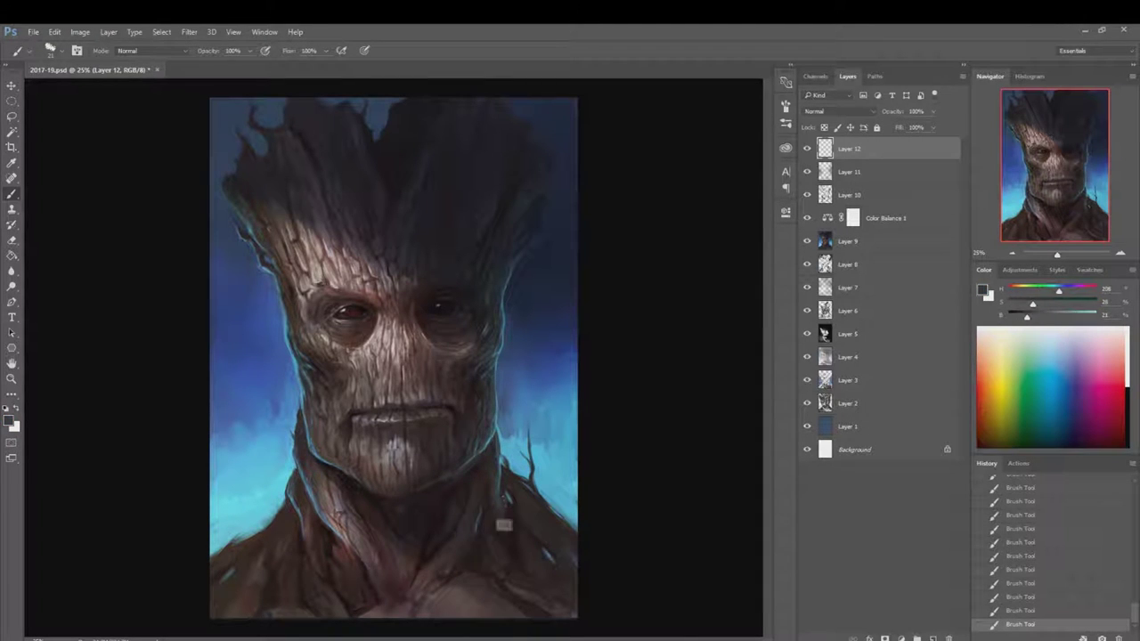
pyautogui.keyDown('alt'); pyautogui.click(480, 512); pyautogui.keyUp('alt')
pyautogui.keyDown('alt'); pyautogui.click(534, 517); pyautogui.keyUp('alt')
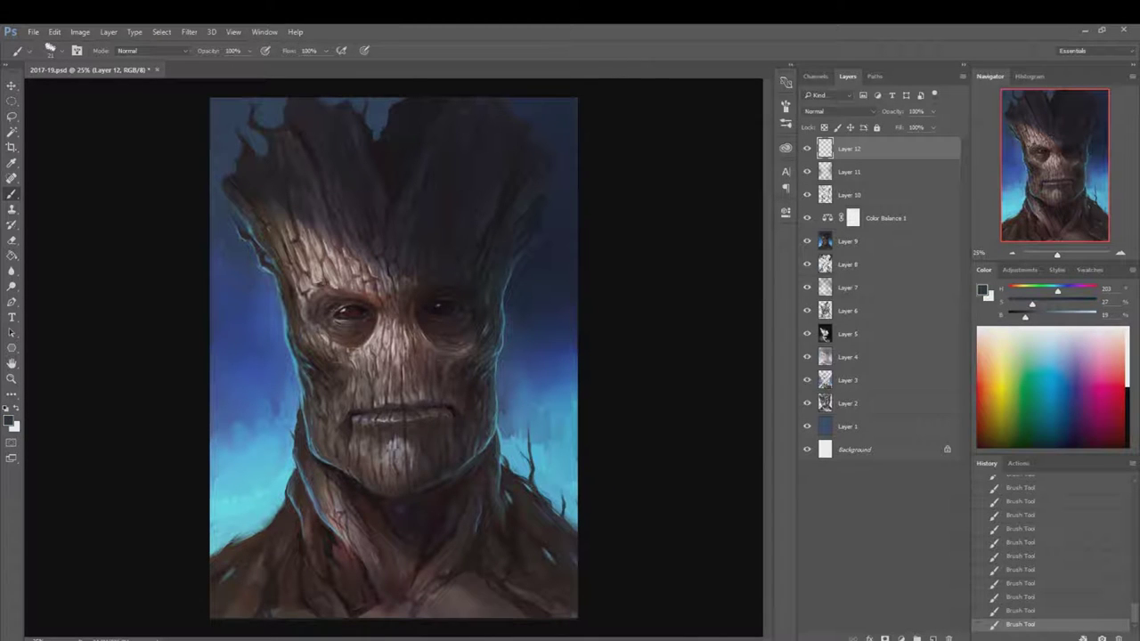
pyautogui.keyDown('alt'); pyautogui.click(561, 542); pyautogui.keyUp('alt')
pyautogui.keyDown('alt'); pyautogui.click(552, 585); pyautogui.keyUp('alt')
pyautogui.keyDown('alt'); pyautogui.click(532, 536); pyautogui.keyUp('alt')
pyautogui.keyDown('alt'); pyautogui.click(500, 511); pyautogui.keyUp('alt')
pyautogui.keyDown('alt'); pyautogui.click(504, 526); pyautogui.keyUp('alt')
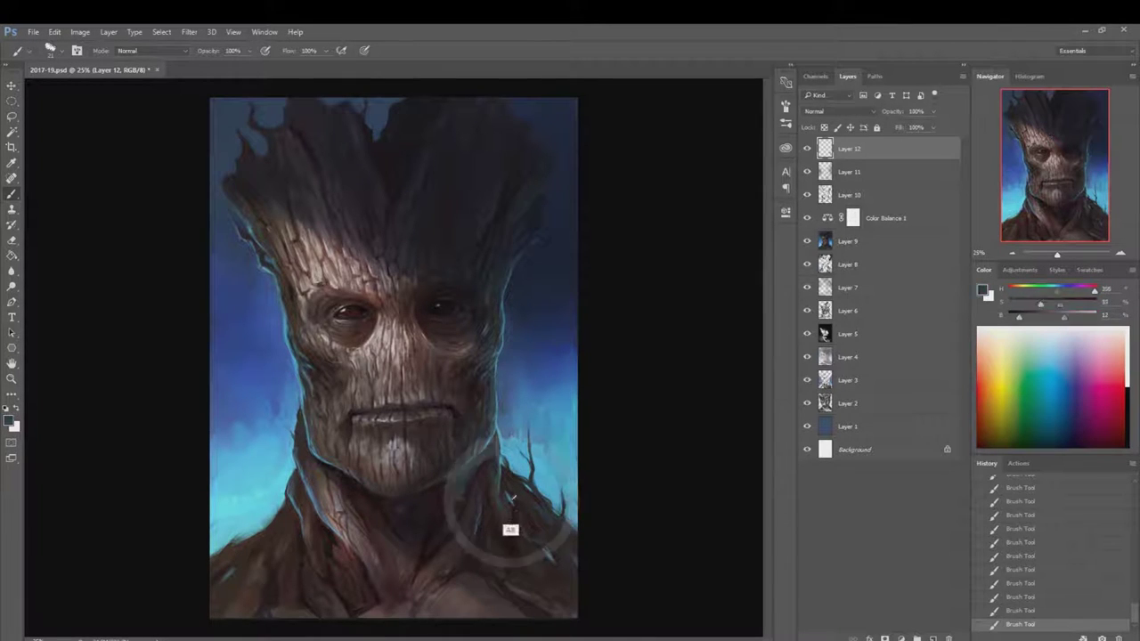
pyautogui.keyDown('alt'); pyautogui.click(518, 519); pyautogui.keyUp('alt')
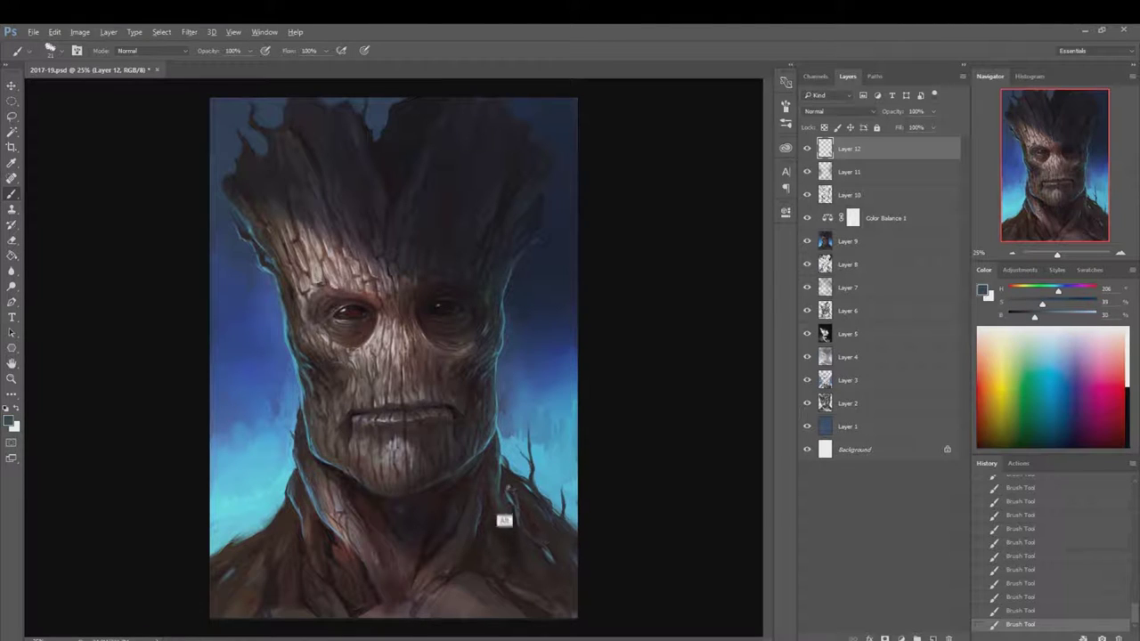
pyautogui.keyDown('alt'); pyautogui.click(534, 562); pyautogui.keyUp('alt')
pyautogui.keyDown('alt'); pyautogui.click(522, 582); pyautogui.keyUp('alt')
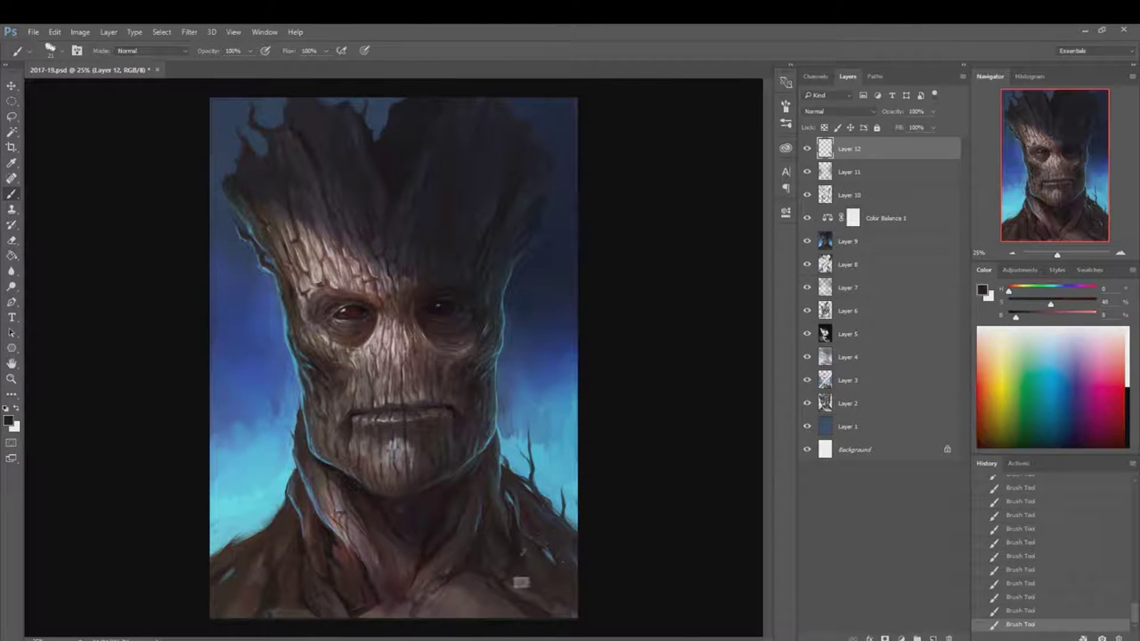
# - Sample a range of near-black reds and mid browns across the lower neck
pyautogui.keyDown('alt'); pyautogui.click(568, 609); pyautogui.keyUp('alt')
pyautogui.rightClick(568, 609)
pyautogui.press('Escape')
pyautogui.keyDown('alt'); pyautogui.click(402, 559); pyautogui.keyUp('alt')
pyautogui.keyDown('alt'); pyautogui.click(346, 525); pyautogui.keyUp('alt')
pyautogui.keyDown('alt'); pyautogui.click(325, 471); pyautogui.keyUp('alt')
pyautogui.keyDown('alt'); pyautogui.click(360, 498); pyautogui.keyUp('alt')
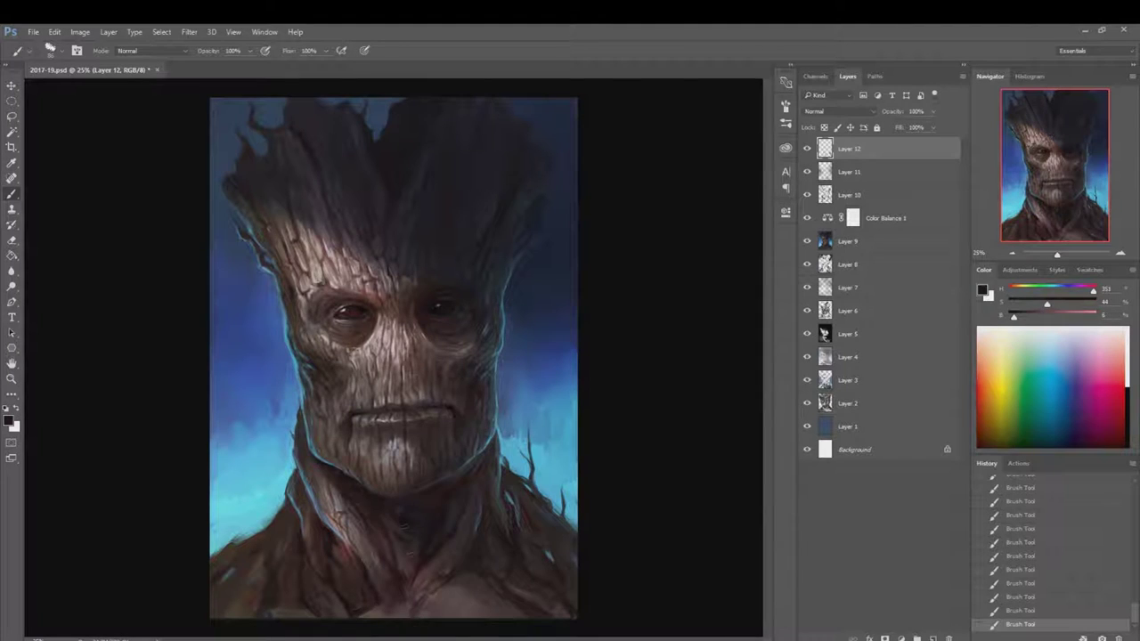
pyautogui.keyDown('alt'); pyautogui.click(417, 552); pyautogui.keyUp('alt')
pyautogui.keyDown('alt'); pyautogui.click(458, 528); pyautogui.keyUp('alt')
pyautogui.keyDown('alt'); pyautogui.click(342, 519); pyautogui.keyUp('alt')
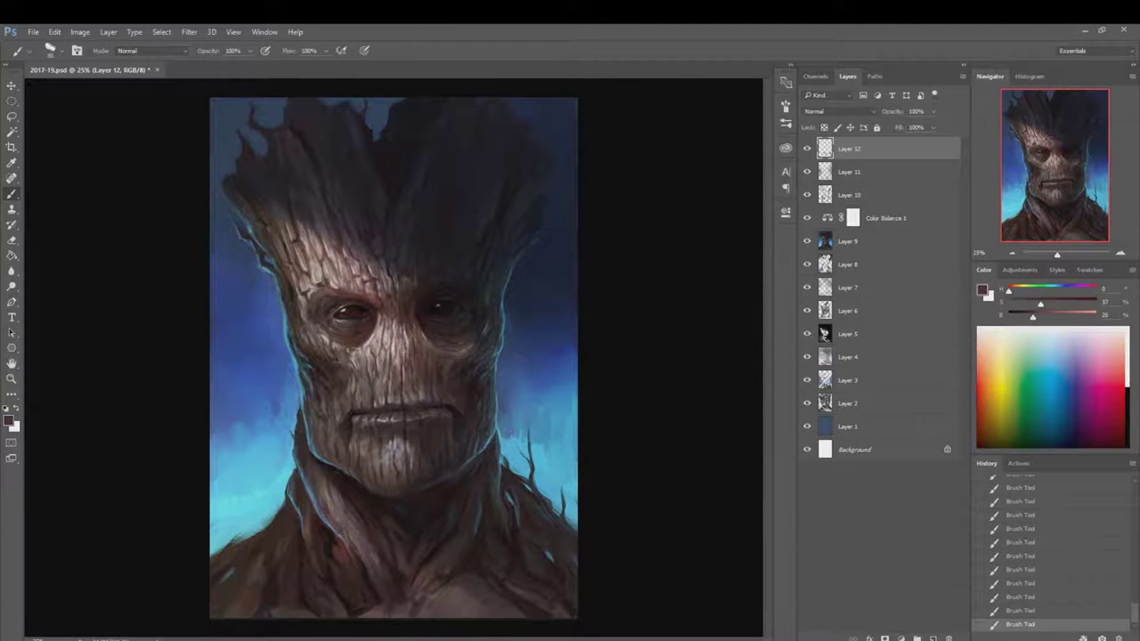
pyautogui.keyDown('alt'); pyautogui.click(381, 588); pyautogui.keyUp('alt')
pyautogui.keyDown('alt'); pyautogui.click(410, 592); pyautogui.keyUp('alt')
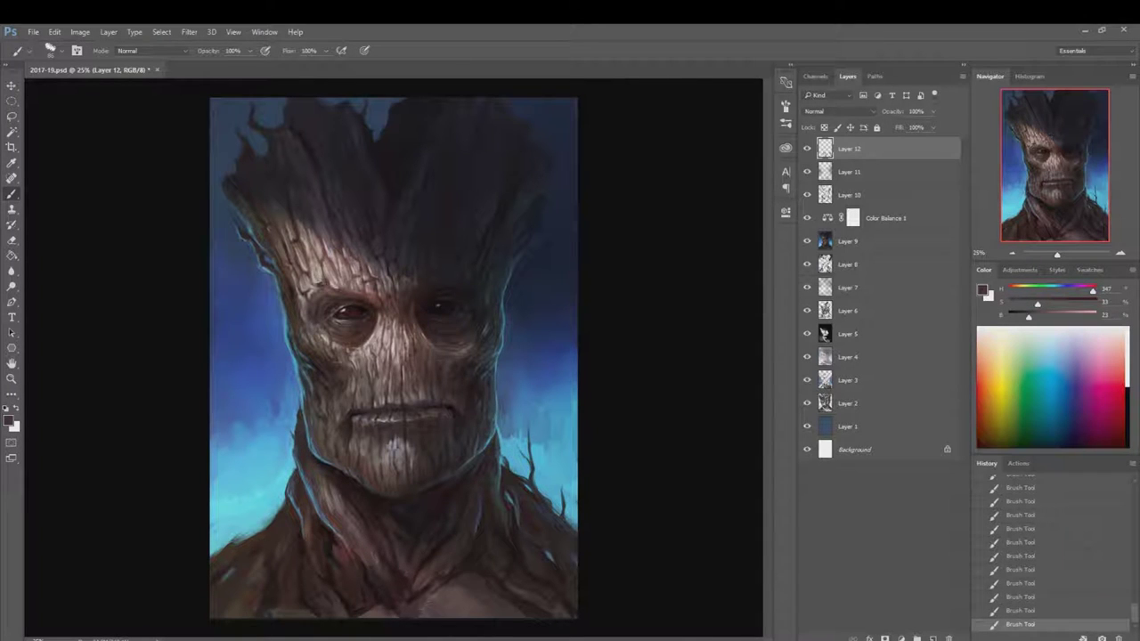
pyautogui.keyDown('alt'); pyautogui.click(425, 581); pyautogui.keyUp('alt')
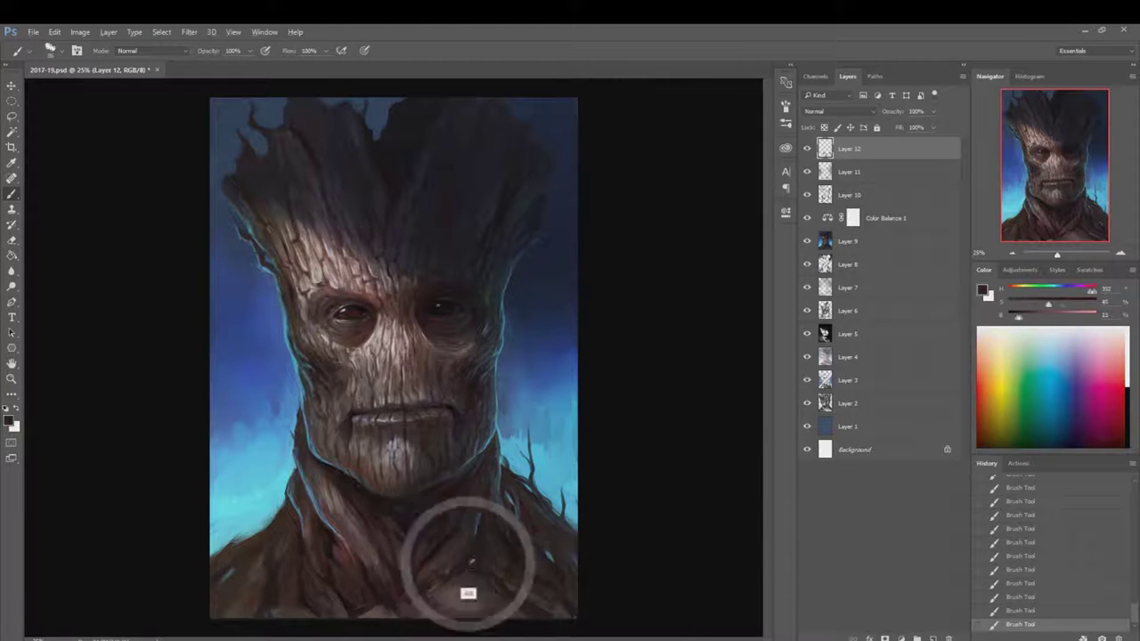
pyautogui.keyDown('alt'); pyautogui.click(454, 587); pyautogui.keyUp('alt')
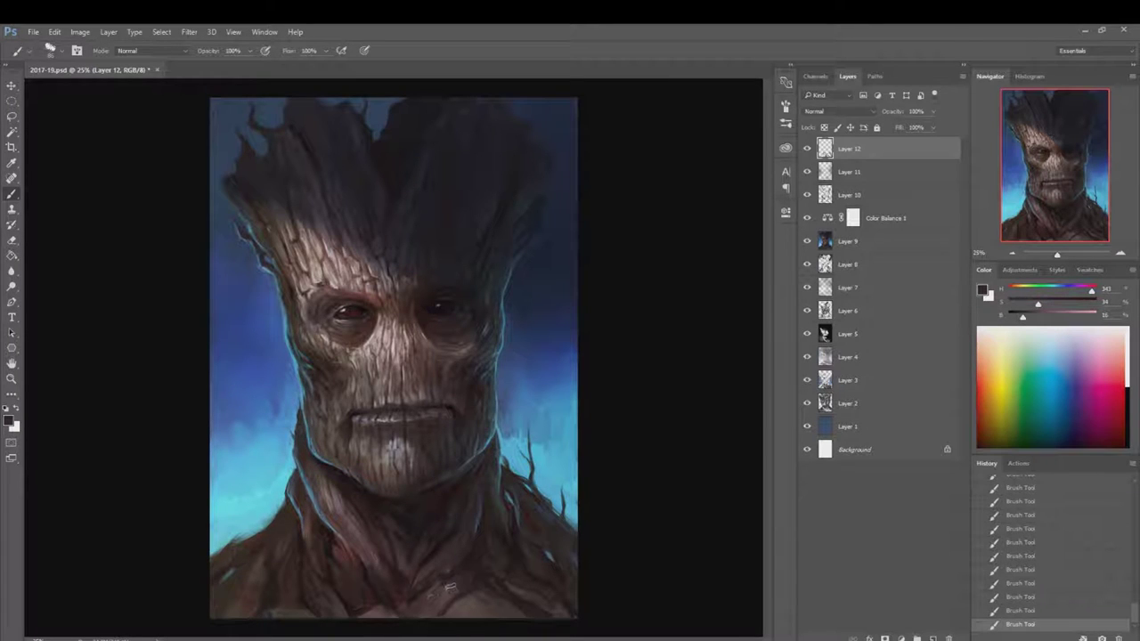
pyautogui.keyDown('alt'); pyautogui.click(482, 596); pyautogui.keyUp('alt')
pyautogui.keyDown('alt'); pyautogui.click(342, 521); pyautogui.keyUp('alt')
# - Add small dark strokes and dabs on the lower neck
pyautogui.keyDown('alt'); pyautogui.click(356, 553); pyautogui.keyUp('alt')
pyautogui.moveTo(347, 533)
pyautogui.mouseDown()
pyautogui.moveTo(325, 499)
pyautogui.moveTo(320, 508)
pyautogui.mouseUp()
pyautogui.moveTo(340, 556); pyautogui.dragTo(328, 532)
pyautogui.keyDown('alt'); pyautogui.click(335, 525); pyautogui.keyUp('alt')
pyautogui.keyDown('alt'); pyautogui.click(339, 576); pyautogui.keyUp('alt')
pyautogui.keyDown('alt'); pyautogui.click(360, 562); pyautogui.keyUp('alt')
pyautogui.moveTo(360, 601); pyautogui.dragTo(347, 584)
pyautogui.keyDown('alt'); pyautogui.click(337, 556); pyautogui.keyUp('alt')
pyautogui.keyDown('alt'); pyautogui.click(341, 580); pyautogui.keyUp('alt')
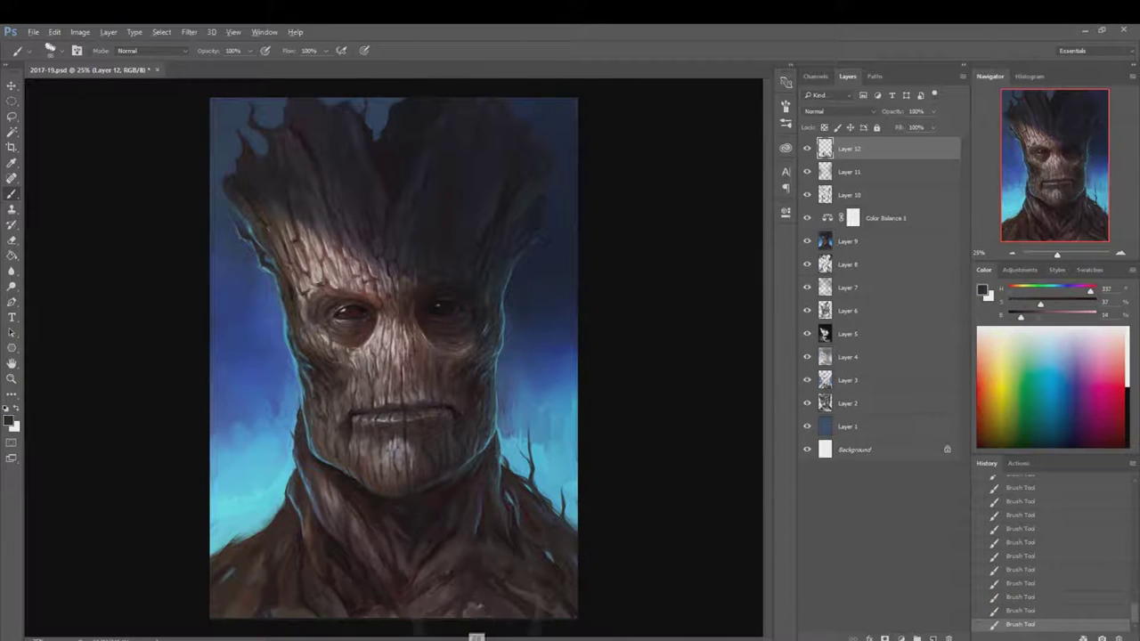
# - Paint a thin dark branch with cyan highlights at the lower left
pyautogui.keyDown('alt'); pyautogui.click(233, 554); pyautogui.keyUp('alt')
pyautogui.moveTo(224, 575); pyautogui.dragTo(234, 568)
pyautogui.rightClick(398, 386)
pyautogui.keyDown('alt'); pyautogui.click(398, 385); pyautogui.keyUp('alt')
pyautogui.moveTo(251, 489); pyautogui.dragTo(243, 531)
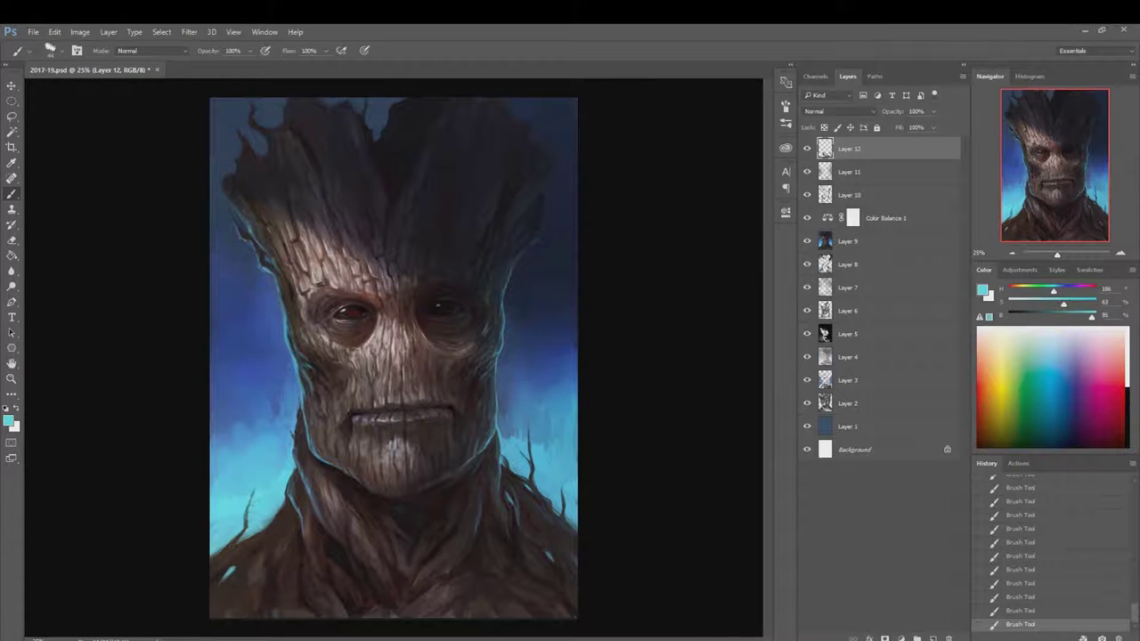
pyautogui.keyDown('alt'); pyautogui.click(231, 522); pyautogui.keyUp('alt')
pyautogui.moveTo(241, 549); pyautogui.dragTo(223, 582)
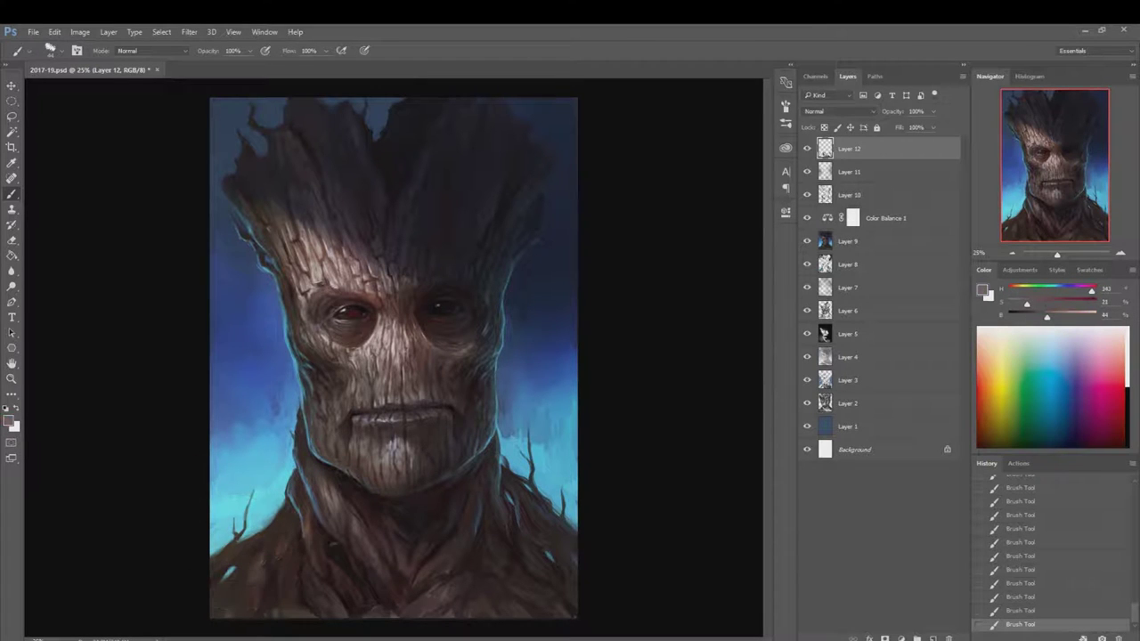
# - Sample browns from the chest and neck and blues along the neck edge
pyautogui.keyDown('alt'); pyautogui.click(317, 536); pyautogui.keyUp('alt')
pyautogui.keyDown('alt'); pyautogui.click(292, 586); pyautogui.keyUp('alt')
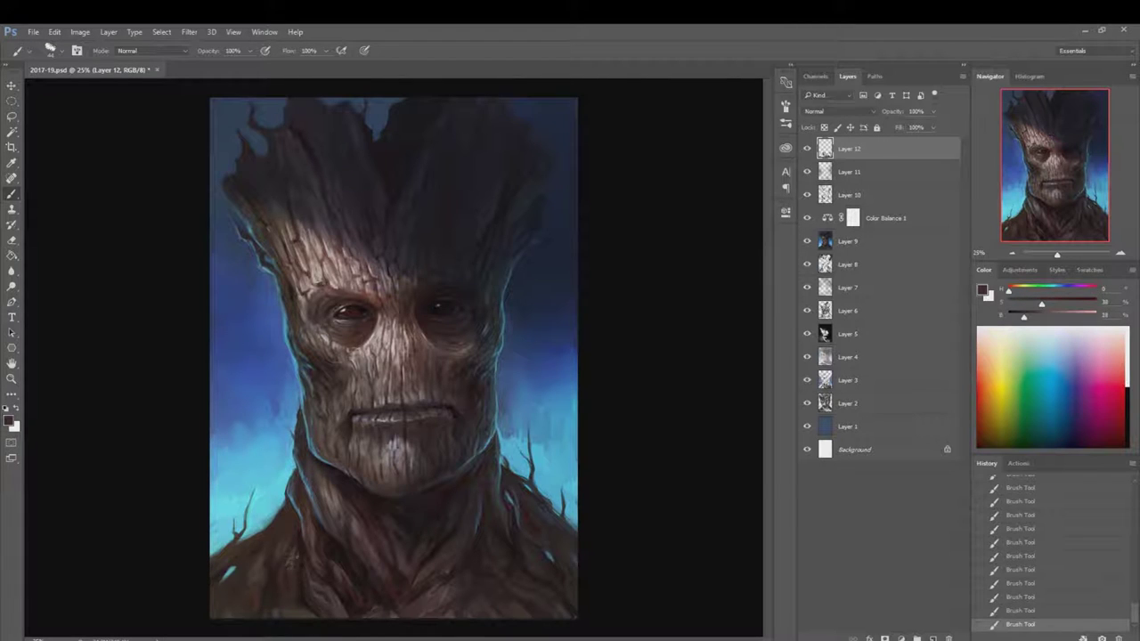
pyautogui.keyDown('alt'); pyautogui.click(425, 464); pyautogui.keyUp('alt')
pyautogui.keyDown('alt'); pyautogui.click(505, 445); pyautogui.keyUp('alt')
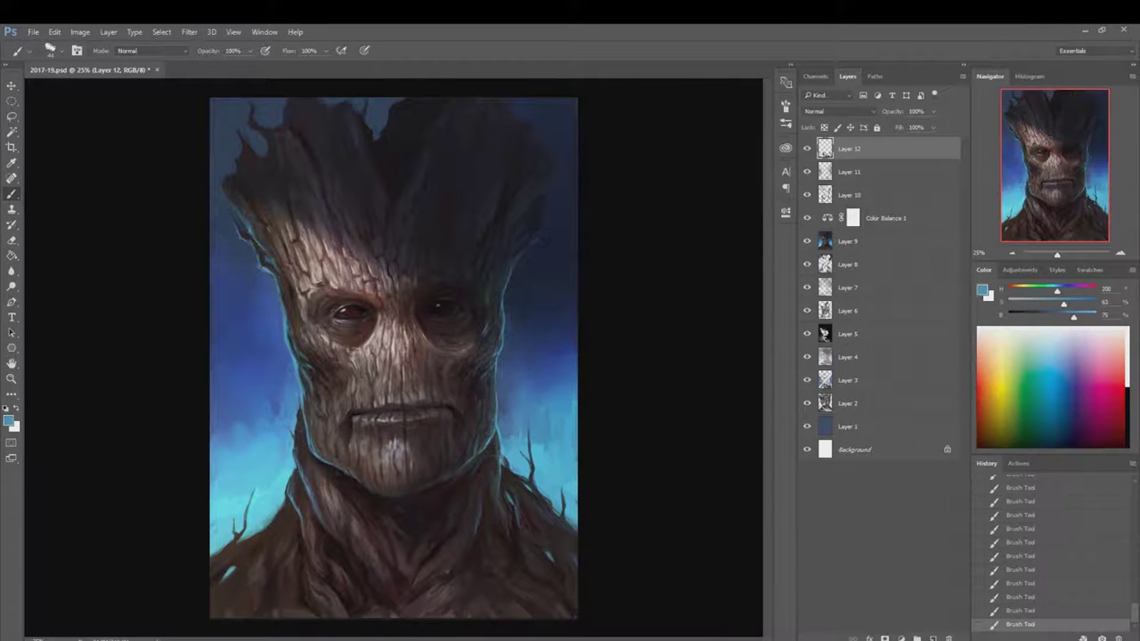
pyautogui.keyDown('alt'); pyautogui.click(267, 440); pyautogui.keyUp('alt')
pyautogui.keyDown('alt'); pyautogui.click(300, 428); pyautogui.keyUp('alt')
pyautogui.keyDown('alt'); pyautogui.click(298, 426); pyautogui.keyUp('alt')
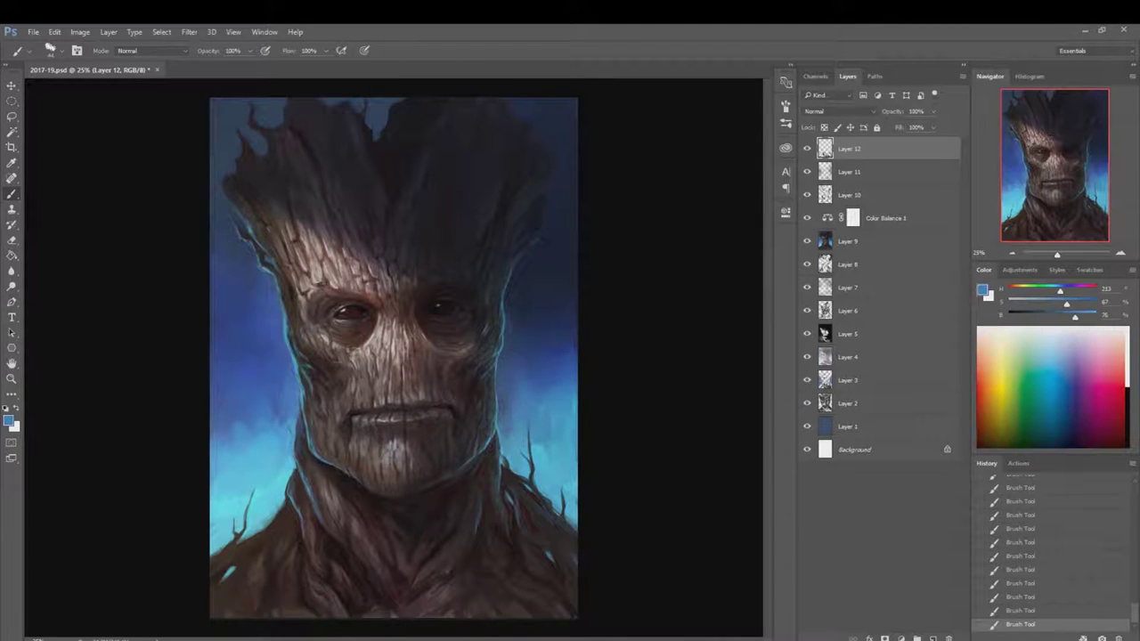
pyautogui.keyDown('alt'); pyautogui.click(301, 451); pyautogui.keyUp('alt')
pyautogui.keyDown('alt'); pyautogui.click(295, 437); pyautogui.keyUp('alt')
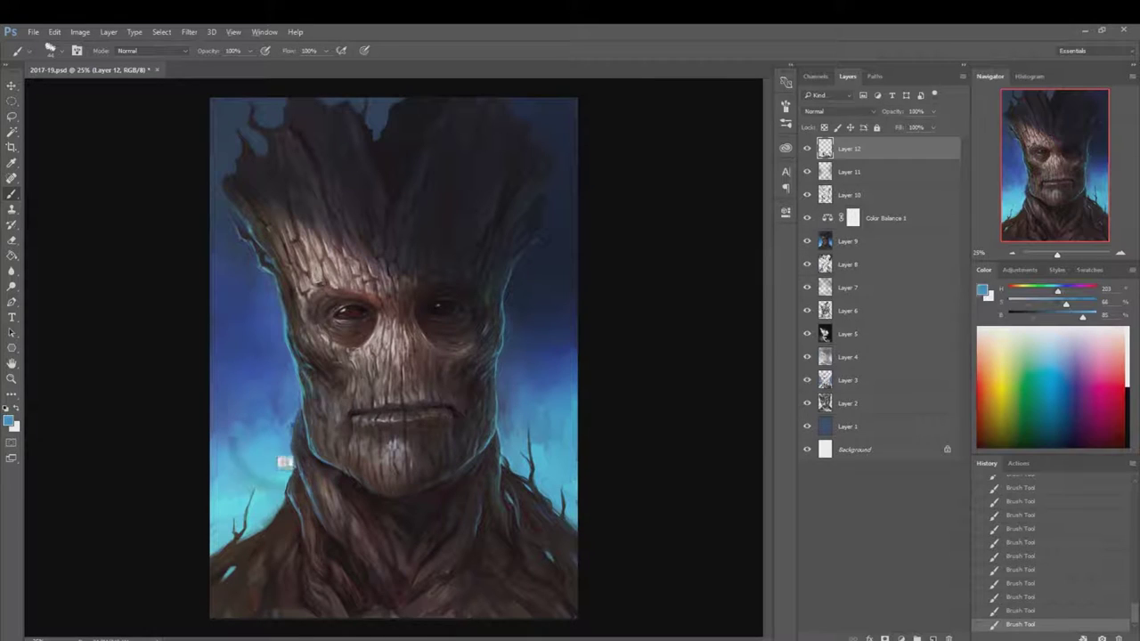
pyautogui.keyDown('alt'); pyautogui.click(294, 435); pyautogui.keyUp('alt')
pyautogui.keyDown('alt'); pyautogui.click(294, 436); pyautogui.keyUp('alt')
# - Paint light blue strokes in the background left of the face and along its right edge
pyautogui.rightClick(294, 436)
pyautogui.press('Escape')
pyautogui.moveTo(276, 418); pyautogui.dragTo(263, 360)
pyautogui.moveTo(250, 434); pyautogui.dragTo(257, 339)
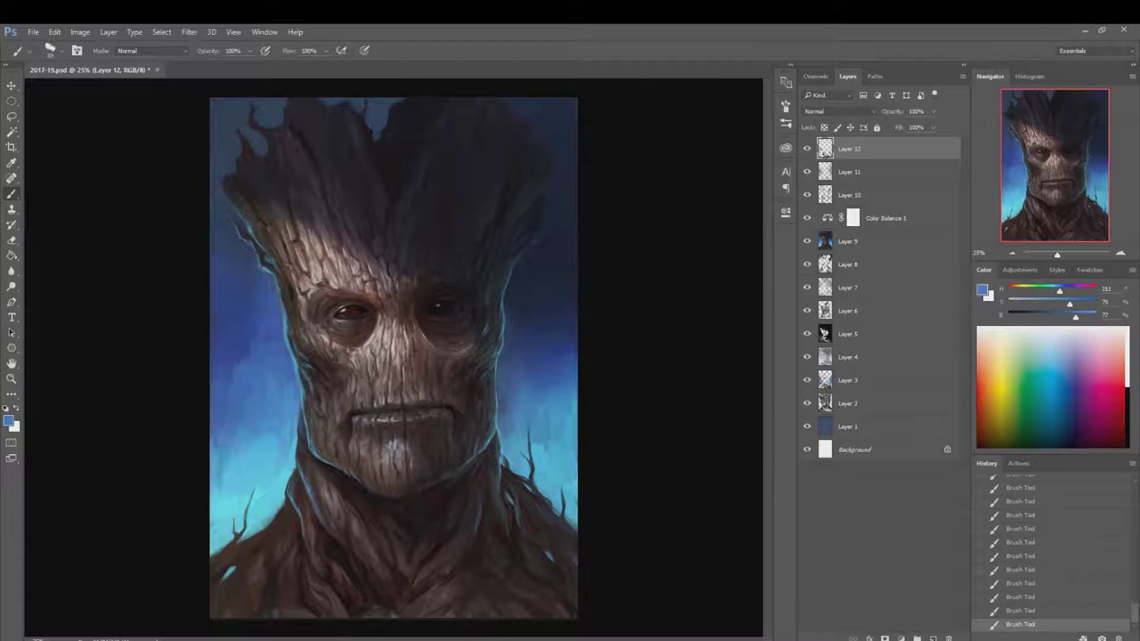
pyautogui.keyDown('alt'); pyautogui.click(539, 370); pyautogui.keyUp('alt')
pyautogui.rightClick(535, 372)
pyautogui.moveTo(535, 371)
pyautogui.mouseDown()
pyautogui.moveTo(557, 316)
pyautogui.moveTo(538, 245)
pyautogui.mouseUp()
# - Enlarge the brush, sample a very dark red, and darken the head's left edge
pyautogui.rightClick(536, 356)
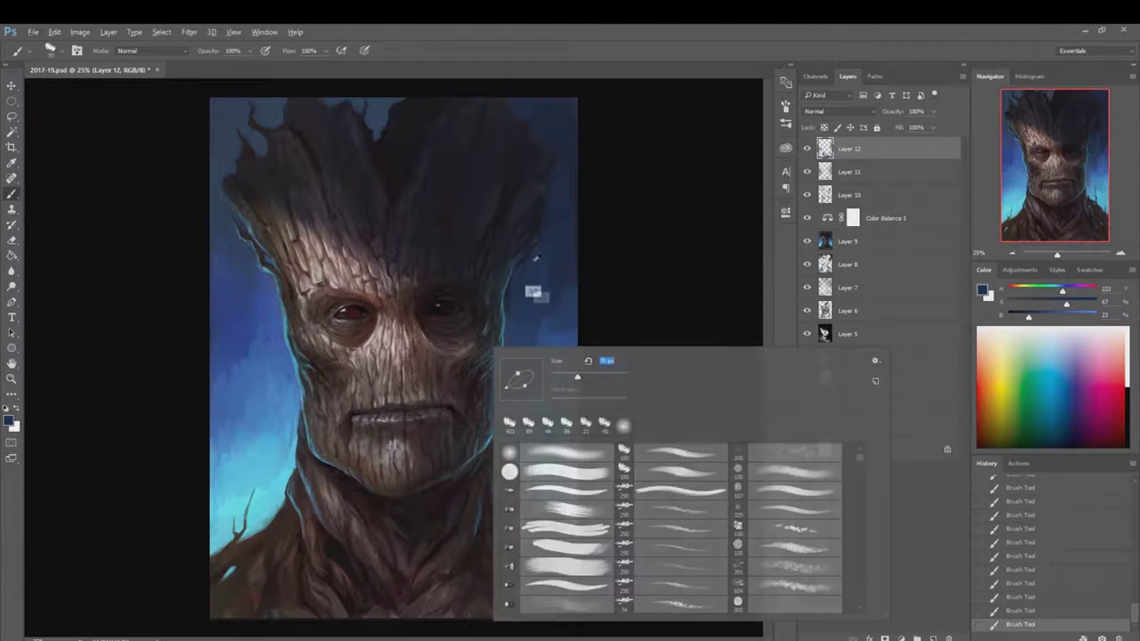
pyautogui.keyDown('alt'); pyautogui.click(300, 314); pyautogui.keyUp('alt')
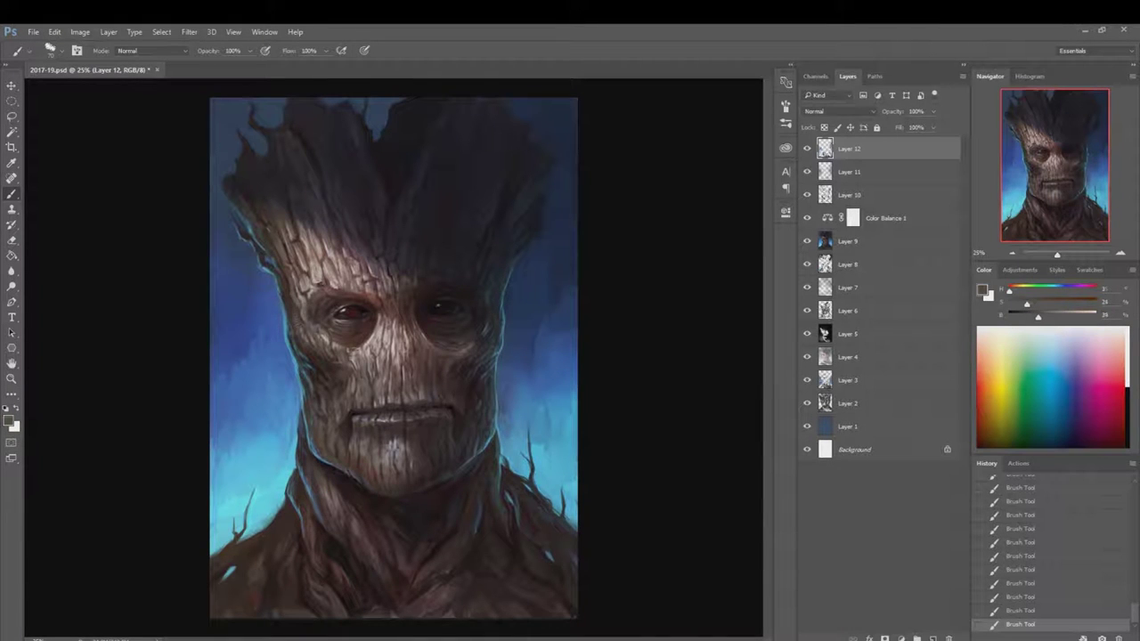
pyautogui.keyDown('alt'); pyautogui.click(292, 287); pyautogui.keyUp('alt')
pyautogui.keyDown('alt'); pyautogui.click(230, 175); pyautogui.keyUp('alt')
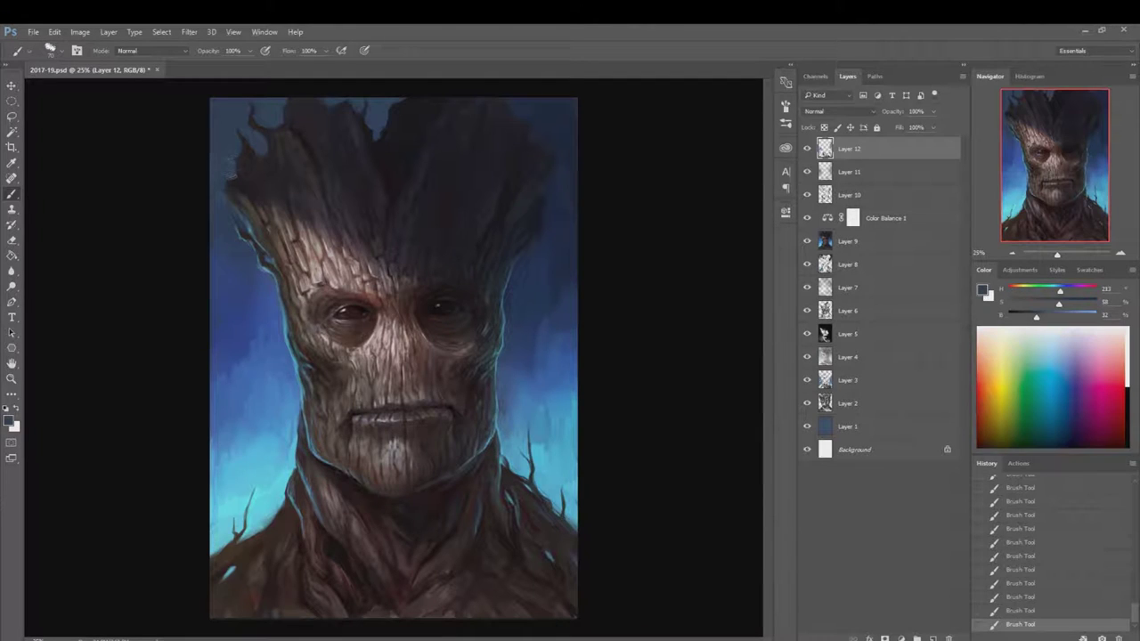
pyautogui.rightClick(237, 223)
pyautogui.press('Return')
pyautogui.keyDown('alt'); pyautogui.click(233, 227); pyautogui.keyUp('alt')
pyautogui.keyDown('alt'); pyautogui.click(274, 271); pyautogui.keyUp('alt')
pyautogui.moveTo(260, 244); pyautogui.dragTo(272, 265)
# - Sample a grey-brown from the face and add new Layer 13 above Layer 12
pyautogui.rightClick(412, 308)
pyautogui.press('Return')
pyautogui.keyDown('alt'); pyautogui.click(298, 300); pyautogui.keyUp('alt')
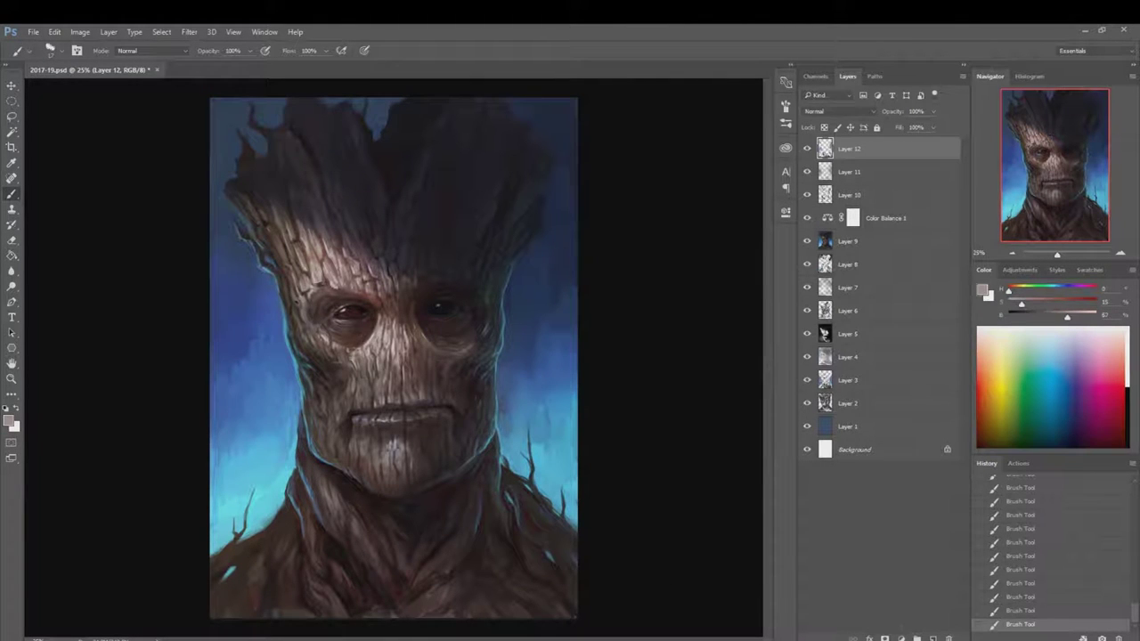
pyautogui.hotkey('ctrl', 'shift', 'alt', 'n')
# - Paint a first stroke on Layer 13 and sample browns and dark reds from the face
pyautogui.moveTo(292, 259); pyautogui.dragTo(294, 262)
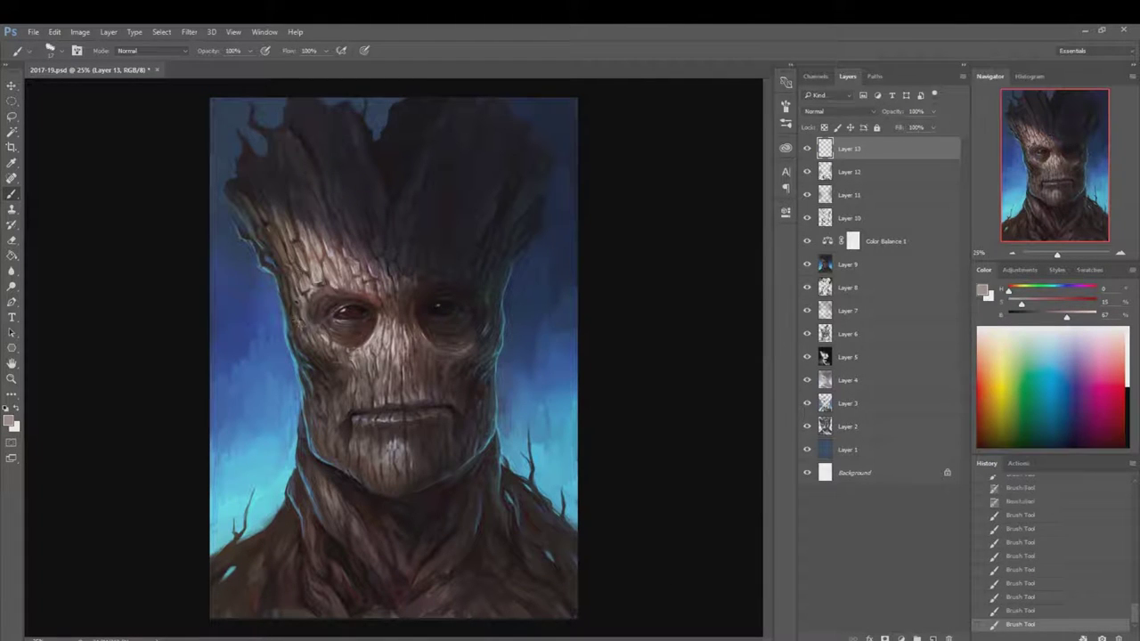
pyautogui.rightClick(379, 373)
pyautogui.press('Return')
pyautogui.keyDown('alt'); pyautogui.click(346, 436); pyautogui.keyUp('alt')
pyautogui.keyDown('alt'); pyautogui.click(357, 465); pyautogui.keyUp('alt')
pyautogui.keyDown('alt'); pyautogui.click(333, 469); pyautogui.keyUp('alt')
pyautogui.keyDown('alt'); pyautogui.click(328, 432); pyautogui.keyUp('alt')
pyautogui.keyDown('alt'); pyautogui.click(338, 446); pyautogui.keyUp('alt')
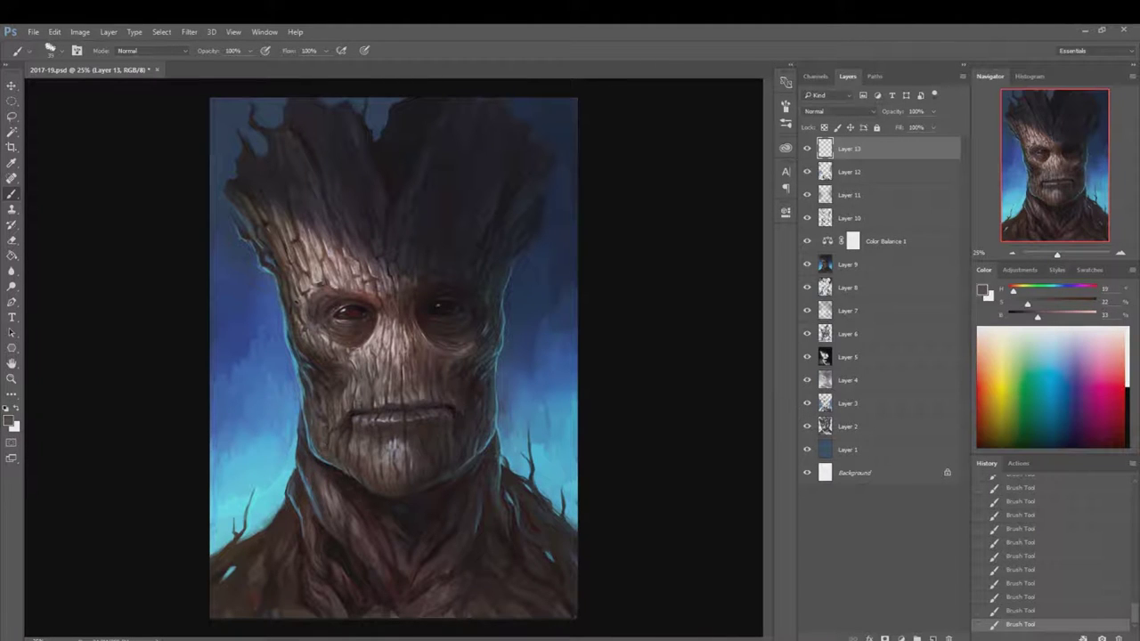
pyautogui.keyDown('alt'); pyautogui.click(407, 303); pyautogui.keyUp('alt')
pyautogui.keyDown('alt'); pyautogui.click(408, 326); pyautogui.keyUp('alt')
pyautogui.keyDown('alt'); pyautogui.click(414, 302); pyautogui.keyUp('alt')
pyautogui.keyDown('alt'); pyautogui.click(442, 317); pyautogui.keyUp('alt')
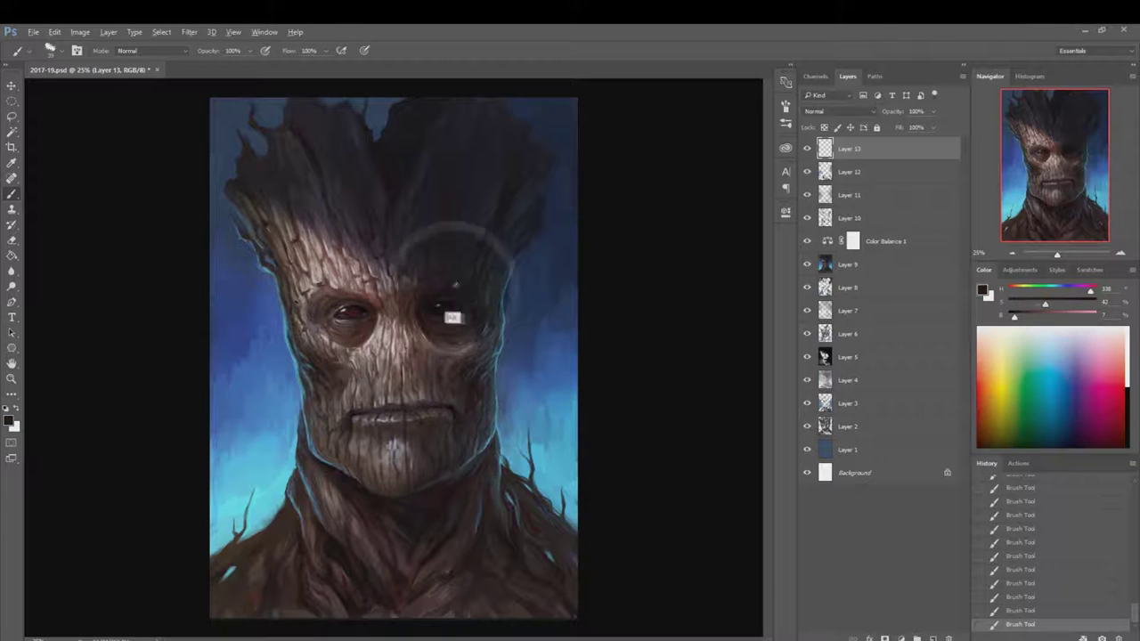
# - Sample dark blue-greys and purples around the head, then flip the canvas horizontally
pyautogui.keyDown('alt'); pyautogui.click(440, 240); pyautogui.keyUp('alt')
pyautogui.keyDown('alt'); pyautogui.click(539, 249); pyautogui.keyUp('alt')
pyautogui.keyDown('alt'); pyautogui.click(544, 206); pyautogui.keyUp('alt')
pyautogui.keyDown('alt'); pyautogui.click(547, 172); pyautogui.keyUp('alt')
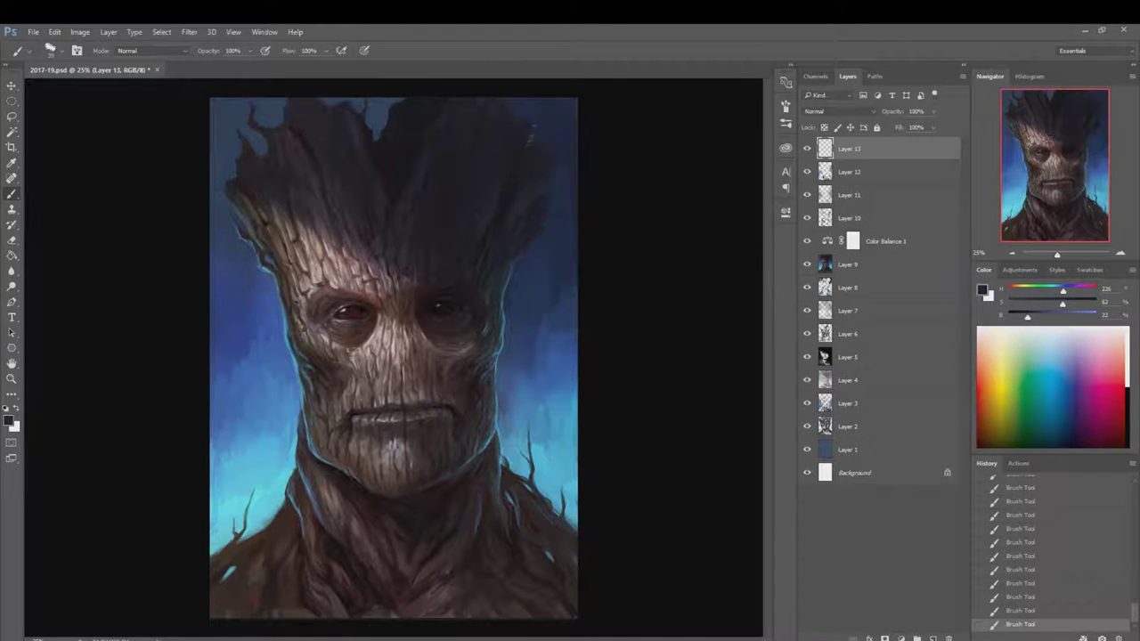
pyautogui.keyDown('alt'); pyautogui.click(517, 166); pyautogui.keyUp('alt')
pyautogui.keyDown('alt'); pyautogui.click(428, 277); pyautogui.keyUp('alt')
pyautogui.click(79, 31)
pyautogui.click(258, 204)
# - Deepen the shadows around both eyes with dark reds and browns sampled from the face
pyautogui.moveTo(429, 297)
pyautogui.mouseDown()
pyautogui.moveTo(450, 272)
pyautogui.moveTo(445, 289)
pyautogui.moveTo(483, 296)
pyautogui.mouseUp()
pyautogui.keyDown('alt'); pyautogui.click(436, 302); pyautogui.keyUp('alt')
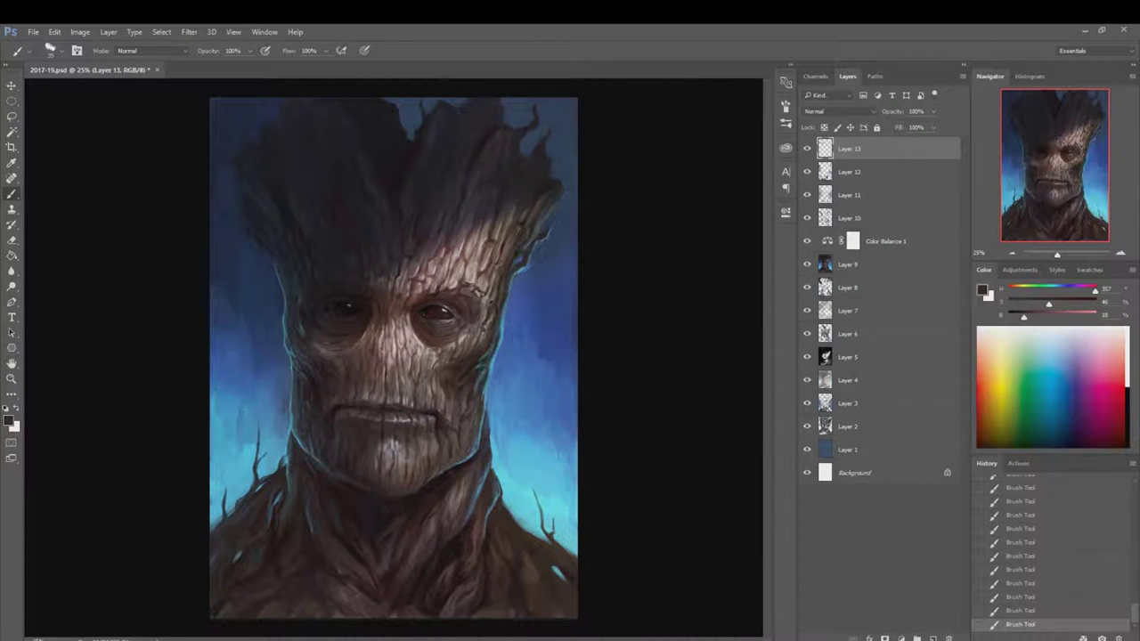
pyautogui.keyDown('alt'); pyautogui.click(301, 299); pyautogui.keyUp('alt')
pyautogui.moveTo(329, 313); pyautogui.dragTo(320, 294)
pyautogui.keyDown('alt'); pyautogui.click(314, 326); pyautogui.keyUp('alt')
pyautogui.keyDown('alt'); pyautogui.click(303, 286); pyautogui.keyUp('alt')
pyautogui.keyDown('alt'); pyautogui.click(294, 305); pyautogui.keyUp('alt')
pyautogui.keyDown('alt'); pyautogui.click(301, 332); pyautogui.keyUp('alt')
pyautogui.keyDown('alt'); pyautogui.click(329, 381); pyautogui.keyUp('alt')
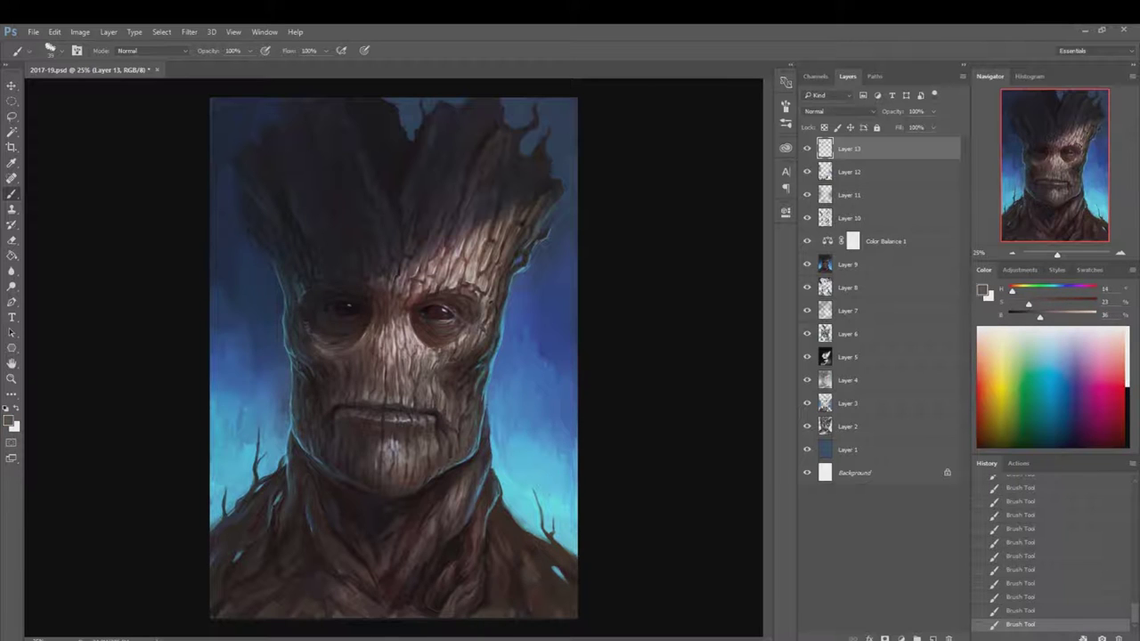
# - Darken the eye and brow area further with near-black, purple and blue-grey tones from face and hair
pyautogui.keyDown('alt'); pyautogui.click(308, 324); pyautogui.keyUp('alt')
pyautogui.keyDown('alt'); pyautogui.click(294, 349); pyautogui.keyUp('alt')
pyautogui.keyDown('alt'); pyautogui.click(348, 391); pyautogui.keyUp('alt')
pyautogui.keyDown('alt'); pyautogui.click(342, 308); pyautogui.keyUp('alt')
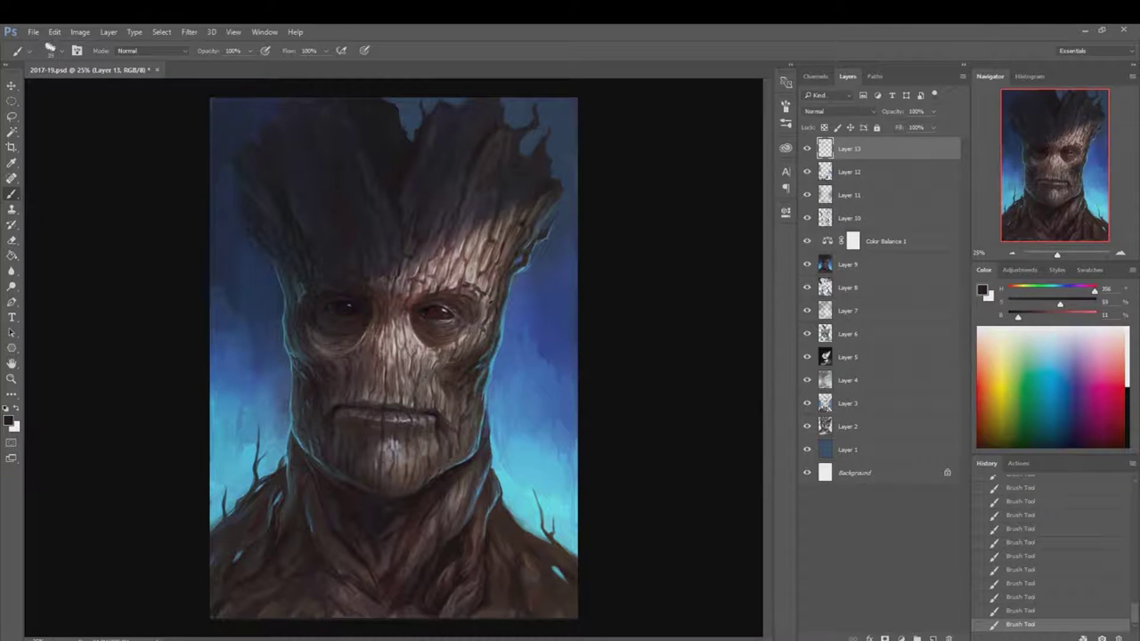
pyautogui.keyDown('alt'); pyautogui.click(339, 327); pyautogui.keyUp('alt')
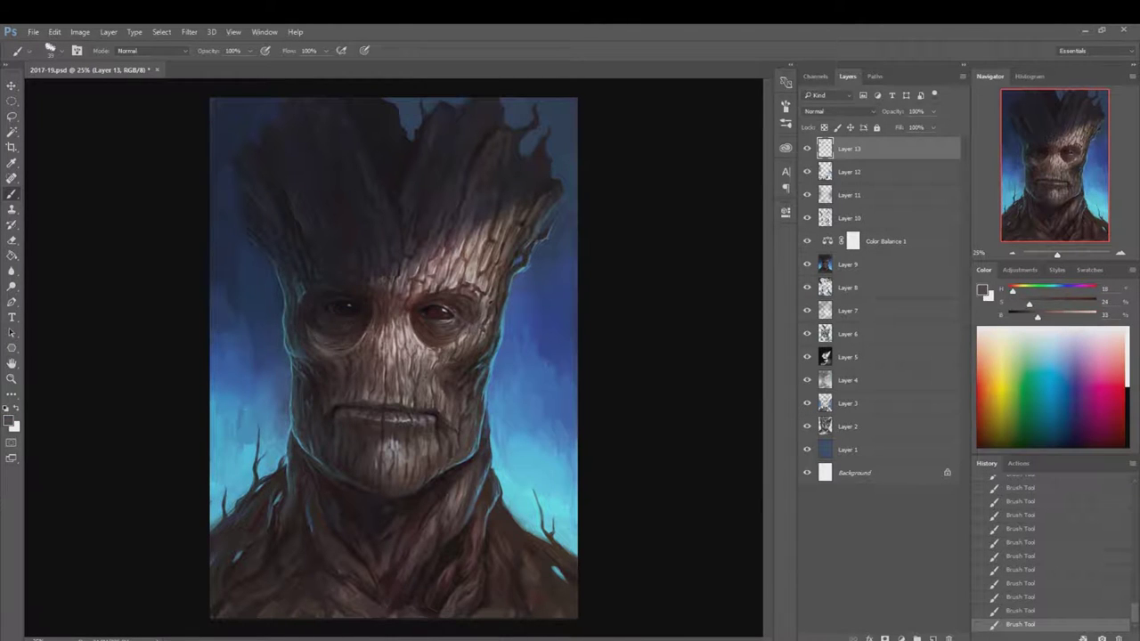
pyautogui.keyDown('alt'); pyautogui.click(344, 375); pyautogui.keyUp('alt')
pyautogui.keyDown('alt'); pyautogui.click(338, 306); pyautogui.keyUp('alt')
pyautogui.keyDown('alt'); pyautogui.click(363, 428); pyautogui.keyUp('alt')
pyautogui.keyDown('alt'); pyautogui.click(364, 385); pyautogui.keyUp('alt')
pyautogui.keyDown('alt'); pyautogui.click(408, 307); pyautogui.keyUp('alt')
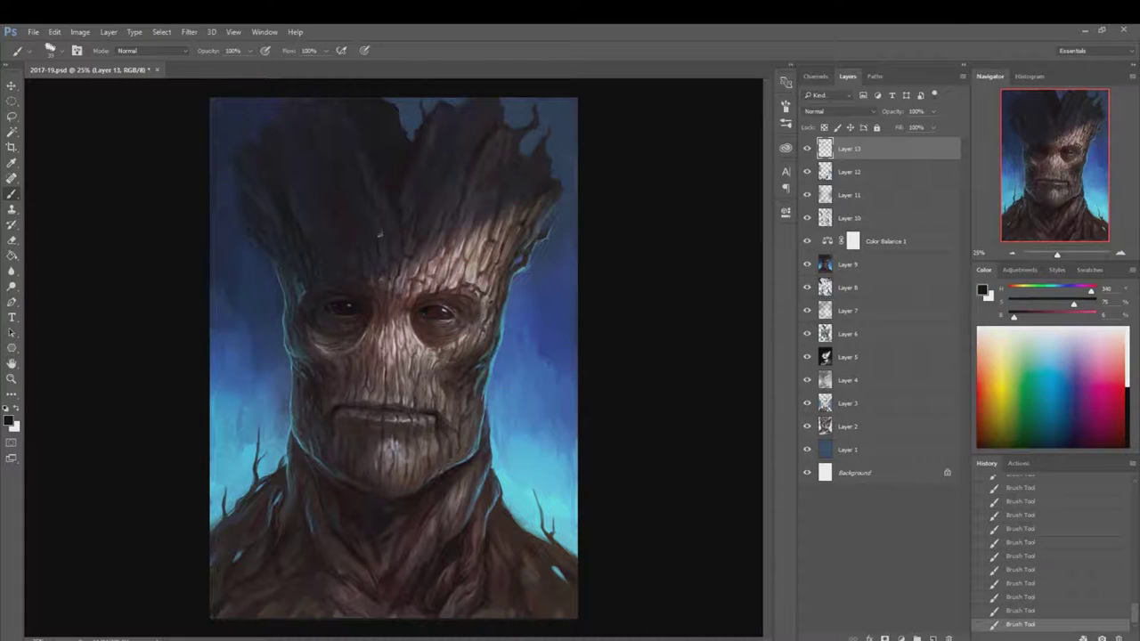
pyautogui.keyDown('alt'); pyautogui.click(372, 185); pyautogui.keyUp('alt')
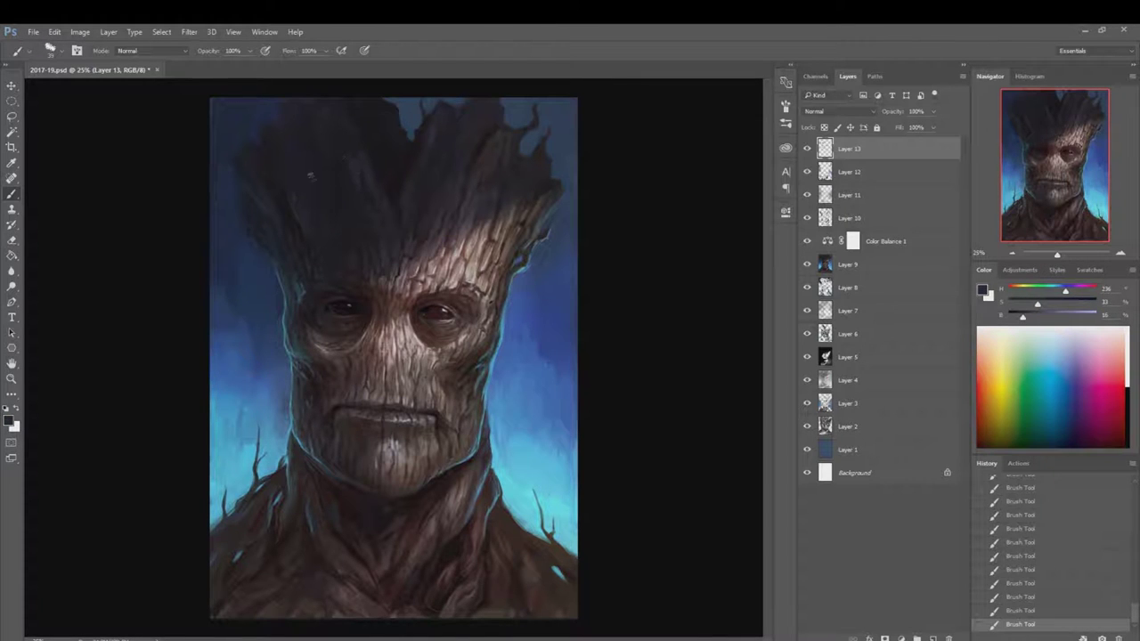
pyautogui.keyDown('alt'); pyautogui.click(349, 191); pyautogui.keyUp('alt')
# - Add dark reddish-brown touches along the neck and the painting's lower edge
pyautogui.keyDown('alt'); pyautogui.click(455, 314); pyautogui.keyUp('alt')
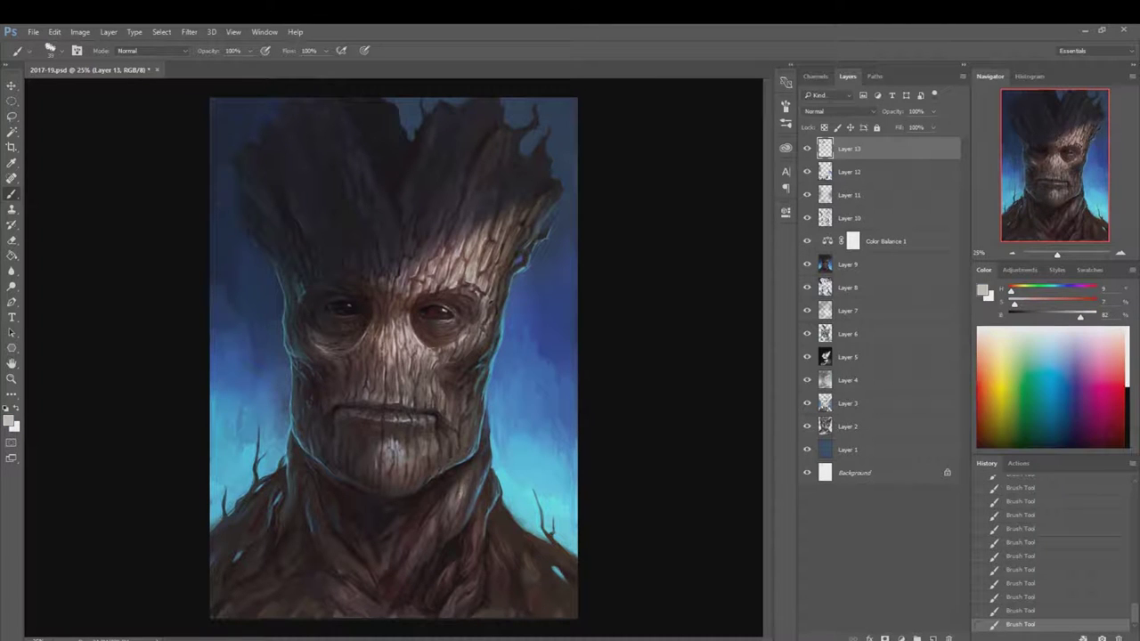
pyautogui.keyDown('alt'); pyautogui.click(432, 561); pyautogui.keyUp('alt')
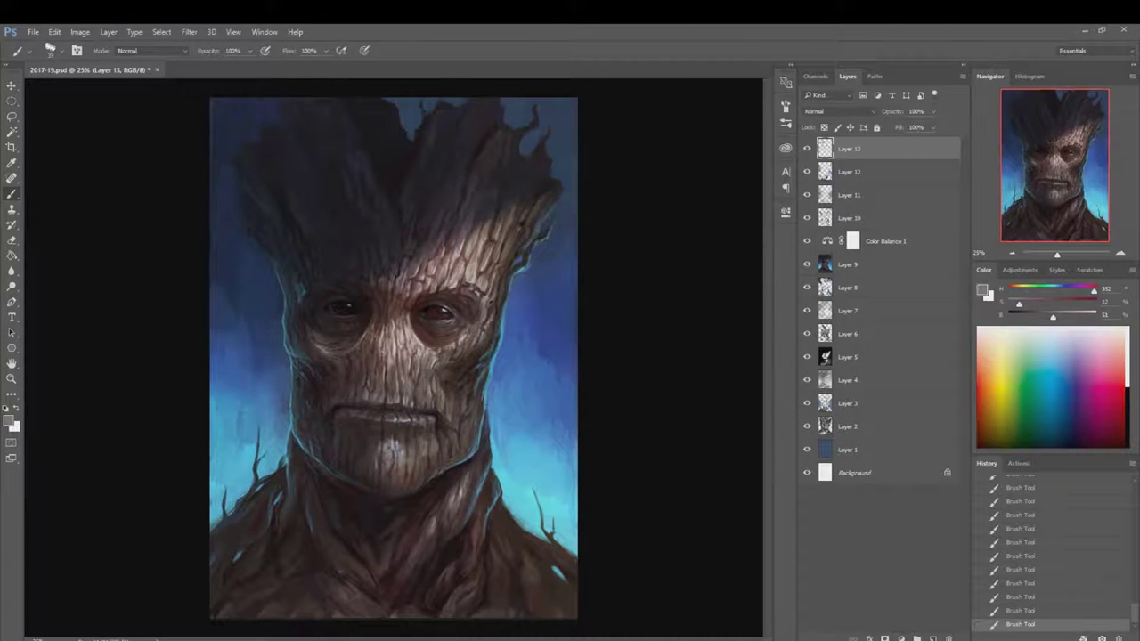
pyautogui.keyDown('alt'); pyautogui.click(354, 564); pyautogui.keyUp('alt')
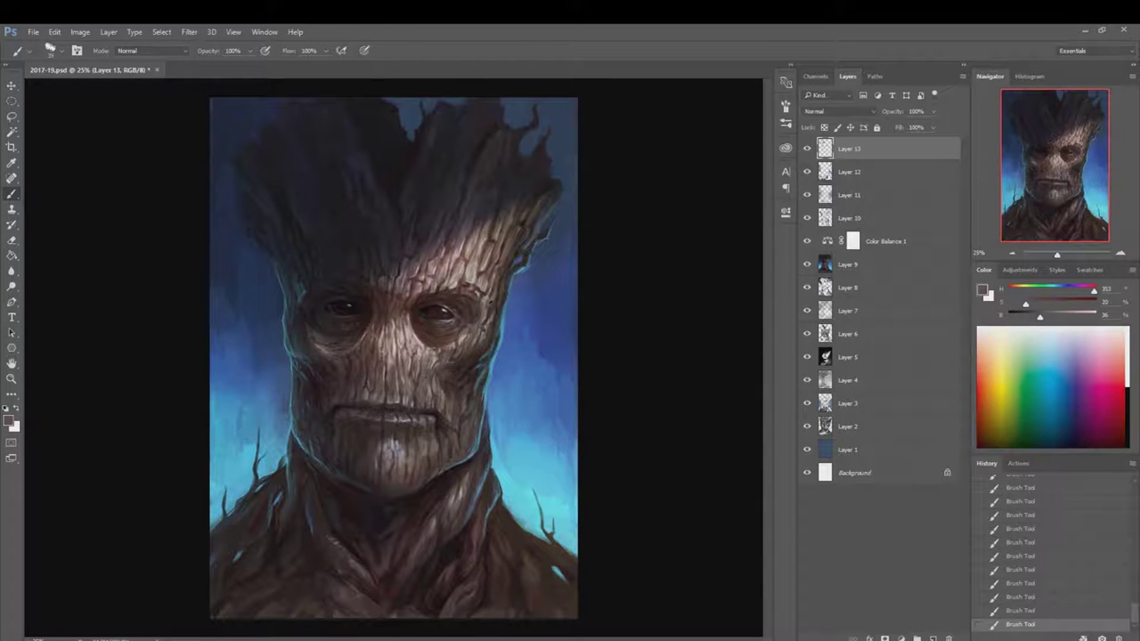
pyautogui.keyDown('alt'); pyautogui.click(492, 534); pyautogui.keyUp('alt')
pyautogui.keyDown('alt'); pyautogui.click(495, 521); pyautogui.keyUp('alt')
pyautogui.keyDown('alt'); pyautogui.click(494, 521); pyautogui.keyUp('alt')
pyautogui.keyDown('alt'); pyautogui.click(484, 526); pyautogui.keyUp('alt')
pyautogui.keyDown('alt'); pyautogui.click(481, 541); pyautogui.keyUp('alt')
pyautogui.moveTo(552, 577); pyautogui.dragTo(570, 585)
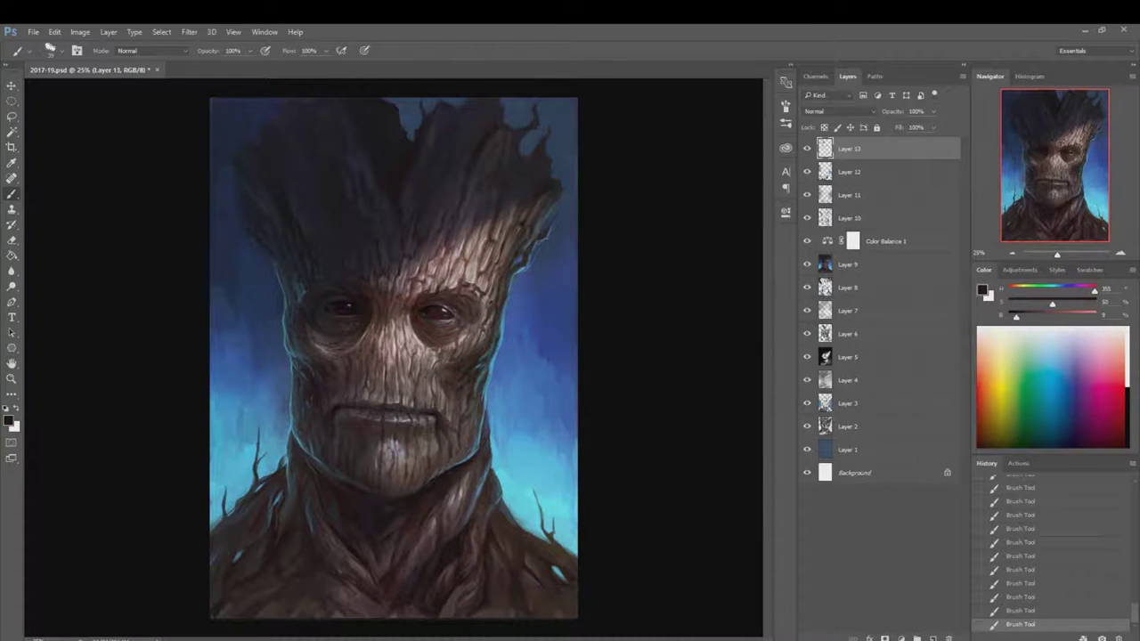
pyautogui.keyDown('alt'); pyautogui.click(510, 608); pyautogui.keyUp('alt')
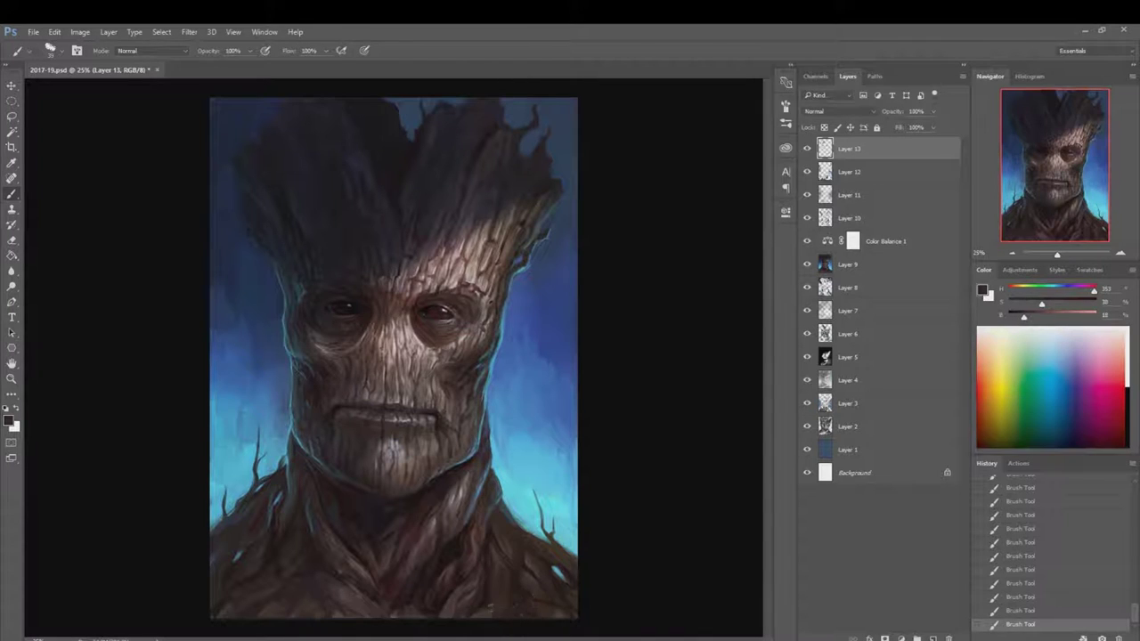
pyautogui.keyDown('alt'); pyautogui.click(512, 606); pyautogui.keyUp('alt')
# - Refine the upper face's bark grain with dark purples and blues sampled from the hair
pyautogui.keyDown('alt'); pyautogui.click(498, 193); pyautogui.keyUp('alt')
pyautogui.keyDown('alt'); pyautogui.click(423, 192); pyautogui.keyUp('alt')
pyautogui.keyDown('alt'); pyautogui.click(415, 198); pyautogui.keyUp('alt')
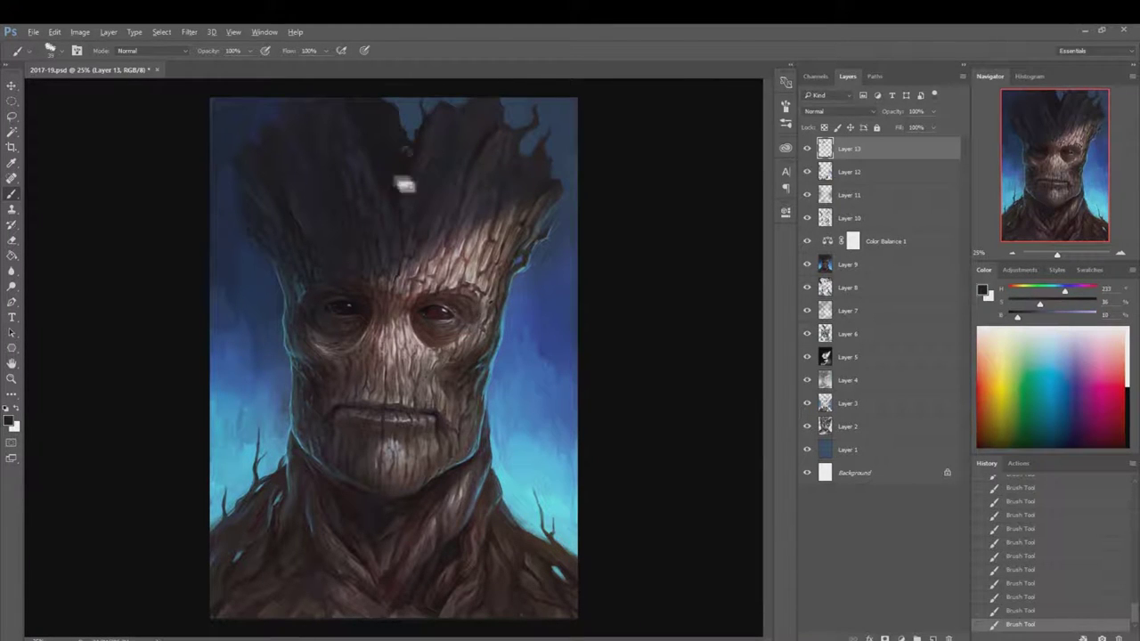
pyautogui.keyDown('alt'); pyautogui.click(385, 169); pyautogui.keyUp('alt')
pyautogui.keyDown('alt'); pyautogui.click(388, 201); pyautogui.keyUp('alt')
pyautogui.keyDown('alt'); pyautogui.click(298, 238); pyautogui.keyUp('alt')
pyautogui.keyDown('alt'); pyautogui.click(352, 316); pyautogui.keyUp('alt')
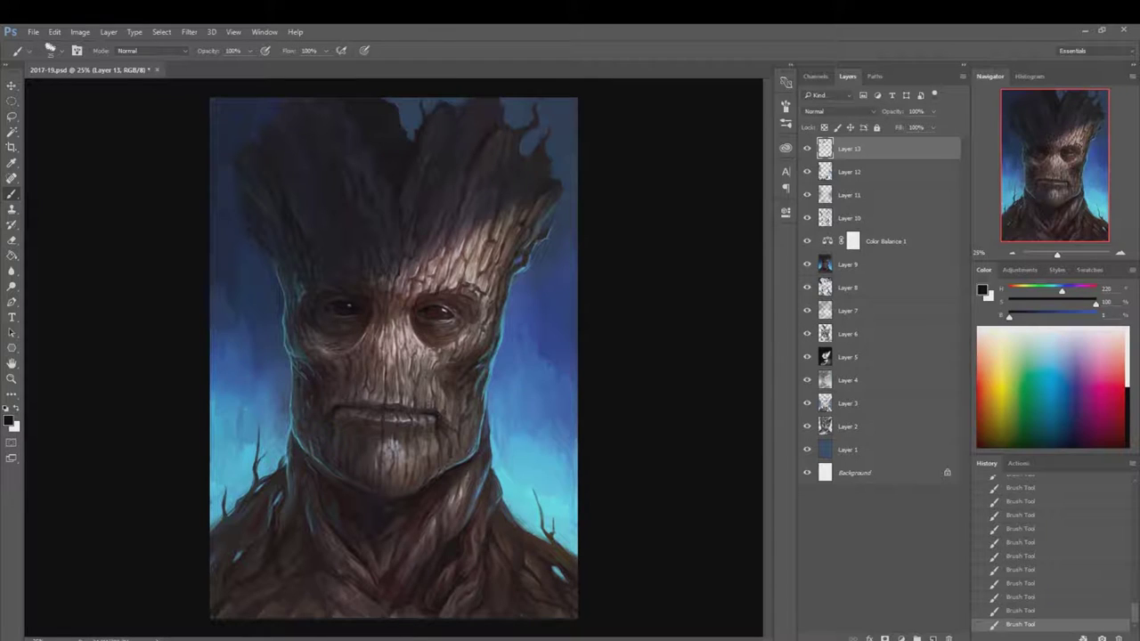
pyautogui.keyDown('alt'); pyautogui.click(287, 356); pyautogui.keyUp('alt')
pyautogui.keyDown('alt'); pyautogui.click(309, 344); pyautogui.keyUp('alt')
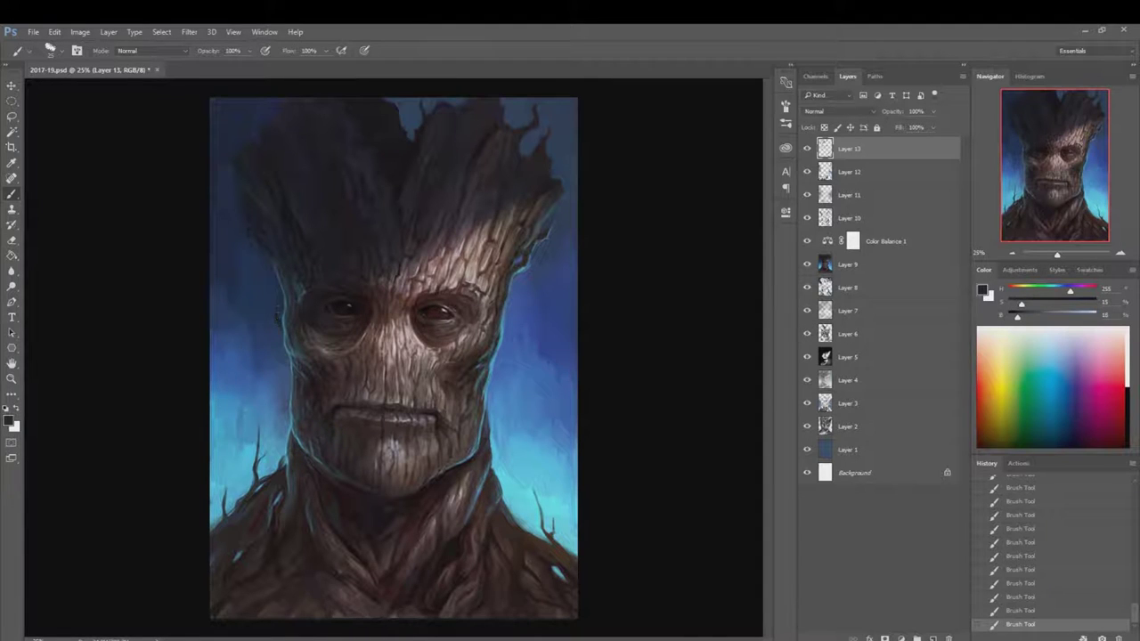
pyautogui.keyDown('alt'); pyautogui.click(283, 355); pyautogui.keyUp('alt')
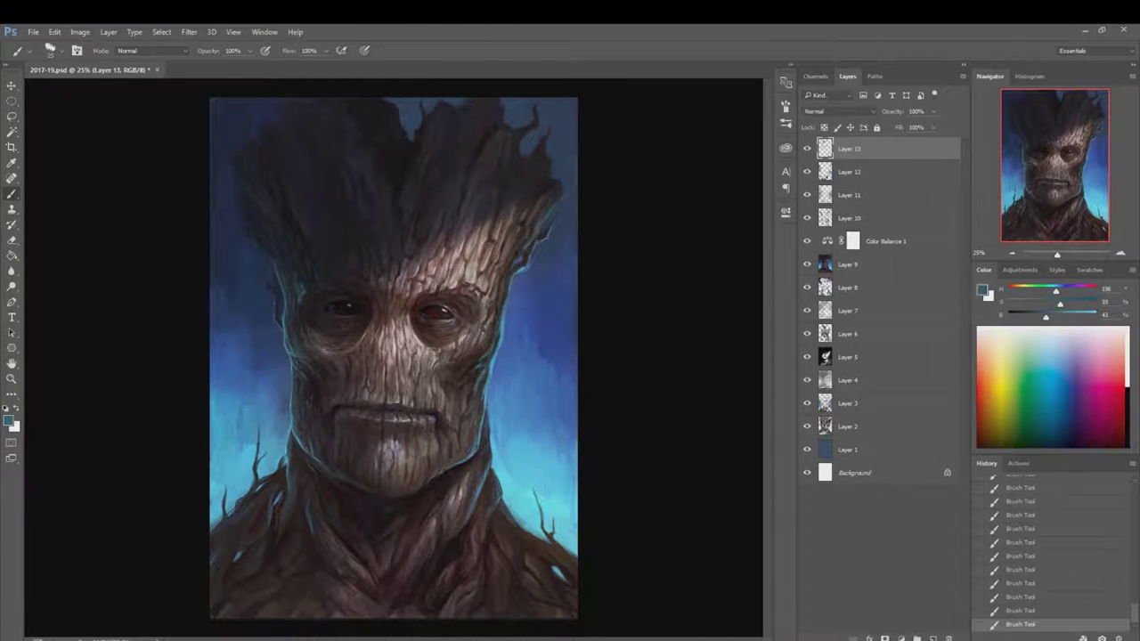
pyautogui.keyDown('alt'); pyautogui.click(267, 272); pyautogui.keyUp('alt')
pyautogui.keyDown('alt'); pyautogui.click(317, 225); pyautogui.keyUp('alt')
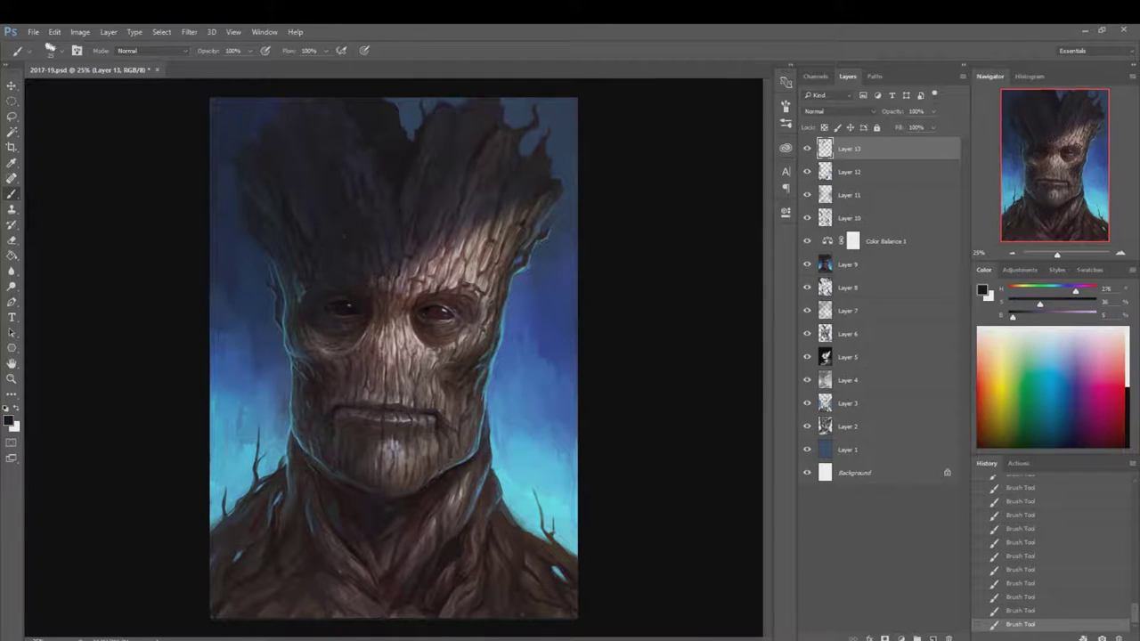
# - Add dark grey-blue and reddish touches across the forehead and around the eyes
pyautogui.keyDown('alt'); pyautogui.click(390, 296); pyautogui.keyUp('alt')
pyautogui.keyDown('alt'); pyautogui.click(396, 215); pyautogui.keyUp('alt')
pyautogui.keyDown('alt'); pyautogui.click(410, 293); pyautogui.keyUp('alt')
pyautogui.keyDown('alt'); pyautogui.click(405, 255); pyautogui.keyUp('alt')
pyautogui.keyDown('alt'); pyautogui.click(356, 299); pyautogui.keyUp('alt')
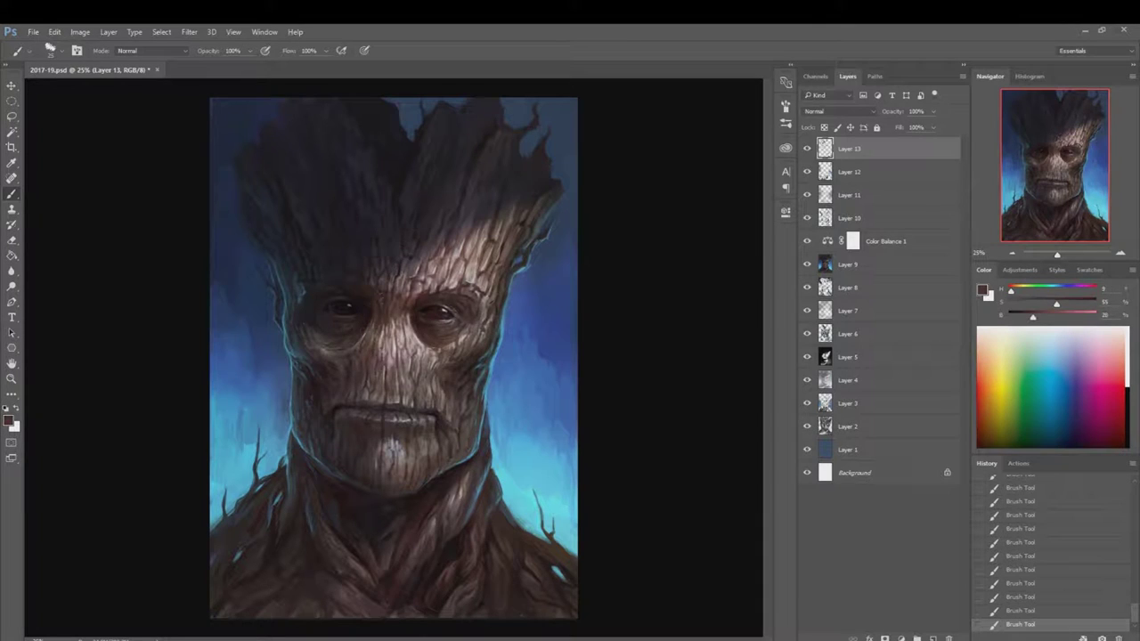
pyautogui.keyDown('alt'); pyautogui.click(356, 463); pyautogui.keyUp('alt')
# - Paint dark brown and grey-blue bark touches on the neck
pyautogui.rightClick(422, 478)
pyautogui.keyDown('alt'); pyautogui.click(445, 517); pyautogui.keyUp('alt')
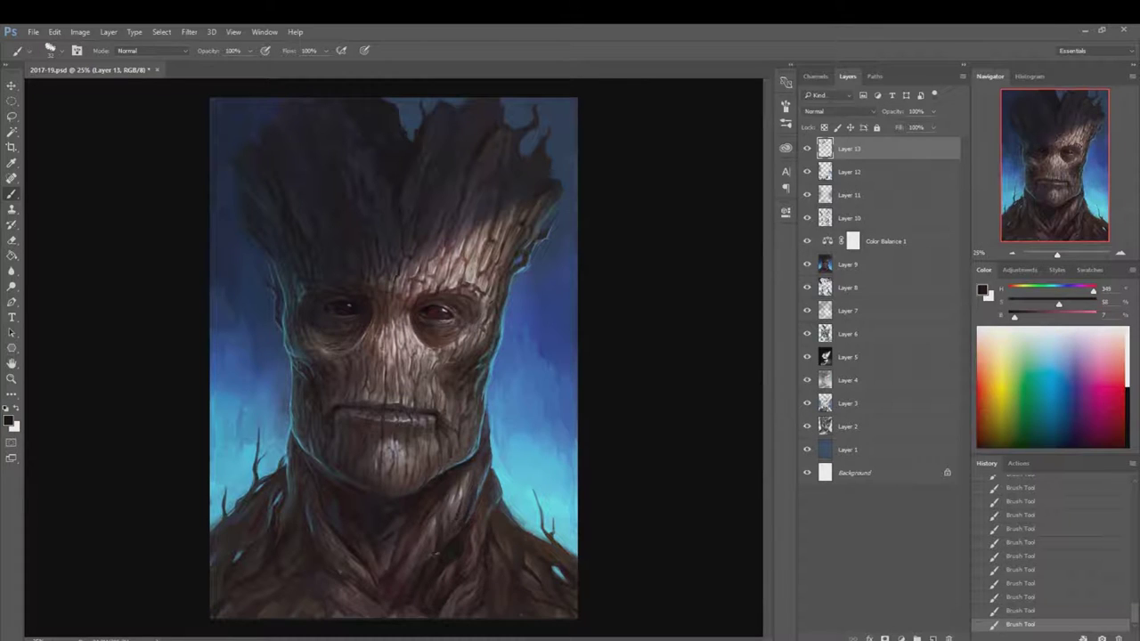
pyautogui.keyDown('alt'); pyautogui.click(399, 587); pyautogui.keyUp('alt')
pyautogui.keyDown('alt'); pyautogui.click(399, 591); pyautogui.keyUp('alt')
pyautogui.keyDown('alt'); pyautogui.click(379, 536); pyautogui.keyUp('alt')
pyautogui.keyDown('alt'); pyautogui.click(310, 515); pyautogui.keyUp('alt')
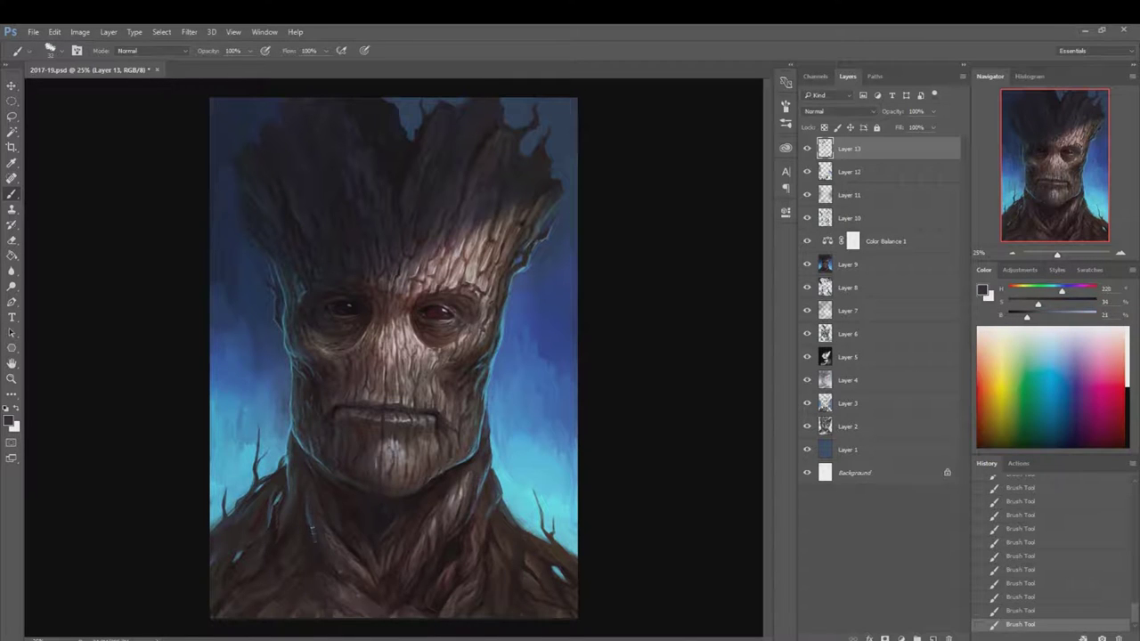
pyautogui.keyDown('alt'); pyautogui.click(300, 463); pyautogui.keyUp('alt')
pyautogui.keyDown('alt'); pyautogui.click(305, 456); pyautogui.keyUp('alt')
pyautogui.keyDown('alt'); pyautogui.click(492, 372); pyautogui.keyUp('alt')
pyautogui.keyDown('alt'); pyautogui.click(489, 370); pyautogui.keyUp('alt')
pyautogui.keyDown('alt'); pyautogui.click(489, 370); pyautogui.keyUp('alt')
# - Deepen the chin and lower neck with purplish and red-brown tones
pyautogui.keyDown('alt'); pyautogui.click(319, 396); pyautogui.keyUp('alt')
pyautogui.keyDown('alt'); pyautogui.click(320, 482); pyautogui.keyUp('alt')
pyautogui.keyDown('alt'); pyautogui.click(341, 486); pyautogui.keyUp('alt')
pyautogui.keyDown('alt'); pyautogui.click(385, 554); pyautogui.keyUp('alt')
pyautogui.keyDown('alt'); pyautogui.click(353, 593); pyautogui.keyUp('alt')
pyautogui.keyDown('alt'); pyautogui.click(368, 626); pyautogui.keyUp('alt')
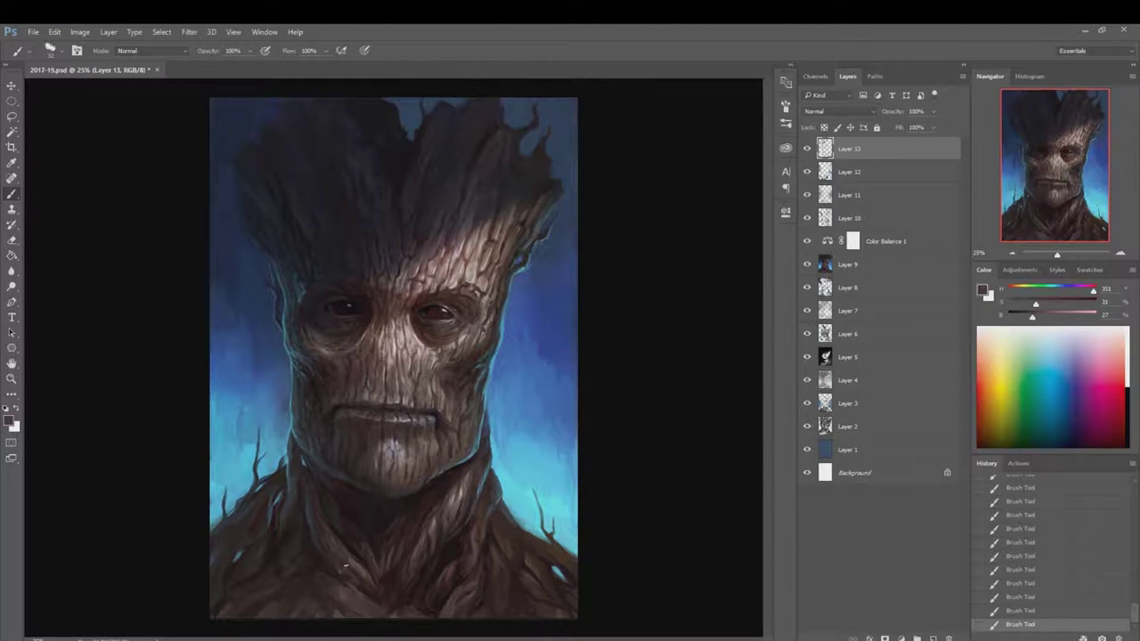
pyautogui.keyDown('alt'); pyautogui.click(346, 611); pyautogui.keyUp('alt')
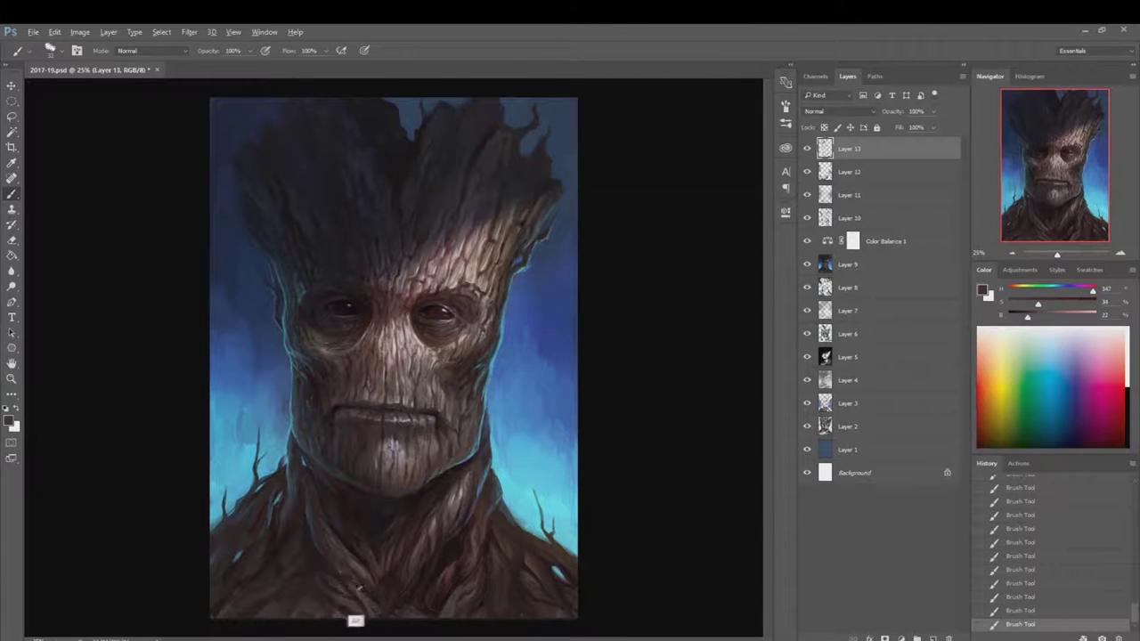
pyautogui.keyDown('alt'); pyautogui.click(461, 494); pyautogui.keyUp('alt')
pyautogui.keyDown('alt'); pyautogui.click(343, 591); pyautogui.keyUp('alt')
pyautogui.keyDown('alt'); pyautogui.click(345, 627); pyautogui.keyUp('alt')
pyautogui.keyDown('alt'); pyautogui.click(455, 540); pyautogui.keyUp('alt')
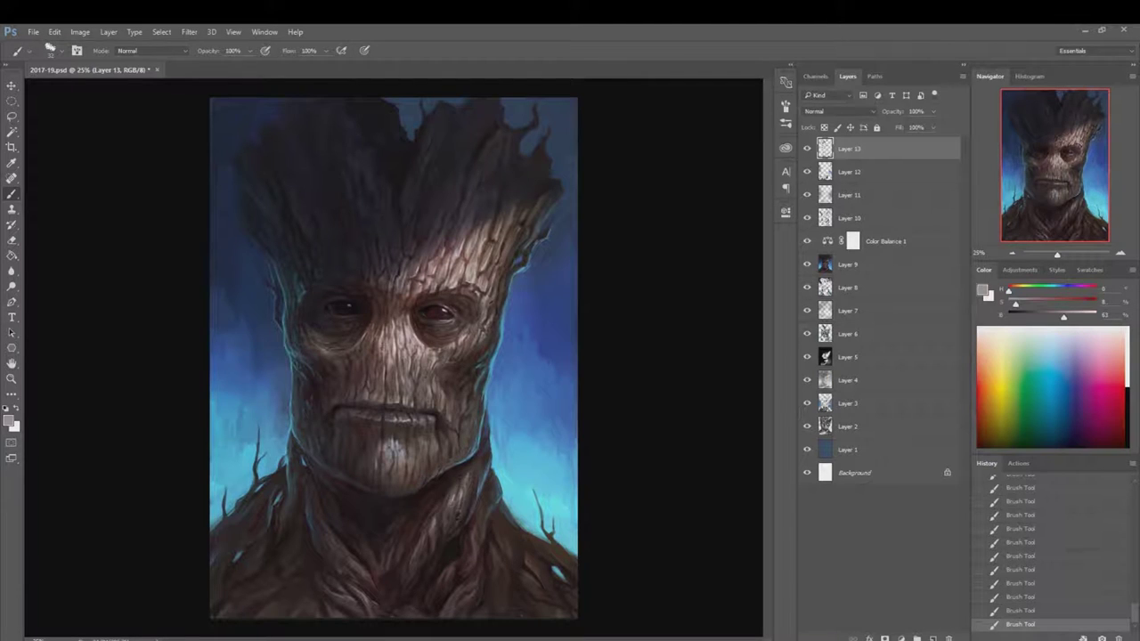
pyautogui.keyDown('alt'); pyautogui.click(470, 503); pyautogui.keyUp('alt')
# - Paint a cool cyan-blue rim light along the edges of the neck
pyautogui.keyDown('alt'); pyautogui.click(489, 437); pyautogui.keyUp('alt')
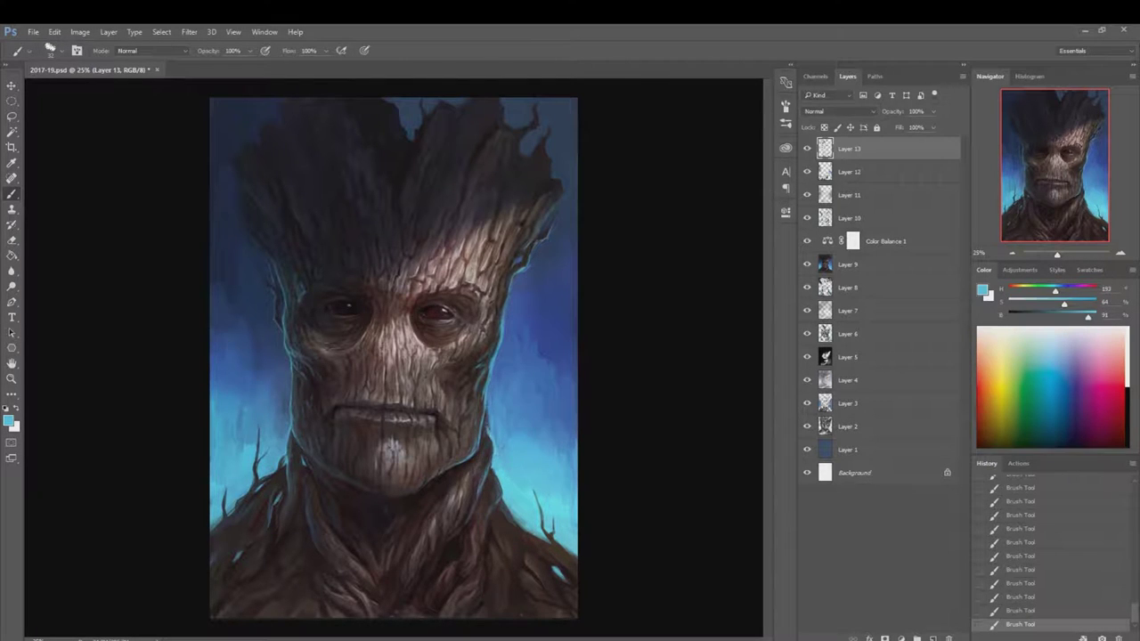
pyautogui.keyDown('alt'); pyautogui.click(484, 431); pyautogui.keyUp('alt')
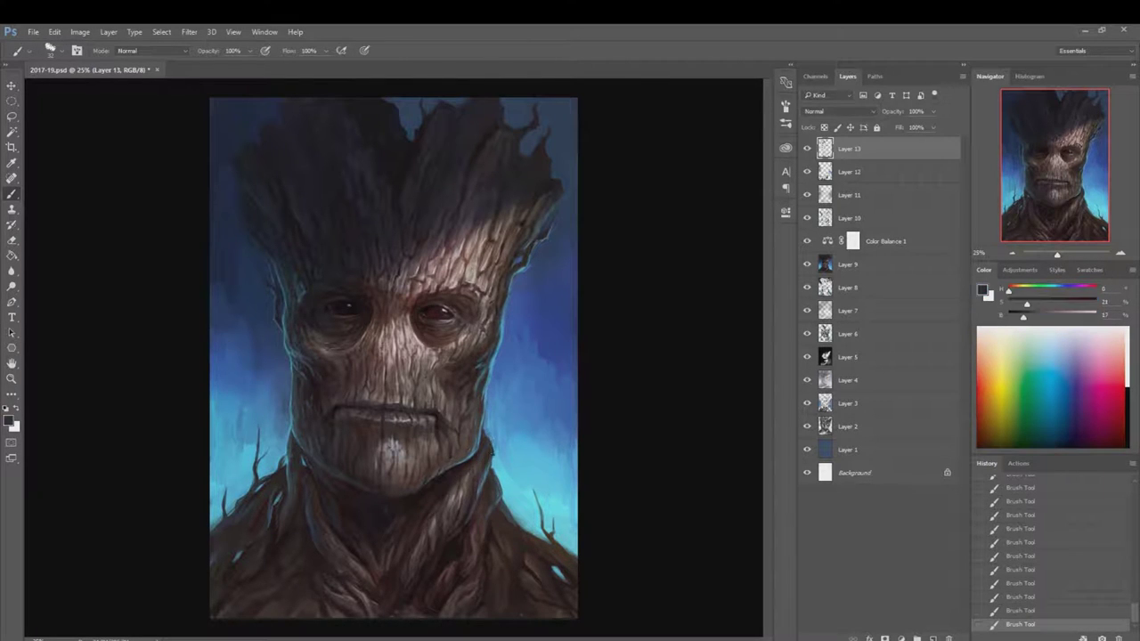
pyautogui.keyDown('alt'); pyautogui.click(478, 434); pyautogui.keyUp('alt')
pyautogui.keyDown('alt'); pyautogui.click(492, 461); pyautogui.keyUp('alt')
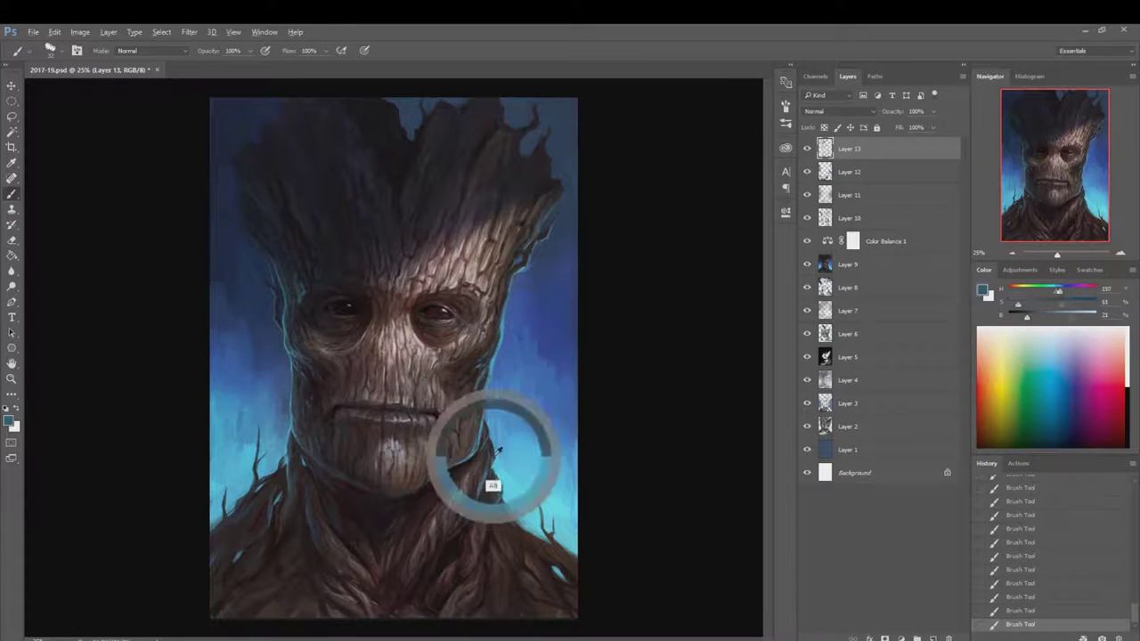
pyautogui.keyDown('alt'); pyautogui.click(500, 505); pyautogui.keyUp('alt')
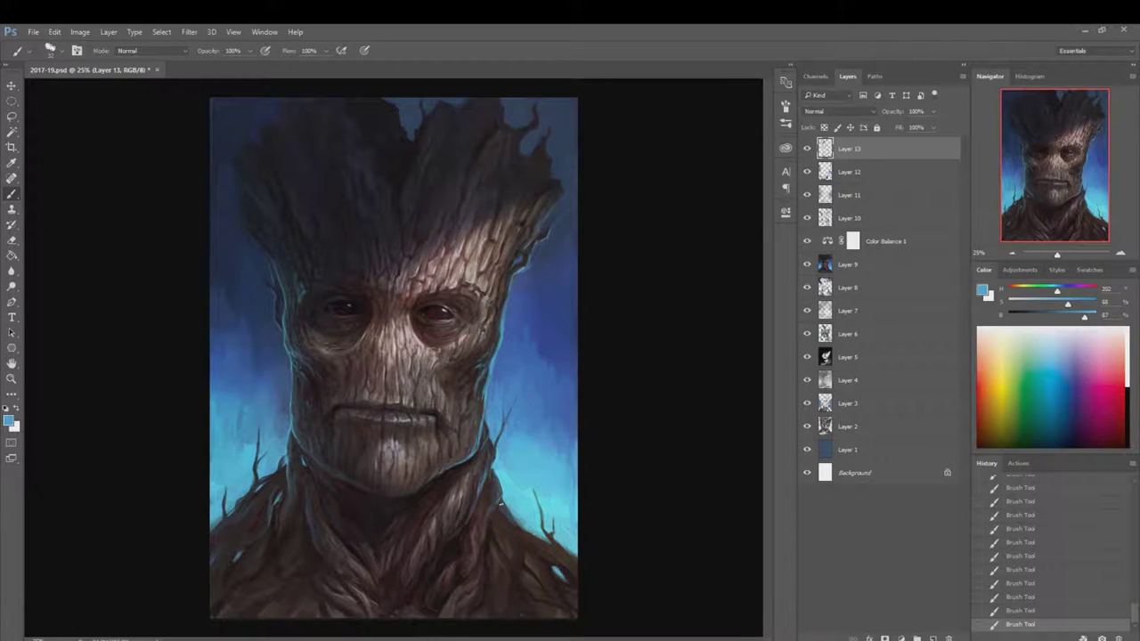
pyautogui.keyDown('alt'); pyautogui.click(494, 479); pyautogui.keyUp('alt')
pyautogui.moveTo(243, 541); pyautogui.dragTo(279, 528)
pyautogui.keyDown('alt'); pyautogui.click(280, 527); pyautogui.keyUp('alt')
pyautogui.keyDown('alt'); pyautogui.click(237, 516); pyautogui.keyUp('alt')
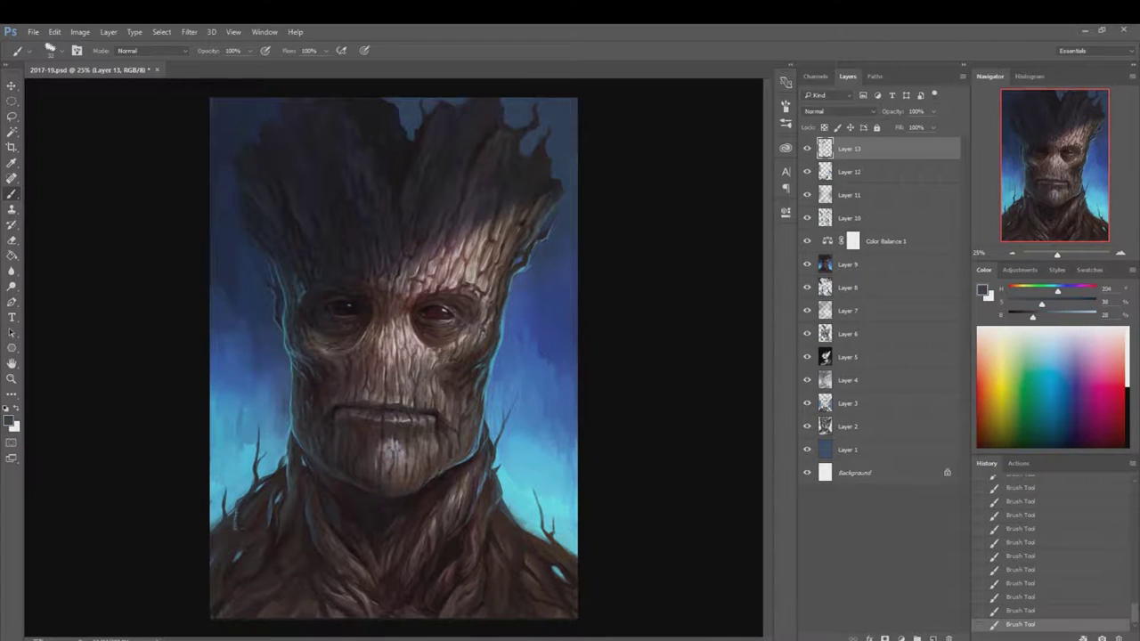
pyautogui.keyDown('alt'); pyautogui.click(224, 547); pyautogui.keyUp('alt')
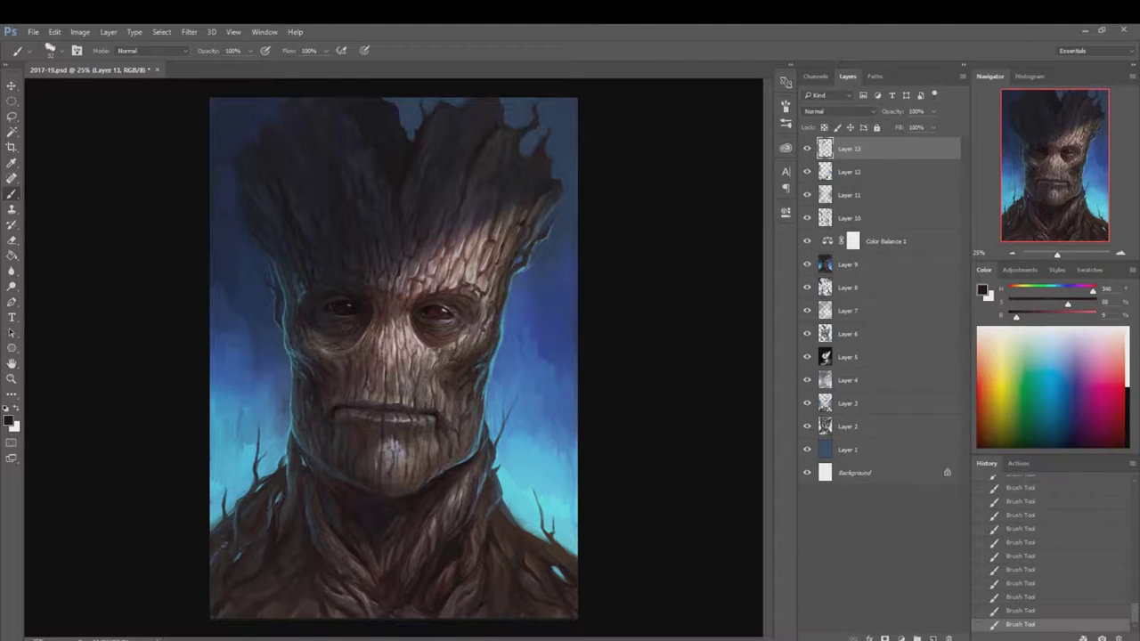
pyautogui.keyDown('alt'); pyautogui.click(230, 534); pyautogui.keyUp('alt')
pyautogui.keyDown('alt'); pyautogui.click(216, 536); pyautogui.keyUp('alt')
pyautogui.keyDown('alt'); pyautogui.click(499, 410); pyautogui.keyUp('alt')
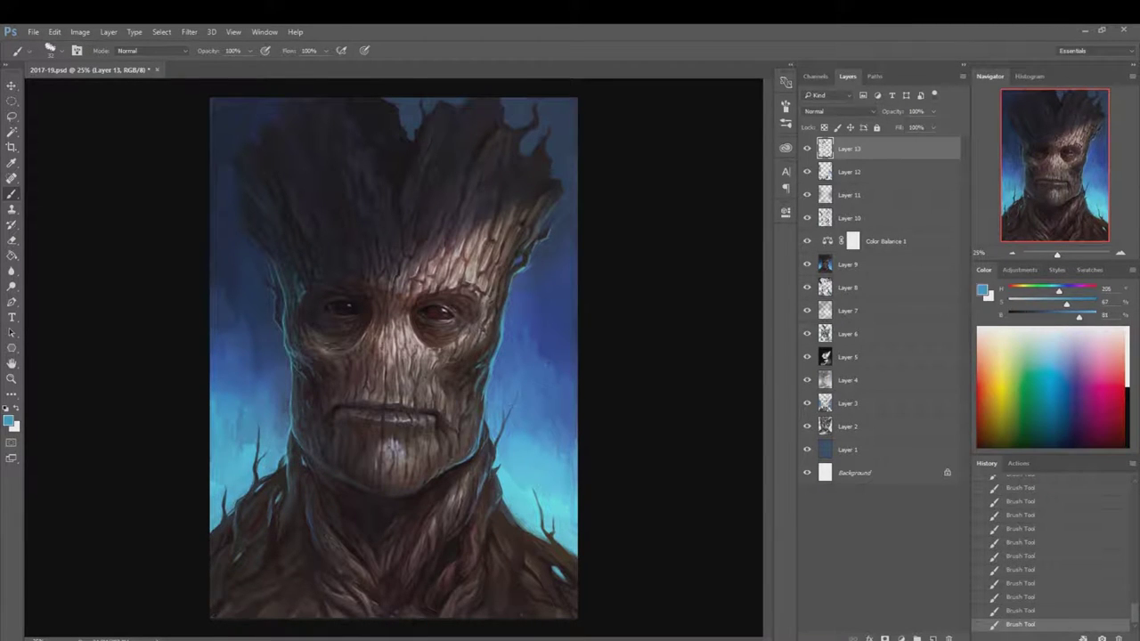
# - Soften the rim with duller teal and dark shadow tones, then add empty Layer 14
pyautogui.keyDown('alt'); pyautogui.click(519, 557); pyautogui.keyUp('alt')
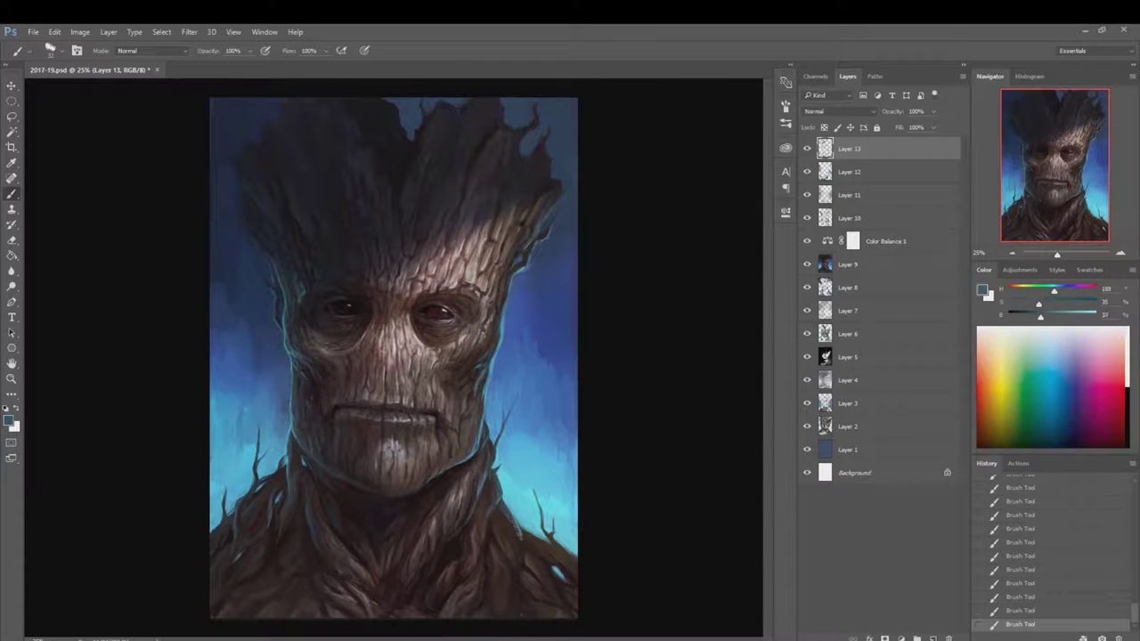
pyautogui.keyDown('alt'); pyautogui.click(534, 547); pyautogui.keyUp('alt')
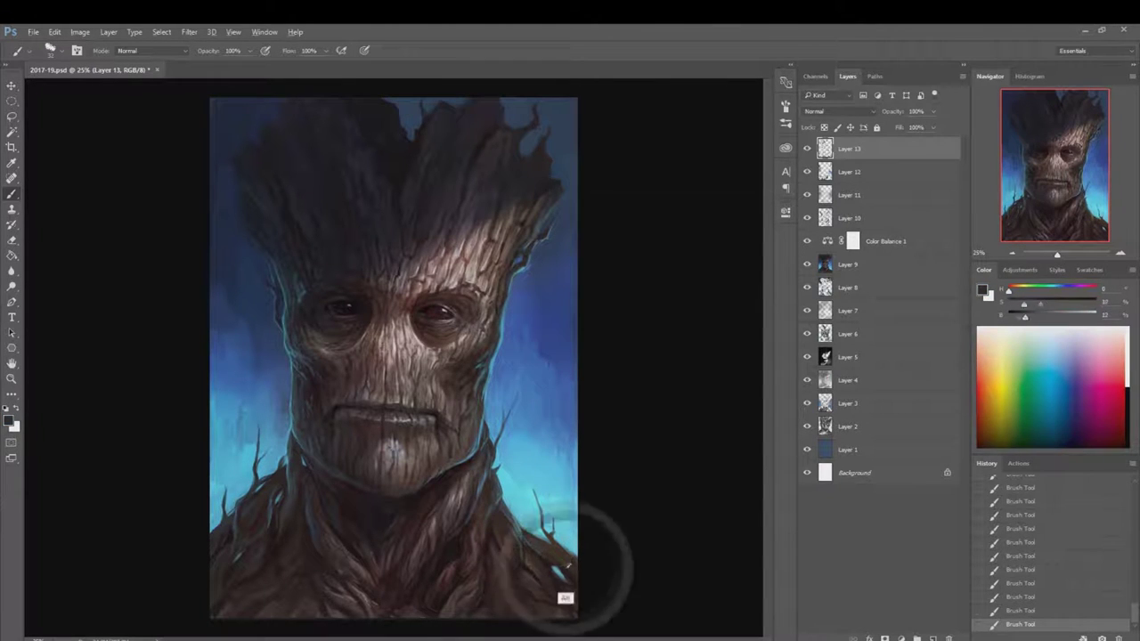
pyautogui.keyDown('alt'); pyautogui.click(562, 595); pyautogui.keyUp('alt')
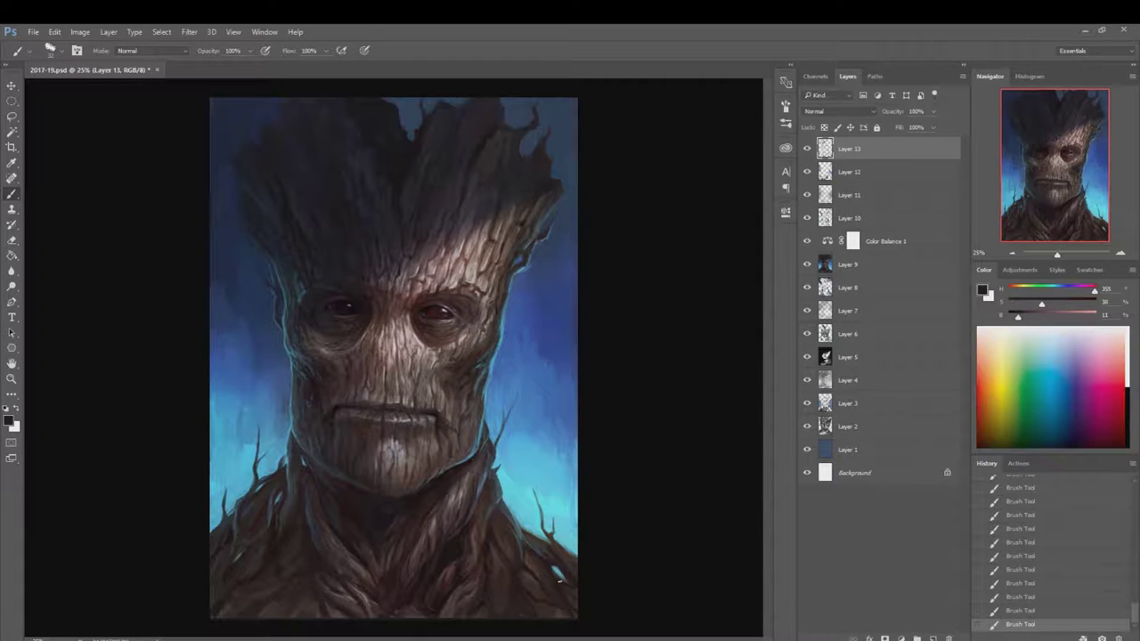
pyautogui.keyDown('alt'); pyautogui.click(522, 545); pyautogui.keyUp('alt')
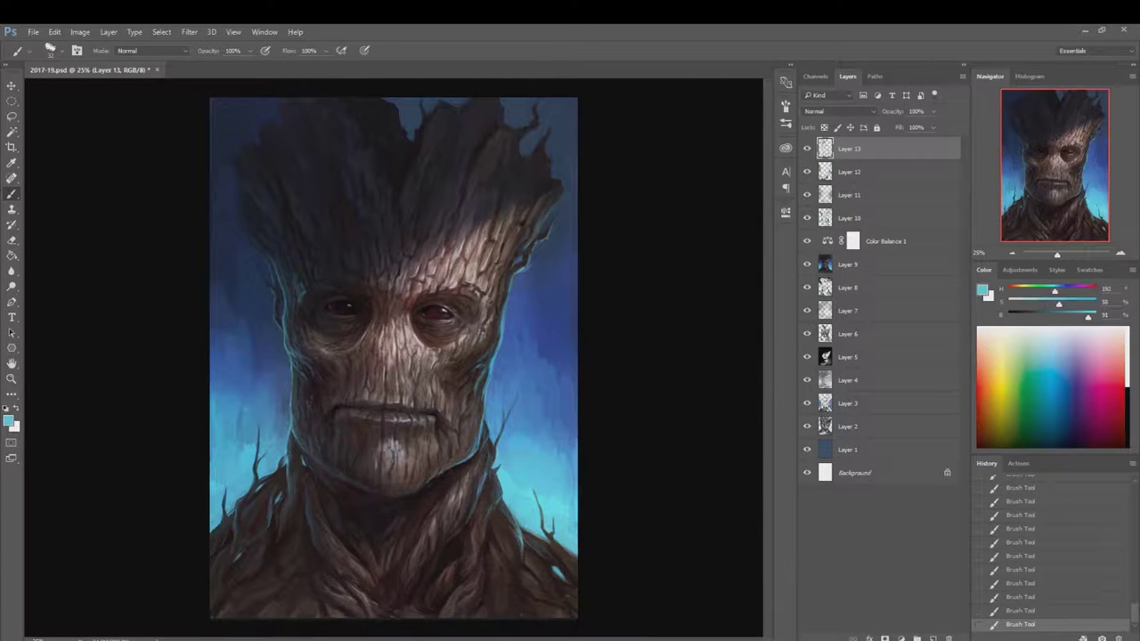
pyautogui.keyDown('alt'); pyautogui.click(519, 555); pyautogui.keyUp('alt')
pyautogui.keyDown('alt'); pyautogui.click(549, 572); pyautogui.keyUp('alt')
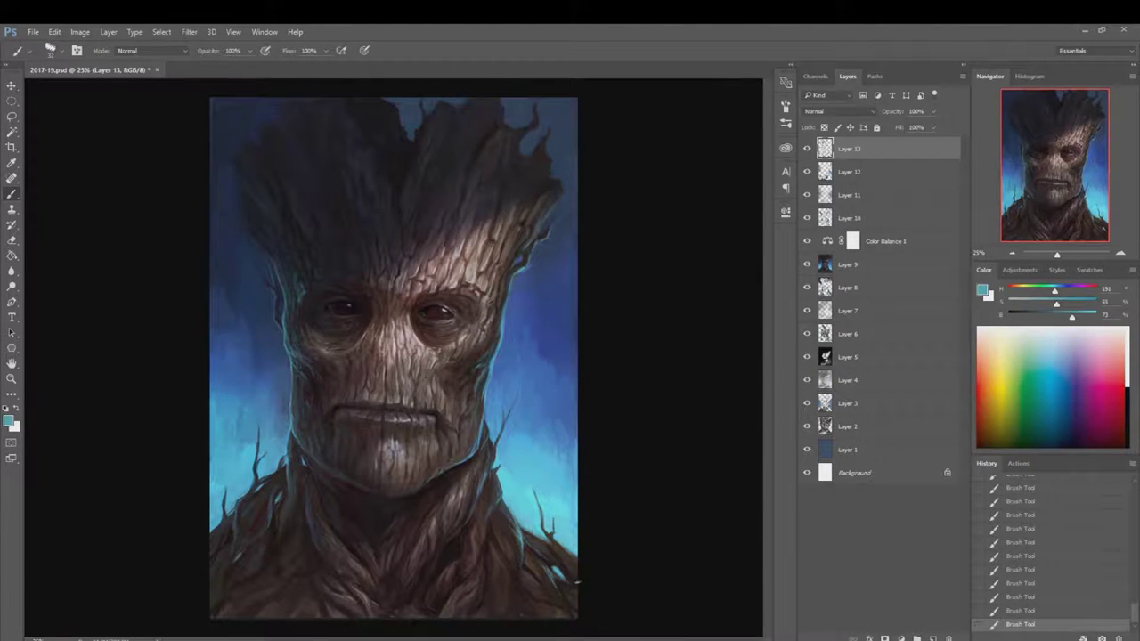
pyautogui.keyDown('alt'); pyautogui.click(393, 466); pyautogui.keyUp('alt')
pyautogui.keyDown('alt'); pyautogui.click(389, 502); pyautogui.keyUp('alt')
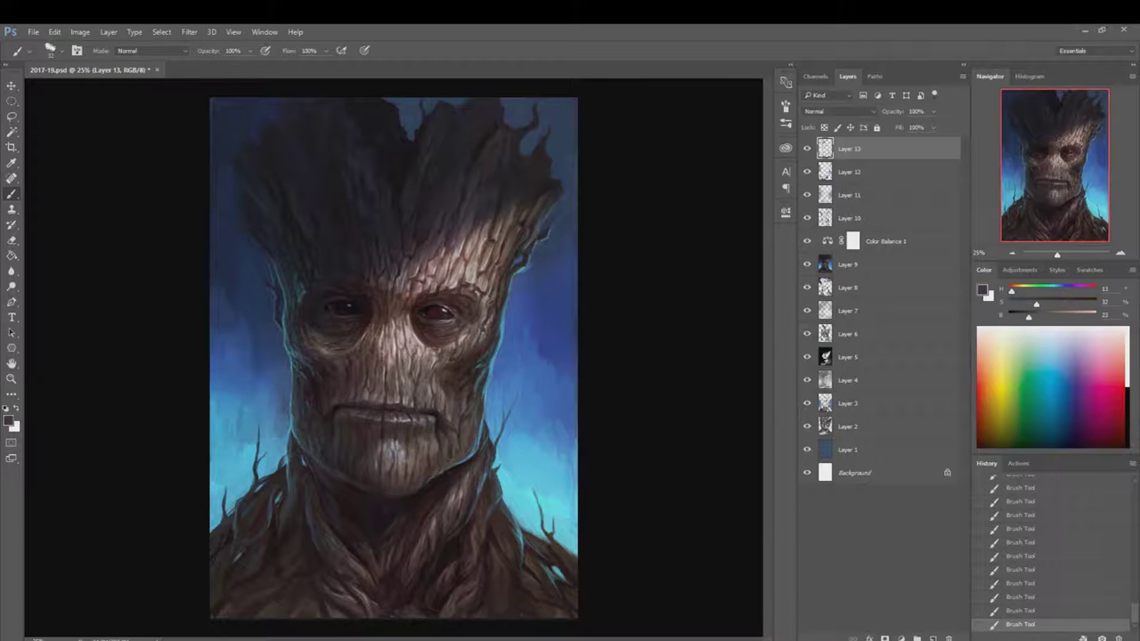
pyautogui.keyDown('alt'); pyautogui.click(429, 445); pyautogui.keyUp('alt')
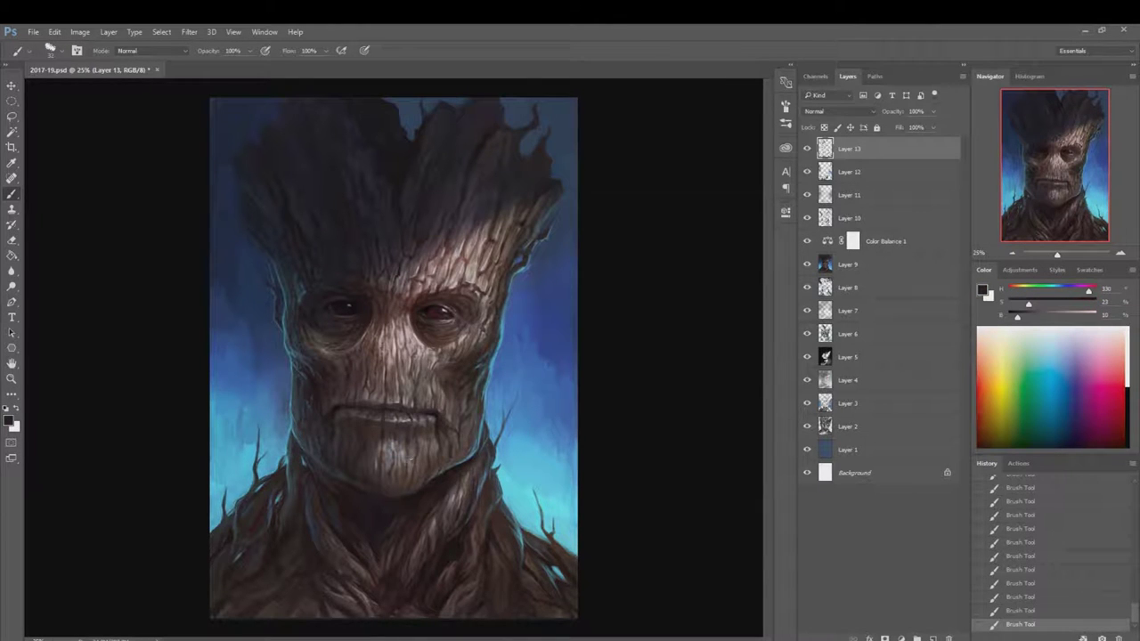
pyautogui.keyDown('alt'); pyautogui.click(403, 456); pyautogui.keyUp('alt')
pyautogui.keyDown('alt'); pyautogui.click(526, 378); pyautogui.keyUp('alt')
pyautogui.hotkey('ctrl', 'shift', 'alt', 'n')
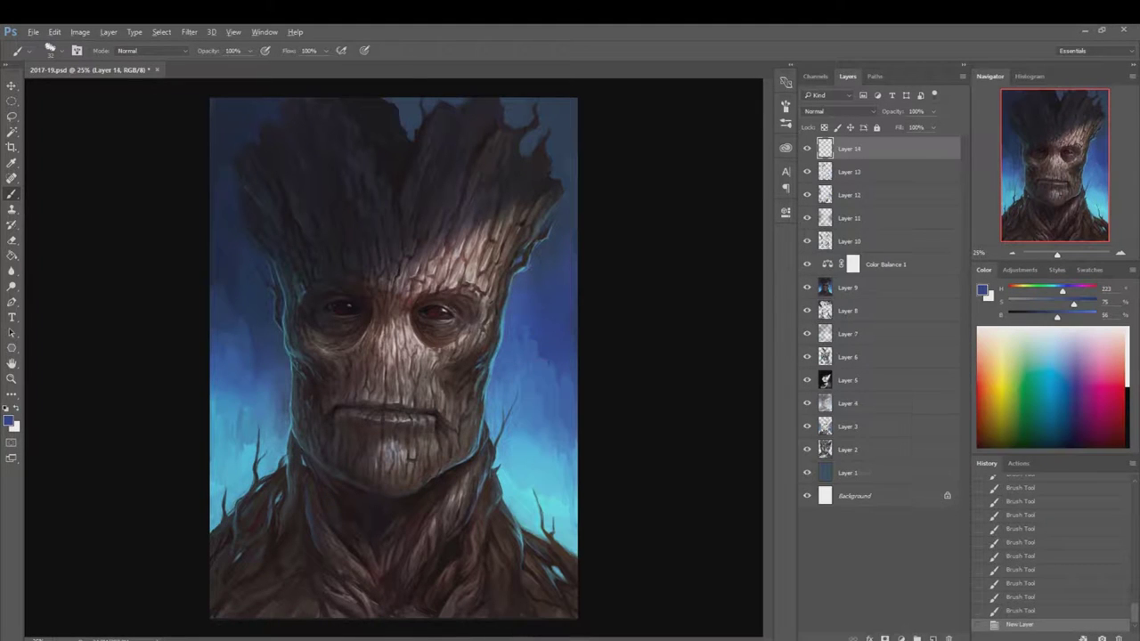
# - Choose a dark green and paint yellowish vine strokes across the neck
pyautogui.click(9, 420)
pyautogui.click(763, 338)
pyautogui.press('Return')
pyautogui.hotkey('ctrl', 'alt', 'z')
pyautogui.hotkey('ctrl', 'alt', 'z')
pyautogui.hotkey('ctrl', 'alt', 'z')
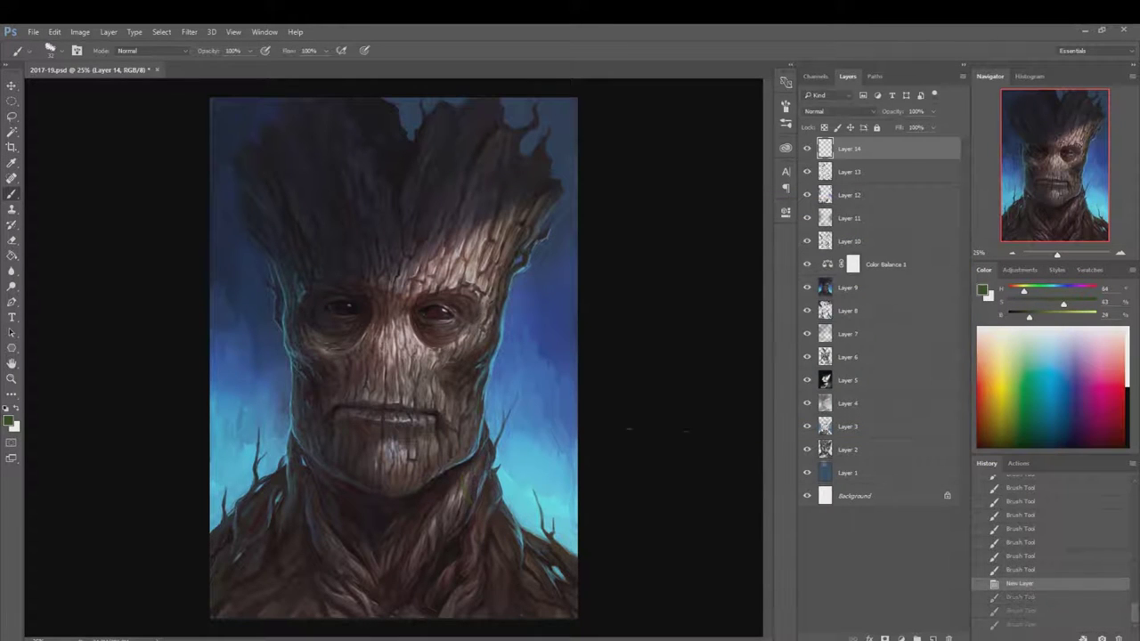
pyautogui.rightClick(528, 424)
pyautogui.moveTo(446, 532); pyautogui.dragTo(434, 589)
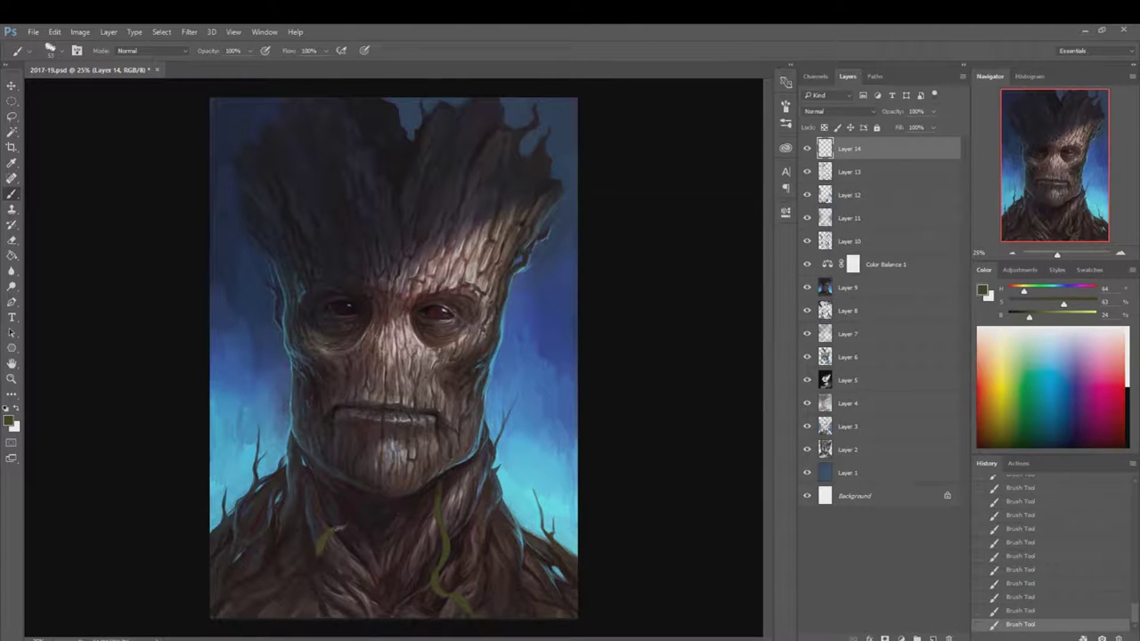
pyautogui.moveTo(340, 529); pyautogui.dragTo(356, 530)
# - Darken the neck vines and add olive-green strands
pyautogui.rightClick(451, 370)
pyautogui.moveTo(438, 477); pyautogui.dragTo(440, 513)
pyautogui.moveTo(444, 552); pyautogui.dragTo(468, 615)
pyautogui.moveTo(348, 503); pyautogui.dragTo(298, 588)
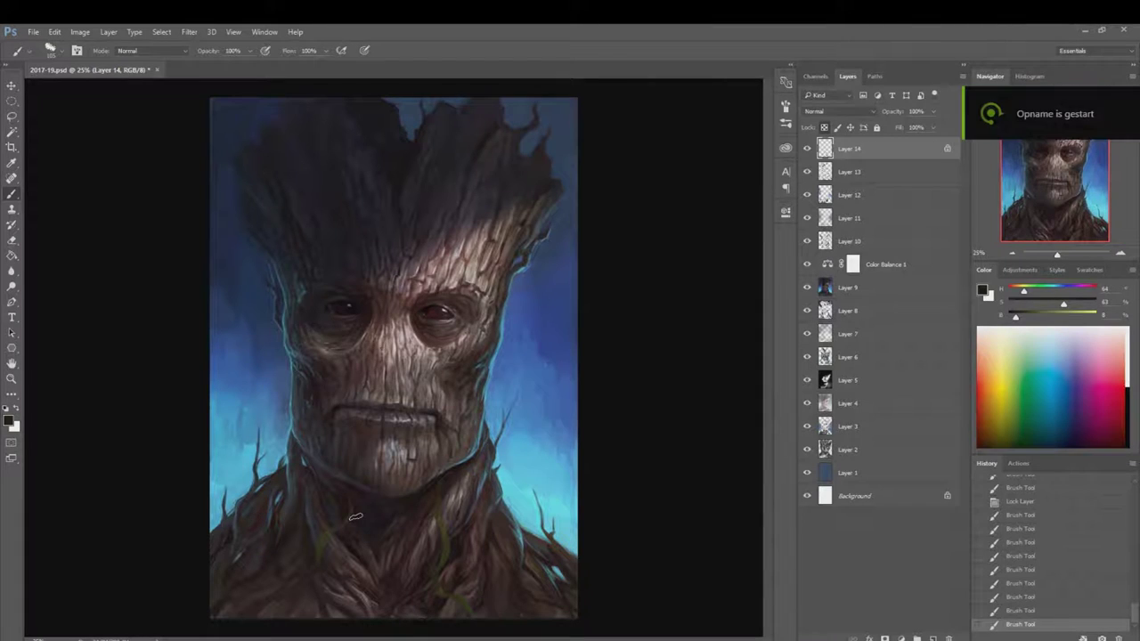
pyautogui.keyDown('alt'); pyautogui.click(441, 525); pyautogui.keyUp('alt')
pyautogui.moveTo(439, 518)
pyautogui.mouseDown()
pyautogui.moveTo(456, 536)
pyautogui.moveTo(449, 523)
pyautogui.mouseUp()
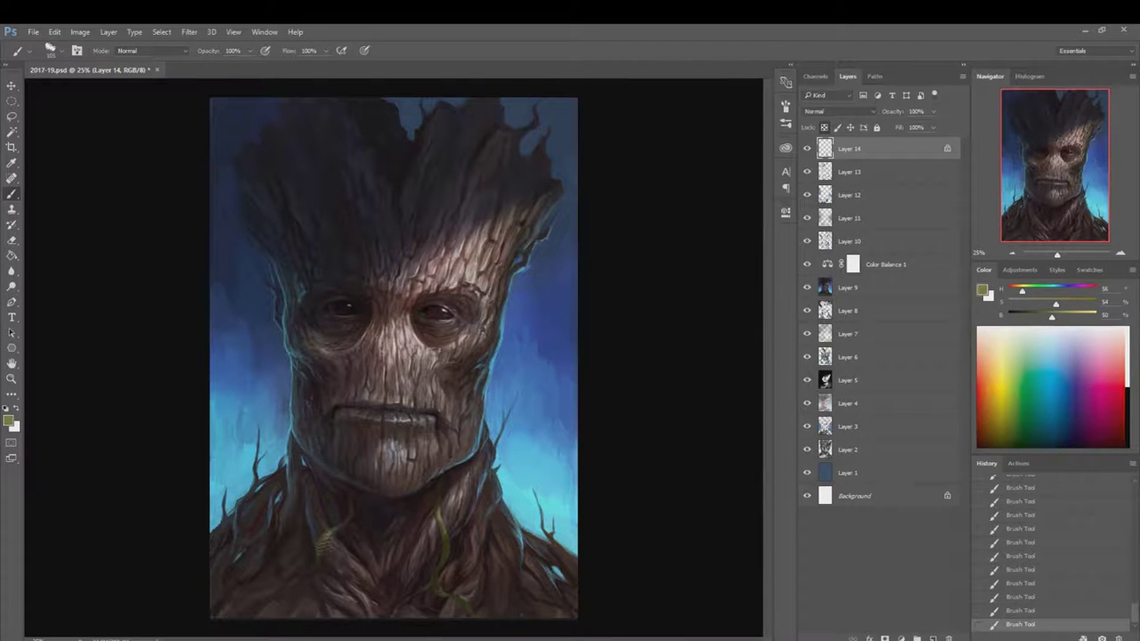
# - Shift the hue and lower the saturation of the vine strands via Ctrl+U
pyautogui.hotkey('ctrl', 'u')
pyautogui.moveTo(832, 386); pyautogui.dragTo(812, 415)
pyautogui.press('Return')
pyautogui.press('b')
# - Touch up the neck vines and lock transparency on Layer 14
pyautogui.press('/')
pyautogui.rightClick(595, 403)
pyautogui.click(458, 497)
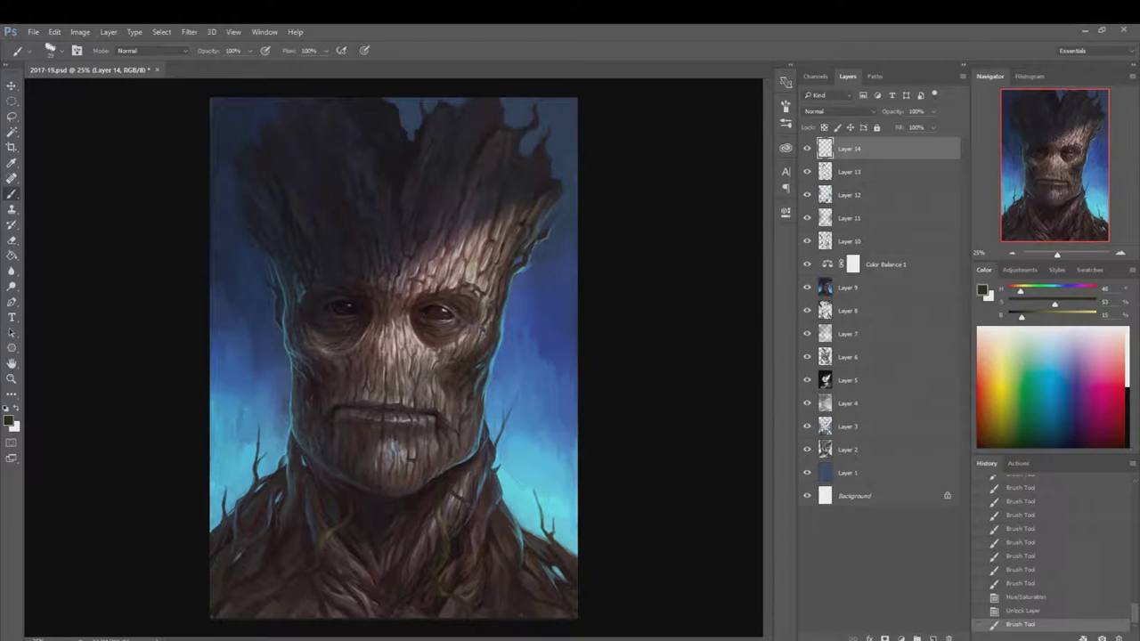
pyautogui.moveTo(431, 520); pyautogui.dragTo(445, 507)
pyautogui.press('/')
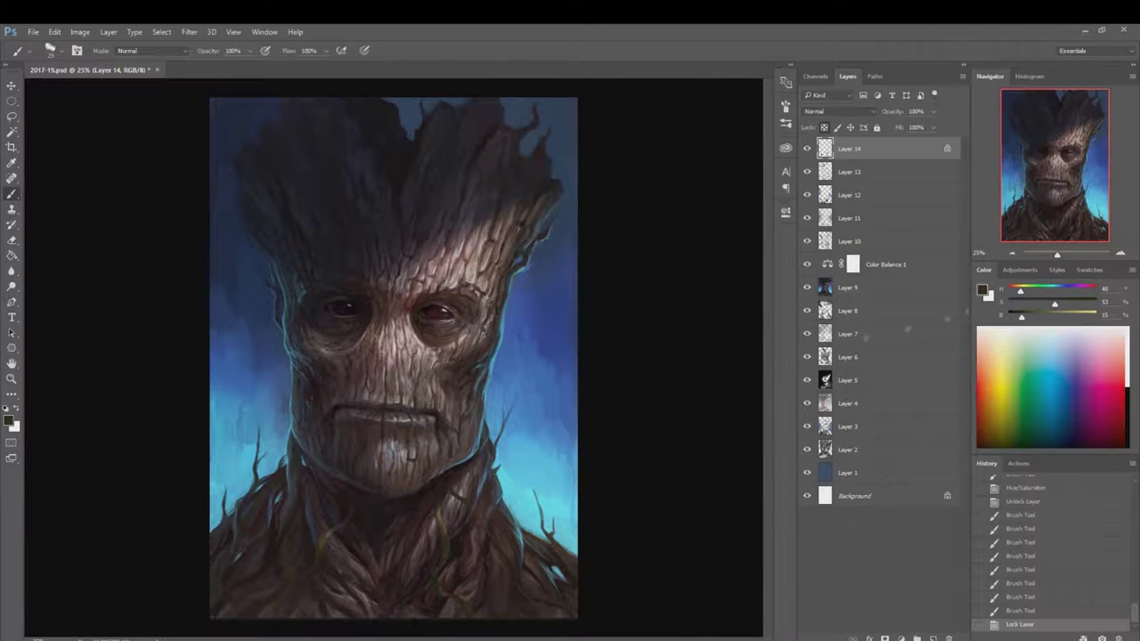
# - Add Layer 15 and paint small dark strokes on the lower neck and trunk
pyautogui.moveTo(1021, 317); pyautogui.dragTo(1057, 324)
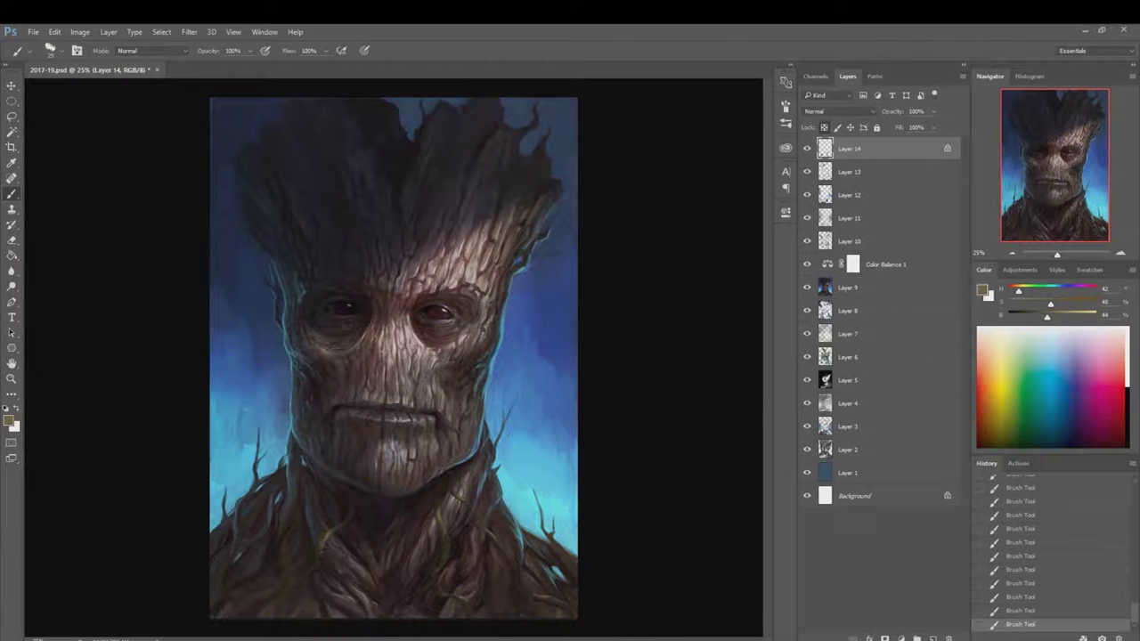
pyautogui.keyDown('alt'); pyautogui.click(293, 611); pyautogui.keyUp('alt')
pyautogui.hotkey('ctrl', 'shift', 'alt', 'n')
pyautogui.moveTo(419, 527); pyautogui.dragTo(457, 497)
pyautogui.moveTo(454, 504); pyautogui.dragTo(465, 493)
pyautogui.moveTo(499, 594); pyautogui.dragTo(525, 595)
pyautogui.moveTo(460, 625); pyautogui.dragTo(508, 589)
pyautogui.moveTo(498, 600); pyautogui.dragTo(512, 592)
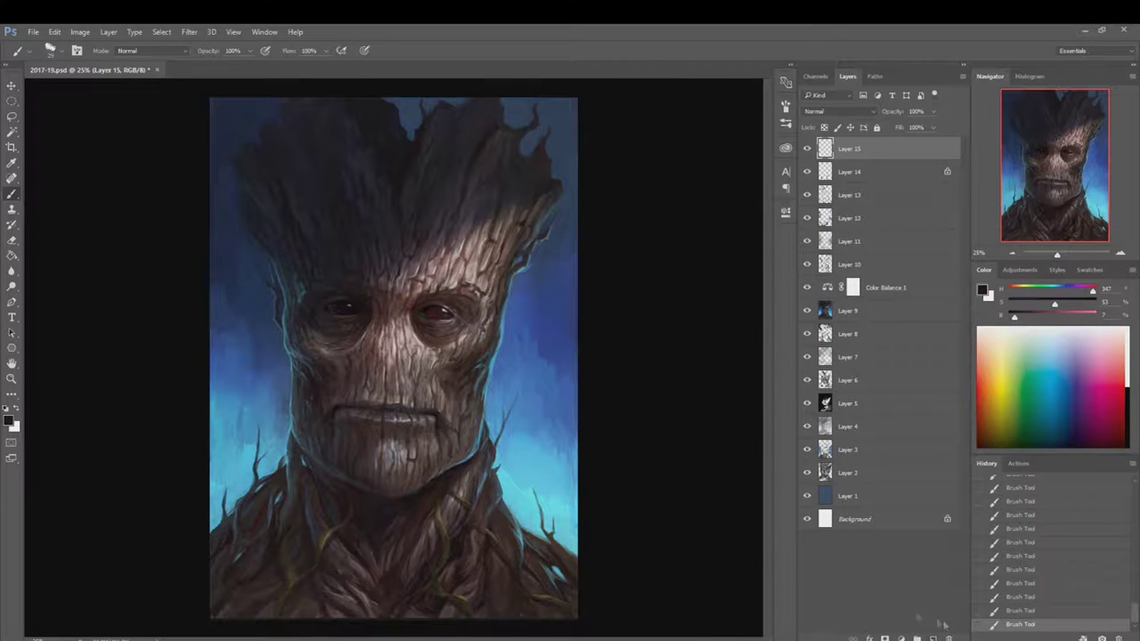
# - Add new Layer 16 and choose a textured brush preset for the crown
pyautogui.hotkey('shift', 'ctrl', 'alt', 'n')
pyautogui.rightClick(427, 373)
pyautogui.scroll(1, 552, 534)
pyautogui.doubleClick(461, 411)
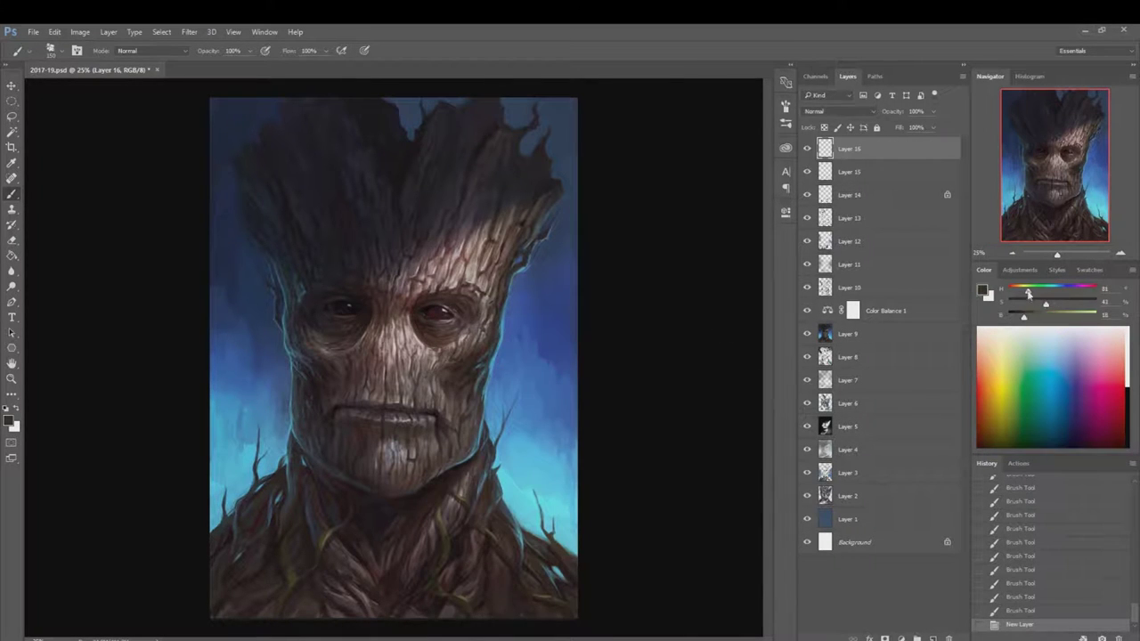
# - Paint dark strokes and olive-green moss into the top of Groot's crown
pyautogui.moveTo(418, 133); pyautogui.dragTo(425, 129)
pyautogui.hotkey('ctrl', 'alt', 'z')
pyautogui.hotkey('ctrl', 'alt', 'z')
pyautogui.moveTo(424, 132); pyautogui.dragTo(418, 192)
pyautogui.moveTo(418, 151); pyautogui.dragTo(400, 200)
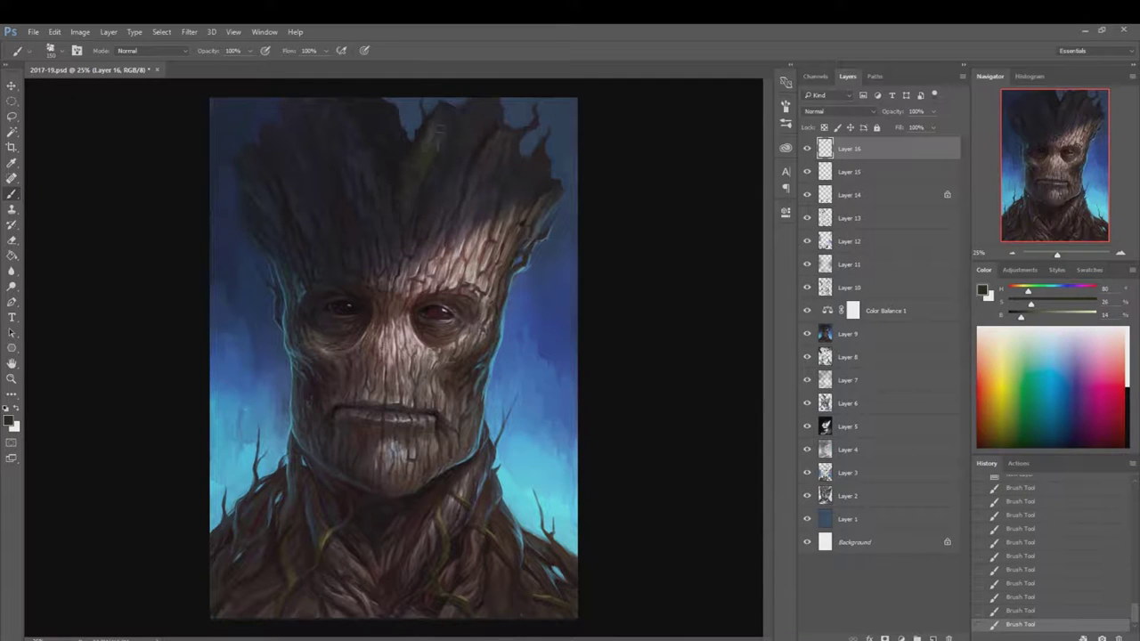
pyautogui.moveTo(356, 130); pyautogui.dragTo(379, 189)
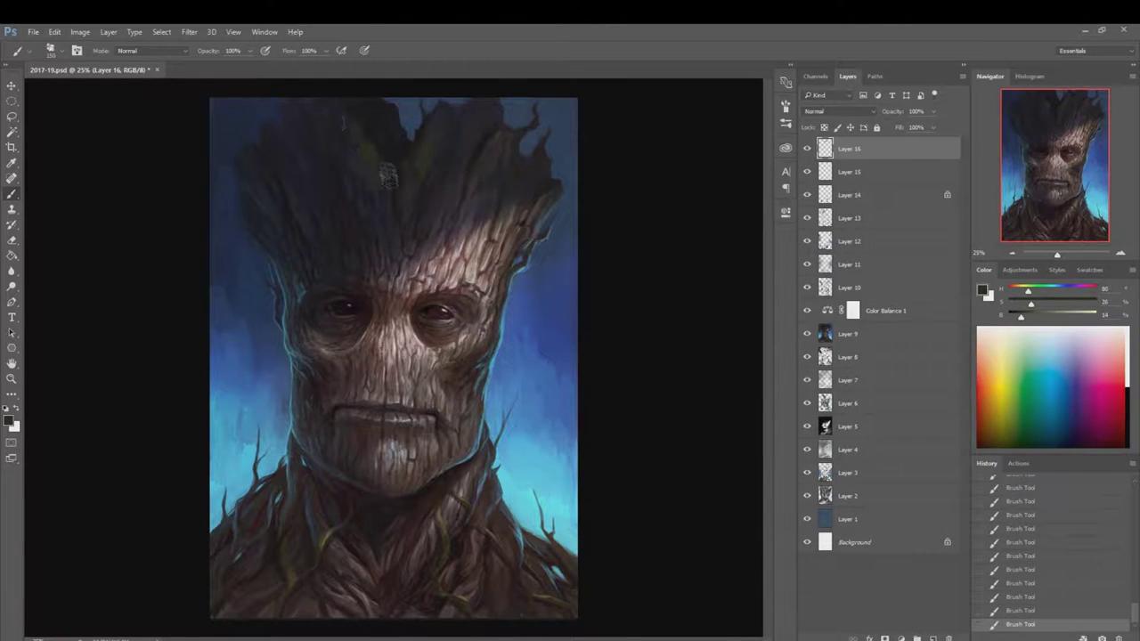
pyautogui.moveTo(306, 141); pyautogui.dragTo(293, 111)
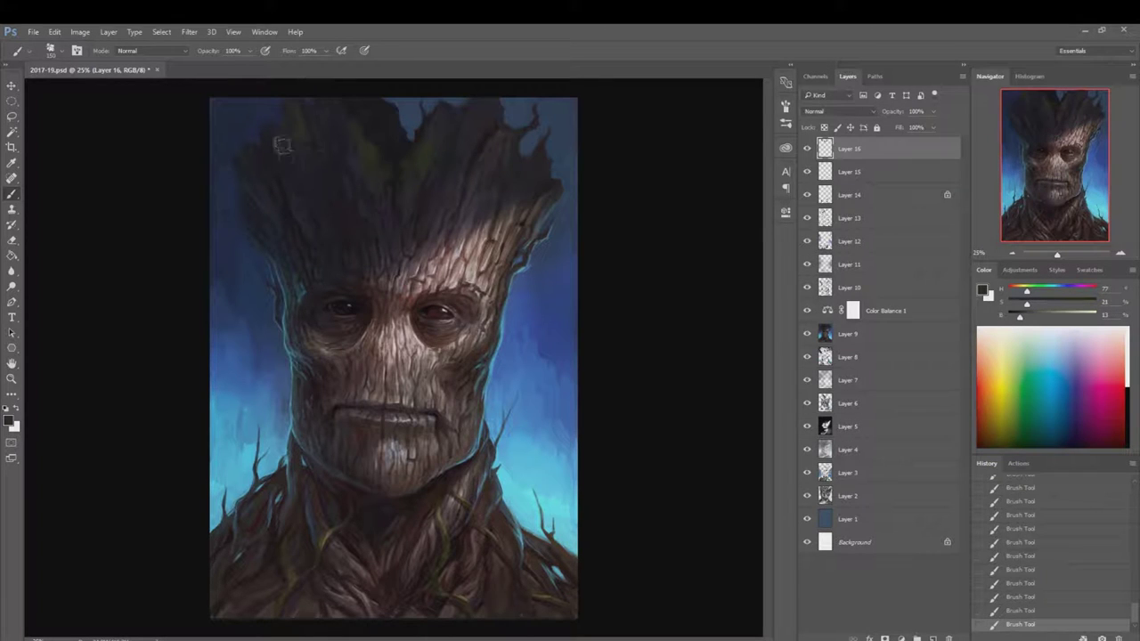
# - Sample olive-brown, dark brown and bluish crown tones, then add empty Layer 17
pyautogui.keyDown('alt'); pyautogui.click(328, 561); pyautogui.keyUp('alt')
pyautogui.keyDown('alt'); pyautogui.click(444, 577); pyautogui.keyUp('alt')
pyautogui.keyDown('alt'); pyautogui.click(428, 157); pyautogui.keyUp('alt')
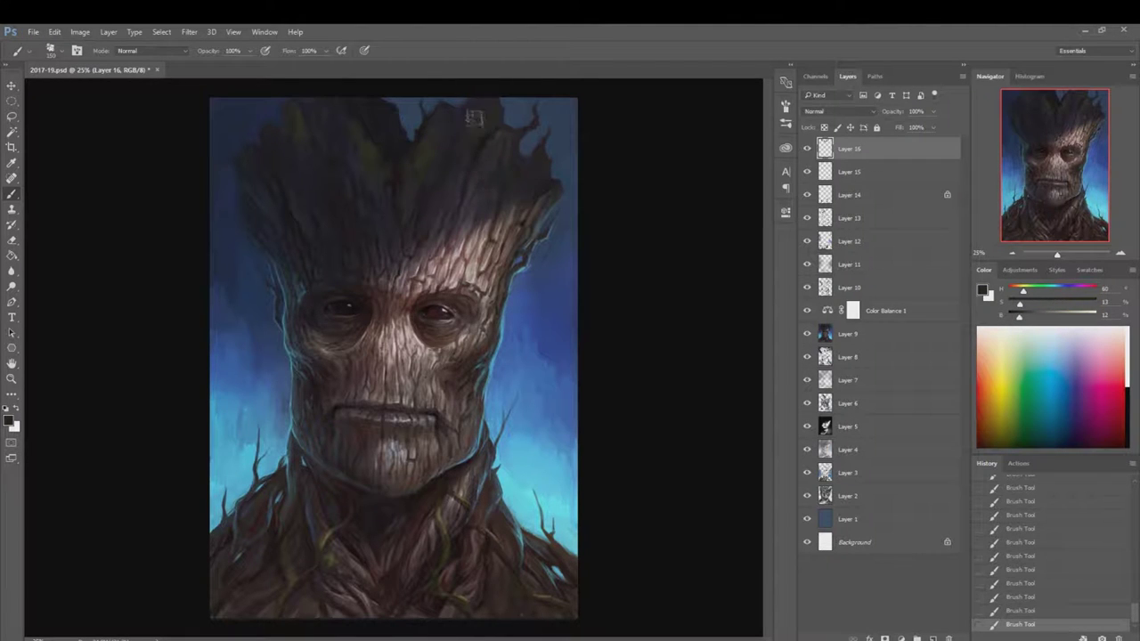
pyautogui.keyDown('alt'); pyautogui.click(313, 190); pyautogui.keyUp('alt')
pyautogui.keyDown('alt'); pyautogui.click(298, 149); pyautogui.keyUp('alt')
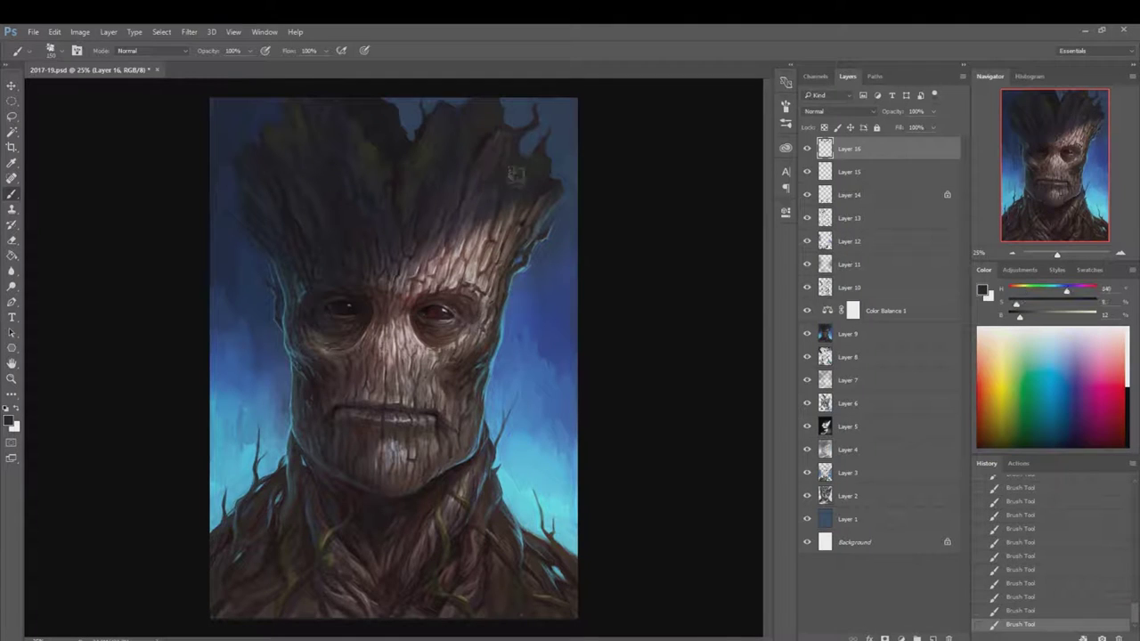
pyautogui.rightClick(422, 254)
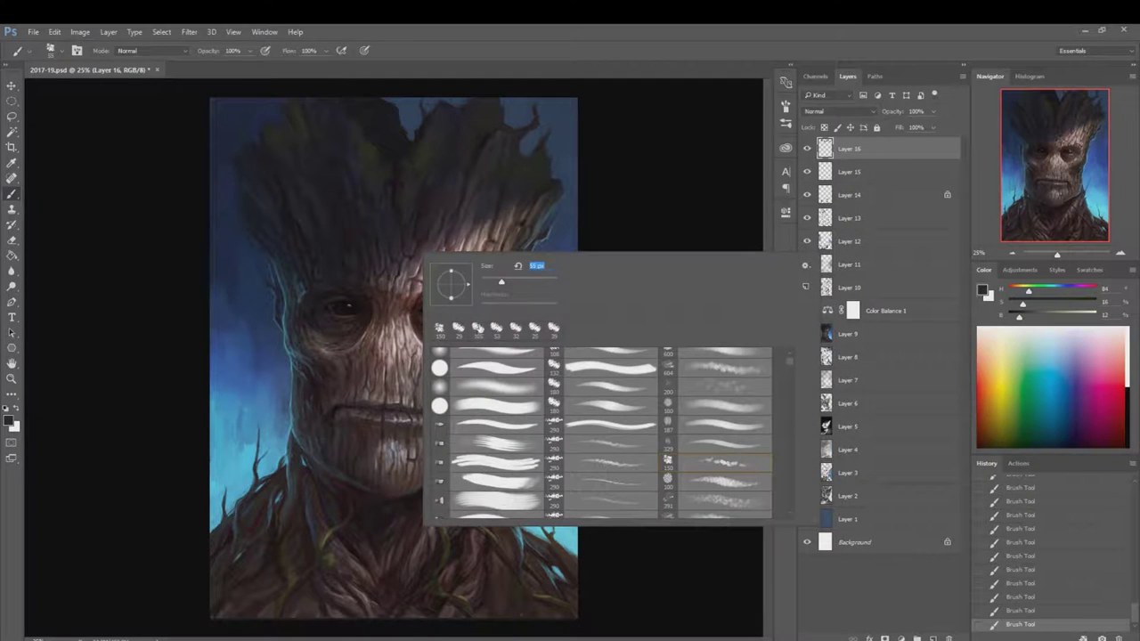
pyautogui.press('Return')
pyautogui.hotkey('ctrl', 'shift', 'alt', 'n')
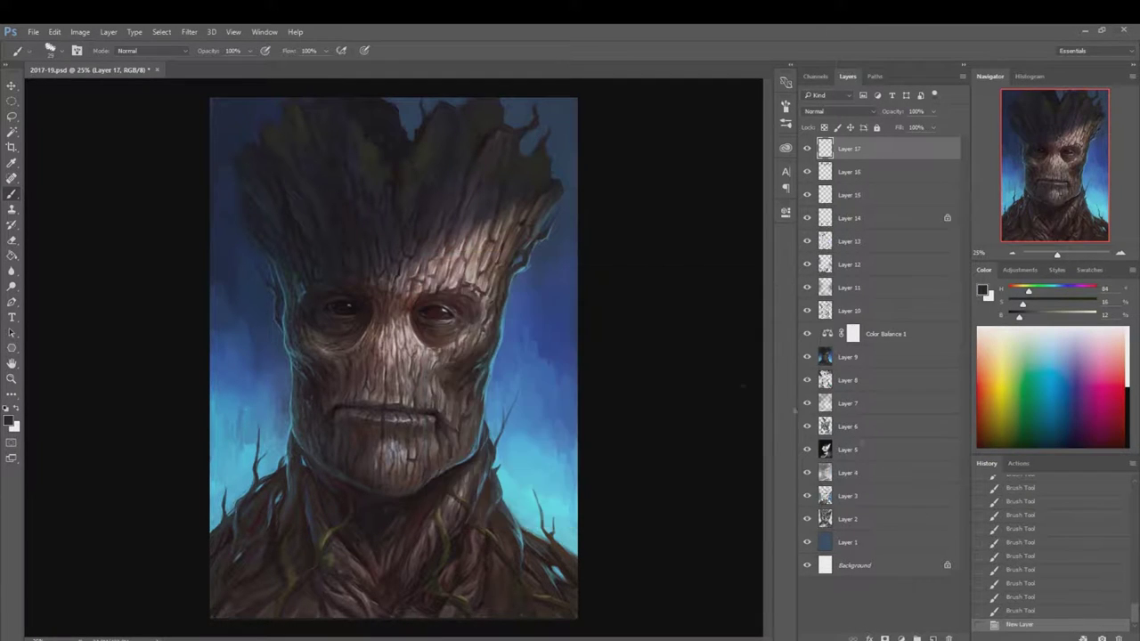
# - Zoom in on the eyes and paint a near-white stroke under the right eye
pyautogui.click(1122, 254)
pyautogui.press('x')
pyautogui.rightClick(589, 246)
pyautogui.press('Return')
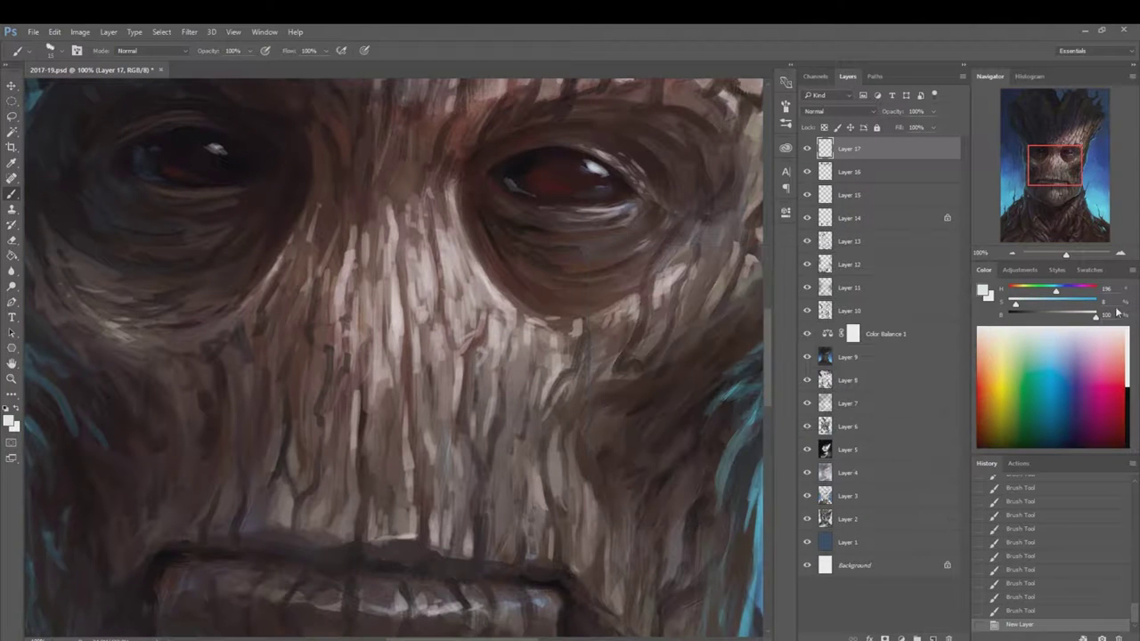
pyautogui.moveTo(599, 211); pyautogui.dragTo(614, 207)
# - Sample bark browns and dark red, then paint red into the right pupil
pyautogui.keyDown('alt'); pyautogui.click(311, 233); pyautogui.keyUp('alt')
pyautogui.keyDown('alt'); pyautogui.click(185, 193); pyautogui.keyUp('alt')
pyautogui.keyDown('alt'); pyautogui.click(517, 139); pyautogui.keyUp('alt')
pyautogui.keyDown('alt'); pyautogui.click(637, 159); pyautogui.keyUp('alt')
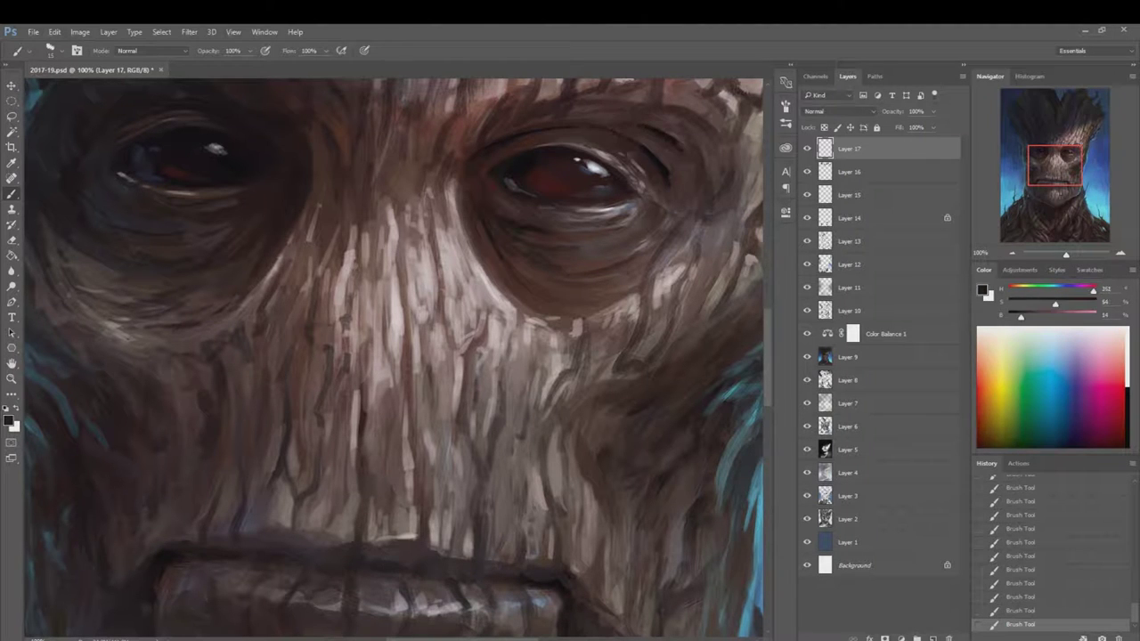
pyautogui.keyDown('alt'); pyautogui.click(624, 178); pyautogui.keyUp('alt')
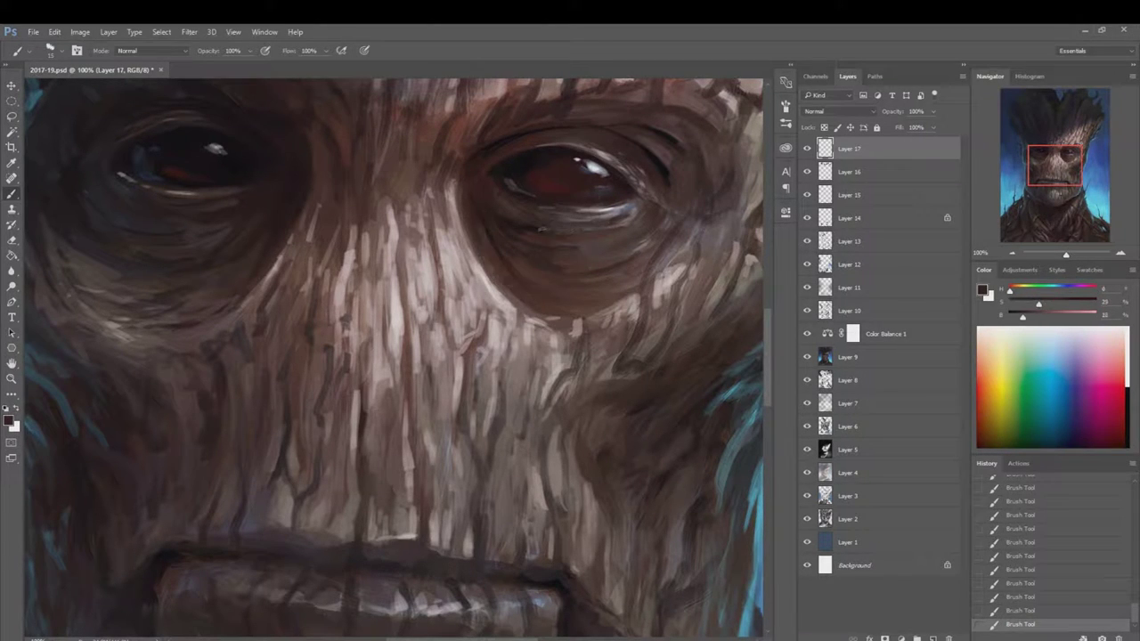
pyautogui.keyDown('alt'); pyautogui.click(494, 175); pyautogui.keyUp('alt')
pyautogui.keyDown('alt'); pyautogui.click(491, 221); pyautogui.keyUp('alt')
pyautogui.keyDown('alt'); pyautogui.click(496, 171); pyautogui.keyUp('alt')
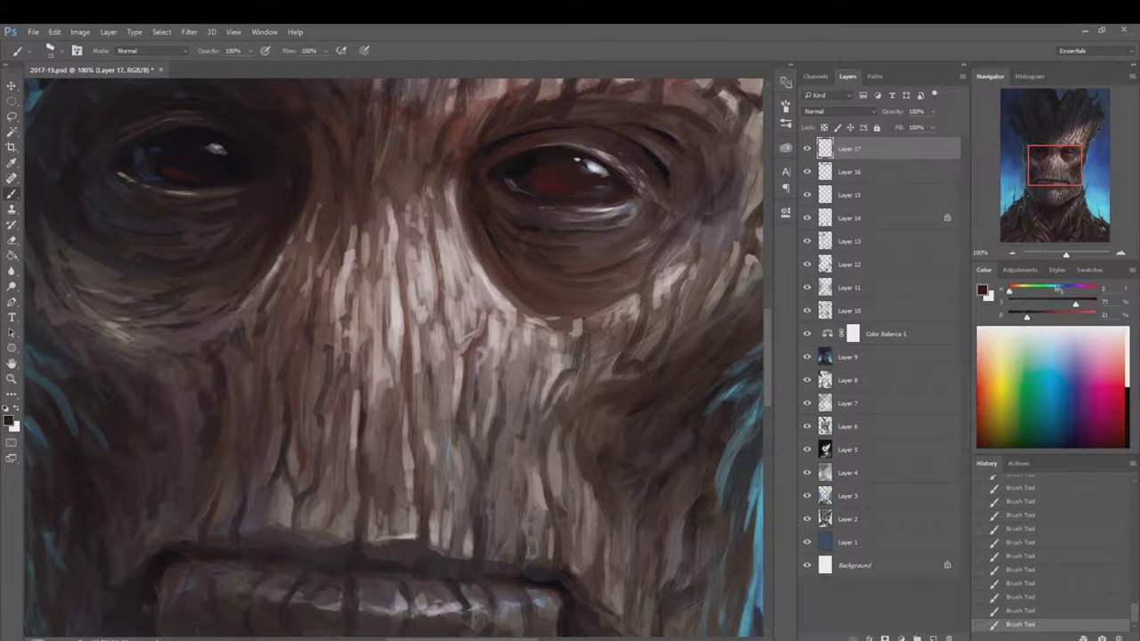
pyautogui.moveTo(531, 182); pyautogui.dragTo(545, 210)
# - Zoom out, paint small strokes into the left eye, and add an Overlay-blended layer
pyautogui.keyDown('alt'); pyautogui.click(552, 178); pyautogui.keyUp('alt')
pyautogui.rightClick(614, 198)
pyautogui.press('Escape')
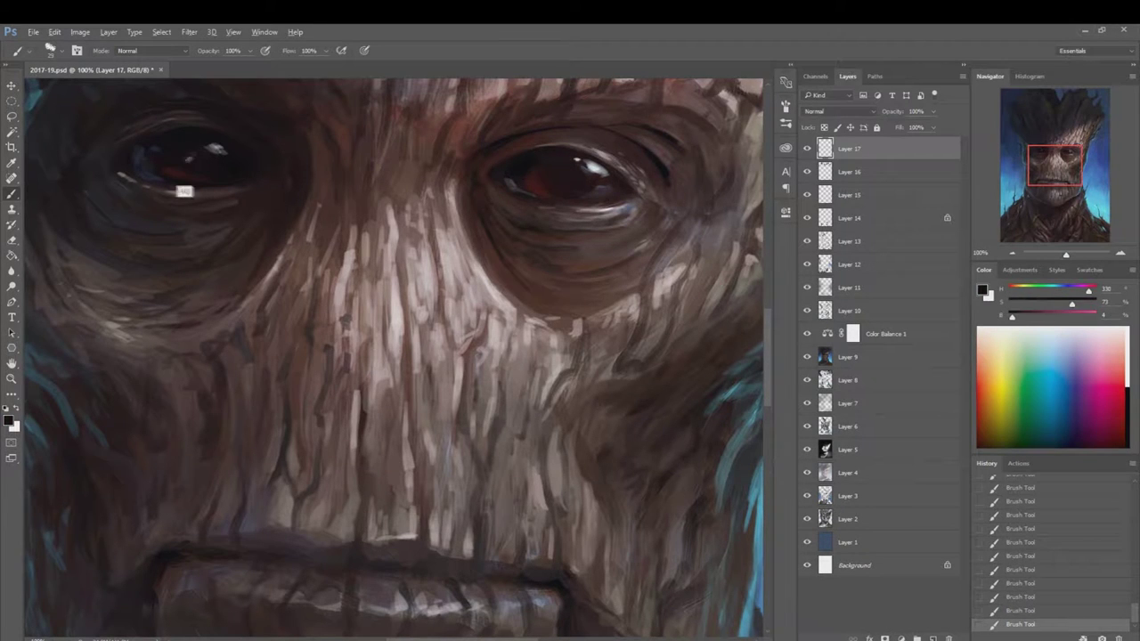
pyautogui.hotkey('ctrl', '0')
pyautogui.scroll(3, 250, 322)
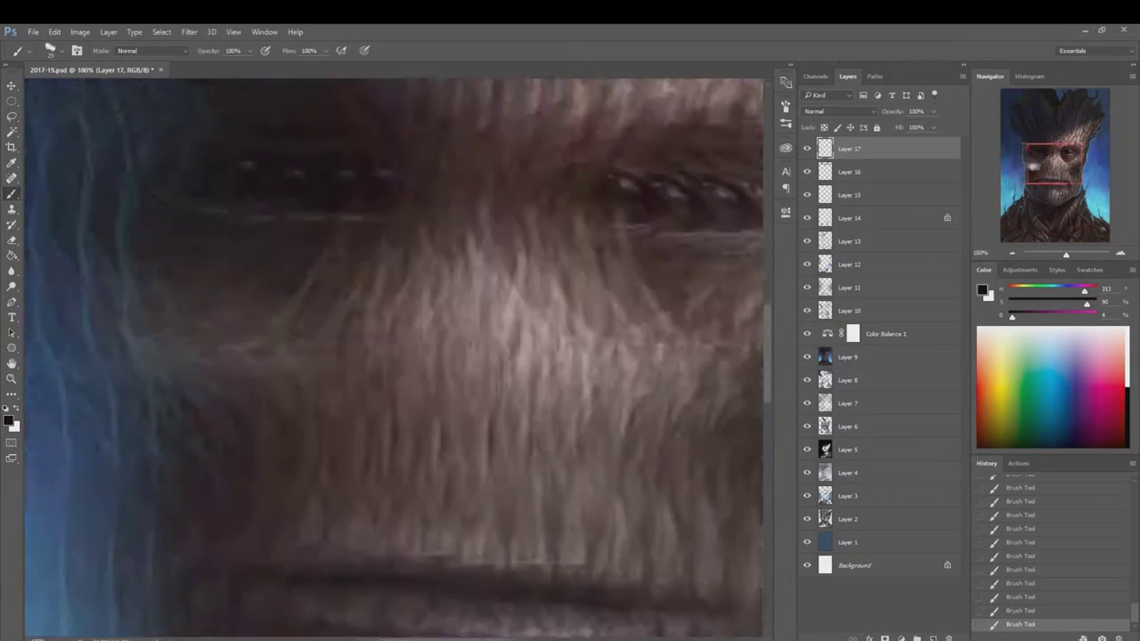
pyautogui.keyDown('alt'); pyautogui.click(426, 271); pyautogui.keyUp('alt')
pyautogui.moveTo(450, 247)
pyautogui.mouseDown()
pyautogui.moveTo(468, 239)
pyautogui.moveTo(497, 268)
pyautogui.mouseUp()
pyautogui.keyDown('alt'); pyautogui.click(411, 275); pyautogui.keyUp('alt')
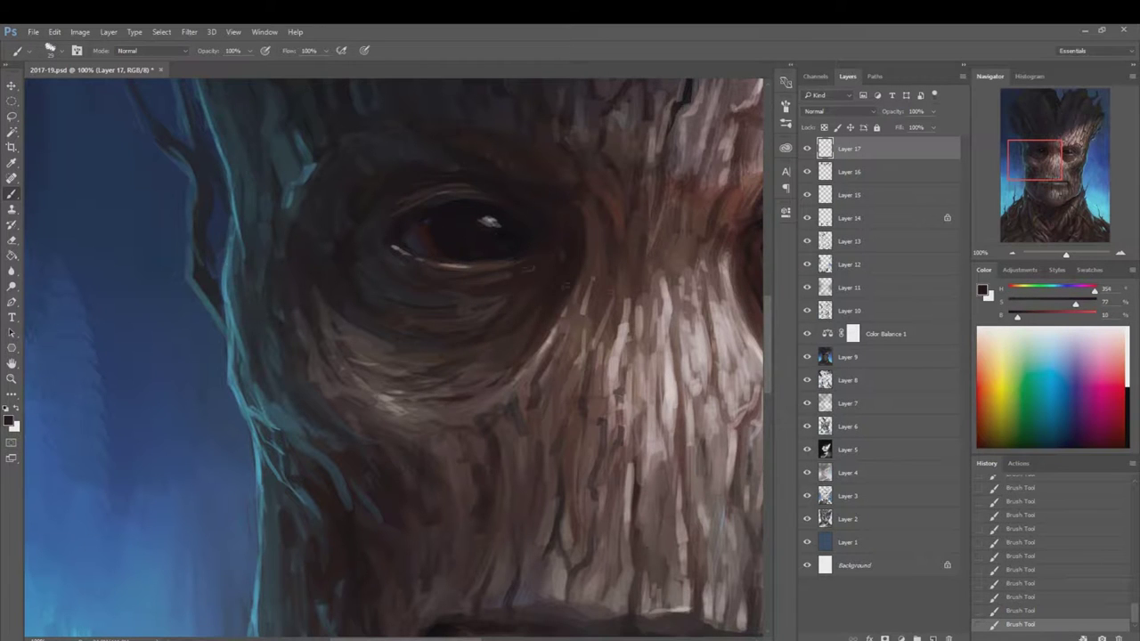
pyautogui.scroll(-3, 472, 267)
pyautogui.hotkey('ctrl', 'shift', 'alt', 'n')
pyautogui.hotkey('shift', 'alt', 'o')
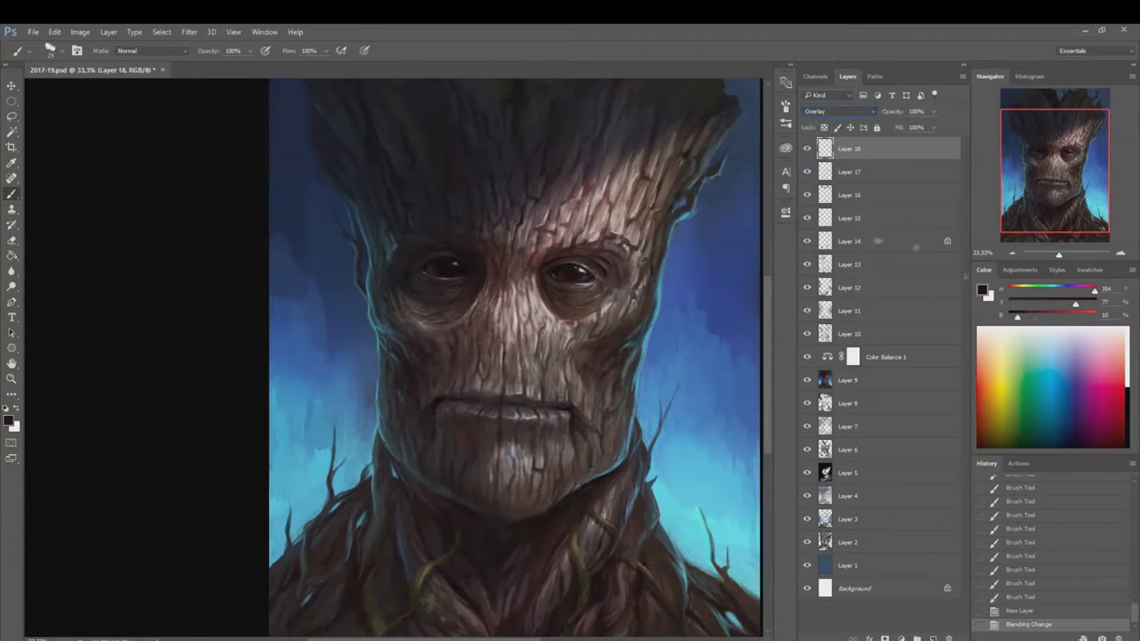
# - Shade the right eye, nose bridge, chin, jaw and left face edge with overlay strokes
pyautogui.rightClick(581, 318)
pyautogui.press('Return')
pyautogui.moveTo(579, 236); pyautogui.dragTo(623, 268)
pyautogui.moveTo(490, 236); pyautogui.dragTo(534, 263)
pyautogui.moveTo(581, 459); pyautogui.dragTo(619, 481)
pyautogui.moveTo(461, 499); pyautogui.dragTo(579, 490)
pyautogui.moveTo(401, 454); pyautogui.dragTo(436, 474)
pyautogui.moveTo(374, 322); pyautogui.dragTo(396, 348)
# - Add more overlay shading to the face, zoom out, and create Layer 19
pyautogui.moveTo(668, 120); pyautogui.dragTo(675, 138)
pyautogui.moveTo(472, 583); pyautogui.dragTo(499, 615)
pyautogui.moveTo(617, 479); pyautogui.dragTo(656, 266)
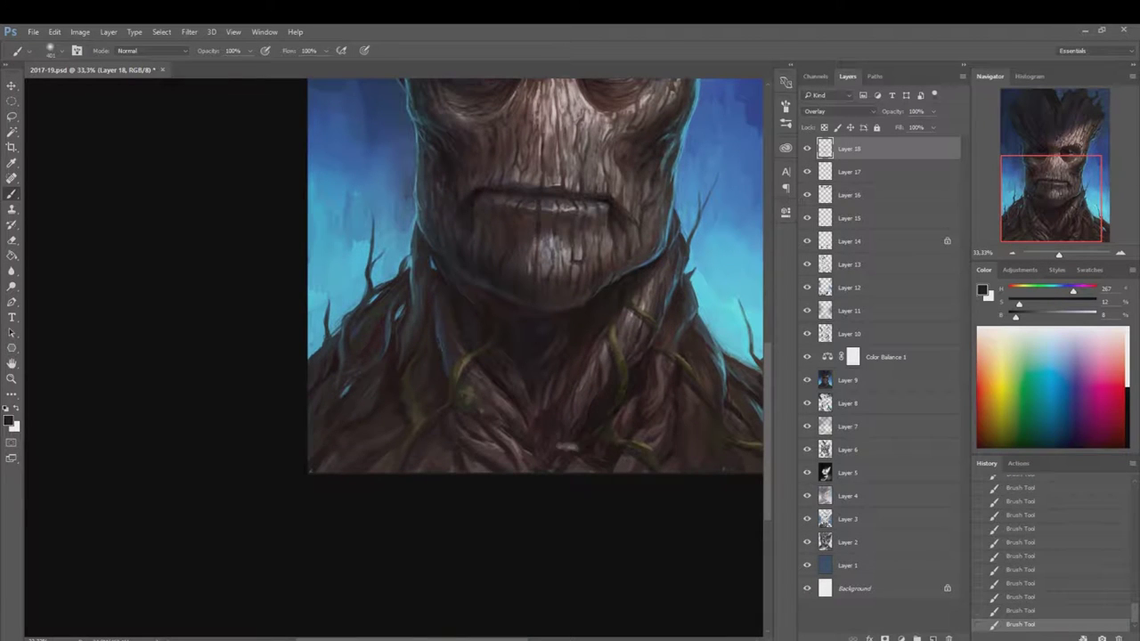
pyautogui.hotkey('ctrl', '-')
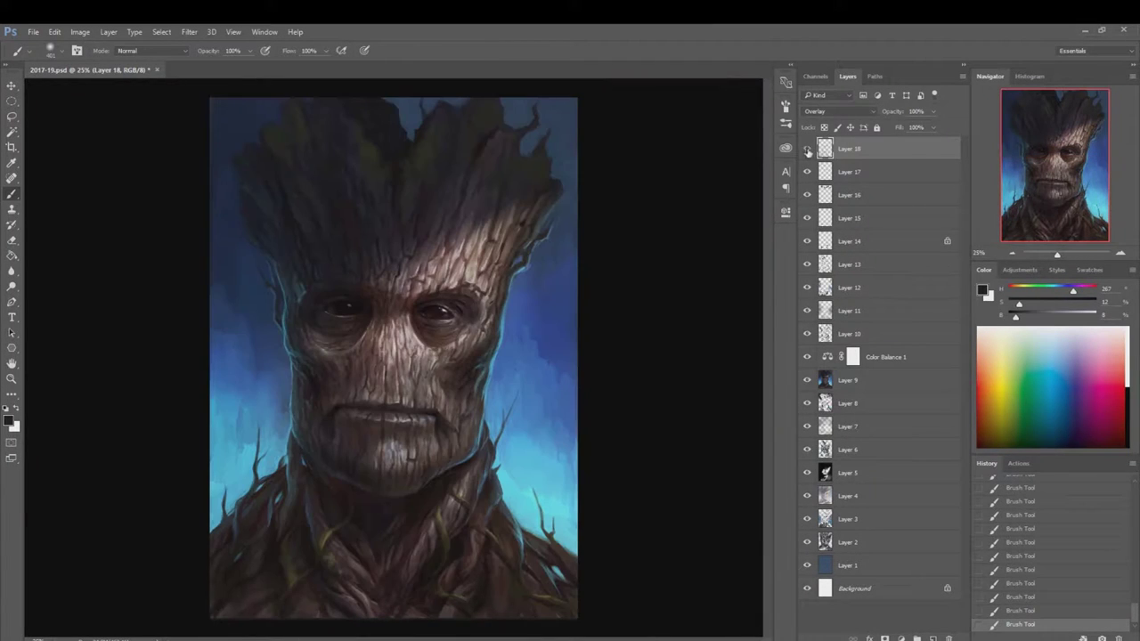
pyautogui.rightClick(494, 303)
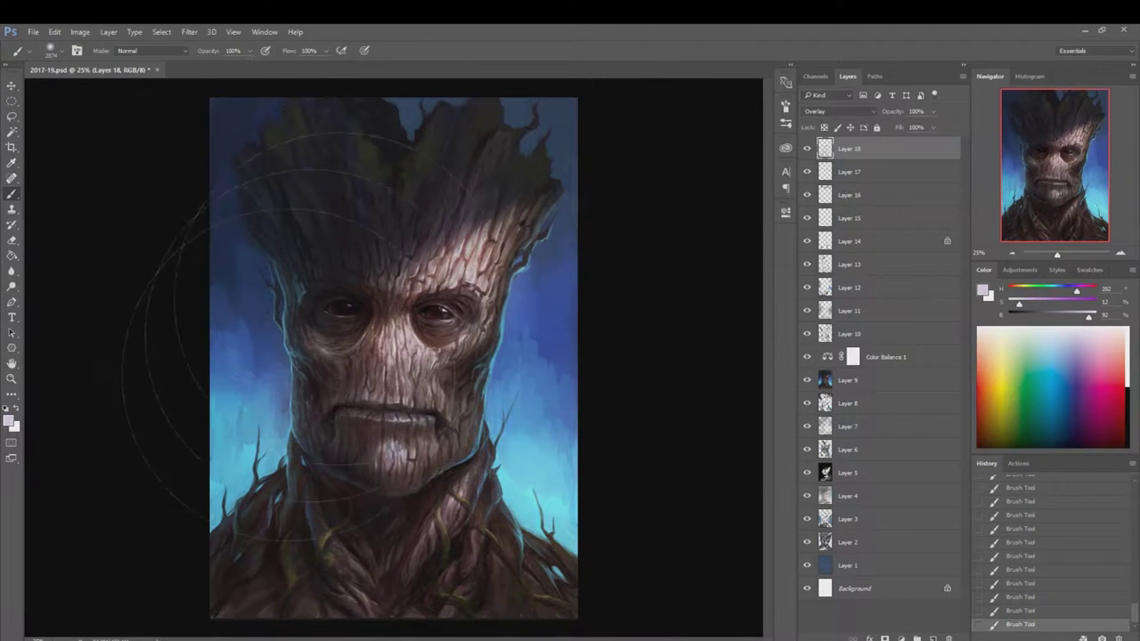
pyautogui.hotkey('ctrl', 'shift', 'alt', 'n')
pyautogui.rightClick(427, 410)
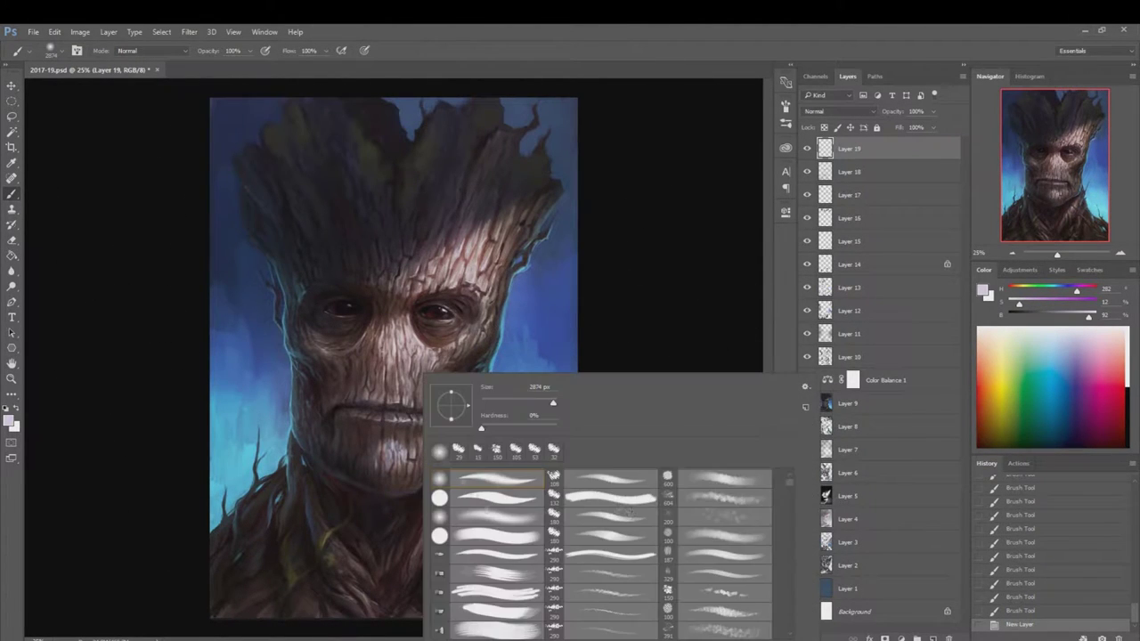
# - Paint blue glow strokes beside the neck using blues sampled from the background
pyautogui.press('Return')
pyautogui.keyDown('alt'); pyautogui.click(563, 347); pyautogui.keyUp('alt')
pyautogui.moveTo(502, 370); pyautogui.dragTo(514, 429)
pyautogui.keyDown('alt'); pyautogui.click(560, 329); pyautogui.keyUp('alt')
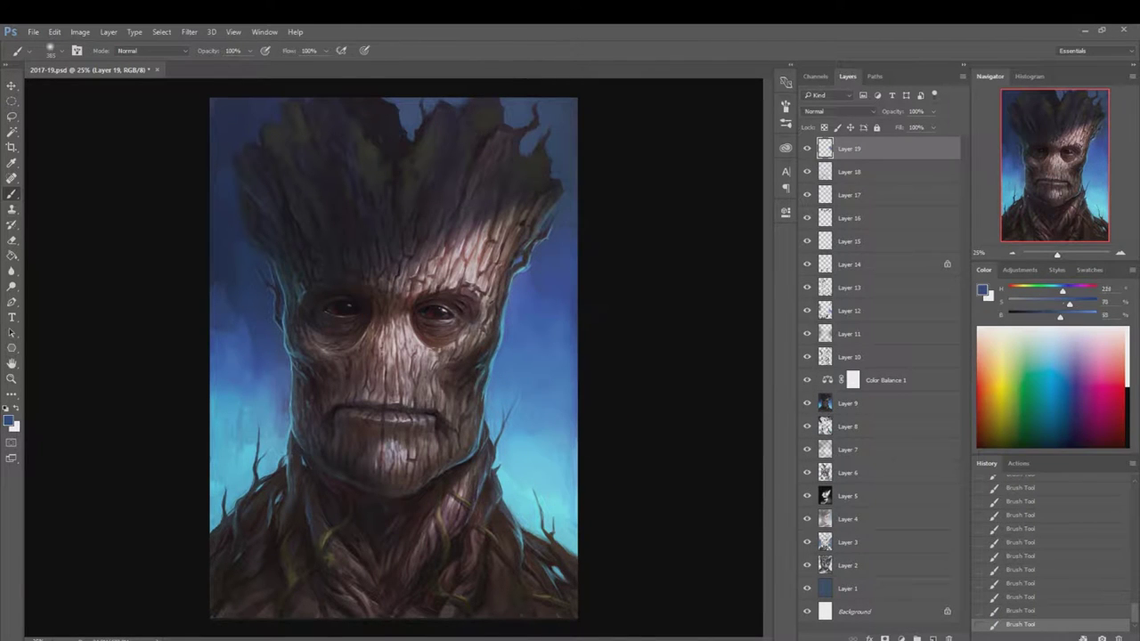
pyautogui.keyDown('alt'); pyautogui.click(250, 440); pyautogui.keyUp('alt')
pyautogui.keyDown('alt'); pyautogui.click(227, 440); pyautogui.keyUp('alt')
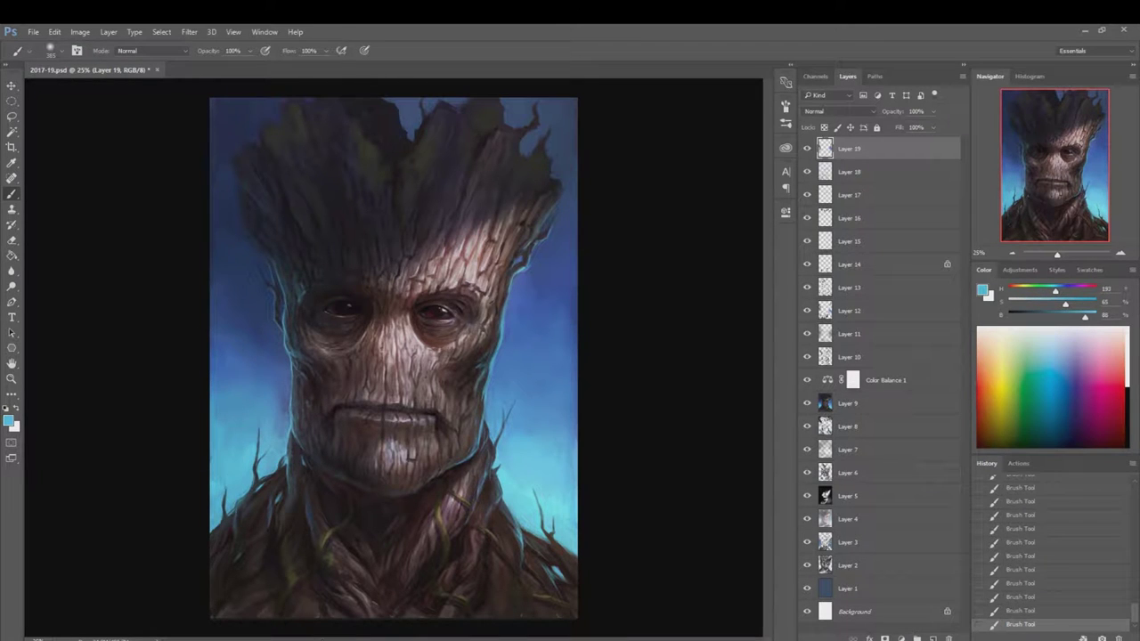
# - Add Layer 20, undo and redo the recent strokes, and set the colour to white
pyautogui.hotkey('ctrl', 'shift', 'alt', 'n')
pyautogui.rightClick(511, 349)
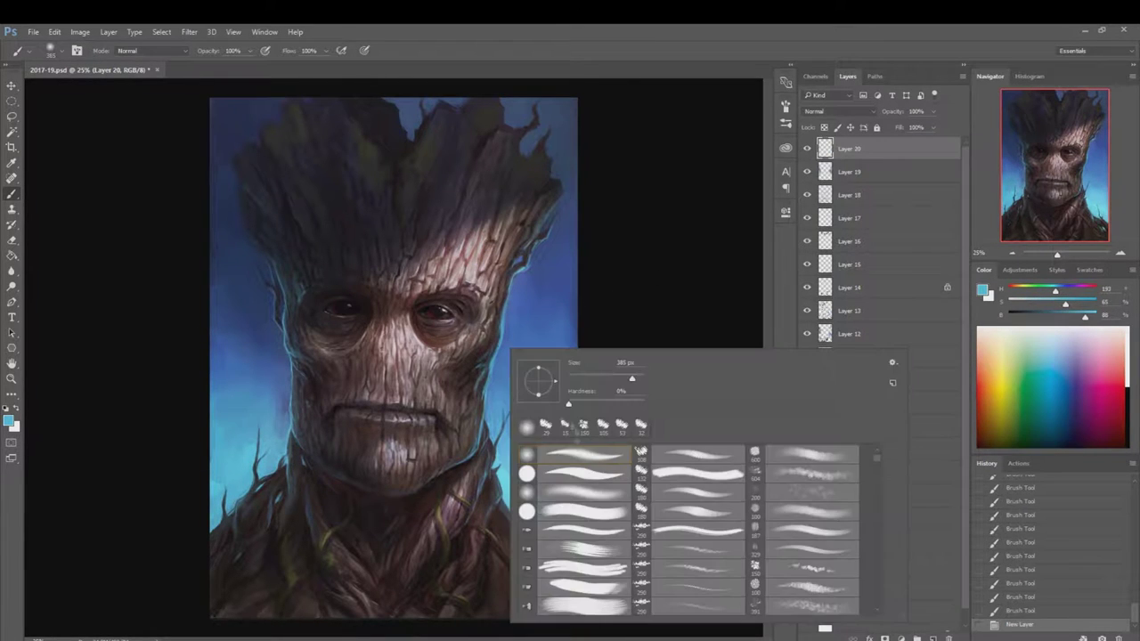
pyautogui.press('Escape')
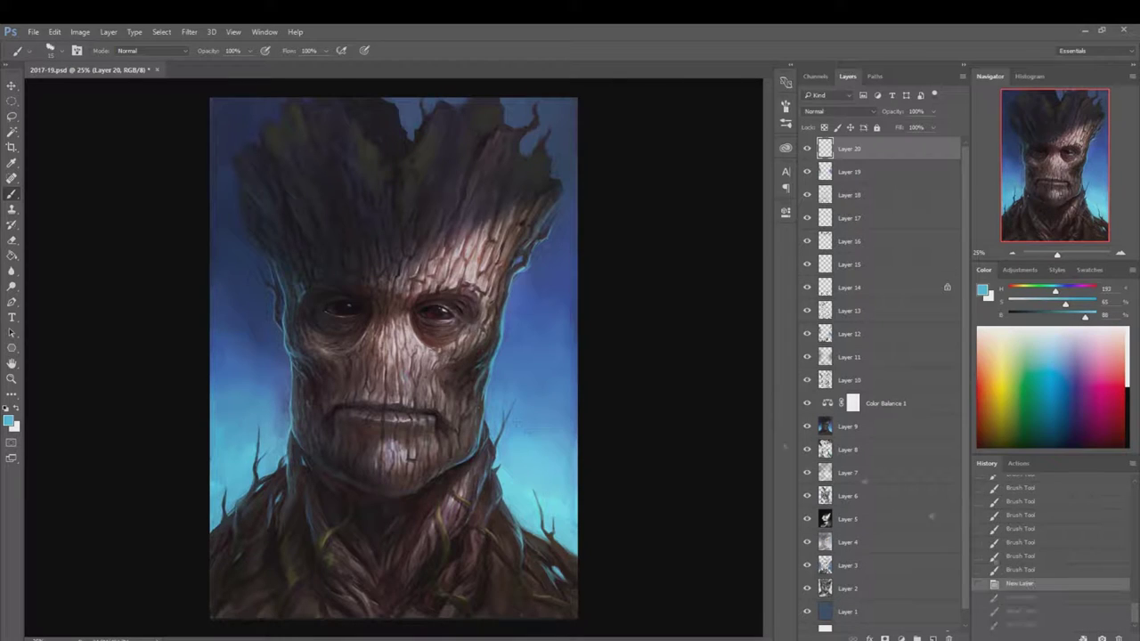
pyautogui.hotkey('ctrl', 'shift', 'z')
pyautogui.hotkey('ctrl', 'shift', 'z')
pyautogui.hotkey('ctrl', 'shift', 'z')
pyautogui.hotkey('ctrl', 'shift', 'z')
pyautogui.hotkey('ctrl', 'shift', 'z')
pyautogui.hotkey('ctrl', 'shift', 'z')
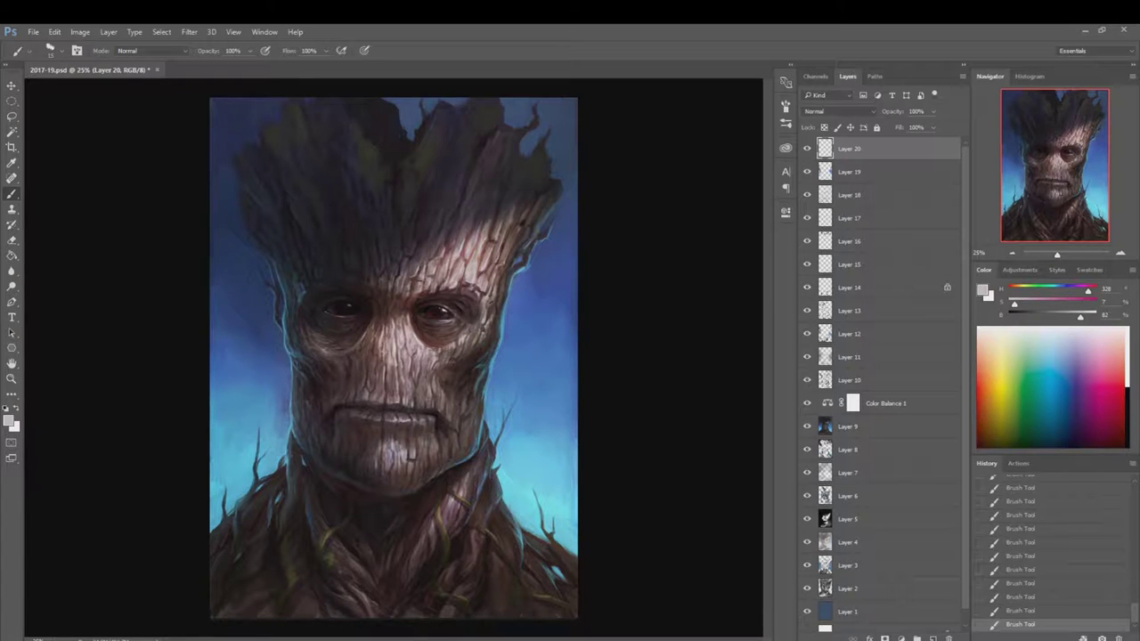
pyautogui.moveTo(1066, 319); pyautogui.dragTo(1095, 317)
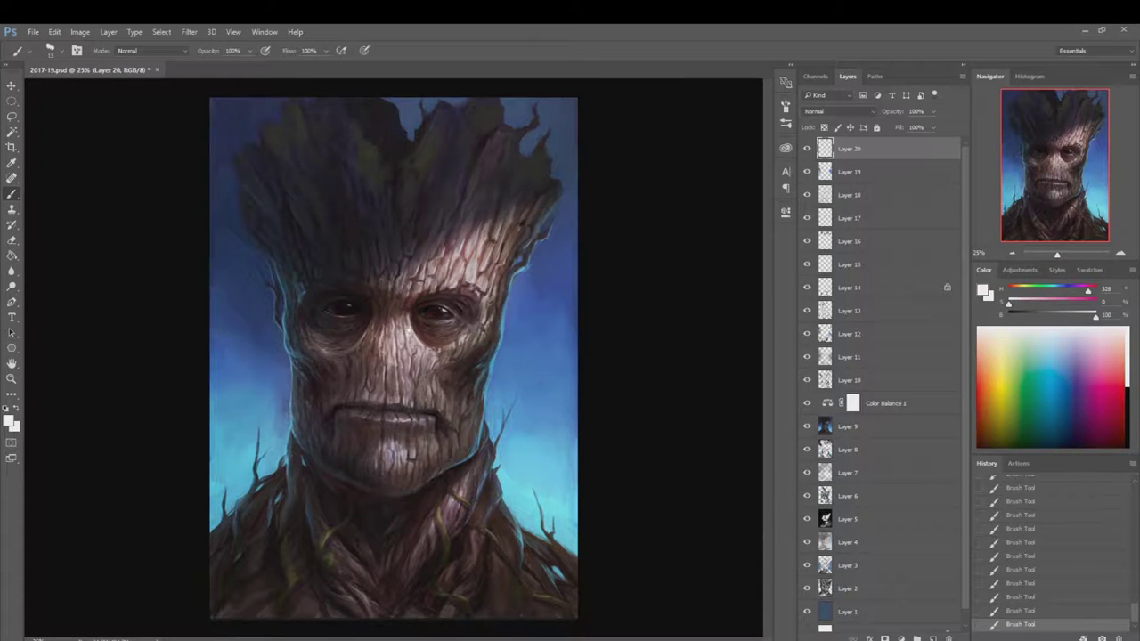
# - Zoom in on the crown and sample cyan, dark blues, bark browns, near-blacks and teals
pyautogui.keyDown('alt'); pyautogui.click(272, 488); pyautogui.keyUp('alt')
pyautogui.scroll(2, 113, 181)
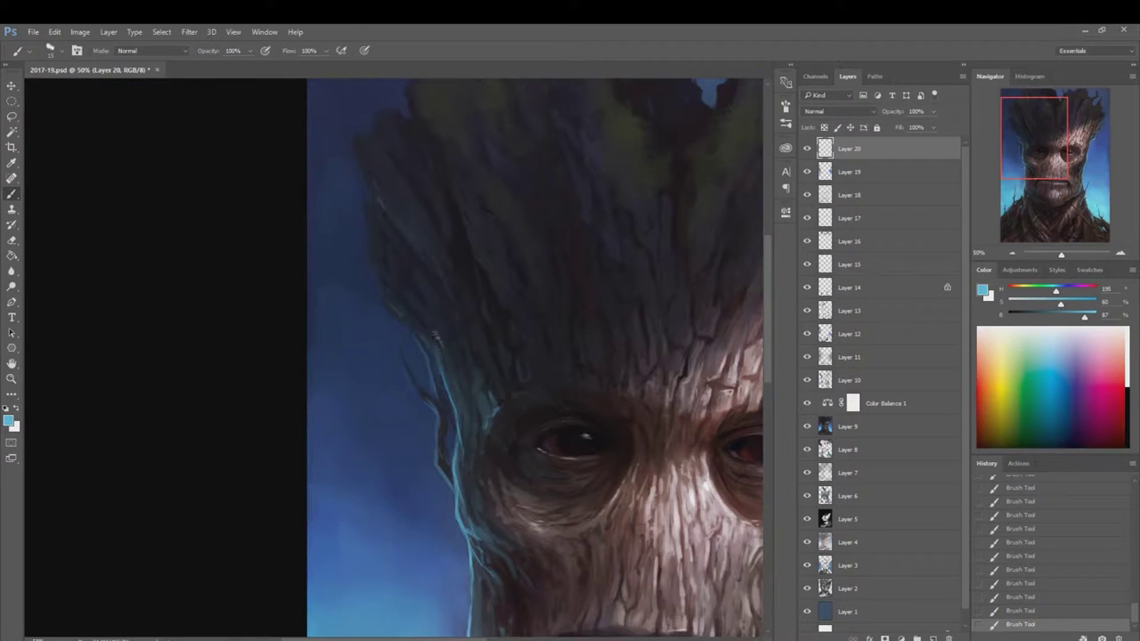
pyautogui.keyDown('alt'); pyautogui.click(378, 258); pyautogui.keyUp('alt')
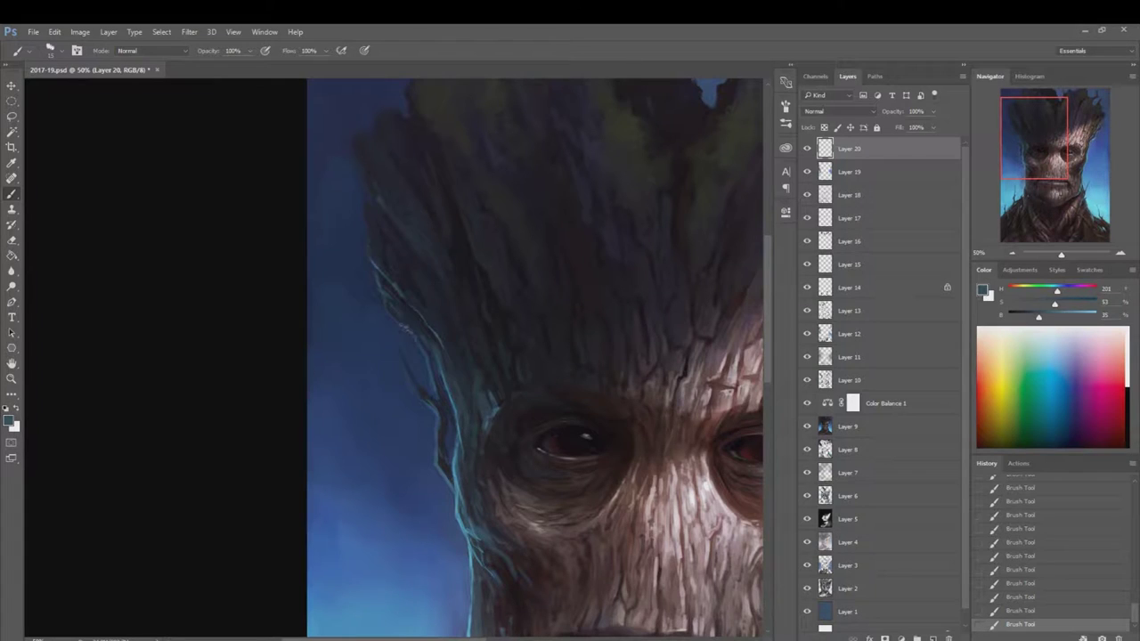
pyautogui.keyDown('alt'); pyautogui.click(454, 451); pyautogui.keyUp('alt')
pyautogui.keyDown('alt'); pyautogui.click(441, 431); pyautogui.keyUp('alt')
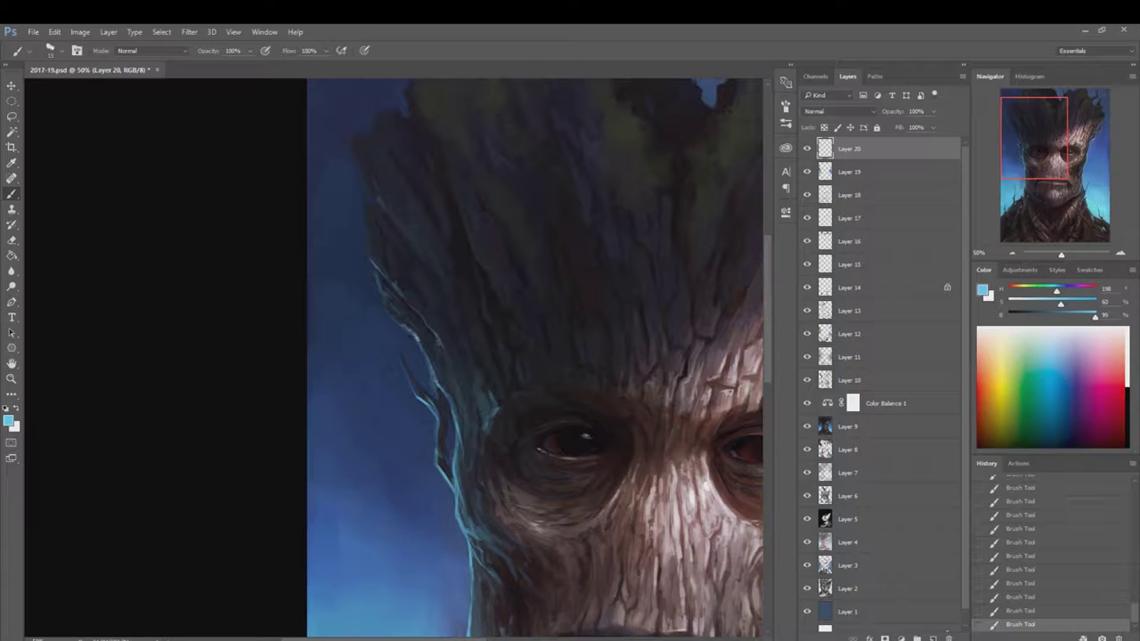
pyautogui.keyDown('alt'); pyautogui.click(523, 424); pyautogui.keyUp('alt')
pyautogui.keyDown('alt'); pyautogui.click(495, 411); pyautogui.keyUp('alt')
pyautogui.keyDown('alt'); pyautogui.click(486, 365); pyautogui.keyUp('alt')
pyautogui.keyDown('alt'); pyautogui.click(476, 382); pyautogui.keyUp('alt')
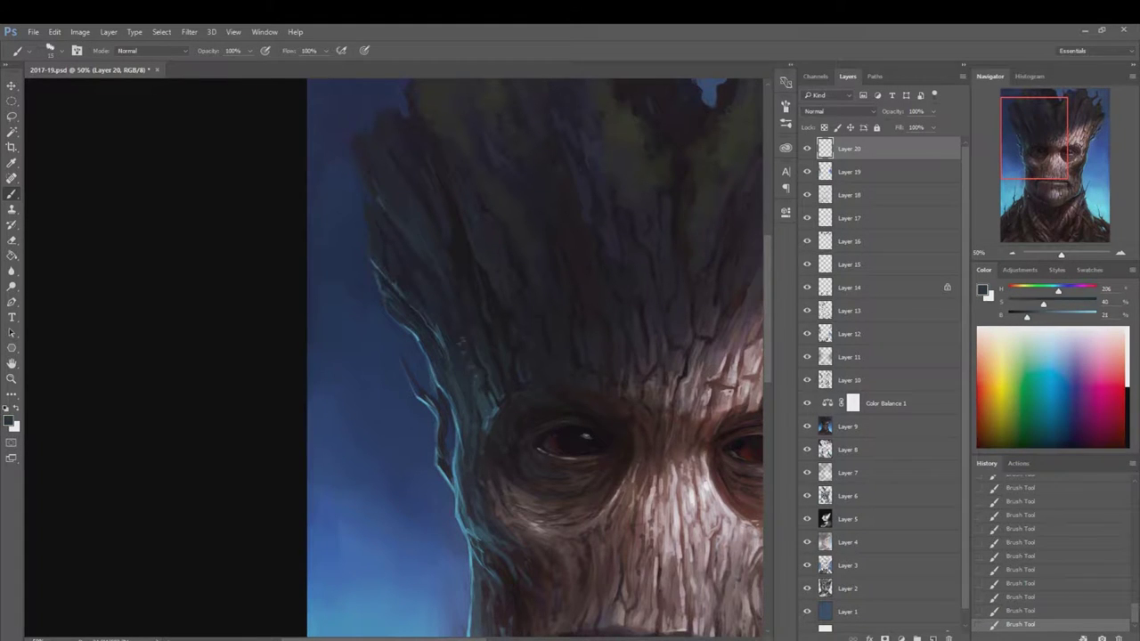
pyautogui.keyDown('alt'); pyautogui.click(477, 426); pyautogui.keyUp('alt')
pyautogui.keyDown('alt'); pyautogui.click(463, 420); pyautogui.keyUp('alt')
pyautogui.keyDown('alt'); pyautogui.click(458, 369); pyautogui.keyUp('alt')
pyautogui.keyDown('alt'); pyautogui.click(465, 412); pyautogui.keyUp('alt')
# - Sample reddish-brown, indigo and dark blue tones, then paint a short stroke on the crown edge
pyautogui.keyDown('alt'); pyautogui.click(478, 454); pyautogui.keyUp('alt')
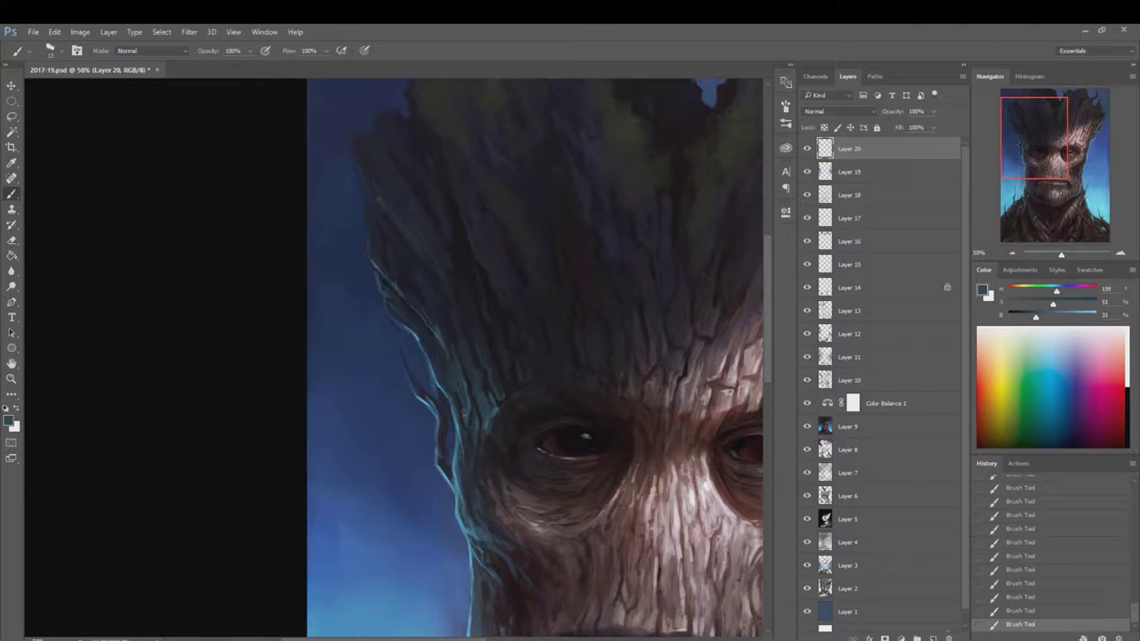
pyautogui.keyDown('alt'); pyautogui.click(453, 392); pyautogui.keyUp('alt')
pyautogui.keyDown('alt'); pyautogui.click(454, 365); pyautogui.keyUp('alt')
pyautogui.keyDown('alt'); pyautogui.click(447, 335); pyautogui.keyUp('alt')
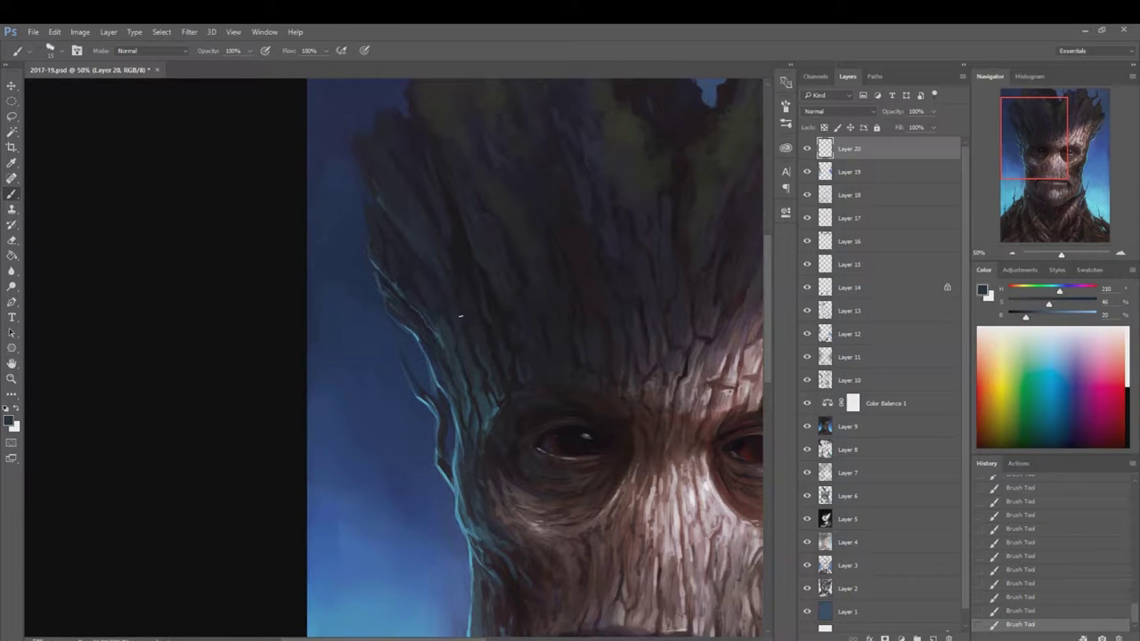
pyautogui.keyDown('alt'); pyautogui.click(448, 318); pyautogui.keyUp('alt')
pyautogui.keyDown('alt'); pyautogui.click(442, 342); pyautogui.keyUp('alt')
pyautogui.keyDown('alt'); pyautogui.click(444, 362); pyautogui.keyUp('alt')
pyautogui.keyDown('alt'); pyautogui.click(416, 337); pyautogui.keyUp('alt')
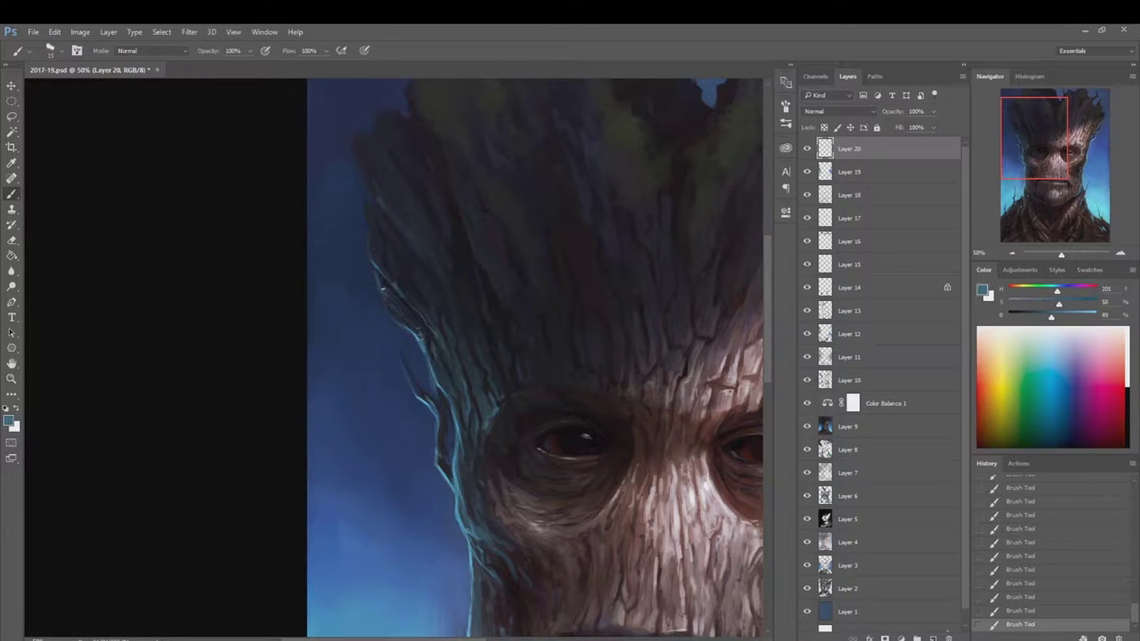
pyautogui.keyDown('alt'); pyautogui.click(381, 203); pyautogui.keyUp('alt')
pyautogui.moveTo(380, 204); pyautogui.dragTo(390, 214)
# - Sample rim-light cyan and a dark crown tone, and paint a small dark stroke on the edge
pyautogui.keyDown('alt'); pyautogui.click(499, 438); pyautogui.keyUp('alt')
pyautogui.keyDown('alt'); pyautogui.click(455, 467); pyautogui.keyUp('alt')
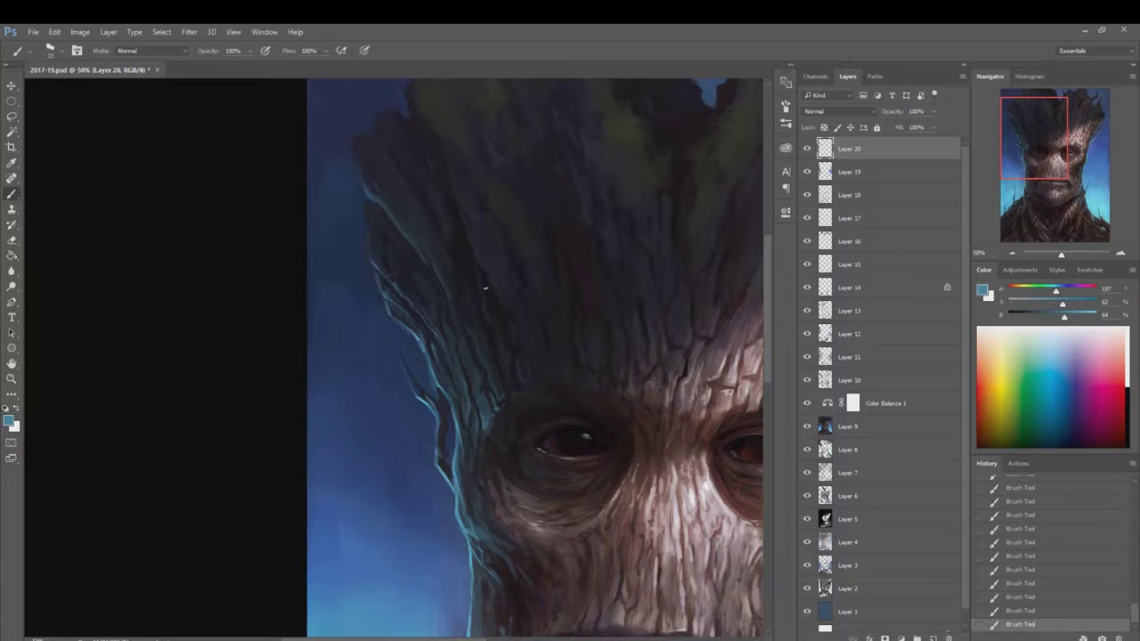
pyautogui.keyDown('alt'); pyautogui.click(488, 365); pyautogui.keyUp('alt')
pyautogui.moveTo(371, 221); pyautogui.dragTo(380, 233)
pyautogui.moveTo(644, 445); pyautogui.dragTo(623, 267)
# - Paint a thin blue rim light along the face's left edge and bark texture on the chin
pyautogui.keyDown('alt'); pyautogui.click(437, 491); pyautogui.keyUp('alt')
pyautogui.keyDown('alt'); pyautogui.click(445, 374); pyautogui.keyUp('alt')
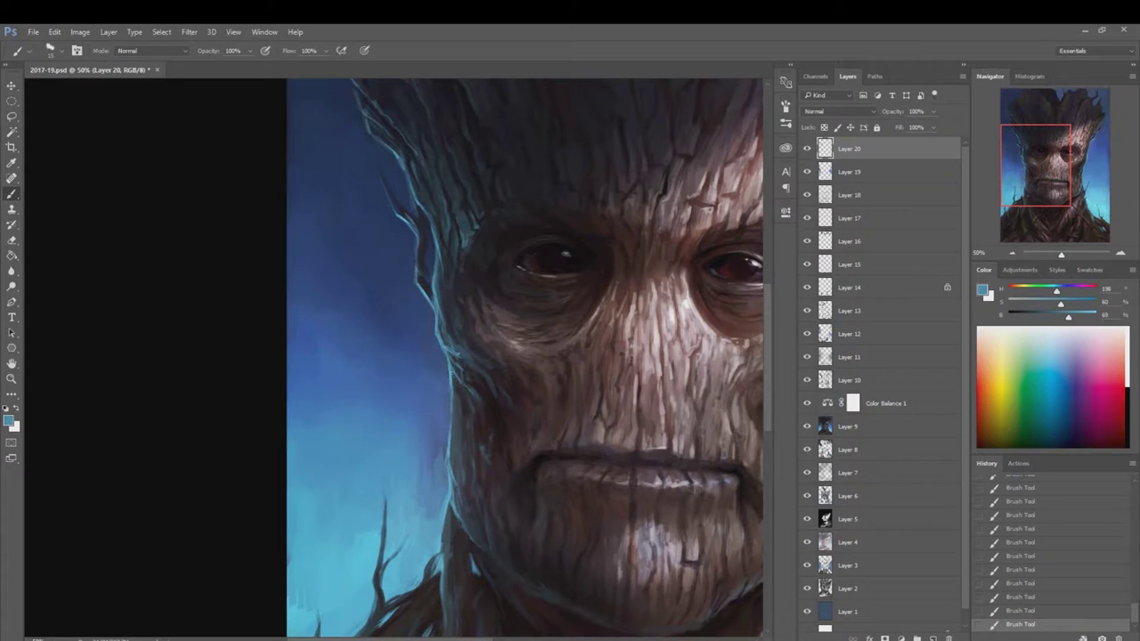
pyautogui.moveTo(461, 415); pyautogui.dragTo(456, 388)
pyautogui.keyDown('alt'); pyautogui.click(534, 525); pyautogui.keyUp('alt')
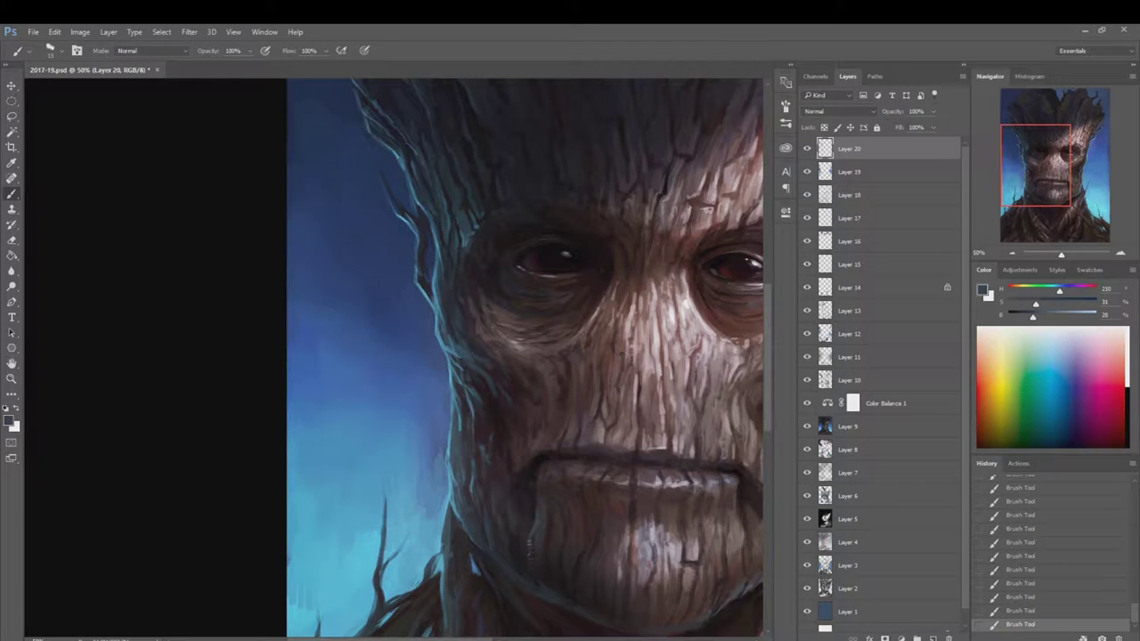
pyautogui.moveTo(520, 553); pyautogui.dragTo(507, 544)
# - Sample reddish-brown and lighter bark tones from the cheeks and face
pyautogui.keyDown('alt'); pyautogui.click(517, 539); pyautogui.keyUp('alt')
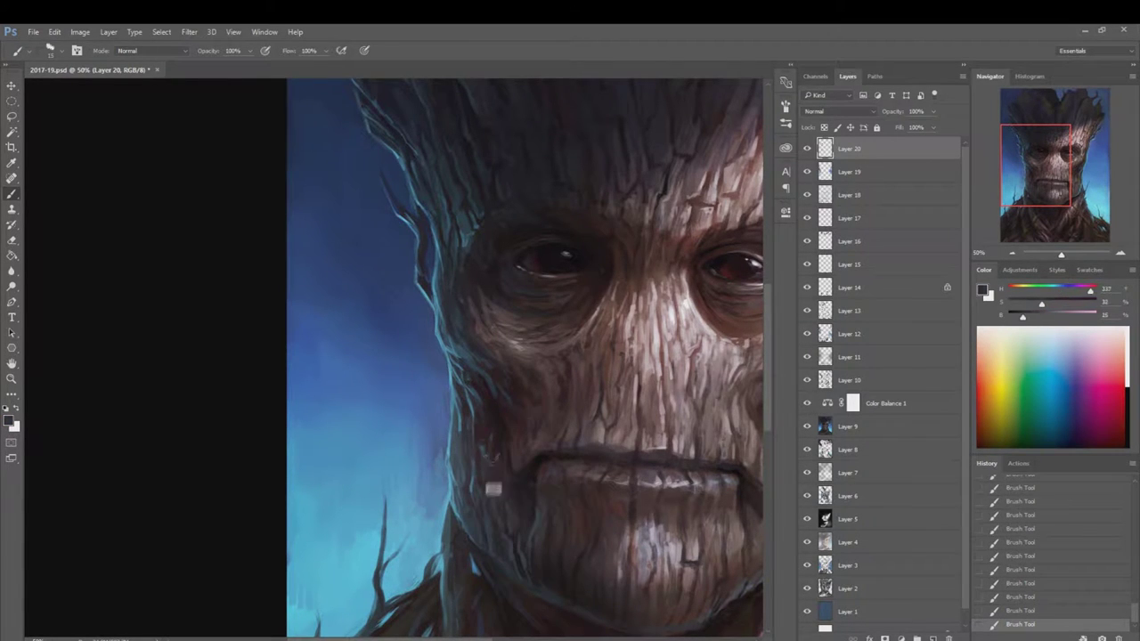
pyautogui.keyDown('alt'); pyautogui.click(500, 385); pyautogui.keyUp('alt')
pyautogui.keyDown('alt'); pyautogui.click(554, 384); pyautogui.keyUp('alt')
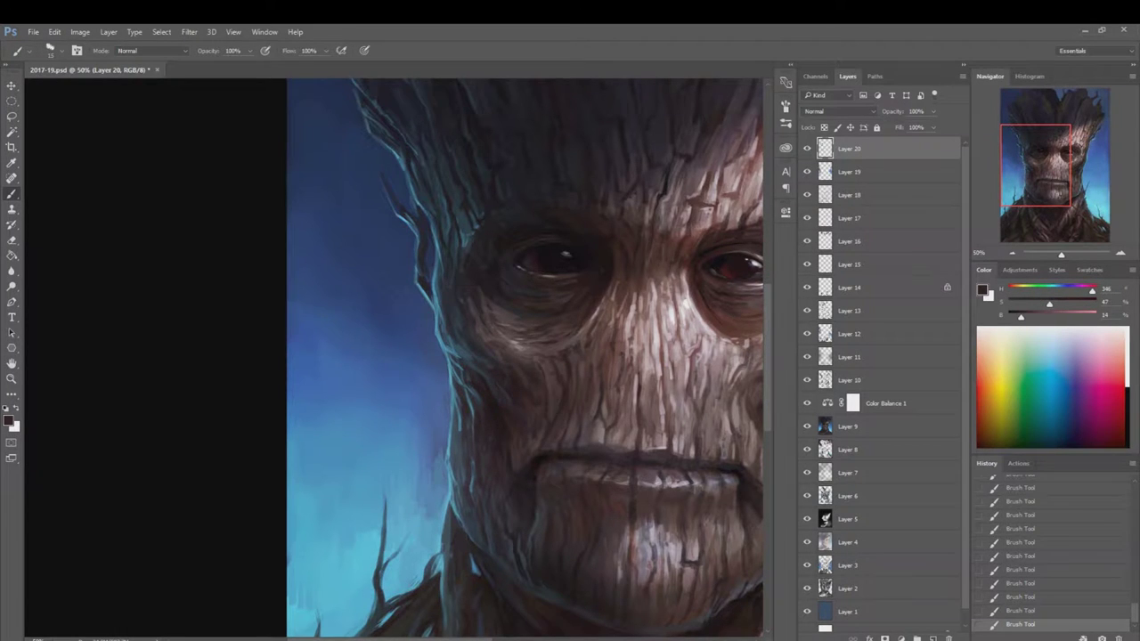
pyautogui.moveTo(536, 361); pyautogui.dragTo(402, 352)
pyautogui.keyDown('alt'); pyautogui.click(409, 390); pyautogui.keyUp('alt')
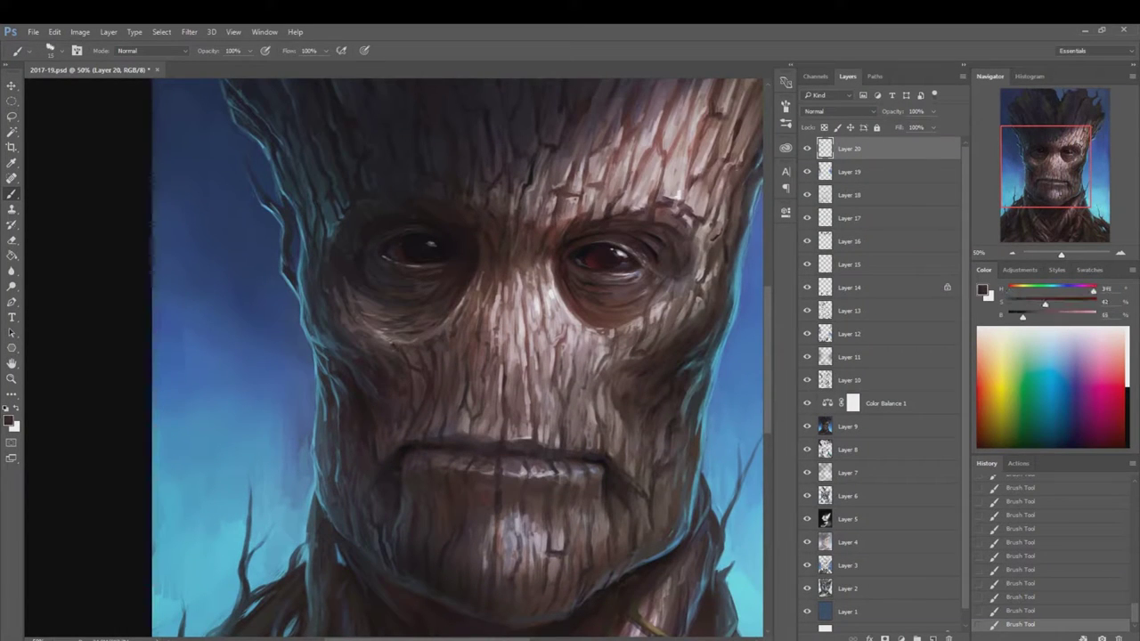
pyautogui.keyDown('alt'); pyautogui.click(366, 333); pyautogui.keyUp('alt')
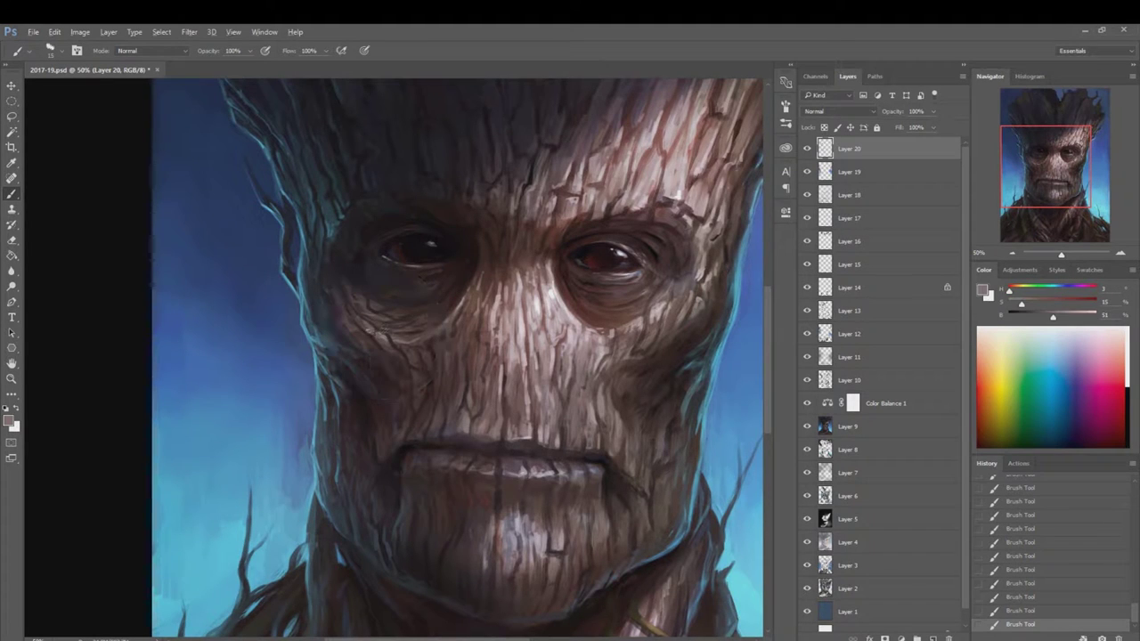
pyautogui.keyDown('alt'); pyautogui.click(373, 373); pyautogui.keyUp('alt')
# - Sample pale pinkish highlights and the mouth shadow, then fit the whole painting in view
pyautogui.keyDown('alt'); pyautogui.click(429, 374); pyautogui.keyUp('alt')
pyautogui.keyDown('alt'); pyautogui.click(461, 456); pyautogui.keyUp('alt')
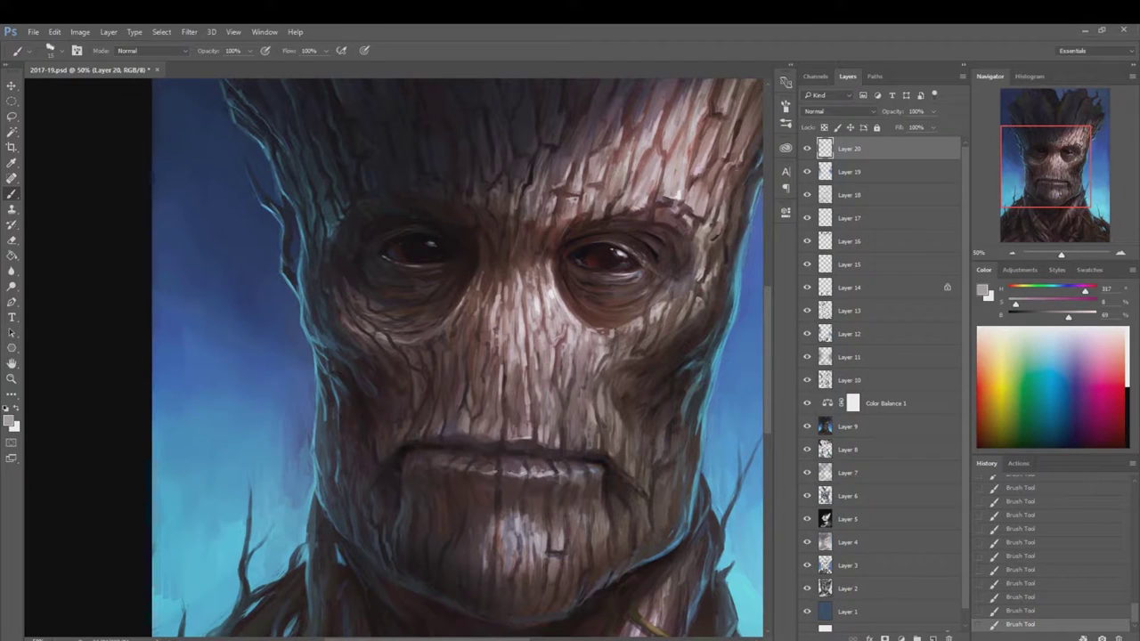
pyautogui.keyDown('alt'); pyautogui.click(464, 465); pyautogui.keyUp('alt')
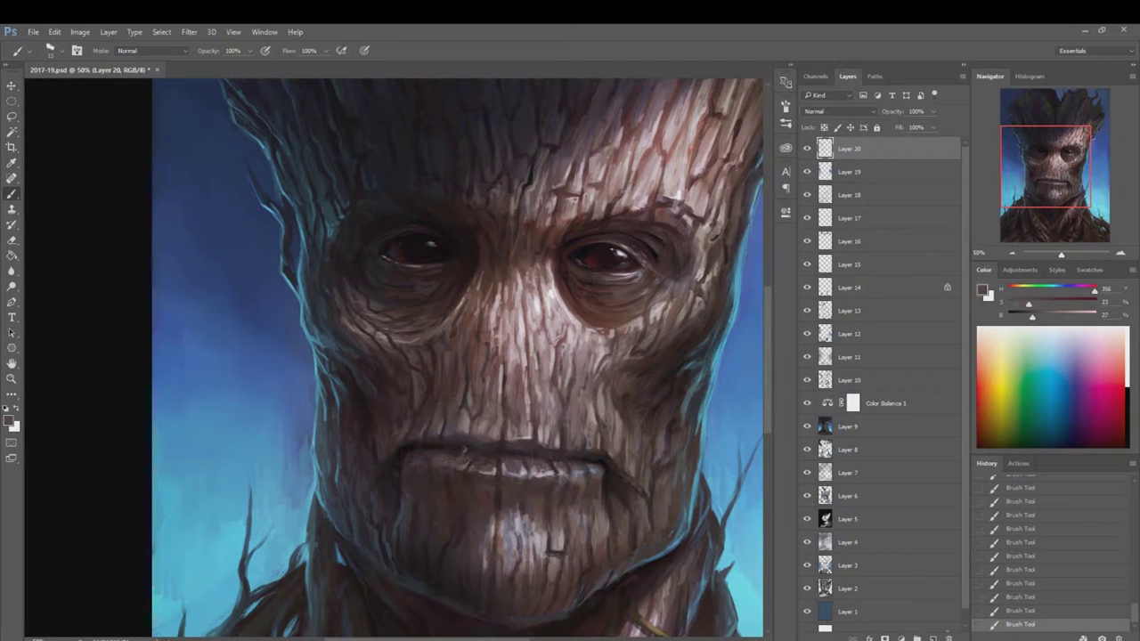
pyautogui.keyDown('alt'); pyautogui.click(473, 497); pyautogui.keyUp('alt')
pyautogui.keyDown('alt'); pyautogui.click(445, 460); pyautogui.keyUp('alt')
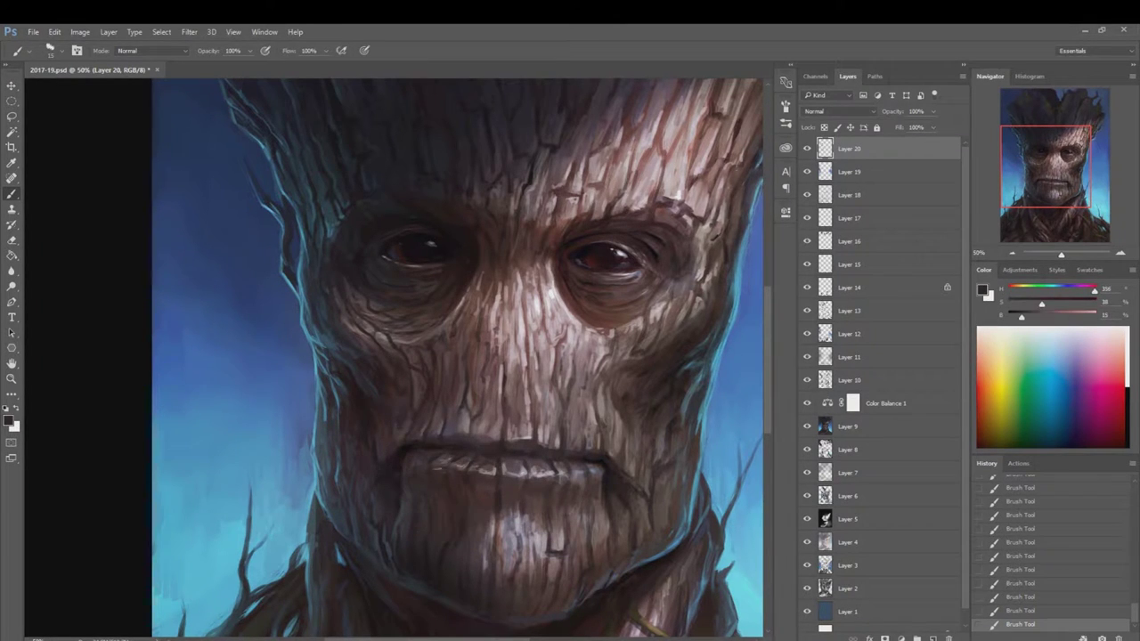
pyautogui.doubleClick(1011, 255)
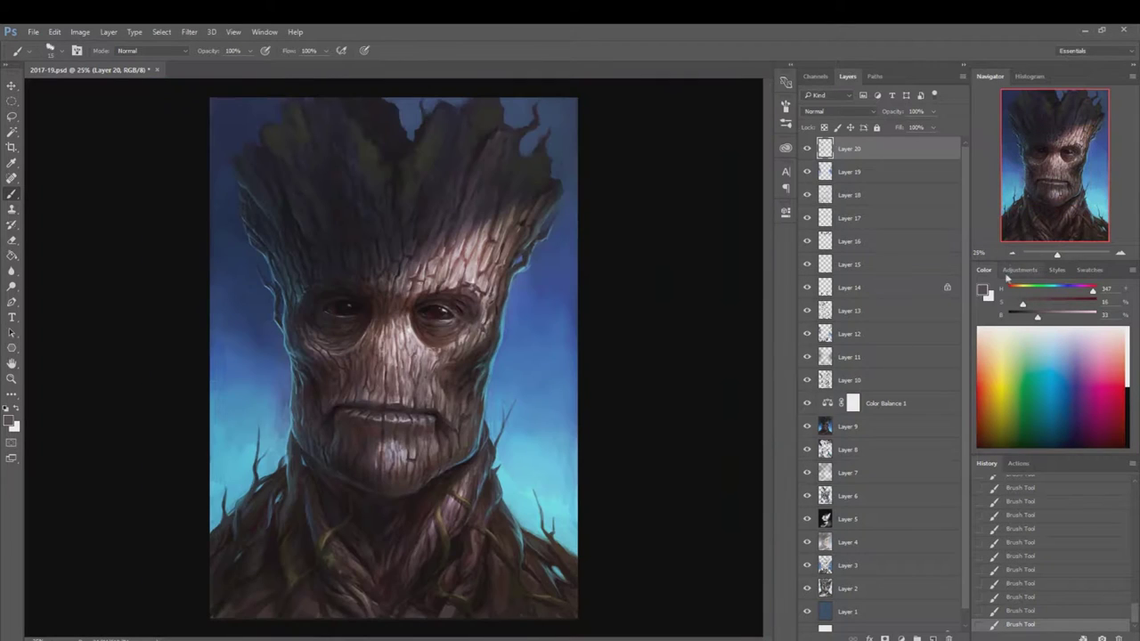
# - Sample olive moss and dark hair tones, then paint strokes on the upper-left of the crown
pyautogui.scroll(3, 438, 188)
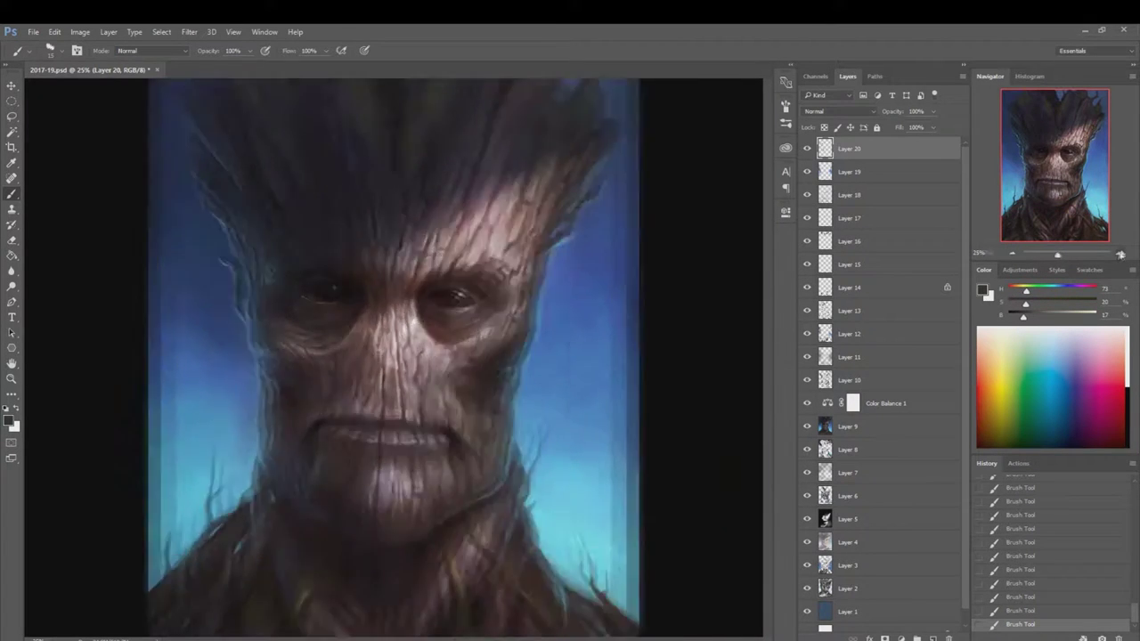
pyautogui.keyDown('alt'); pyautogui.click(583, 228); pyautogui.keyUp('alt')
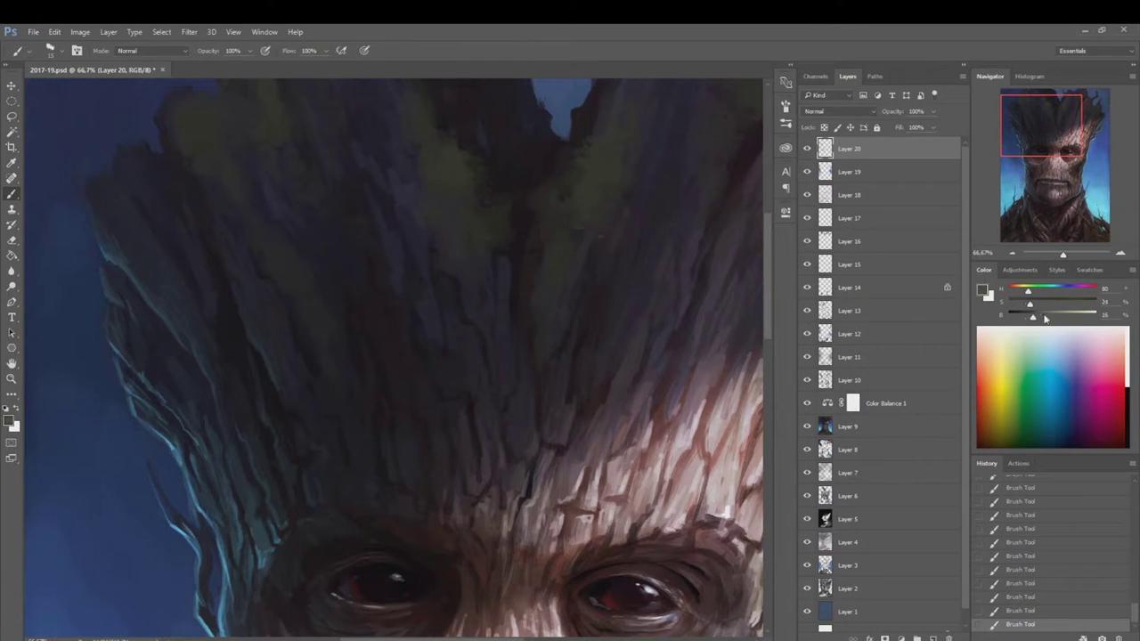
pyautogui.keyDown('alt'); pyautogui.click(611, 184); pyautogui.keyUp('alt')
pyautogui.keyDown('alt'); pyautogui.click(554, 197); pyautogui.keyUp('alt')
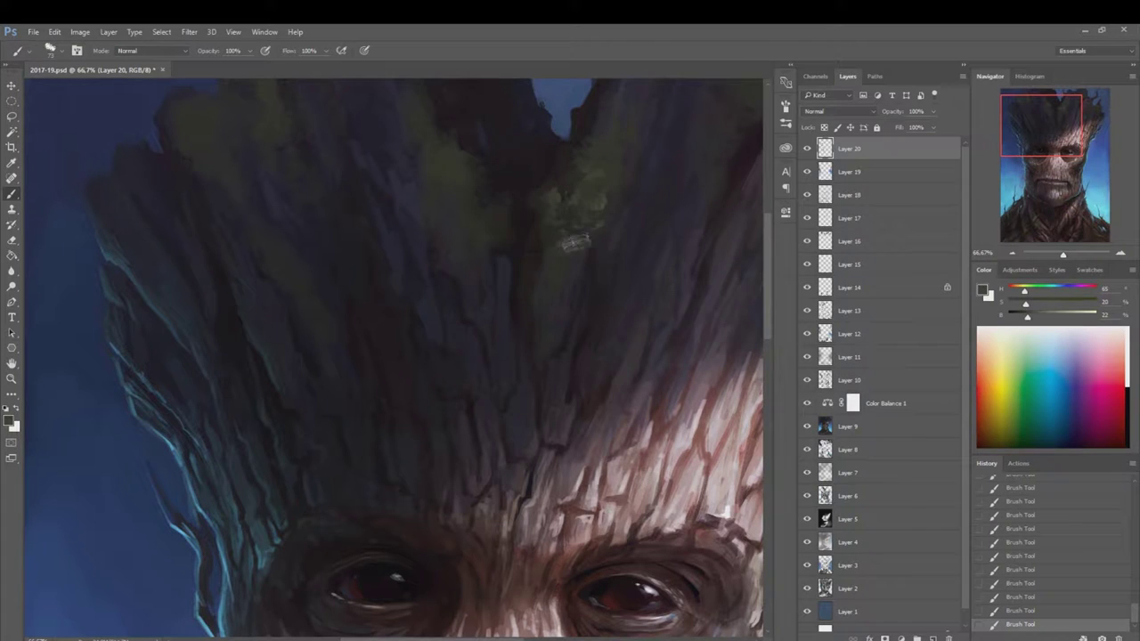
pyautogui.keyDown('alt'); pyautogui.click(491, 221); pyautogui.keyUp('alt')
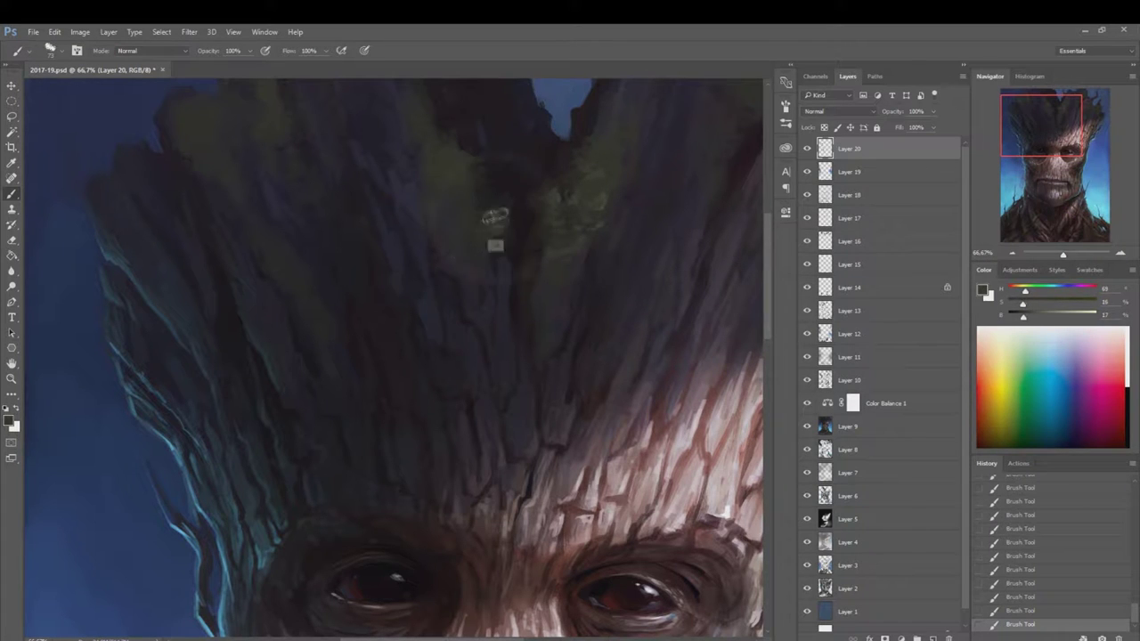
pyautogui.keyDown('alt'); pyautogui.click(459, 232); pyautogui.keyUp('alt')
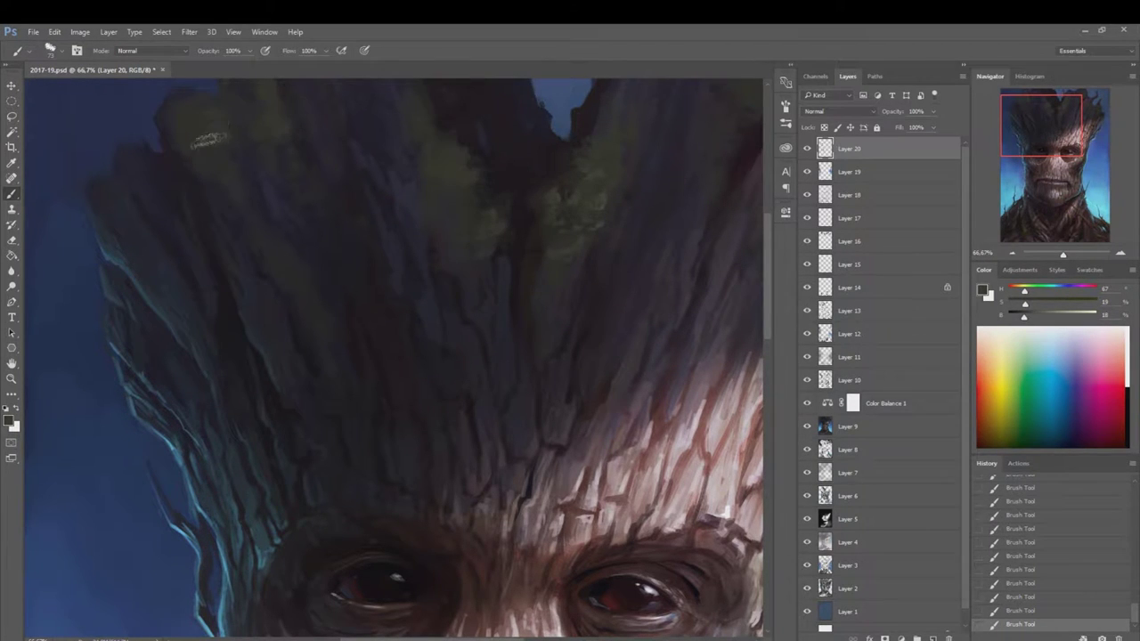
pyautogui.keyDown('alt'); pyautogui.click(237, 150); pyautogui.keyUp('alt')
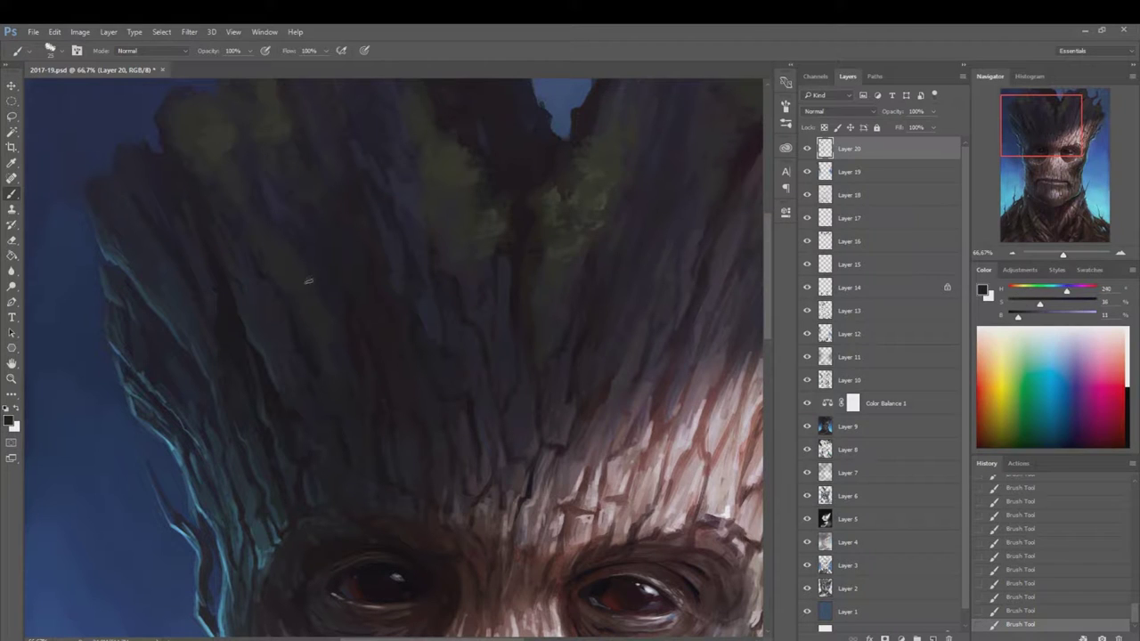
pyautogui.keyDown('alt'); pyautogui.click(203, 149); pyautogui.keyUp('alt')
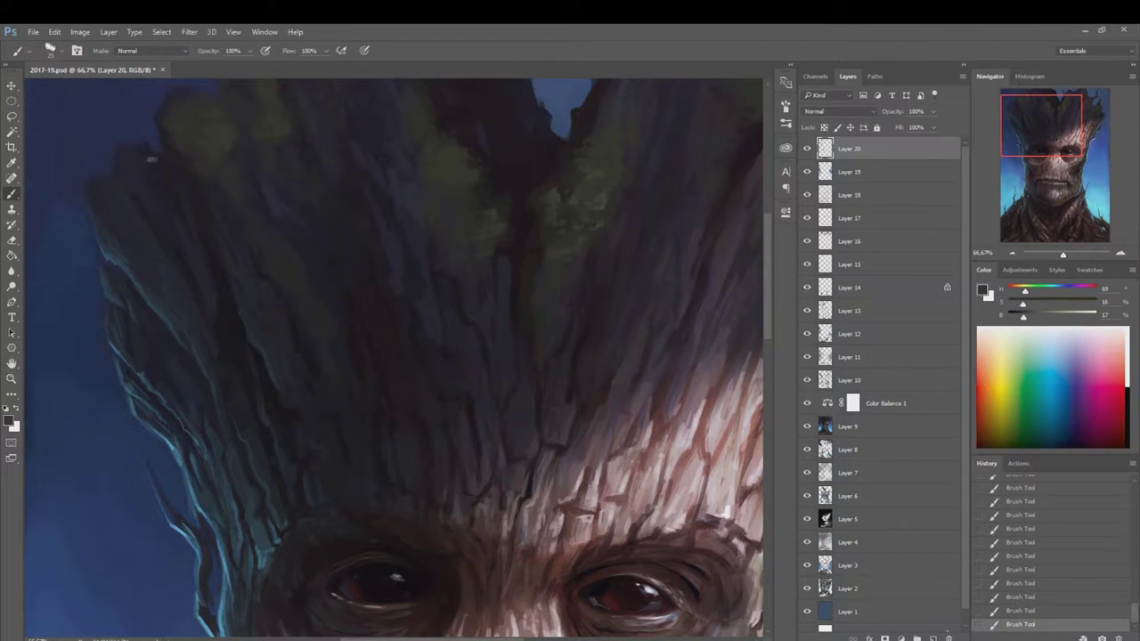
pyautogui.moveTo(133, 183); pyautogui.dragTo(169, 218)
pyautogui.keyDown('alt'); pyautogui.click(120, 294); pyautogui.keyUp('alt')
# - Sample dark blues, olive moss greens and very dark shadow blues from the crown
pyautogui.keyDown('alt'); pyautogui.click(214, 195); pyautogui.keyUp('alt')
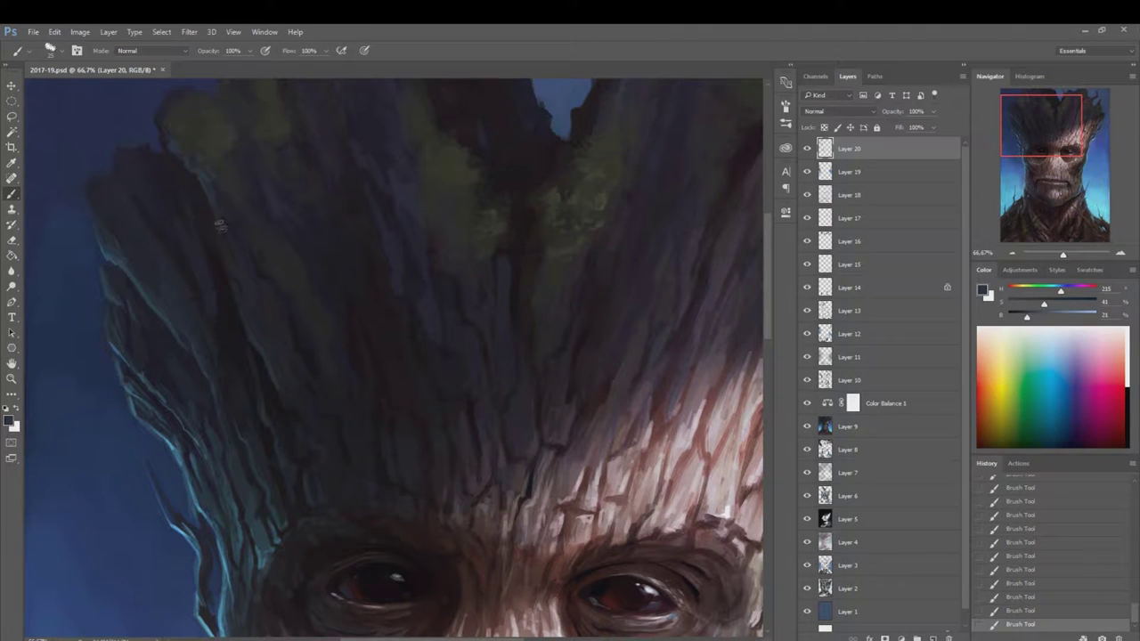
pyautogui.keyDown('alt'); pyautogui.click(148, 181); pyautogui.keyUp('alt')
pyautogui.keyDown('alt'); pyautogui.click(276, 252); pyautogui.keyUp('alt')
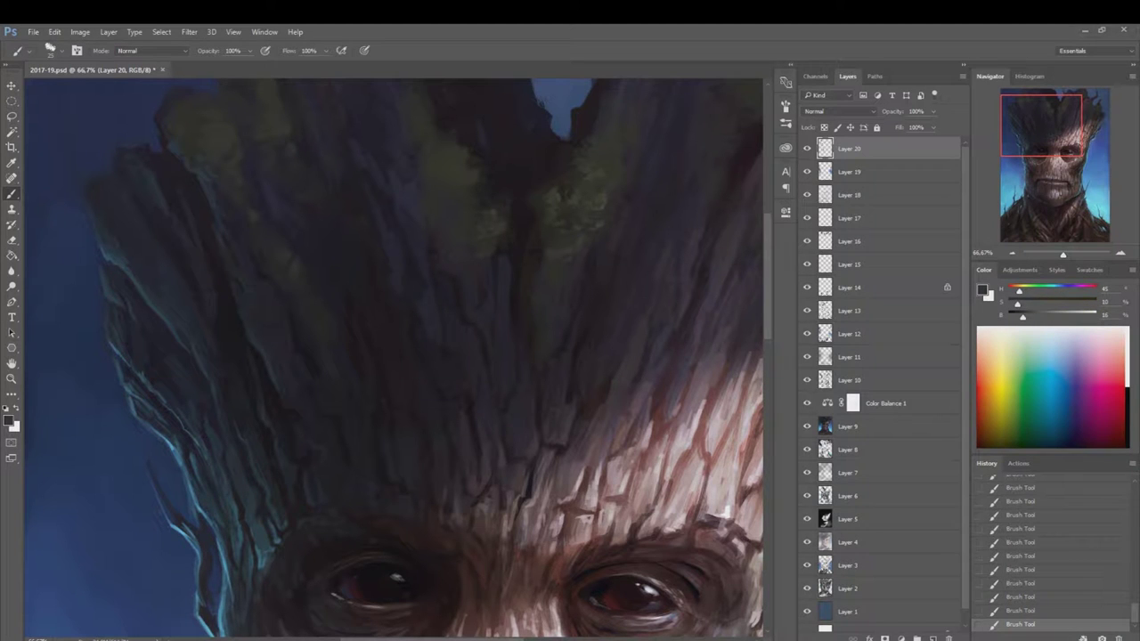
pyautogui.keyDown('alt'); pyautogui.click(603, 199); pyautogui.keyUp('alt')
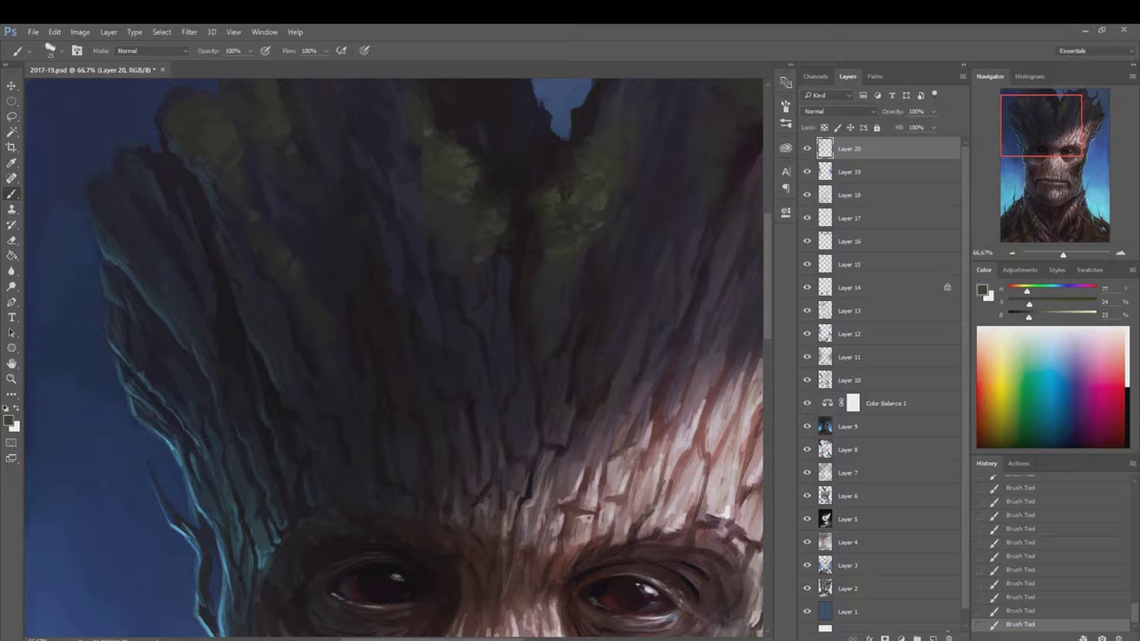
pyautogui.keyDown('alt'); pyautogui.click(452, 169); pyautogui.keyUp('alt')
pyautogui.keyDown('alt'); pyautogui.click(491, 205); pyautogui.keyUp('alt')
pyautogui.keyDown('alt'); pyautogui.click(543, 133); pyautogui.keyUp('alt')
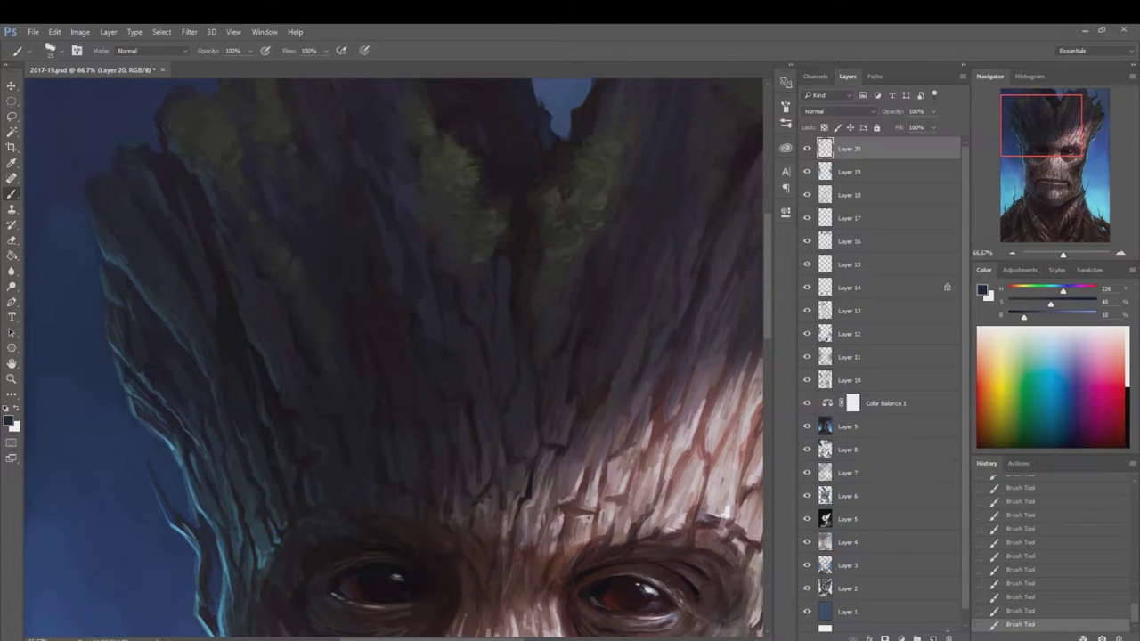
pyautogui.keyDown('alt'); pyautogui.click(552, 163); pyautogui.keyUp('alt')
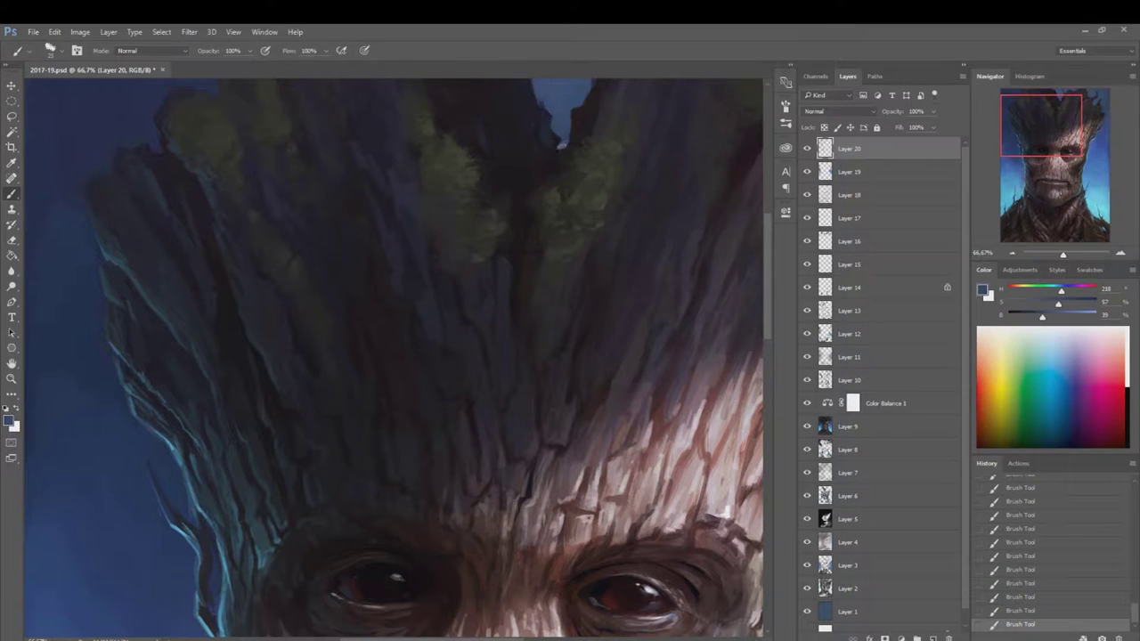
pyautogui.scroll(3, 603, 251)
# - Sample a dark purple-brown and paint a small dark branch and bark strokes beside the sky gap
pyautogui.keyDown('alt'); pyautogui.click(613, 172); pyautogui.keyUp('alt')
pyautogui.keyDown('alt'); pyautogui.click(600, 187); pyautogui.keyUp('alt')
pyautogui.moveTo(550, 239); pyautogui.dragTo(545, 170)
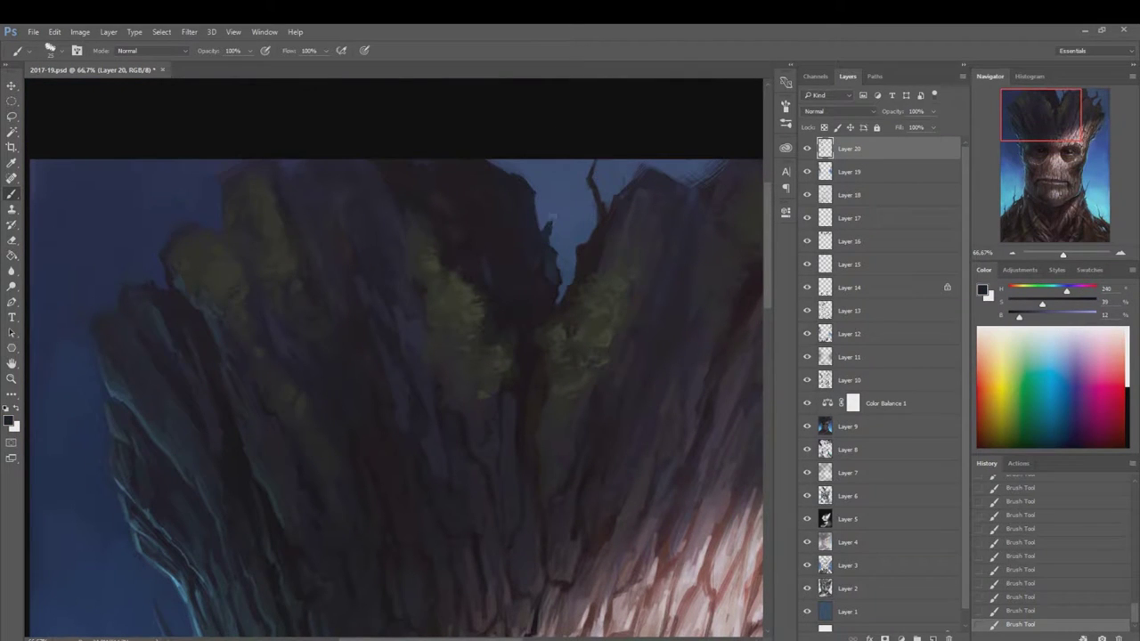
pyautogui.keyDown('alt'); pyautogui.click(618, 266); pyautogui.keyUp('alt')
pyautogui.moveTo(623, 265); pyautogui.dragTo(633, 249)
pyautogui.keyDown('alt'); pyautogui.click(602, 261); pyautogui.keyUp('alt')
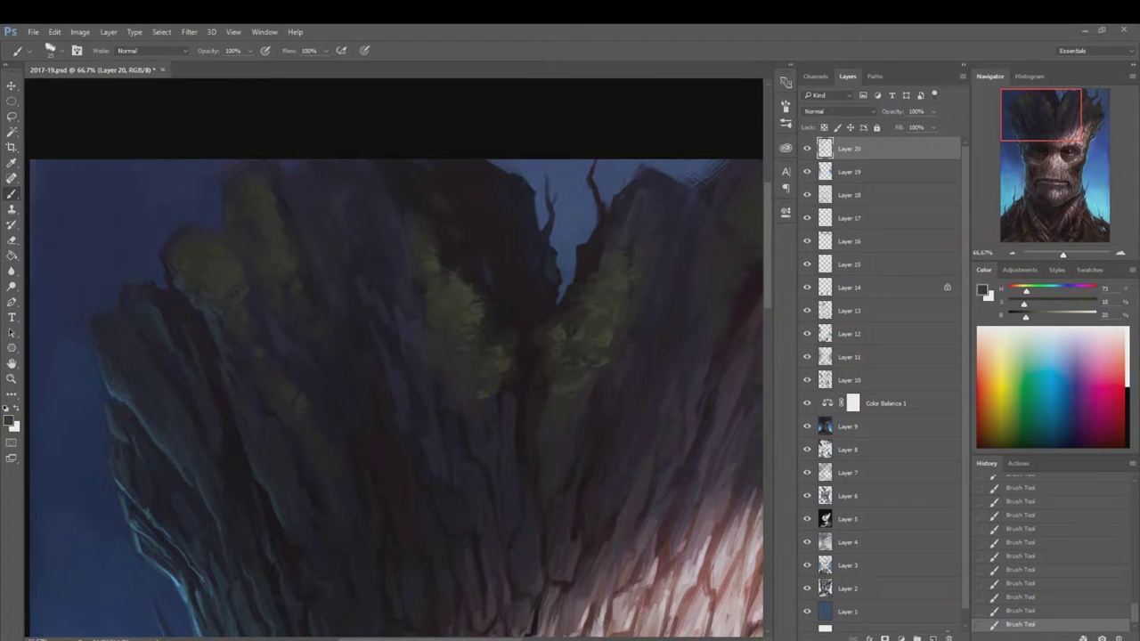
# - Pan to the crown's upper-right and paint a green moss stroke there
pyautogui.keyDown('alt'); pyautogui.click(630, 225); pyautogui.keyUp('alt')
pyautogui.moveTo(478, 321); pyautogui.dragTo(314, 358)
pyautogui.moveTo(634, 230); pyautogui.dragTo(656, 230)
pyautogui.keyDown('alt'); pyautogui.click(629, 267); pyautogui.keyUp('alt')
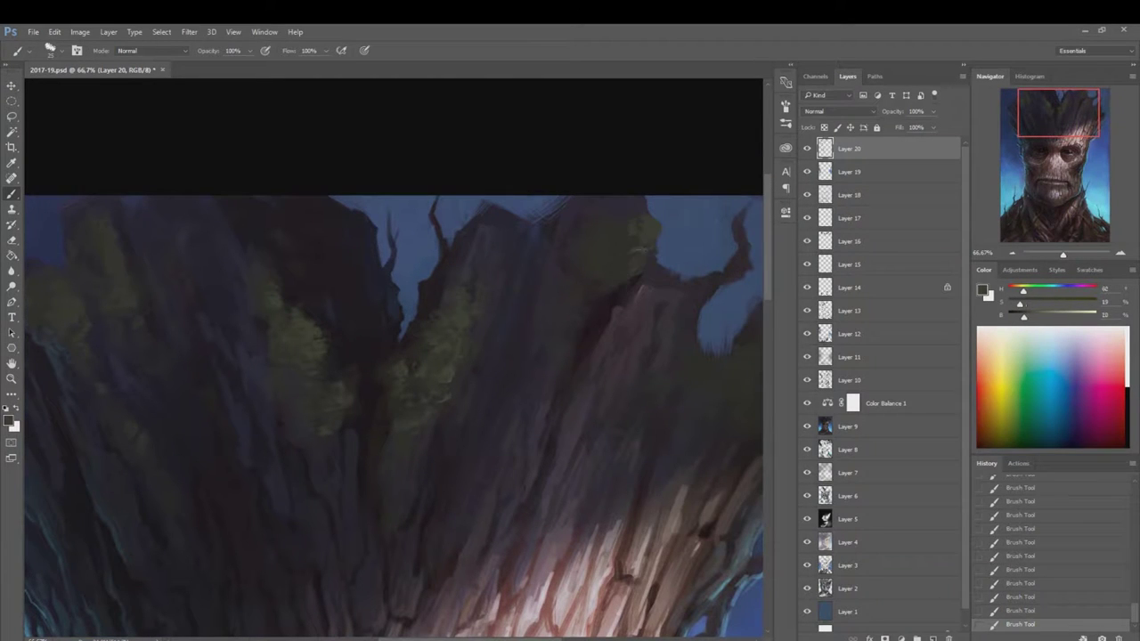
# - Sample olive and bark tones, pick a brighter moss green, then zoom out to view the whole portrait
pyautogui.keyDown('alt'); pyautogui.click(606, 236); pyautogui.keyUp('alt')
pyautogui.keyDown('alt'); pyautogui.click(616, 297); pyautogui.keyUp('alt')
pyautogui.keyDown('alt'); pyautogui.click(607, 274); pyautogui.keyUp('alt')
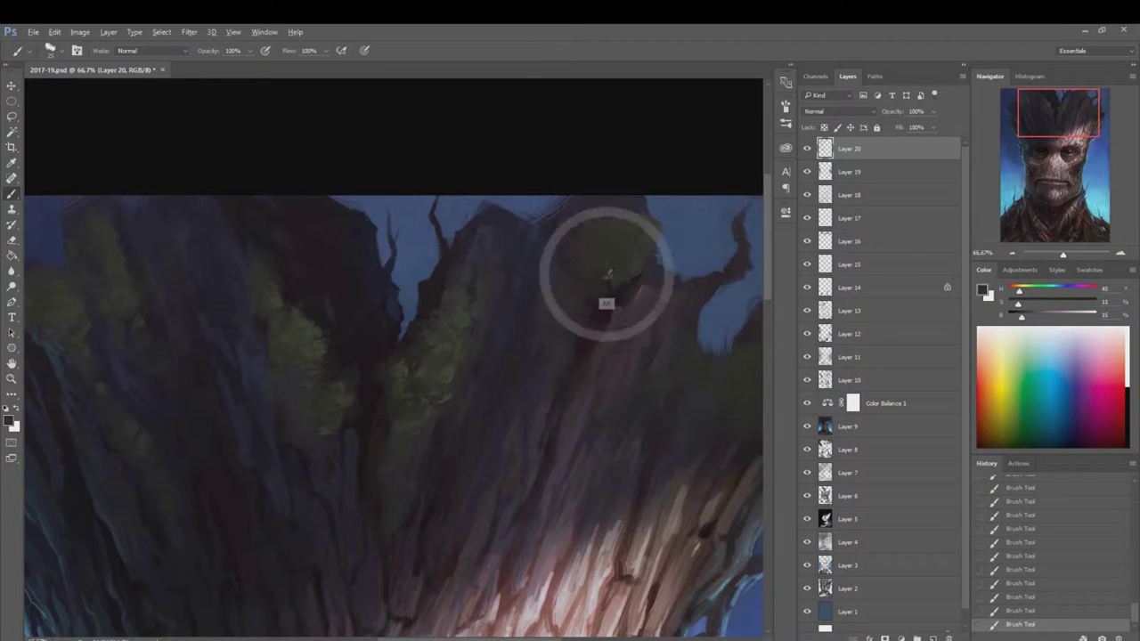
pyautogui.keyDown('alt'); pyautogui.click(566, 269); pyautogui.keyUp('alt')
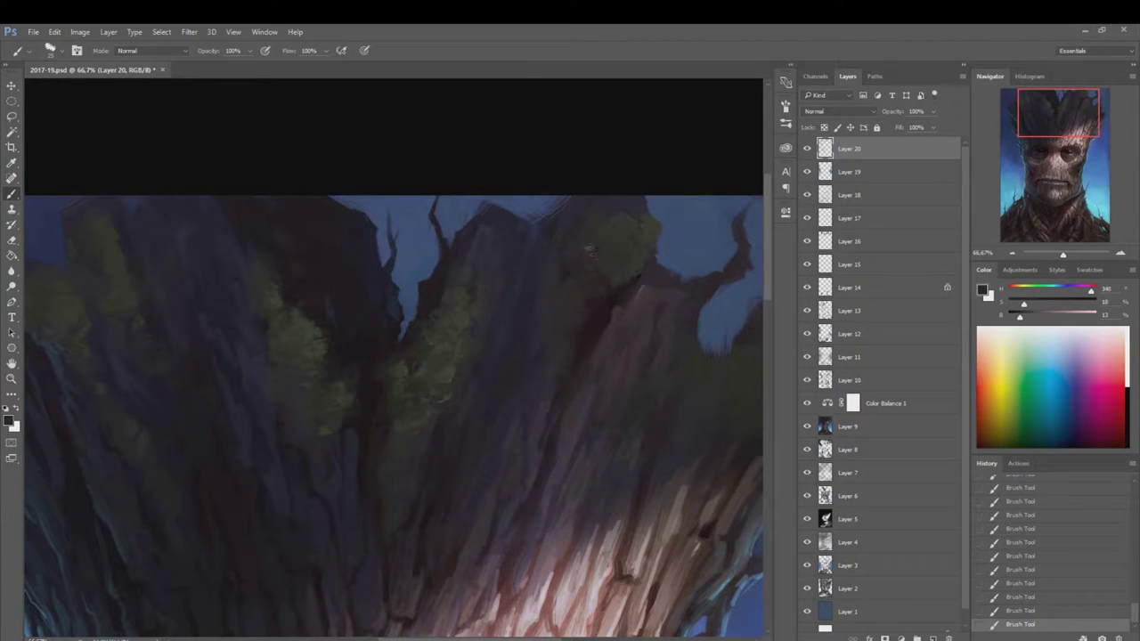
pyautogui.keyDown('alt'); pyautogui.click(641, 233); pyautogui.keyUp('alt')
pyautogui.keyDown('alt'); pyautogui.click(440, 363); pyautogui.keyUp('alt')
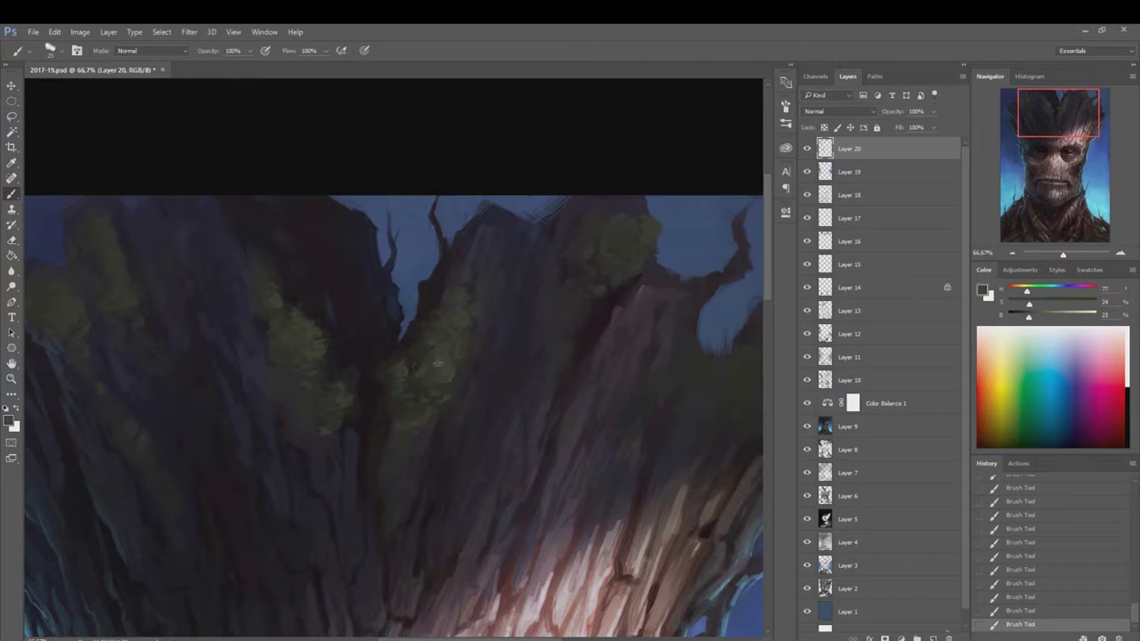
pyautogui.keyDown('alt'); pyautogui.click(583, 301); pyautogui.keyUp('alt')
pyautogui.hotkey('ctrl', '-')
pyautogui.hotkey('ctrl', '-')
pyautogui.hotkey('ctrl', '-')
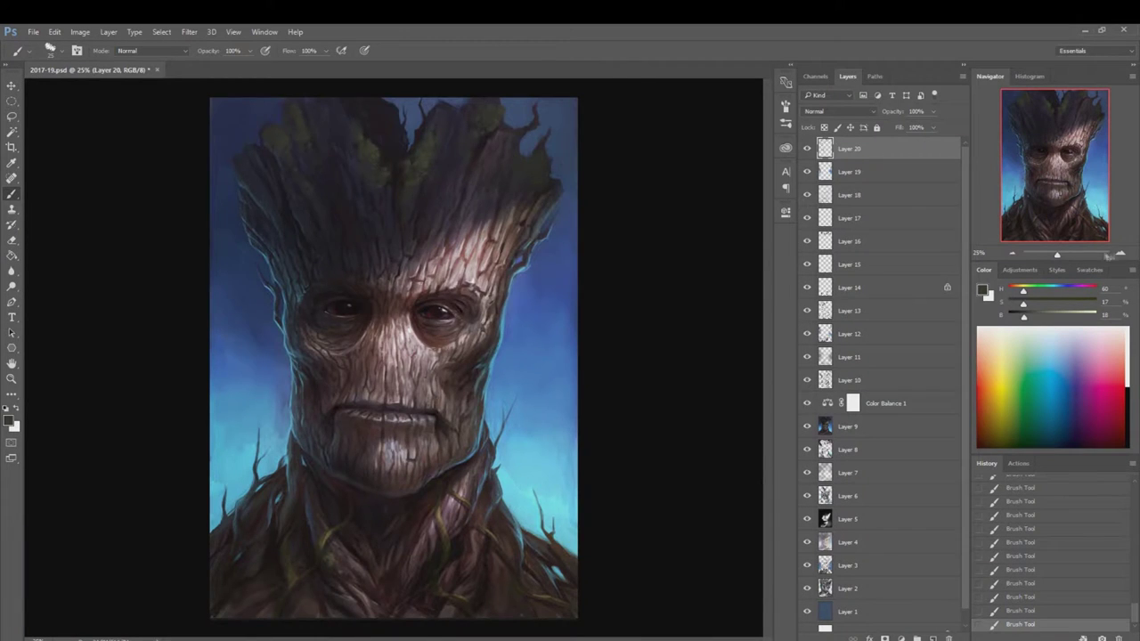
# - Zoom to 33.3%, set a light olive green foreground, and pan down to the neck vines
pyautogui.hotkey('ctrl', '+')
pyautogui.moveTo(1023, 303); pyautogui.dragTo(1046, 303)
pyautogui.moveTo(1023, 316); pyautogui.dragTo(1072, 317)
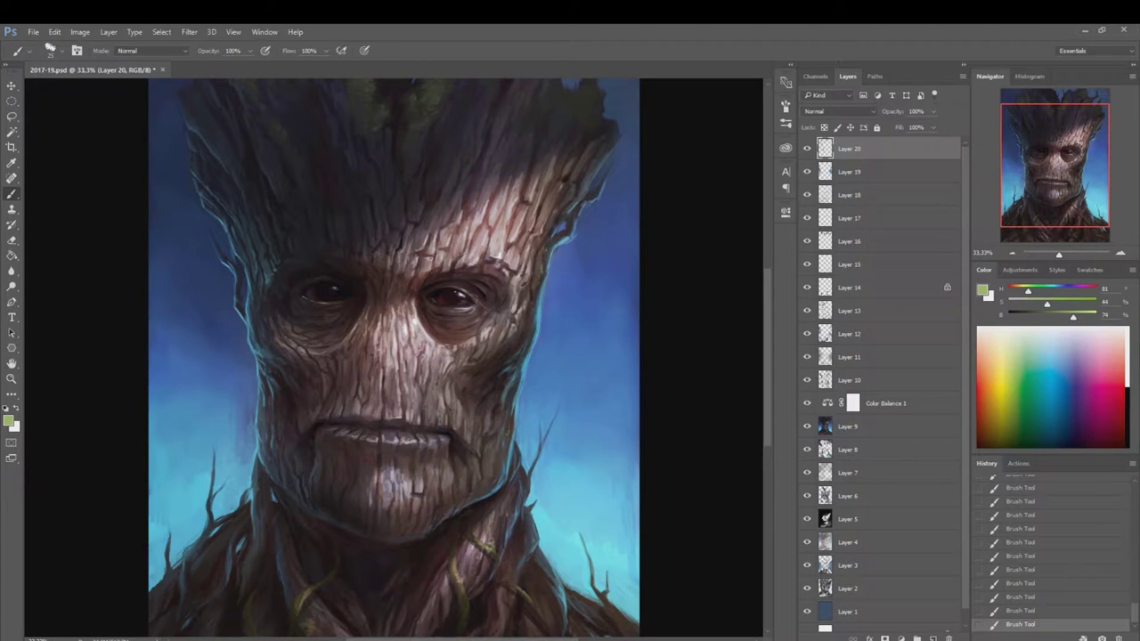
pyautogui.moveTo(391, 356); pyautogui.dragTo(421, 223)
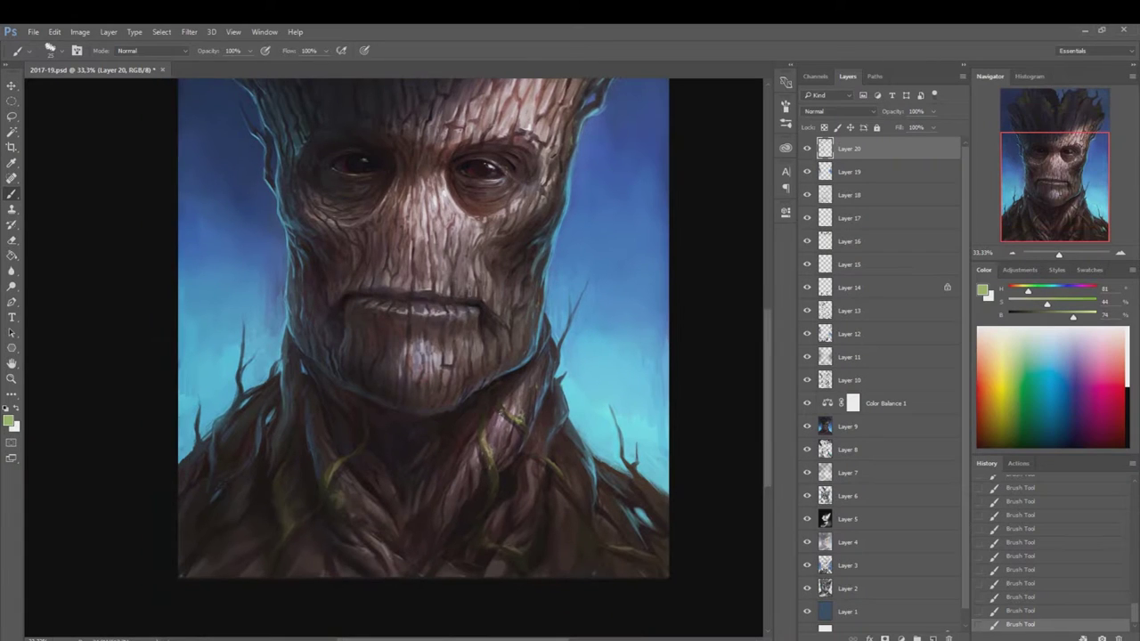
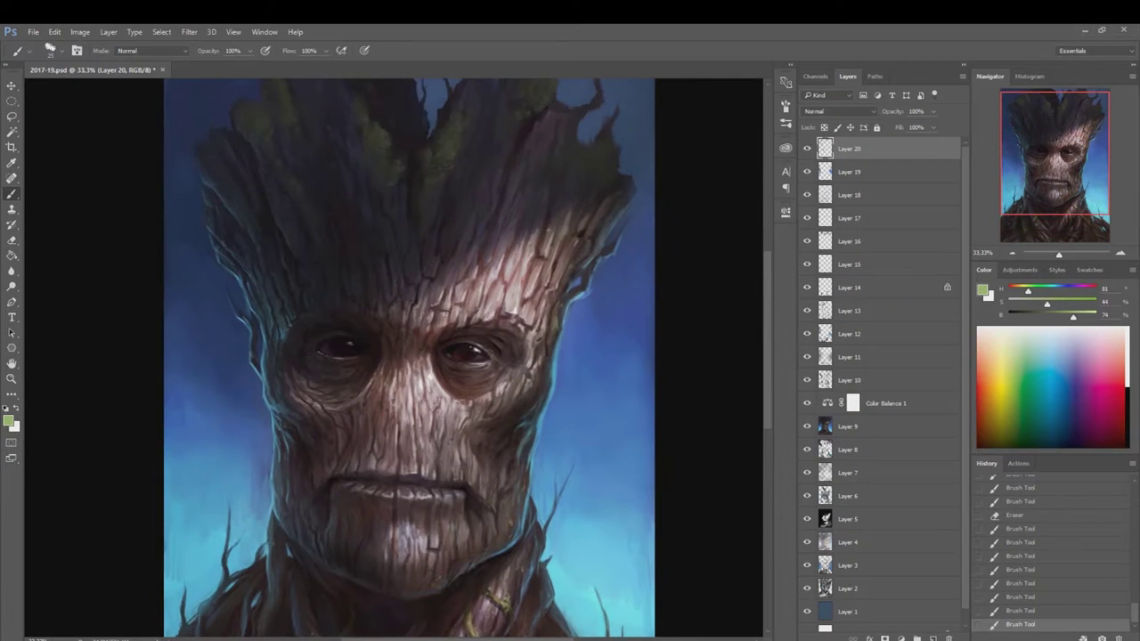
# - Sample olive moss colours and paint a light olive stroke along the bark edge
pyautogui.keyDown('alt'); pyautogui.click(605, 176); pyautogui.keyUp('alt')
pyautogui.rightClick(606, 164)
pyautogui.keyDown('alt'); pyautogui.click(604, 164); pyautogui.keyUp('alt')
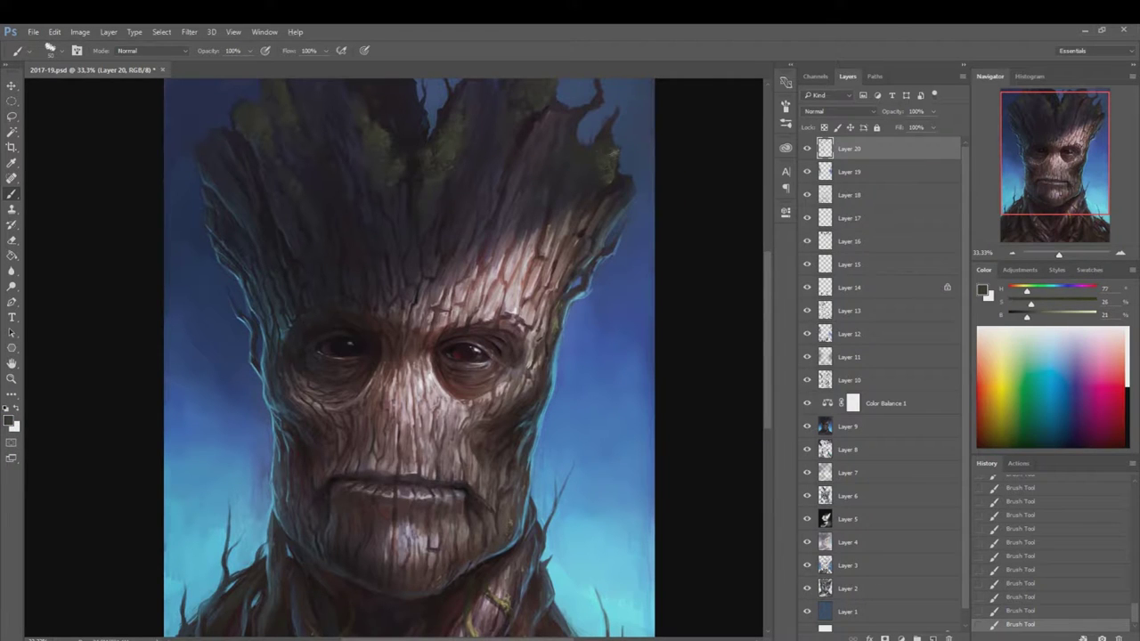
pyautogui.keyDown('alt'); pyautogui.click(609, 162); pyautogui.keyUp('alt')
pyautogui.keyDown('alt'); pyautogui.click(604, 187); pyautogui.keyUp('alt')
pyautogui.moveTo(611, 176); pyautogui.dragTo(614, 175)
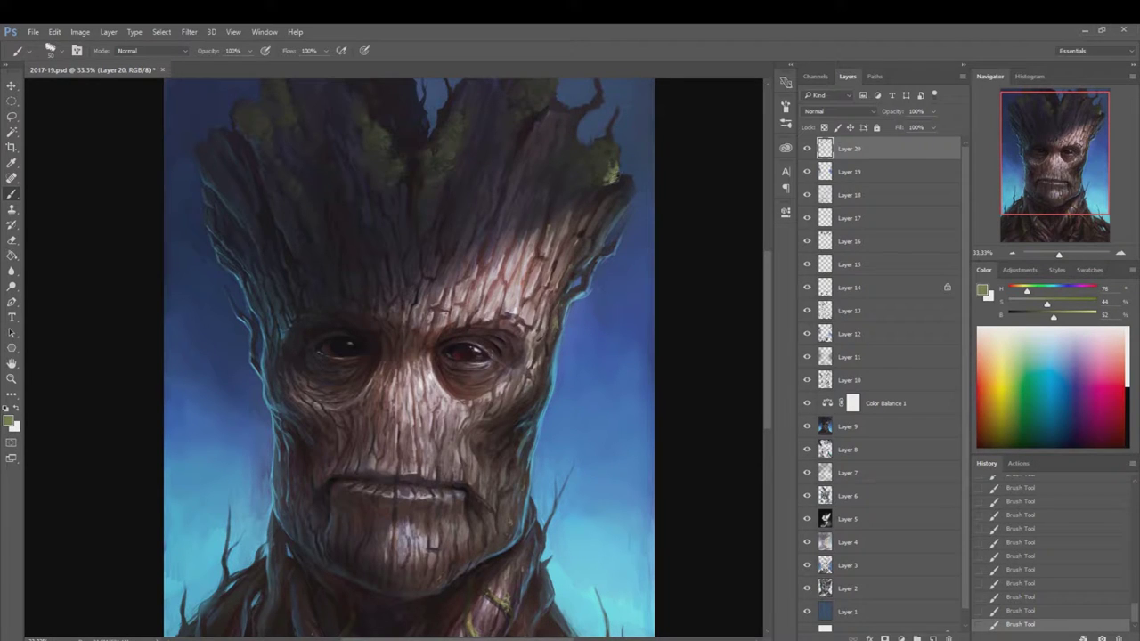
# - Resample dark bark brown, olive and light yellow-green moss colours while adjusting brush size
pyautogui.keyDown('alt'); pyautogui.click(601, 192); pyautogui.keyUp('alt')
pyautogui.rightClick(617, 199)
pyautogui.press('Escape')
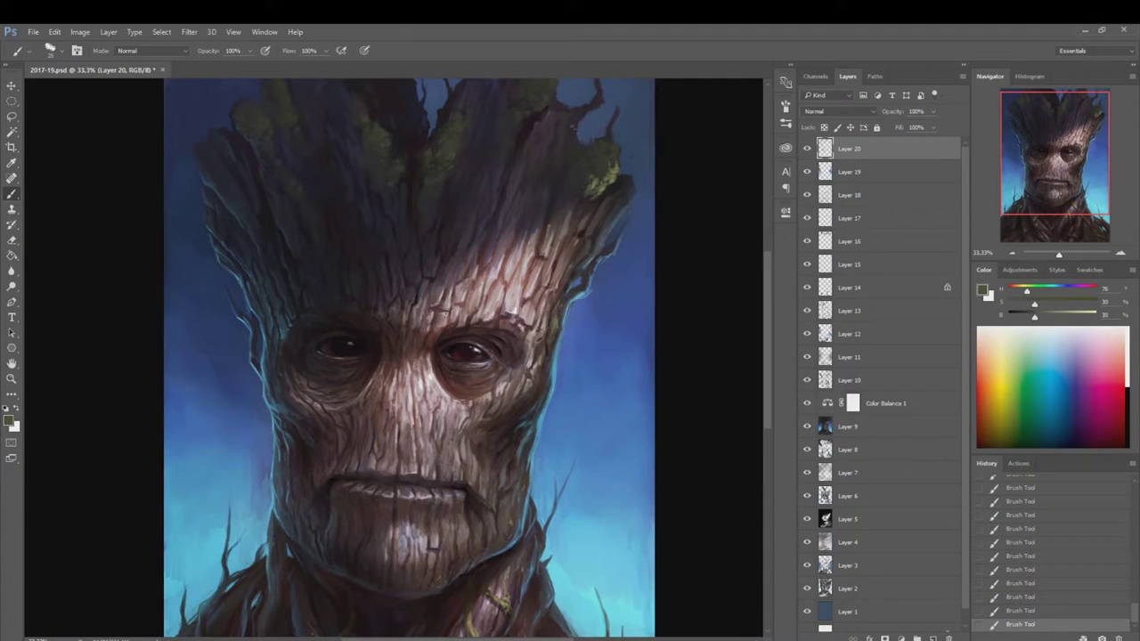
pyautogui.keyDown('alt'); pyautogui.click(540, 127); pyautogui.keyUp('alt')
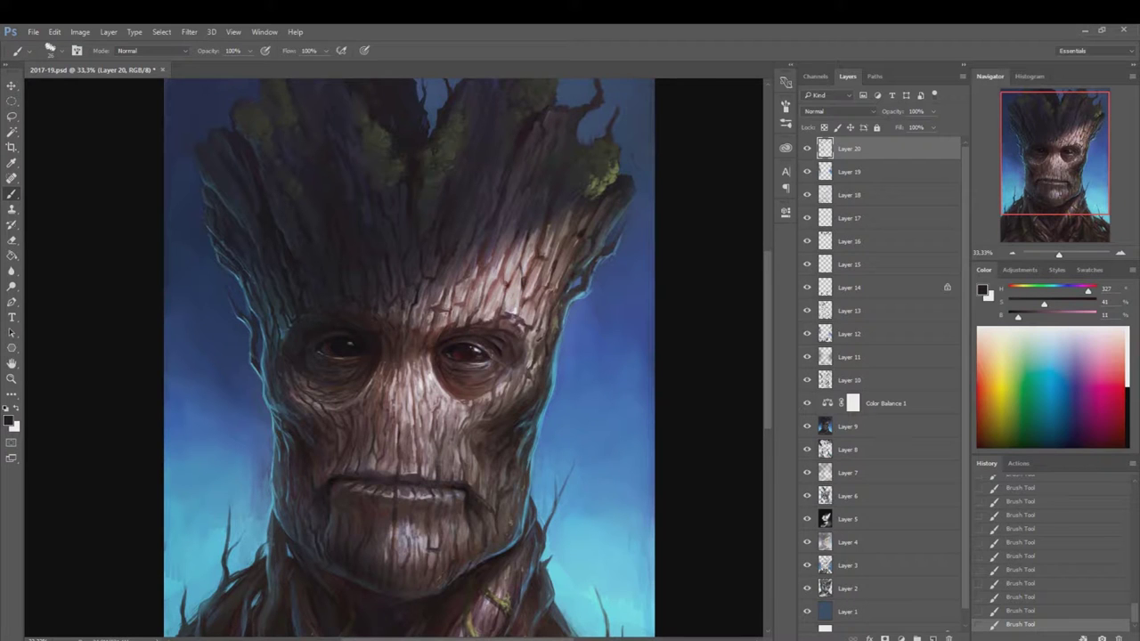
pyautogui.keyDown('alt'); pyautogui.click(607, 198); pyautogui.keyUp('alt')
pyautogui.keyDown('alt'); pyautogui.click(611, 162); pyautogui.keyUp('alt')
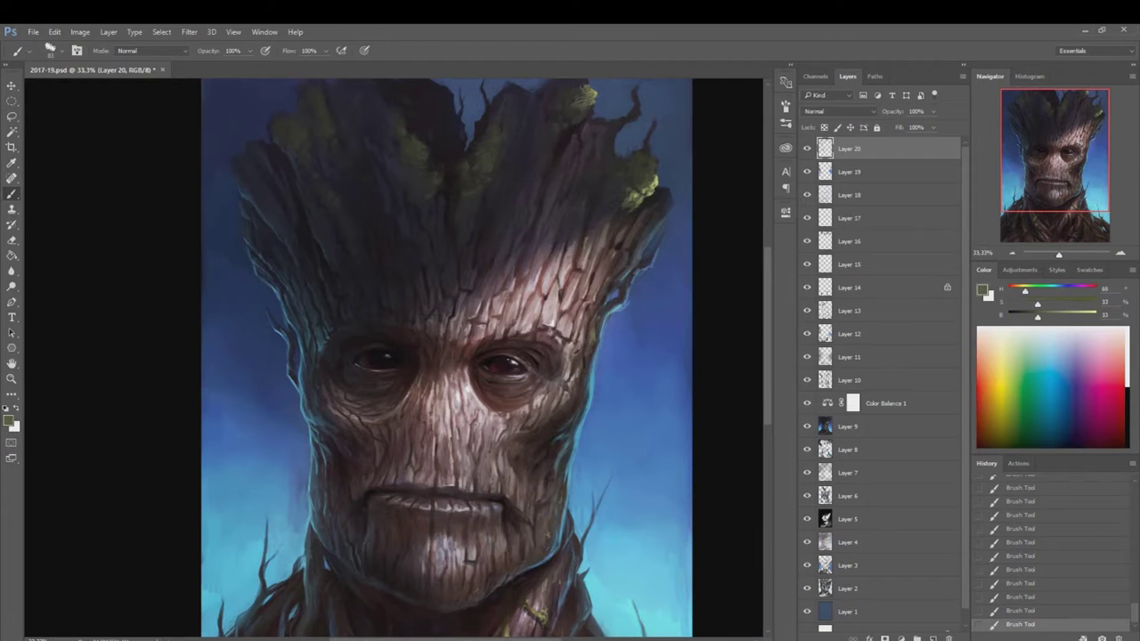
pyautogui.rightClick(654, 213)
pyautogui.press('Escape')
pyautogui.keyDown('alt'); pyautogui.click(660, 178); pyautogui.keyUp('alt')
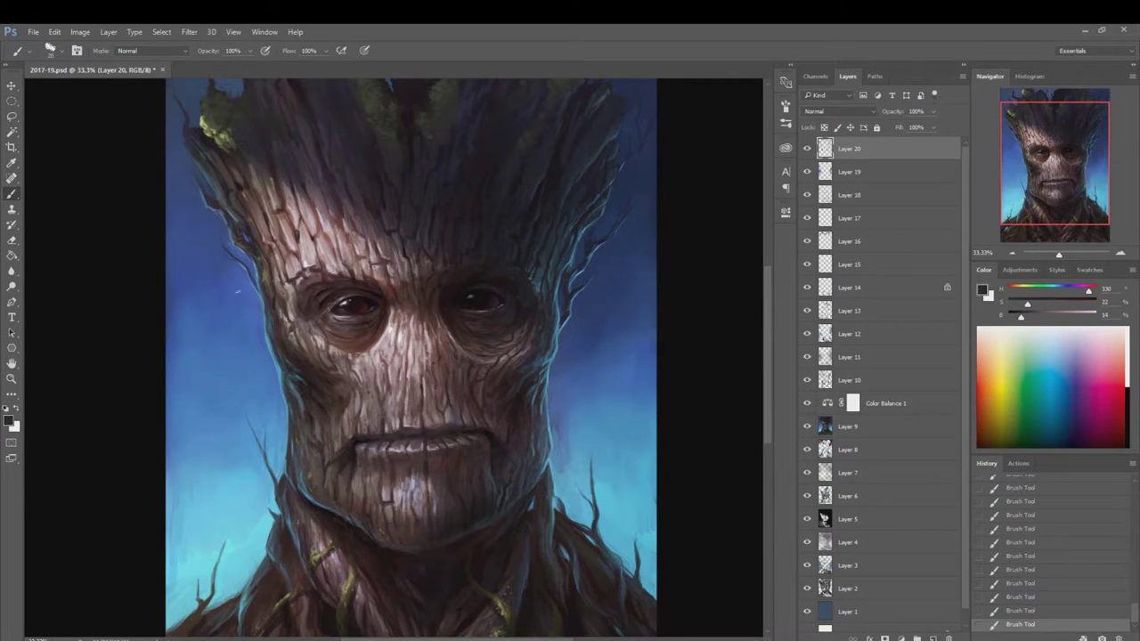
# - Erase a small part of the bark edge on the head's left side
pyautogui.press('e')
pyautogui.moveTo(239, 259)
pyautogui.mouseDown()
pyautogui.moveTo(203, 285)
pyautogui.moveTo(234, 259)
pyautogui.mouseUp()
pyautogui.press('b')
pyautogui.keyDown('alt'); pyautogui.click(237, 252); pyautogui.keyUp('alt')
# - Darken the head's left edge with dark brown strokes at a new brush size
pyautogui.keyDown('alt'); pyautogui.click(229, 236); pyautogui.keyUp('alt')
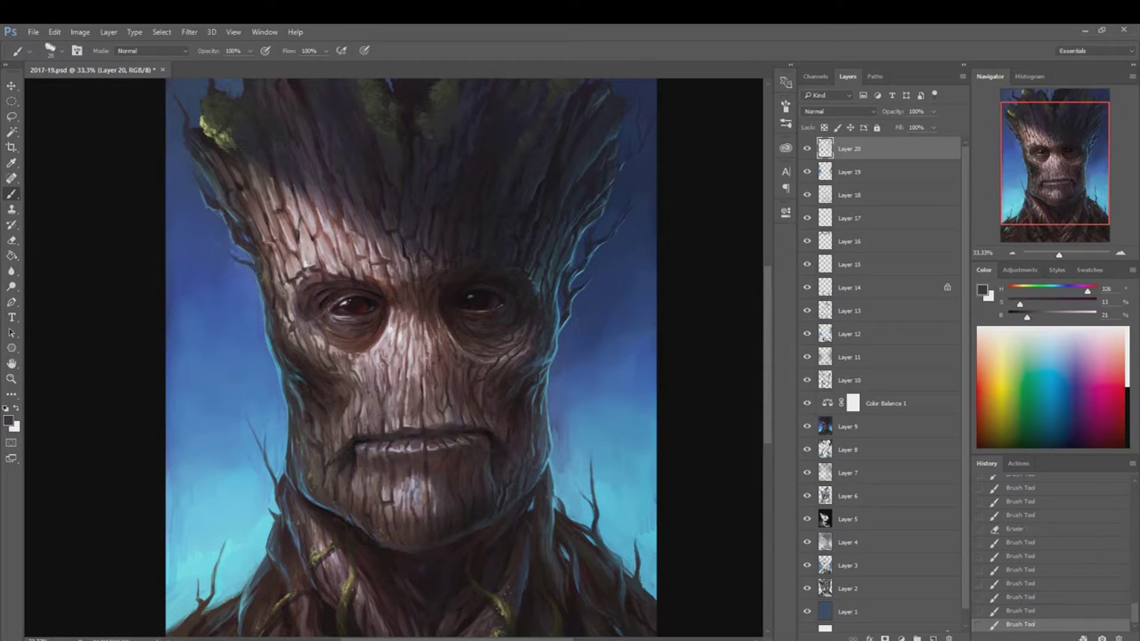
pyautogui.rightClick(335, 328)
pyautogui.doubleClick(399, 354)
pyautogui.scroll(-3, 419, 356)
pyautogui.keyDown('alt'); pyautogui.click(275, 428); pyautogui.keyUp('alt')
pyautogui.moveTo(260, 428); pyautogui.dragTo(232, 464)
pyautogui.keyDown('alt'); pyautogui.click(232, 465); pyautogui.keyUp('alt')
# - Sample teal blues from the background while zooming out to view the whole painting
pyautogui.scroll(2, 419, 357)
pyautogui.hotkey('ctrl', '-')
pyautogui.keyDown('alt'); pyautogui.click(291, 344); pyautogui.keyUp('alt')
pyautogui.hotkey('ctrl', '+')
pyautogui.keyDown('alt'); pyautogui.click(268, 347); pyautogui.keyUp('alt')
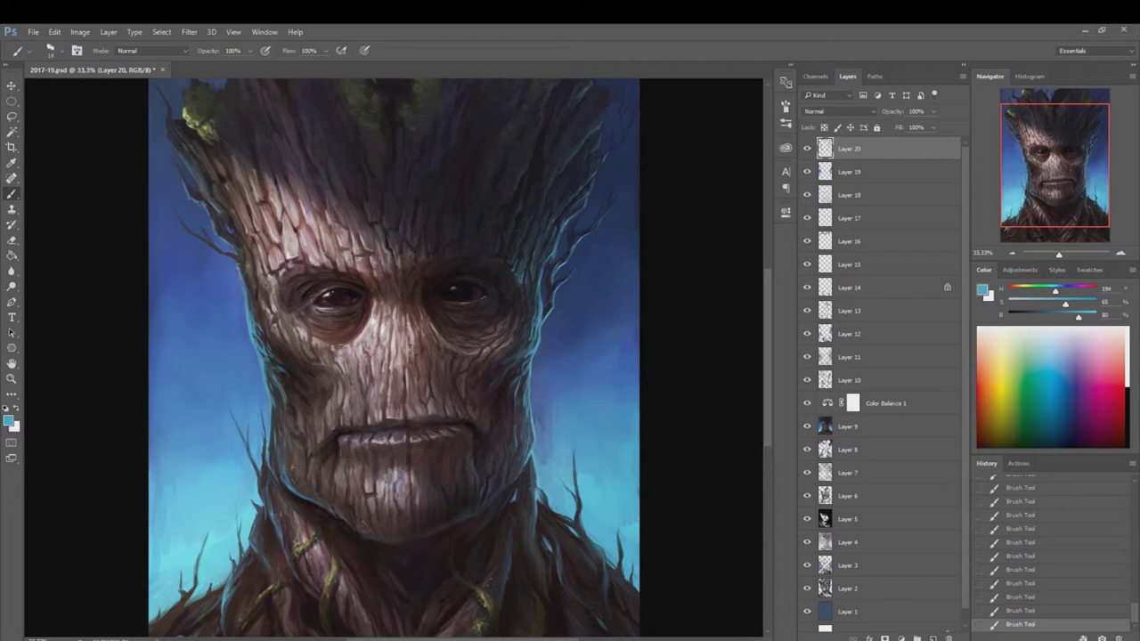
# - Sample greys and browns and dab soft strokes across the chin
pyautogui.keyDown('alt'); pyautogui.click(305, 269); pyautogui.keyUp('alt')
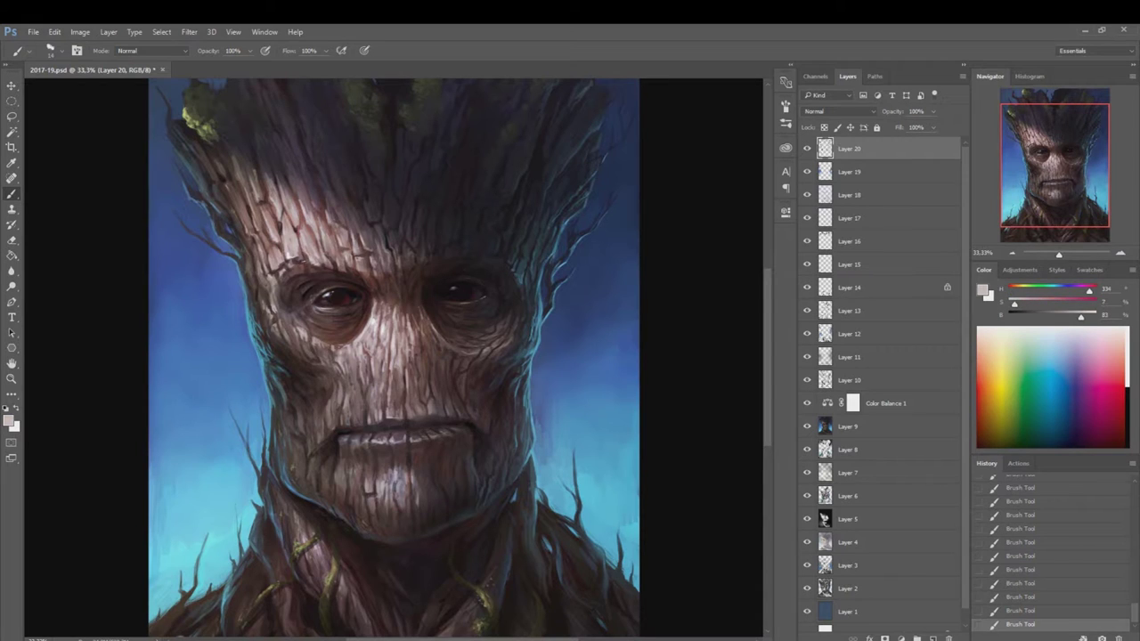
pyautogui.keyDown('alt'); pyautogui.click(365, 343); pyautogui.keyUp('alt')
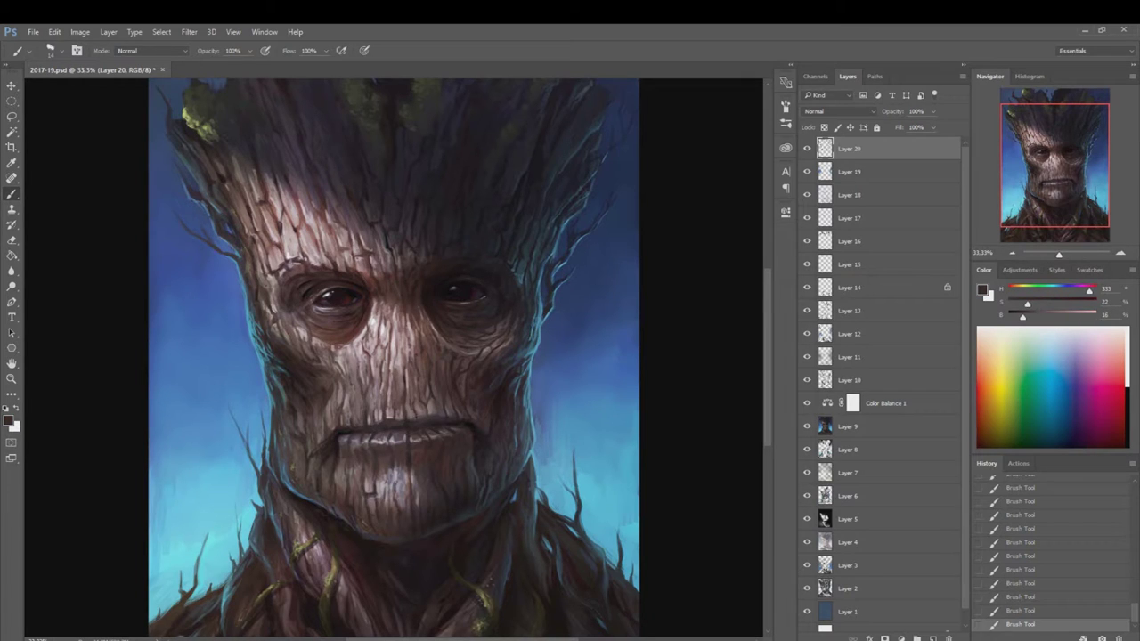
pyautogui.keyDown('alt'); pyautogui.click(365, 469); pyautogui.keyUp('alt')
pyautogui.keyDown('alt'); pyautogui.click(350, 509); pyautogui.keyUp('alt')
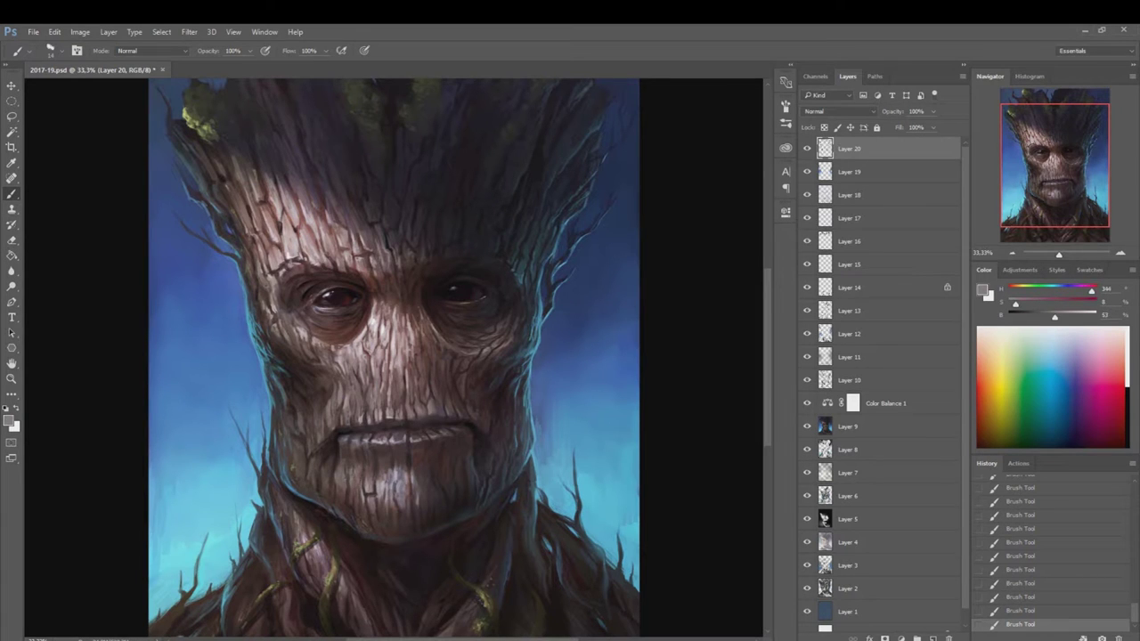
pyautogui.keyDown('alt'); pyautogui.click(328, 497); pyautogui.keyUp('alt')
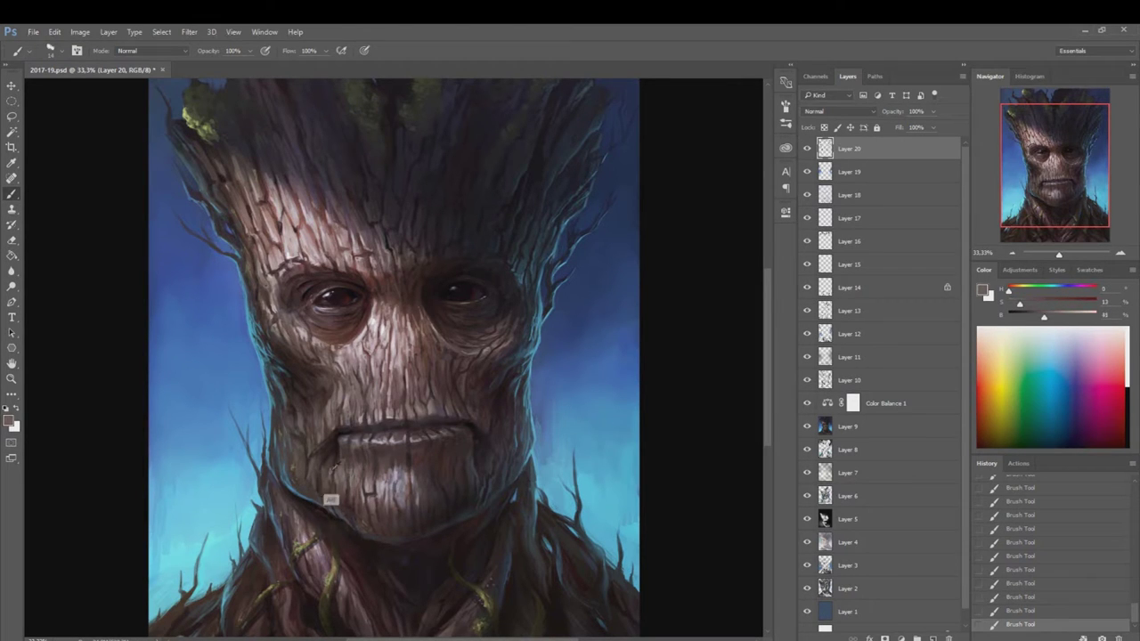
pyautogui.keyDown('alt'); pyautogui.click(323, 480); pyautogui.keyUp('alt')
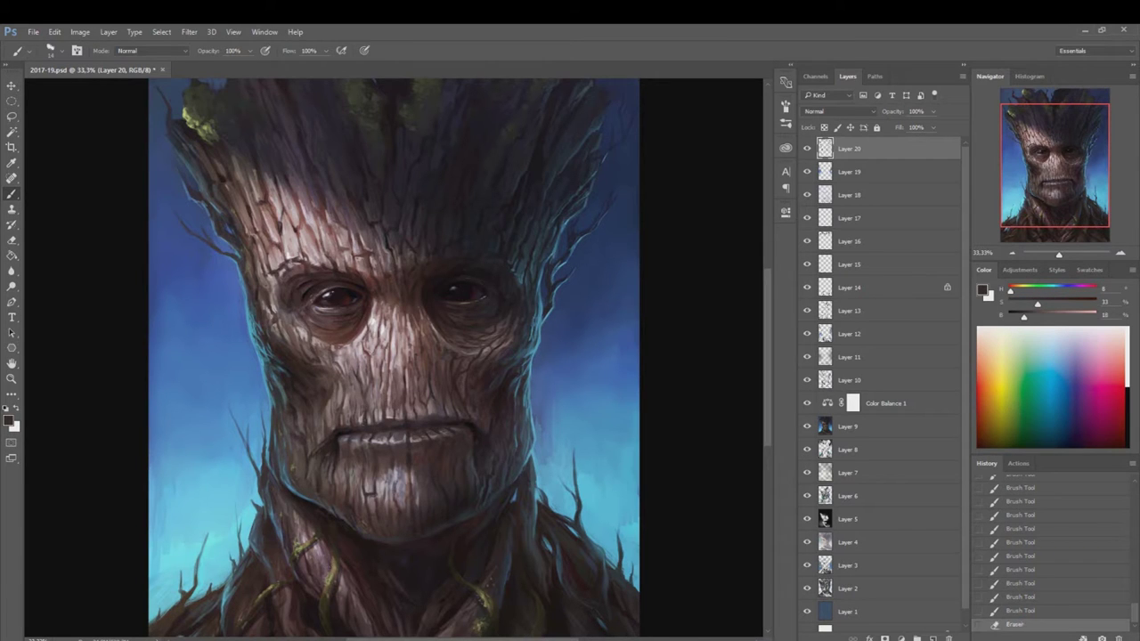
pyautogui.click(331, 466)
pyautogui.keyDown('alt'); pyautogui.click(315, 487); pyautogui.keyUp('alt')
pyautogui.moveTo(308, 478); pyautogui.dragTo(318, 470)
pyautogui.keyDown('alt'); pyautogui.click(318, 470); pyautogui.keyUp('alt')
# - Sample reddish and muted browns and a pinkish-grey highlight from the face
pyautogui.keyDown('alt'); pyautogui.click(353, 368); pyautogui.keyUp('alt')
pyautogui.keyDown('alt'); pyautogui.click(319, 343); pyautogui.keyUp('alt')
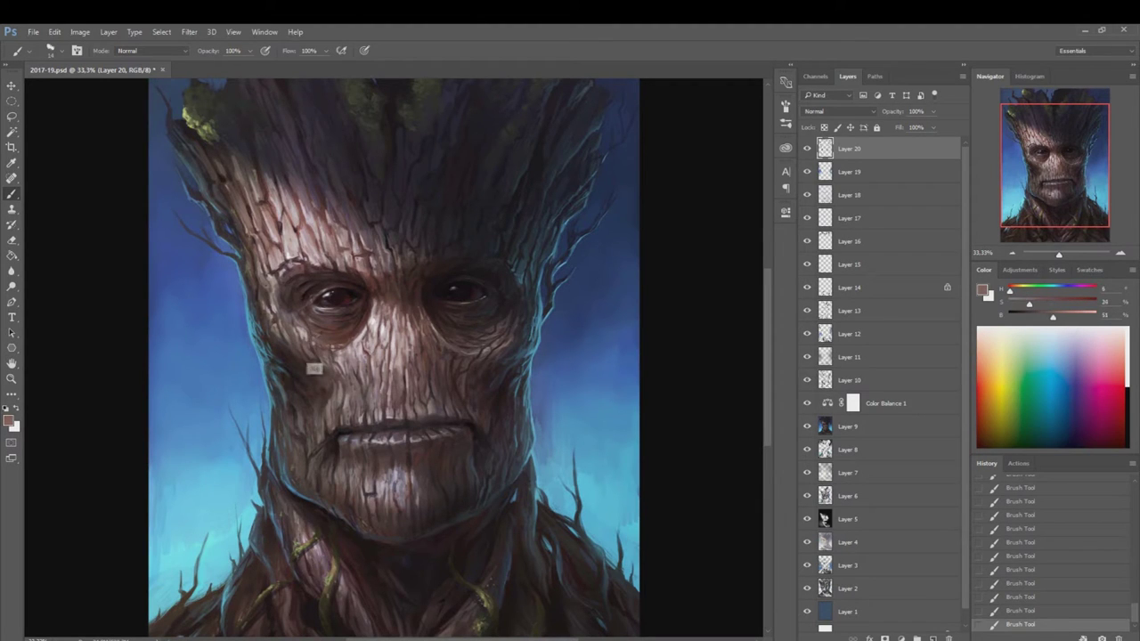
pyautogui.keyDown('alt'); pyautogui.click(448, 380); pyautogui.keyUp('alt')
pyautogui.keyDown('alt'); pyautogui.click(346, 369); pyautogui.keyUp('alt')
pyautogui.keyDown('alt'); pyautogui.click(366, 323); pyautogui.keyUp('alt')
pyautogui.keyDown('alt'); pyautogui.click(325, 349); pyautogui.keyUp('alt')
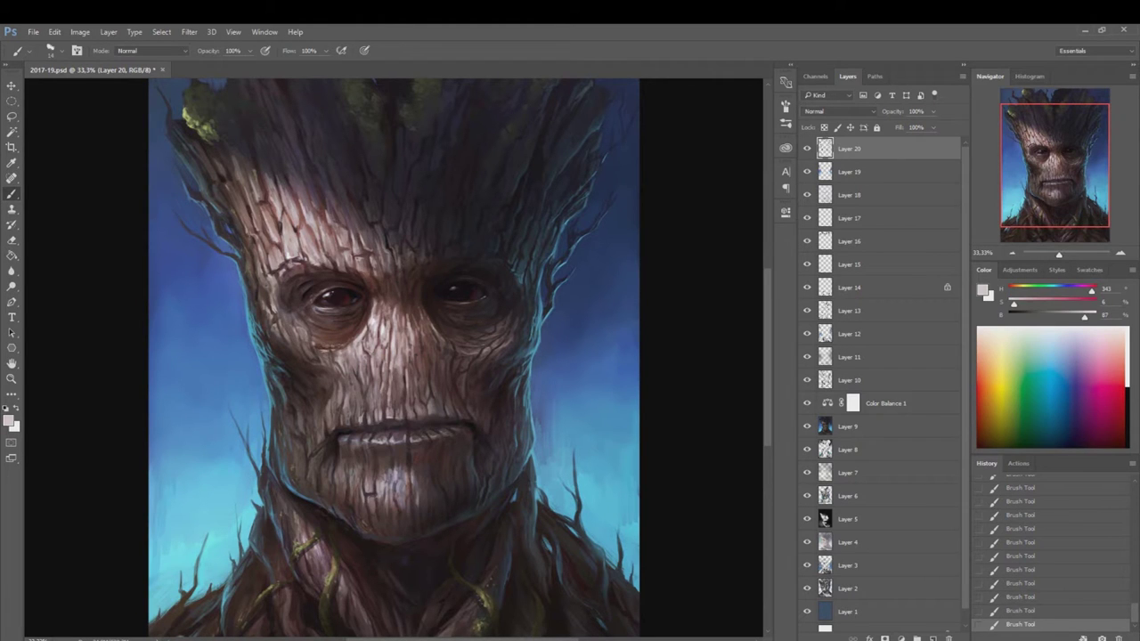
pyautogui.keyDown('alt'); pyautogui.click(338, 374); pyautogui.keyUp('alt')
# - Flip the canvas horizontally, add a dark stroke, and create a new empty layer
pyautogui.hotkey('ctrl', '-')
pyautogui.click(79, 31)
pyautogui.click(241, 196)
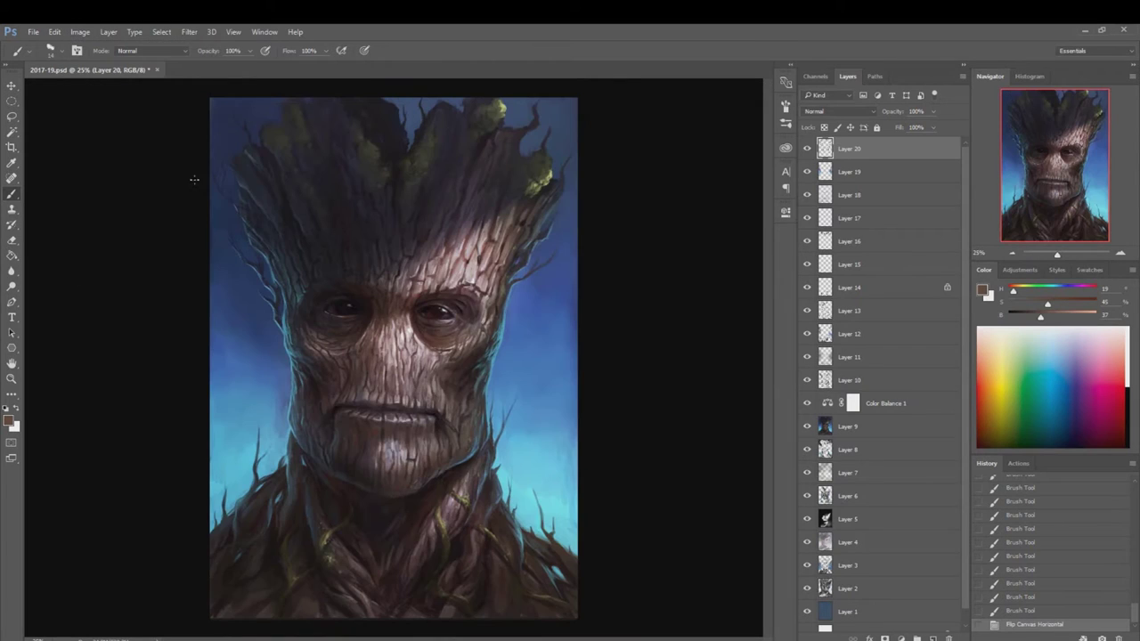
pyautogui.keyDown('alt'); pyautogui.click(512, 296); pyautogui.keyUp('alt')
pyautogui.moveTo(512, 295); pyautogui.dragTo(516, 292)
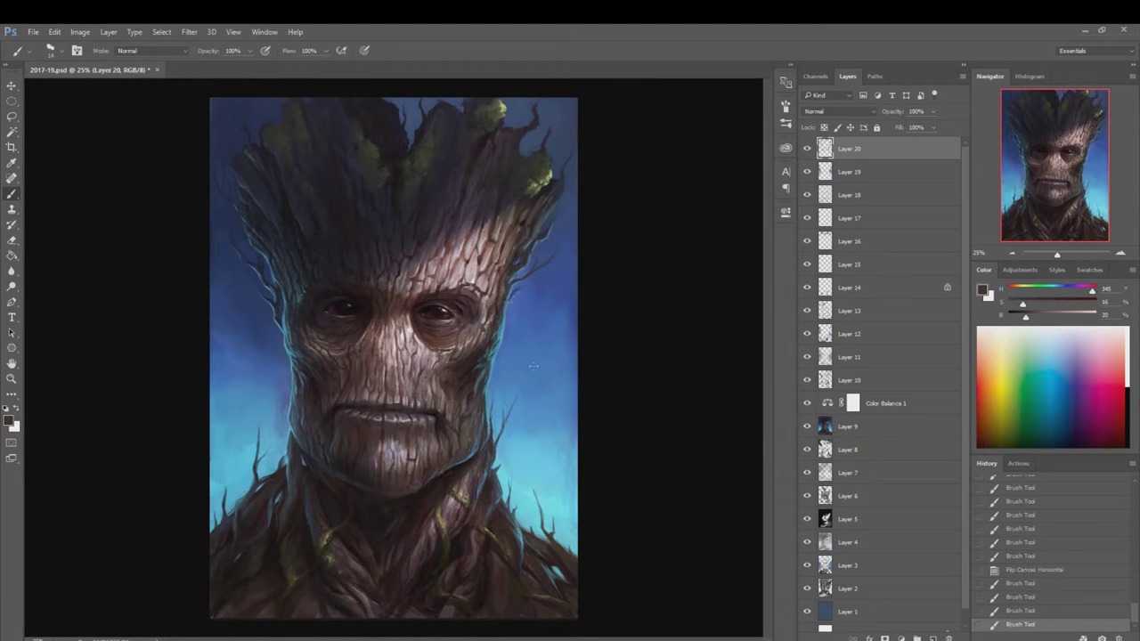
pyautogui.click(223, 148)
pyautogui.keyDown('alt'); pyautogui.click(223, 148); pyautogui.keyUp('alt')
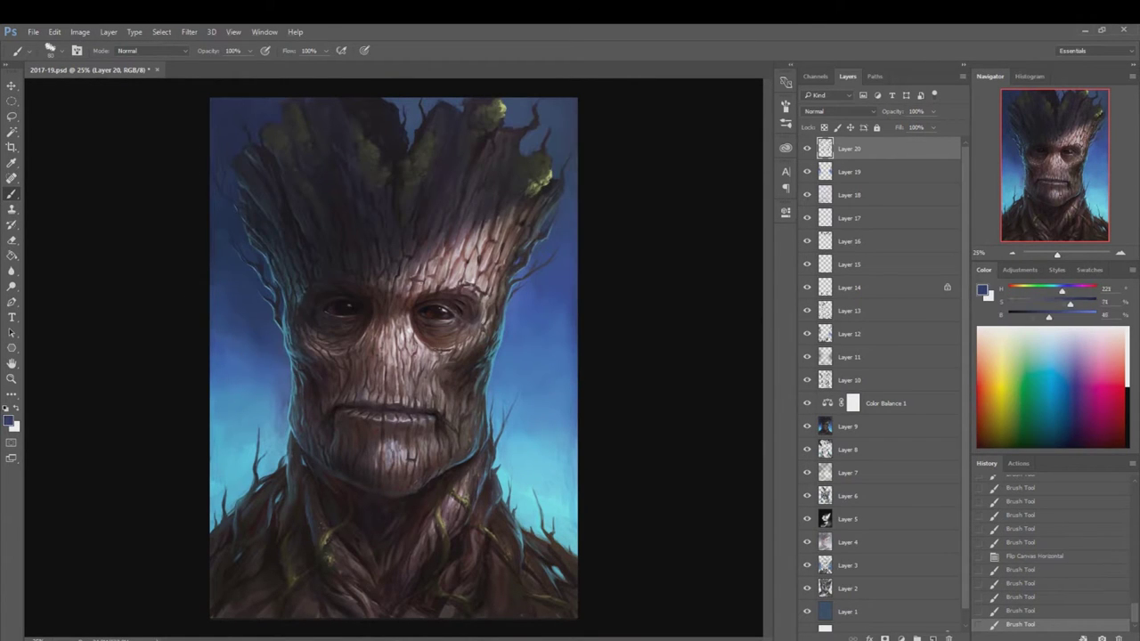
pyautogui.hotkey('ctrl', 'shift', 'alt', 'n')
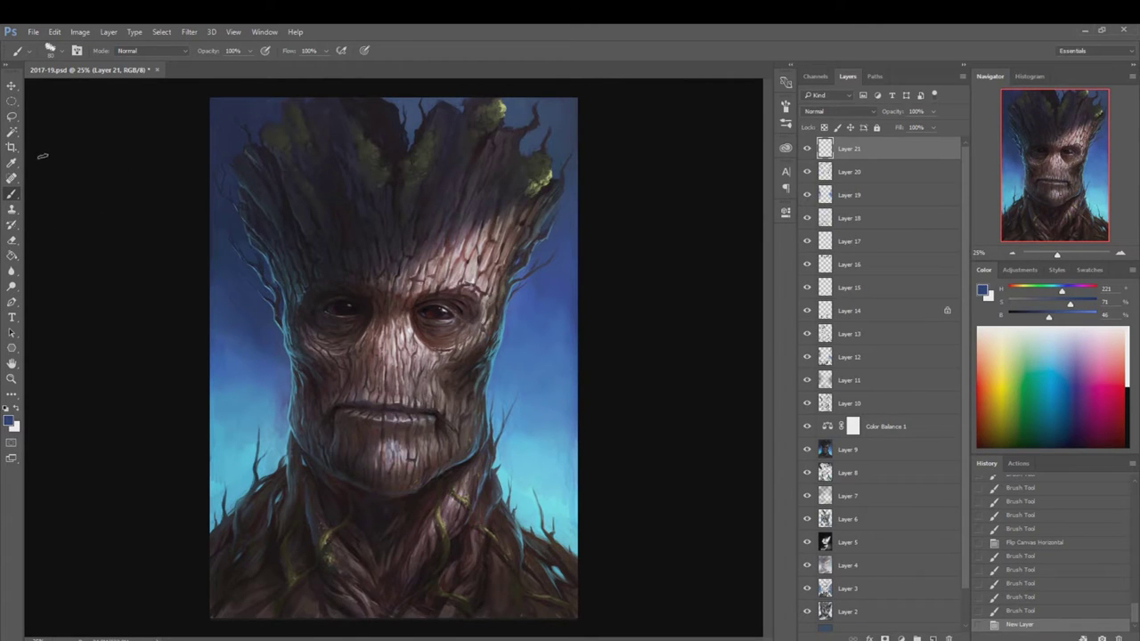
# - Paste a merged copy of the whole canvas onto Layer 21 and warp it around the head
pyautogui.hotkey('ctrl', 'a')
pyautogui.hotkey('ctrl', 'shift', 'c')
pyautogui.hotkey('ctrl', 'v')
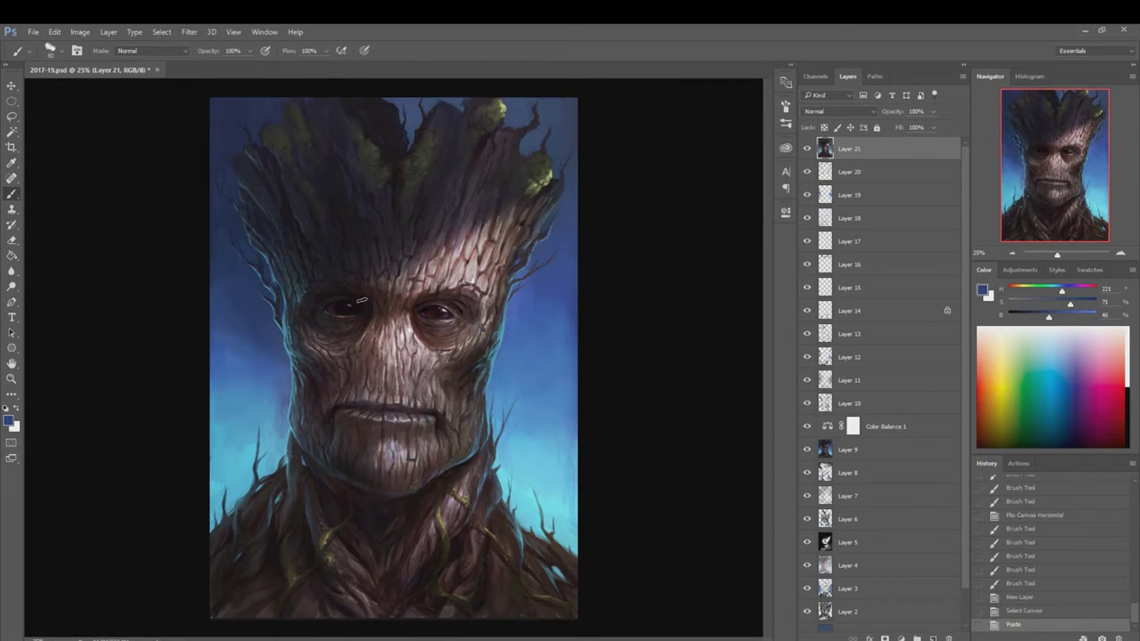
pyautogui.hotkey('ctrl', 't')
pyautogui.moveTo(393, 618)
pyautogui.mouseDown()
pyautogui.moveTo(394, 577)
pyautogui.moveTo(393, 618)
pyautogui.mouseUp()
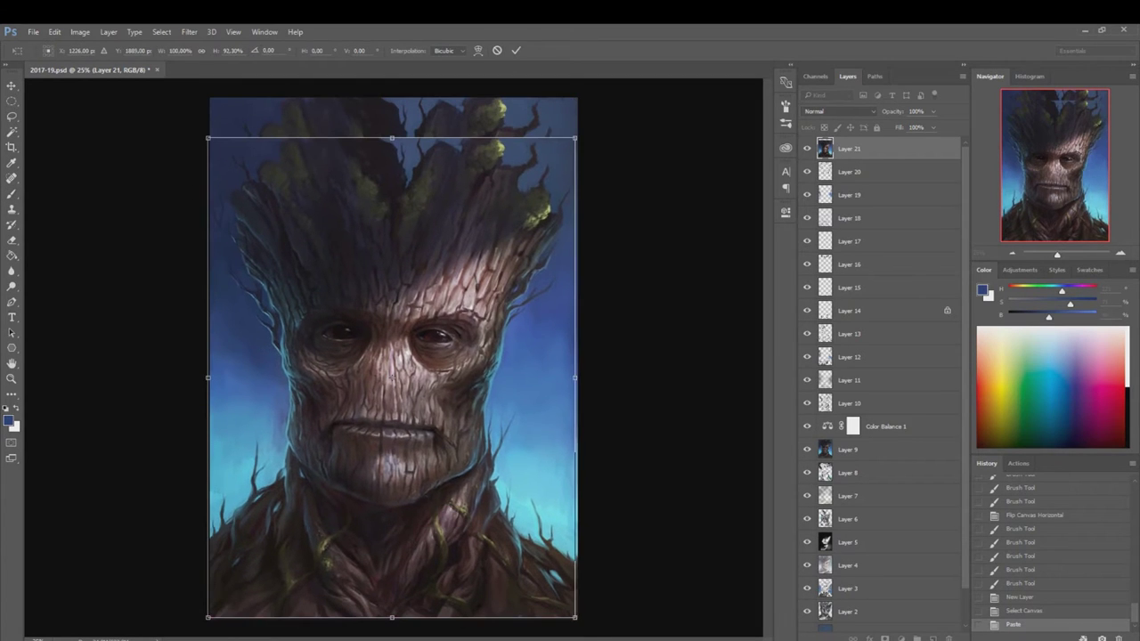
pyautogui.rightClick(422, 294)
pyautogui.click(454, 378)
pyautogui.moveTo(525, 143)
pyautogui.mouseDown()
pyautogui.moveTo(583, 98)
pyautogui.moveTo(339, 222)
pyautogui.mouseUp()
pyautogui.moveTo(214, 267); pyautogui.dragTo(223, 222)
pyautogui.press('Return')
pyautogui.press('b')
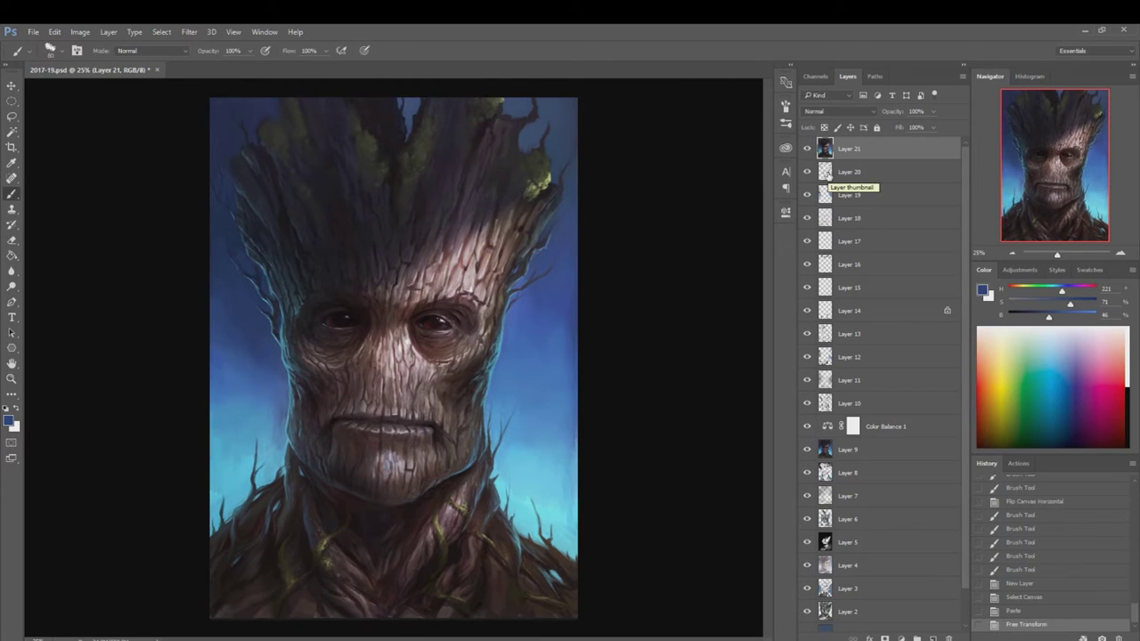
# - Stretch the Layer 21 copy taller toward the top of the canvas
pyautogui.click(808, 149)
pyautogui.hotkey('ctrl', 't')
pyautogui.moveTo(391, 96); pyautogui.dragTo(390, 92)
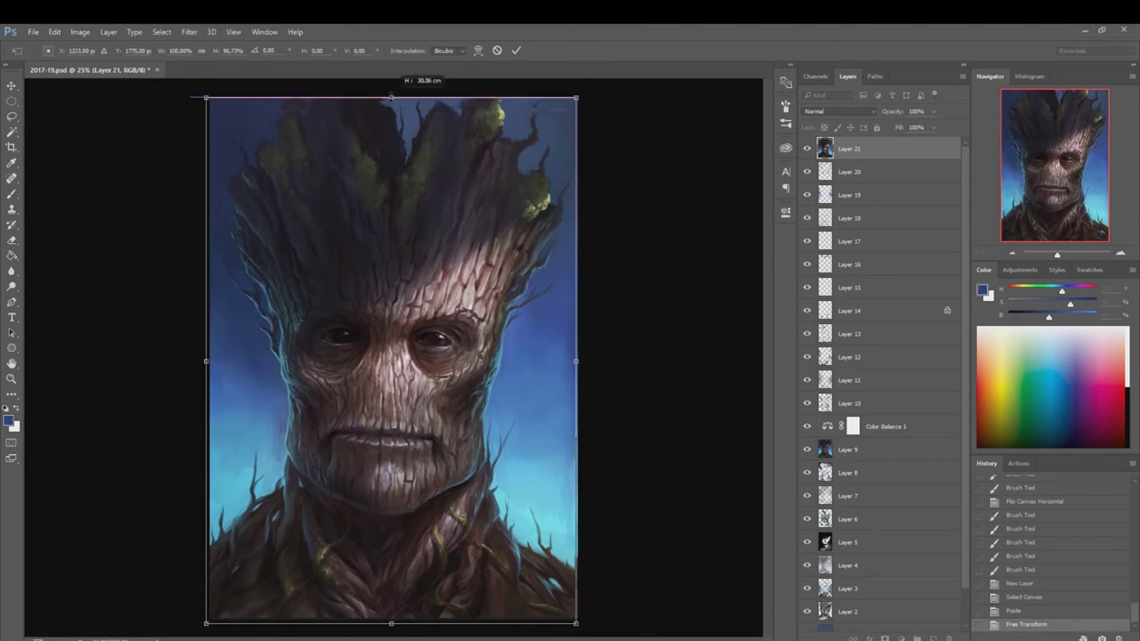
pyautogui.press('Return')
pyautogui.hotkey('ctrl', 't')
pyautogui.press('Return')
# - Nudge Layer 21's Color Balance slightly and add a new empty Layer 22
pyautogui.click(80, 31)
pyautogui.moveTo(97, 62)
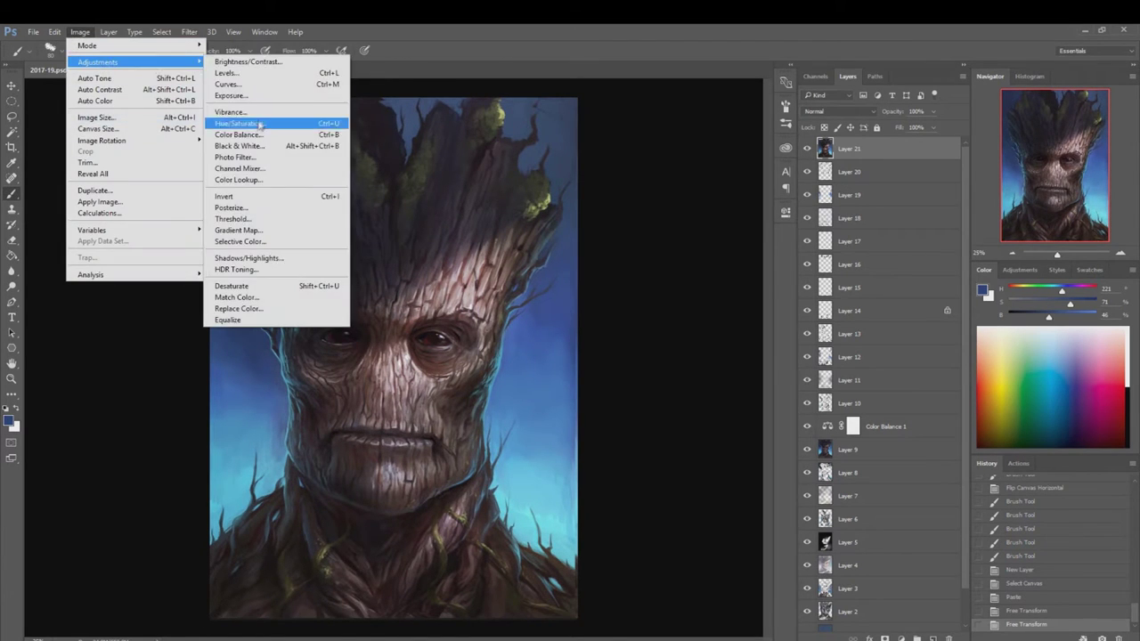
pyautogui.click(258, 135)
pyautogui.moveTo(858, 198); pyautogui.dragTo(862, 212)
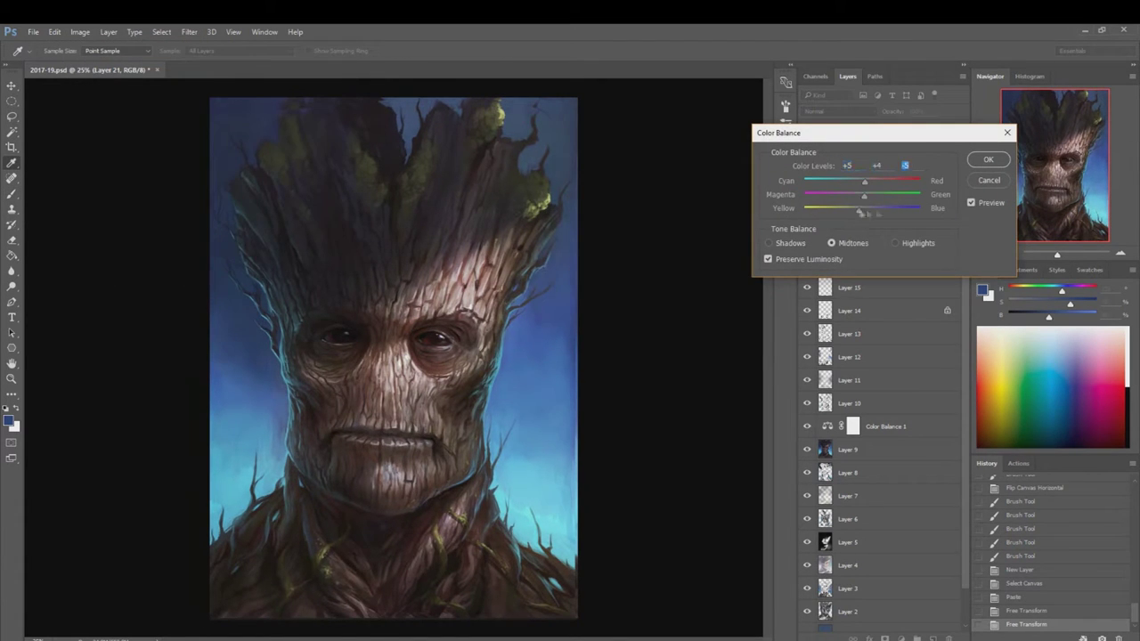
pyautogui.press('Return')
pyautogui.hotkey('ctrl', 'shift', 'alt', 'n')
pyautogui.rightClick(466, 366)
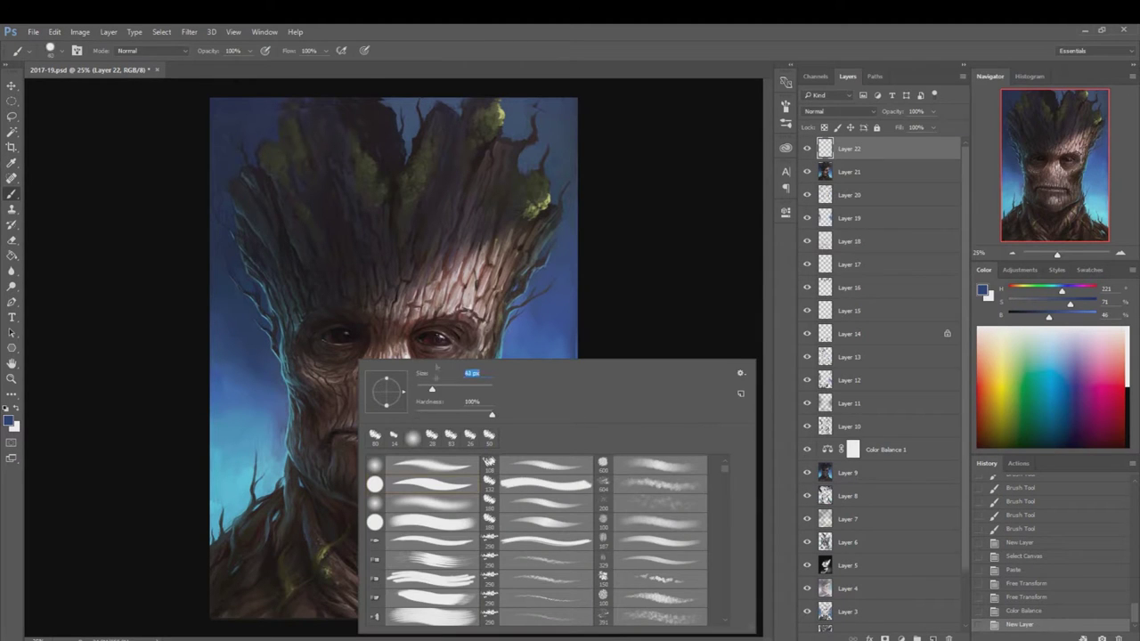
# - Set the foreground colour to orange and dab particle dots across the background
pyautogui.click(983, 290)
pyautogui.click(789, 251)
pyautogui.click(927, 230)
pyautogui.click(553, 312)
pyautogui.rightClick(577, 356)
pyautogui.press('Escape')
pyautogui.click(247, 335)
pyautogui.click(535, 356)
pyautogui.click(246, 119)
pyautogui.click(279, 113)
pyautogui.click(228, 132)
pyautogui.click(220, 416)
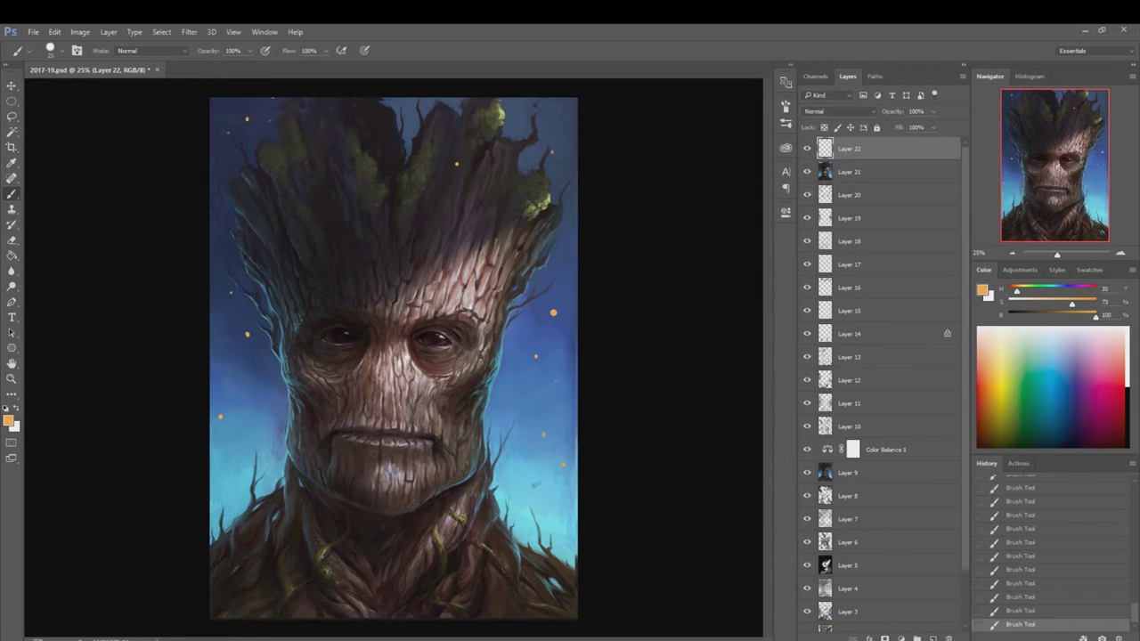
# - Give Layer 22 a larger orange Outer Glow and boost the dots' saturation
pyautogui.doubleClick(891, 147)
pyautogui.click(846, 172)
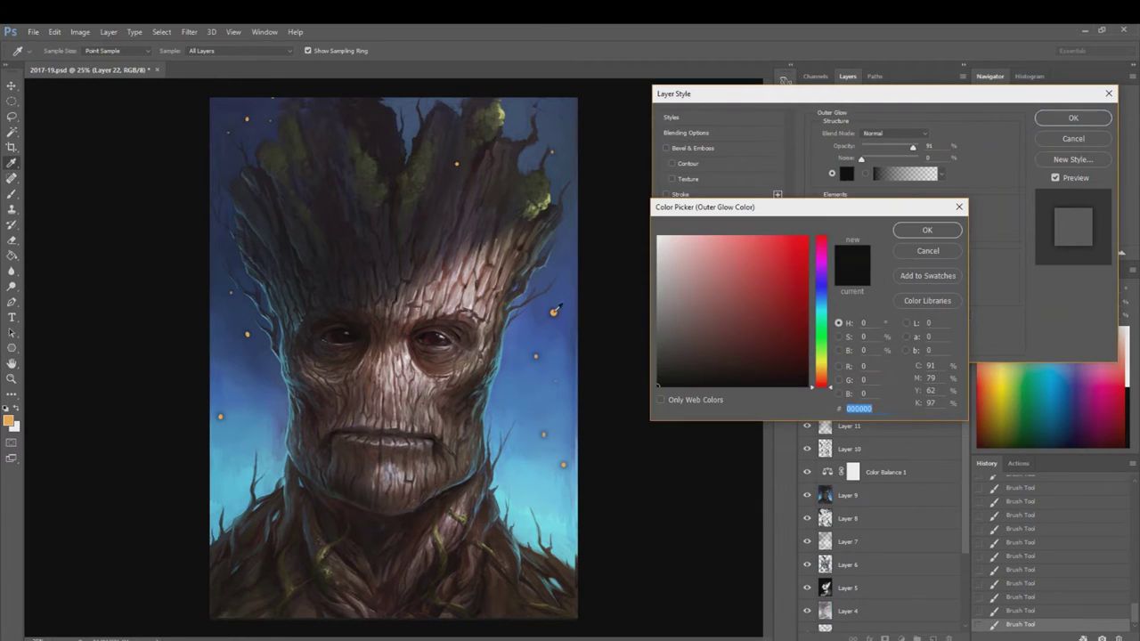
pyautogui.click(819, 251)
pyautogui.click(934, 228)
pyautogui.moveTo(873, 232); pyautogui.dragTo(894, 232)
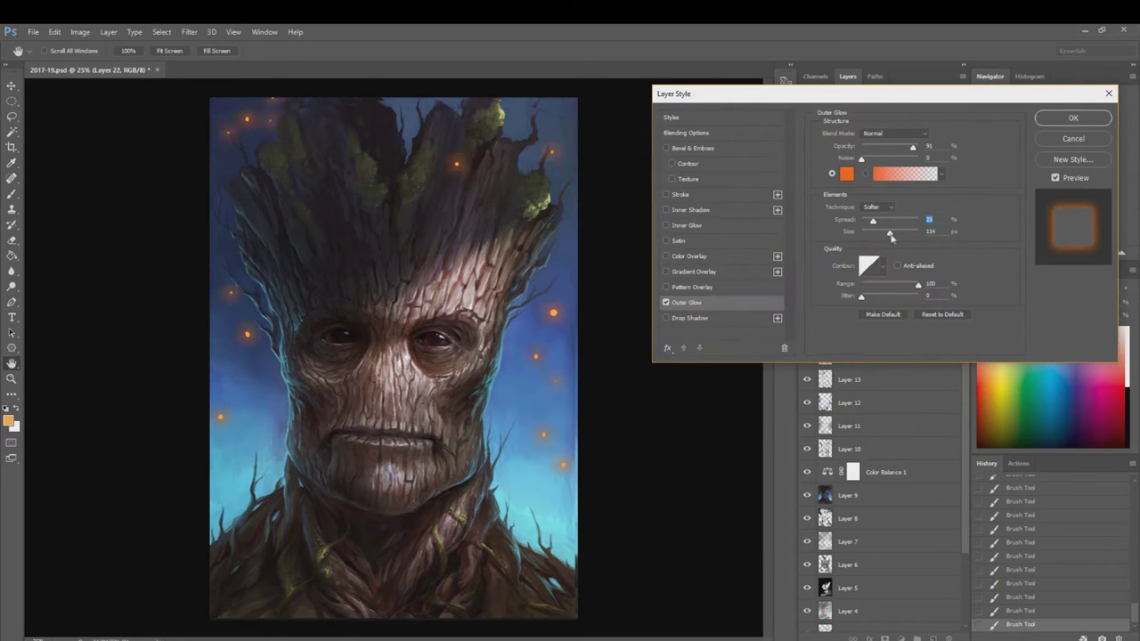
pyautogui.press('Return')
pyautogui.hotkey('ctrl', 'u')
pyautogui.moveTo(832, 413); pyautogui.dragTo(871, 414)
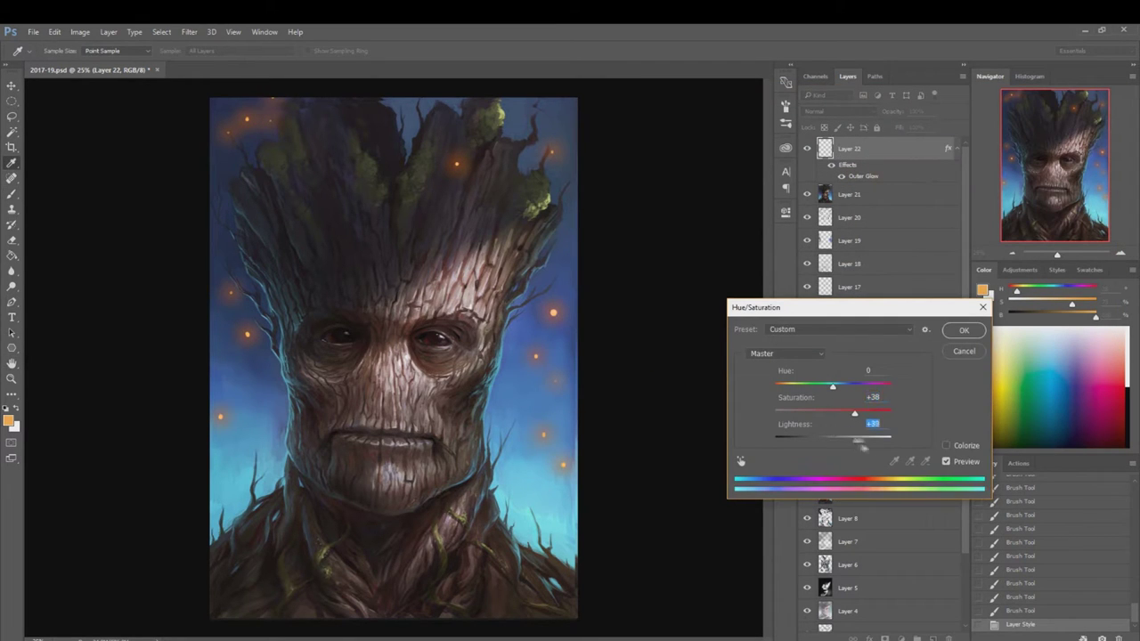
pyautogui.click(964, 330)
# - Paint more glowing dots and lower the Outer Glow spread to 17
pyautogui.click(345, 163)
pyautogui.click(339, 152)
pyautogui.click(219, 201)
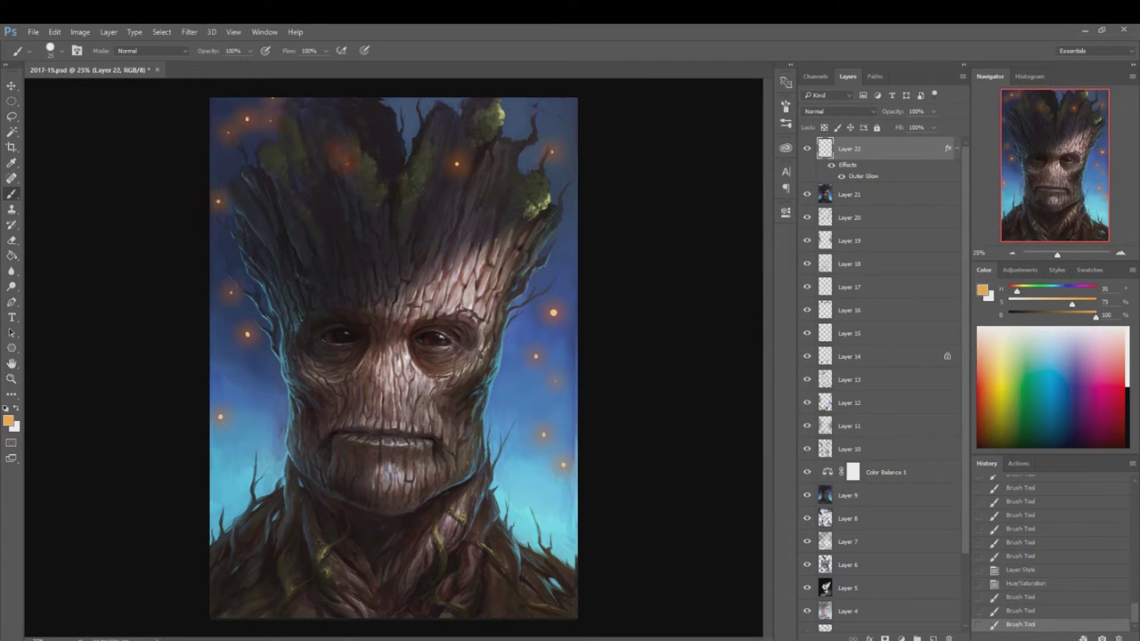
pyautogui.doubleClick(856, 177)
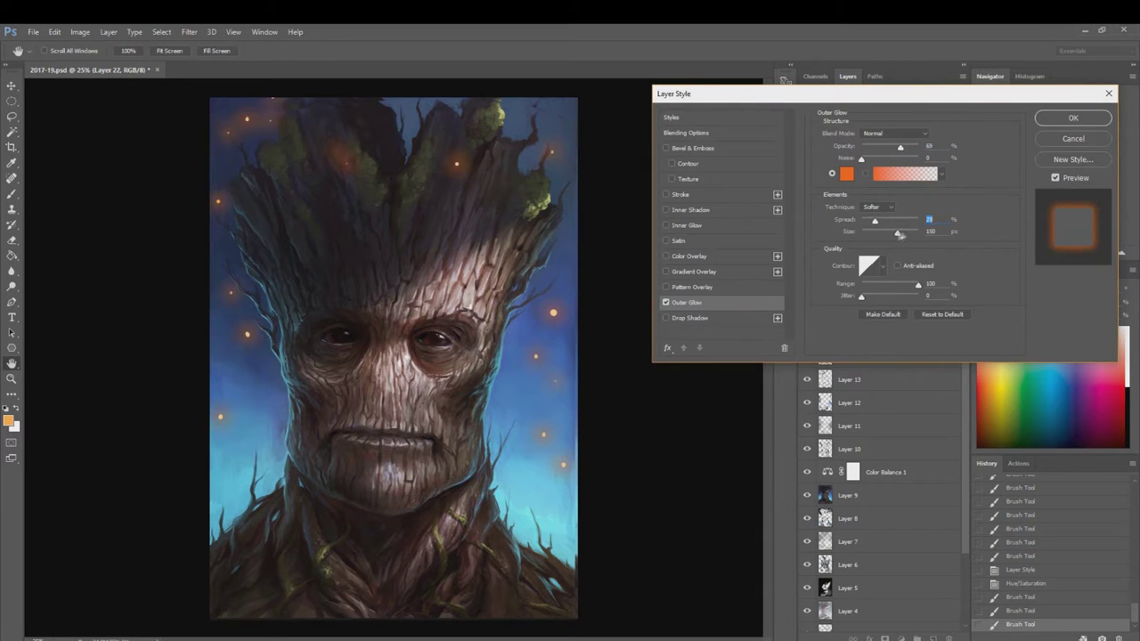
pyautogui.moveTo(875, 222); pyautogui.dragTo(870, 221)
pyautogui.click(865, 174)
pyautogui.click(1072, 117)
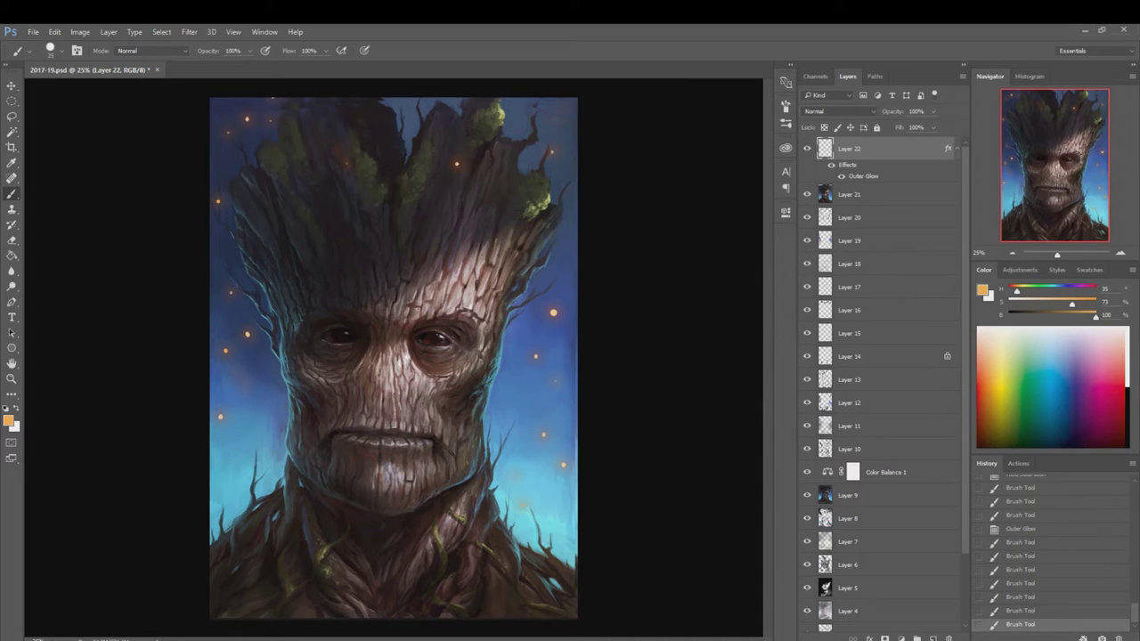
pyautogui.click(460, 219)
pyautogui.click(337, 227)
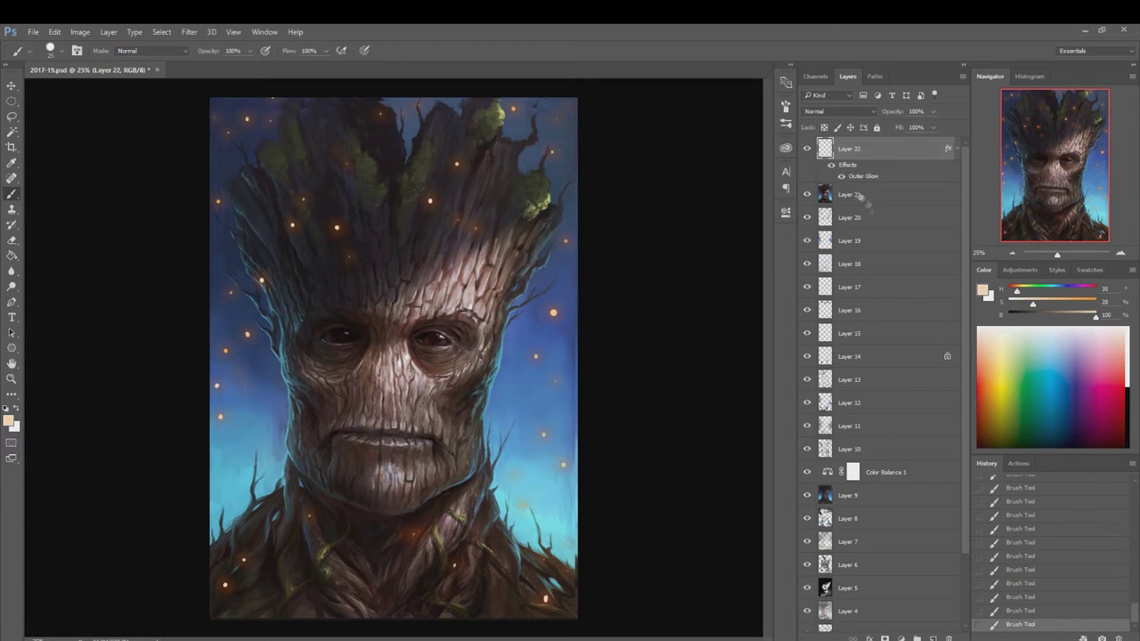
# - Add Layer 23, then erase the top edge and stray lower-right branches on Layer 21
pyautogui.hotkey('ctrl', 'shift', 'alt', 'n')
pyautogui.press('e')
pyautogui.hotkey('alt', '[')
pyautogui.moveTo(271, 101)
pyautogui.mouseDown()
pyautogui.moveTo(530, 120)
pyautogui.moveTo(532, 169)
pyautogui.mouseUp()
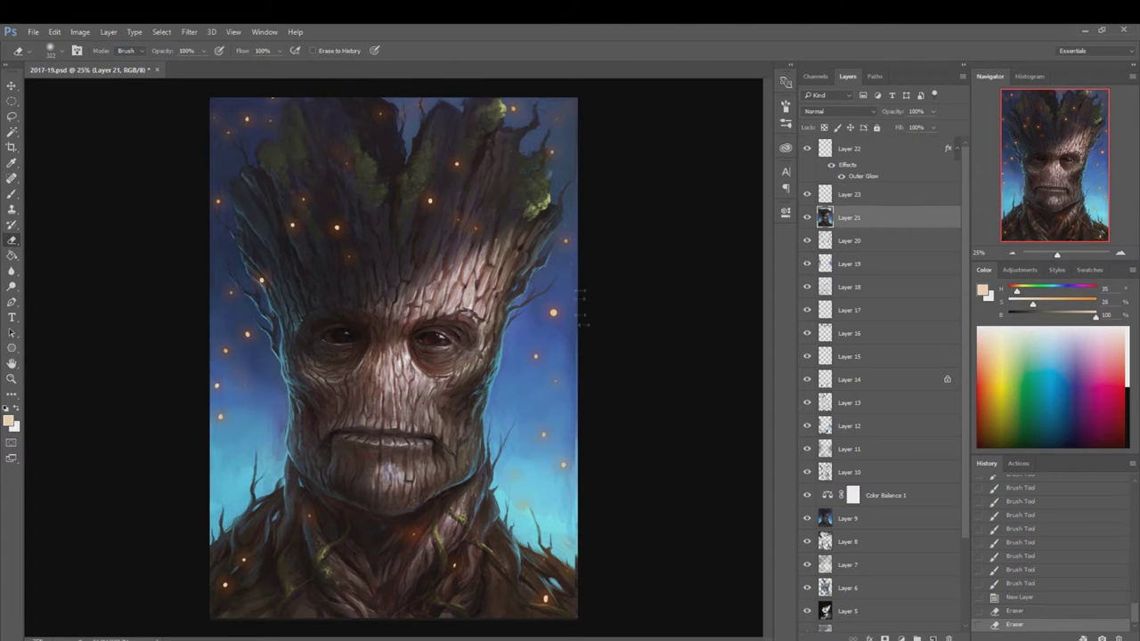
pyautogui.moveTo(572, 430); pyautogui.dragTo(573, 471)
pyautogui.moveTo(570, 539)
pyautogui.mouseDown()
pyautogui.moveTo(508, 574)
pyautogui.moveTo(486, 507)
pyautogui.mouseUp()
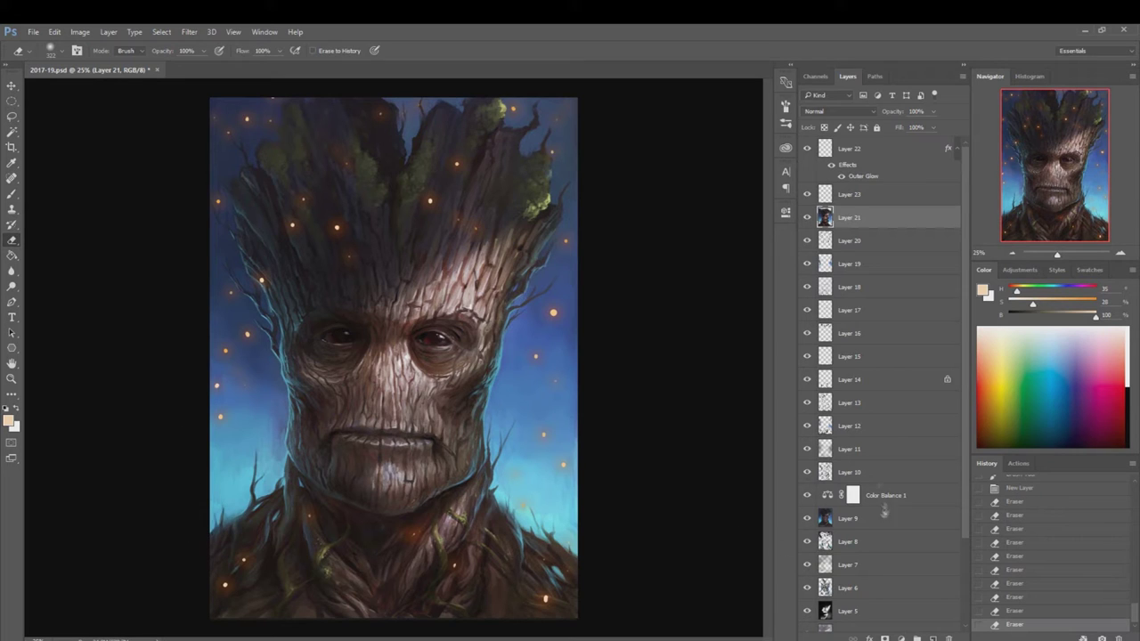
# - Set Layer 23 to Overlay and try large overlay strokes, then undo them
pyautogui.click(854, 194)
pyautogui.click(829, 111)
pyautogui.click(828, 218)
pyautogui.click(1019, 316)
pyautogui.press('b')
pyautogui.rightClick(405, 302)
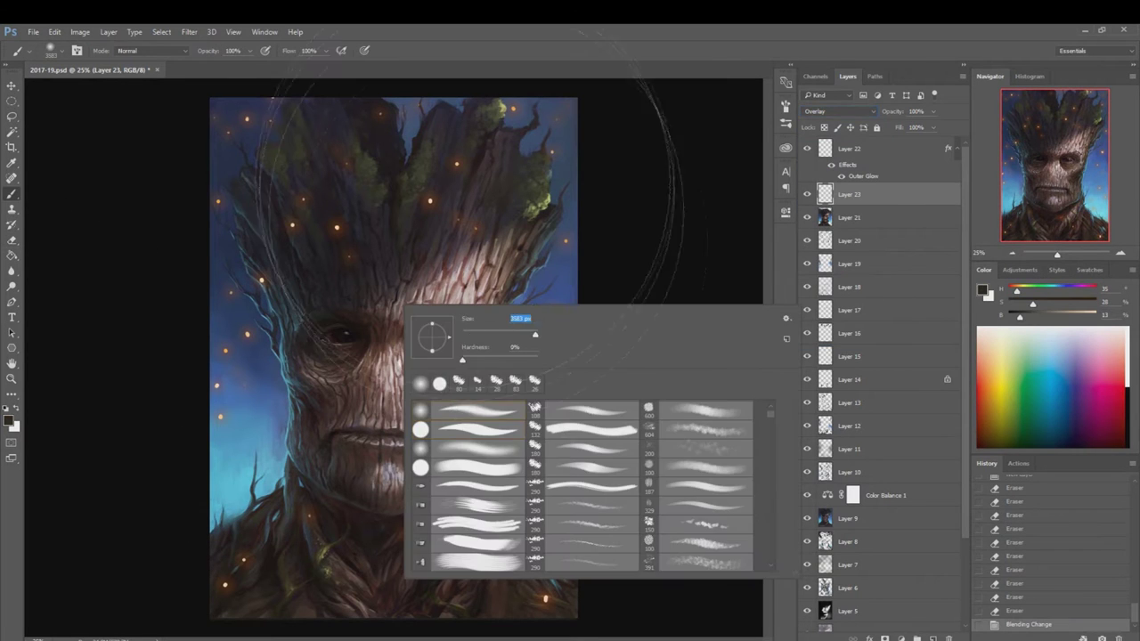
pyautogui.press('Escape')
pyautogui.moveTo(507, 98); pyautogui.dragTo(427, 116)
pyautogui.moveTo(427, 142); pyautogui.dragTo(419, 196)
pyautogui.hotkey('ctrl', 'alt', 'z')
pyautogui.hotkey('ctrl', 'alt', 'z')
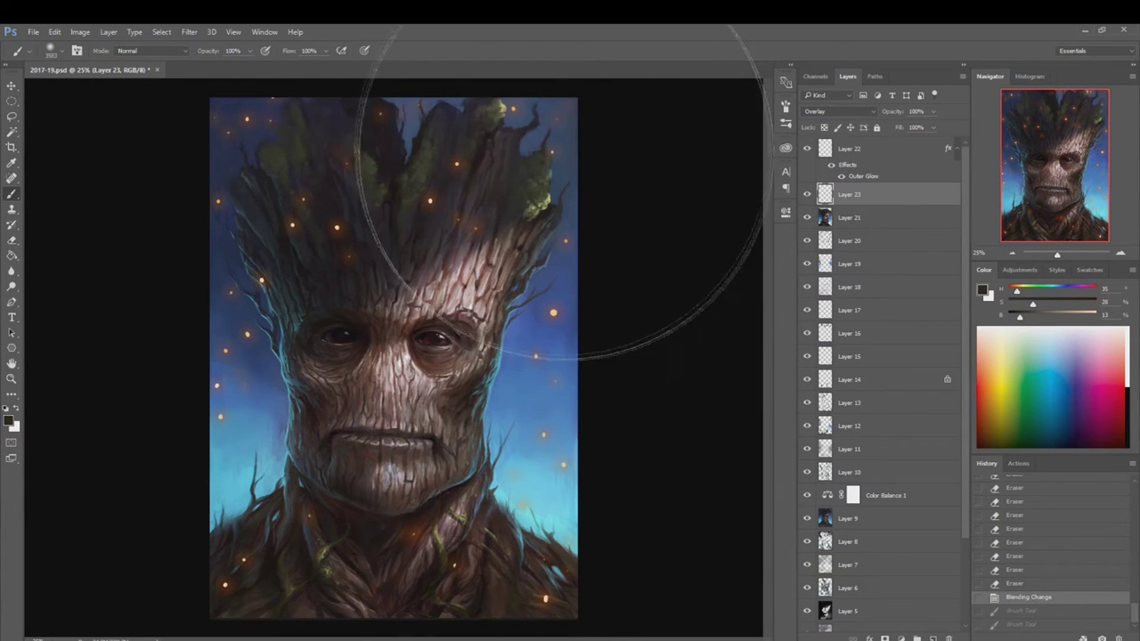
# - Paint small glowing dots on Layer 22 across the sky and lower portrait, lightening the colour to beige
pyautogui.click(853, 149)
pyautogui.rightClick(401, 314)
pyautogui.press('Return')
pyautogui.click(553, 313)
pyautogui.click(535, 356)
pyautogui.moveTo(1051, 316); pyautogui.dragTo(1098, 316)
pyautogui.click(570, 174)
pyautogui.click(299, 140)
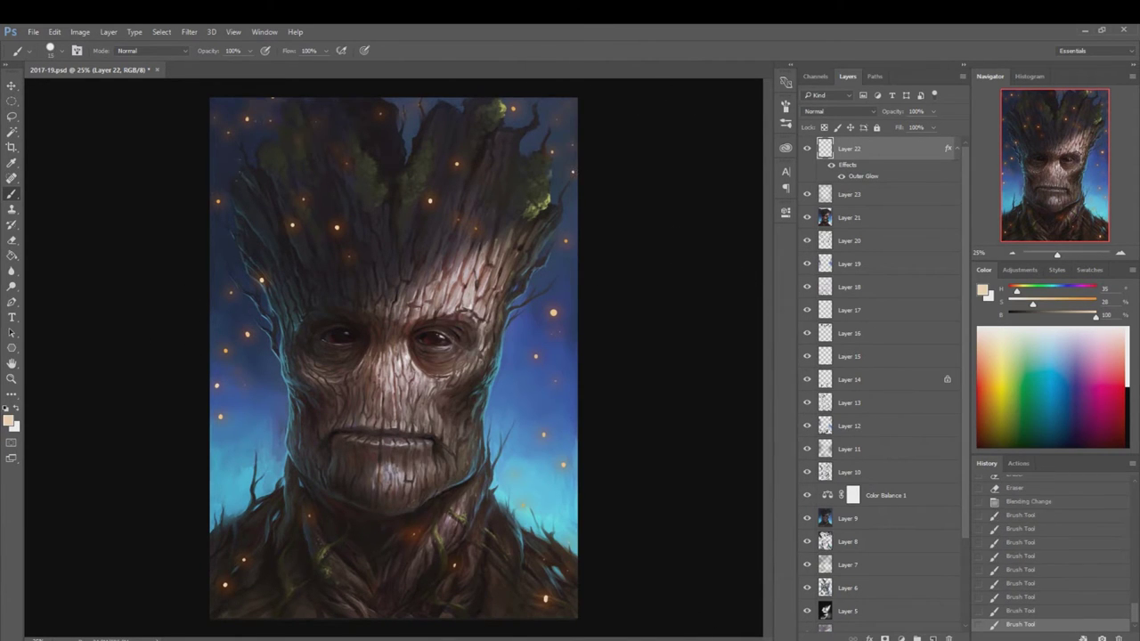
pyautogui.click(239, 170)
pyautogui.click(258, 534)
# - Reopen the Outer Glow style, keep the orange colour, and adjust the glow size
pyautogui.doubleClick(860, 176)
pyautogui.click(846, 173)
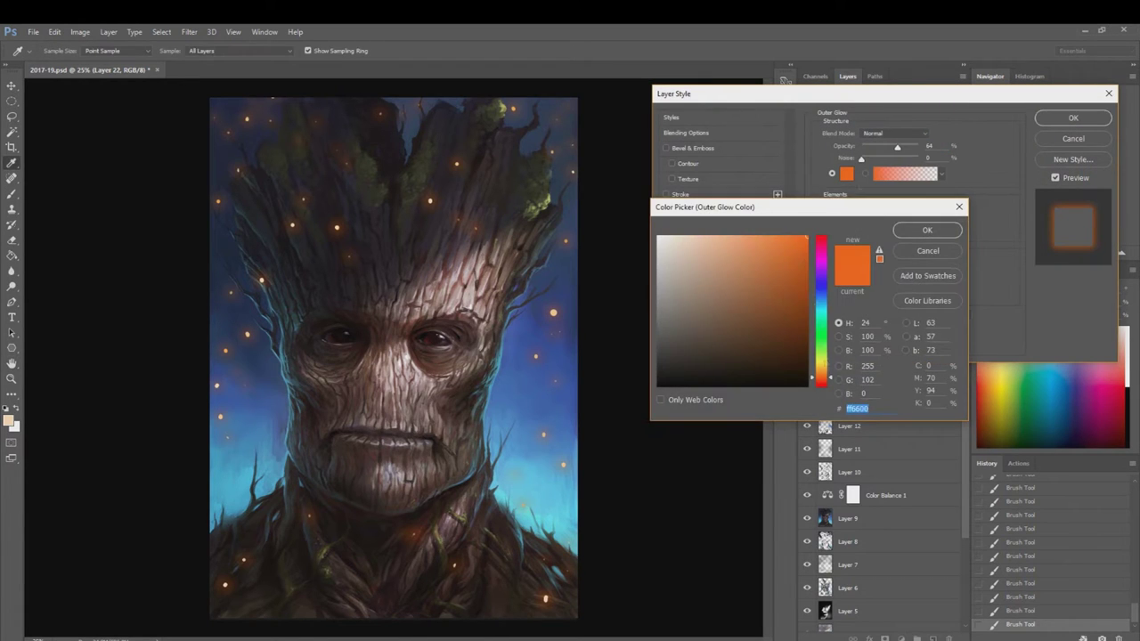
pyautogui.press('Return')
pyautogui.moveTo(888, 232); pyautogui.dragTo(880, 233)
pyautogui.press('Return')
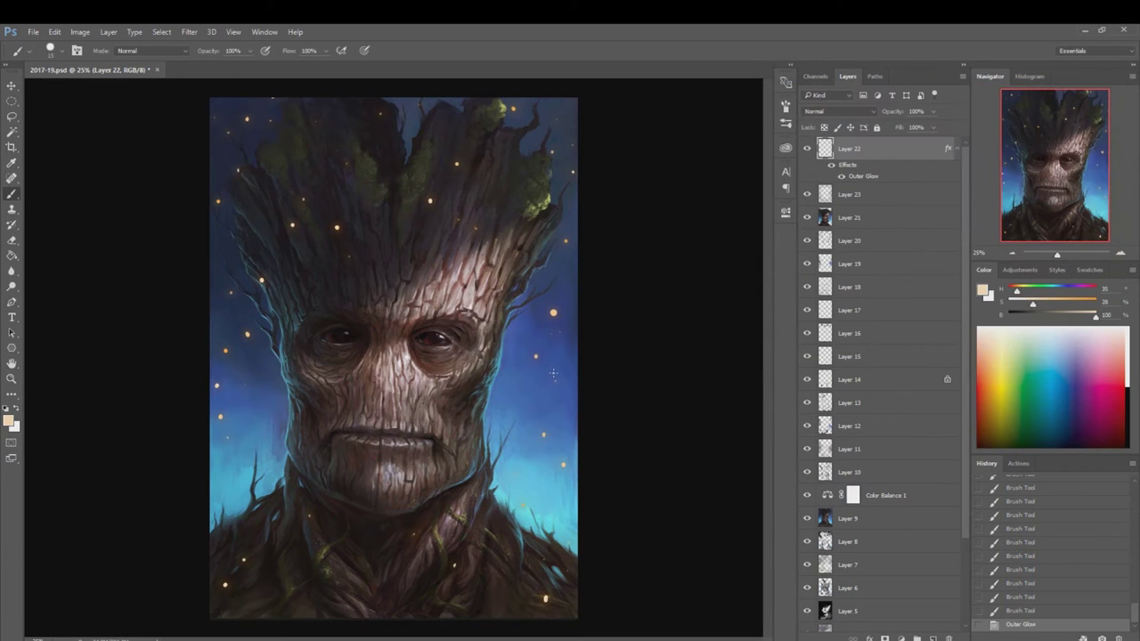
# - Add new empty Layer 24, reselect Layer 22, raise paint saturation to 44, and add Layer 25
pyautogui.hotkey('ctrl', 'shift', 'alt', 'n')
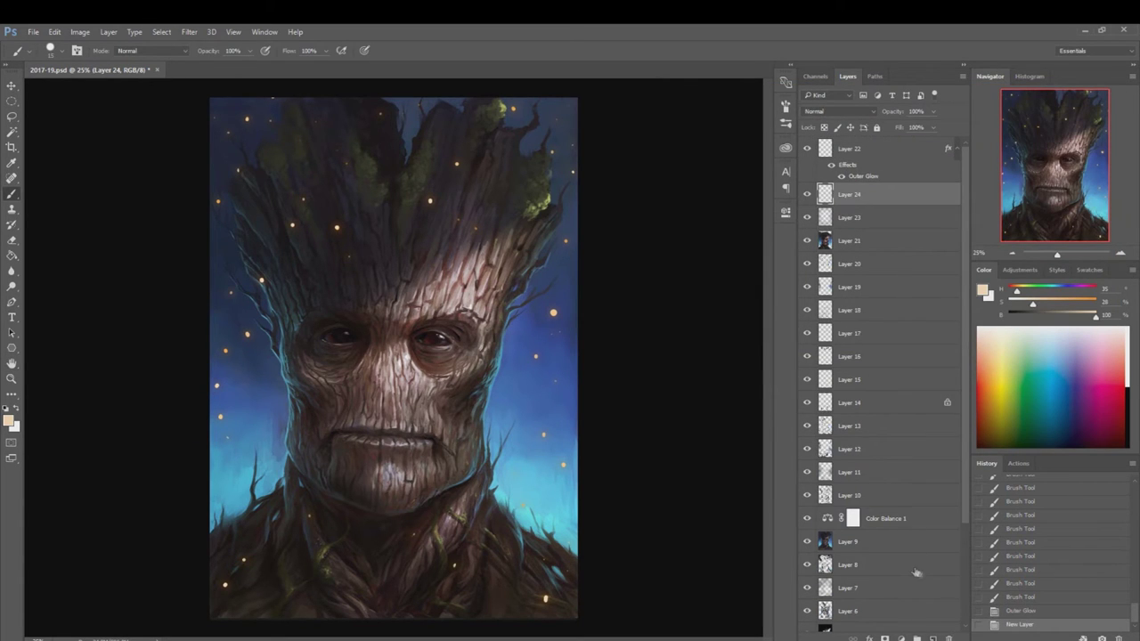
pyautogui.click(881, 149)
pyautogui.rightClick(442, 349)
pyautogui.moveTo(1033, 304); pyautogui.dragTo(1050, 305)
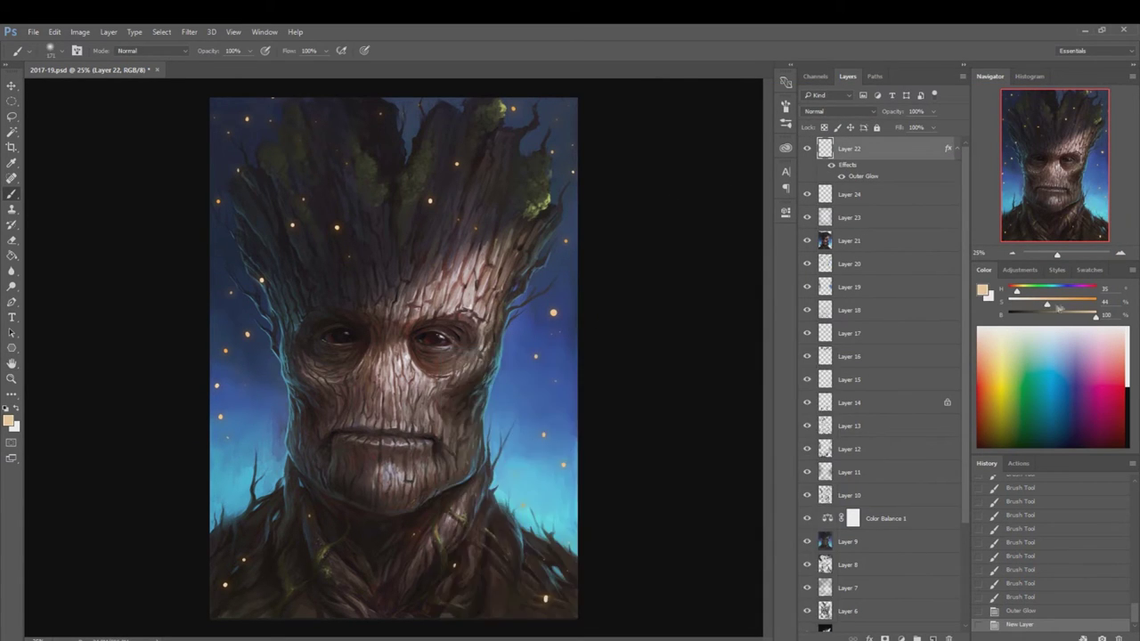
pyautogui.hotkey('ctrl', 'shift', 'alt', 'n')
# - Paint test orange light dots on Layer 25, then undo the large dots
pyautogui.click(553, 313)
pyautogui.rightClick(545, 341)
pyautogui.keyDown('alt'); pyautogui.click(553, 312); pyautogui.keyUp('alt')
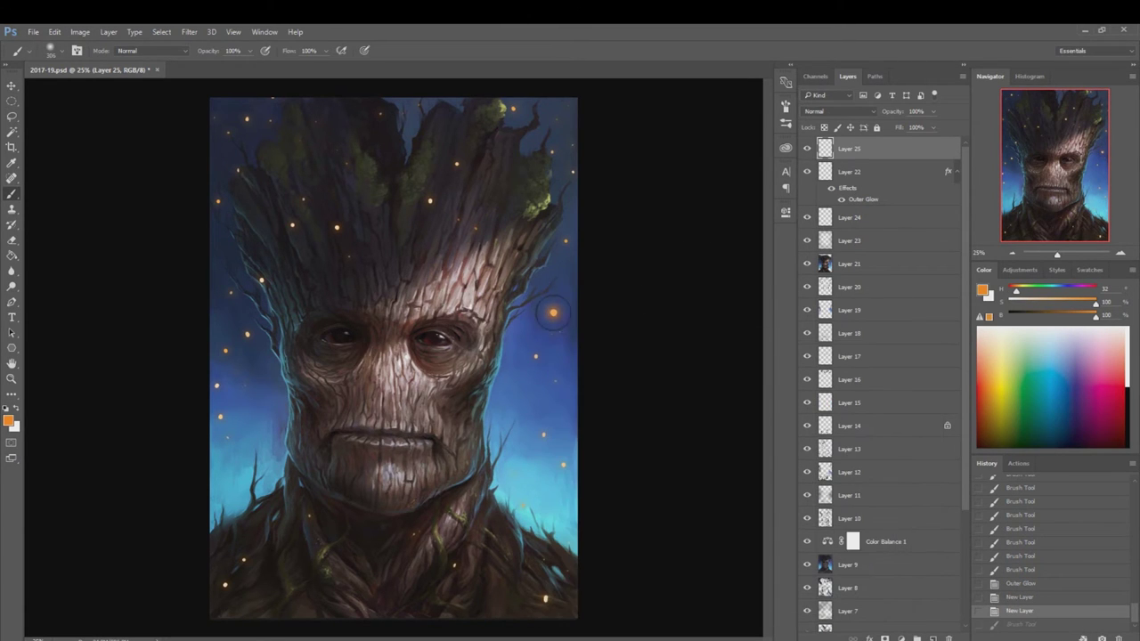
pyautogui.click(535, 354)
pyautogui.click(306, 329)
pyautogui.hotkey('ctrl', 'alt', 'z')
pyautogui.hotkey('ctrl', 'alt', 'z')
pyautogui.hotkey('ctrl', 'alt', 'z')
pyautogui.rightClick(506, 369)
pyautogui.moveTo(873, 481); pyautogui.dragTo(872, 534)
# - Paint soft light dots right of the face and along the left and bottom of the sky
pyautogui.press('Return')
pyautogui.click(553, 313)
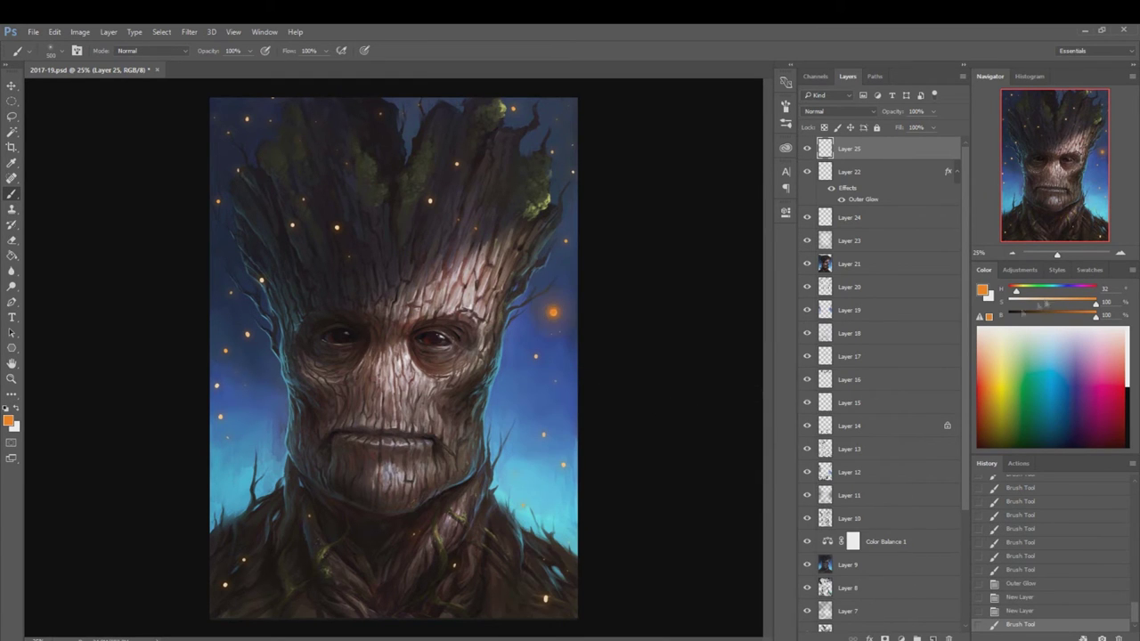
pyautogui.click(553, 312)
pyautogui.keyDown('alt'); pyautogui.click(553, 312); pyautogui.keyUp('alt')
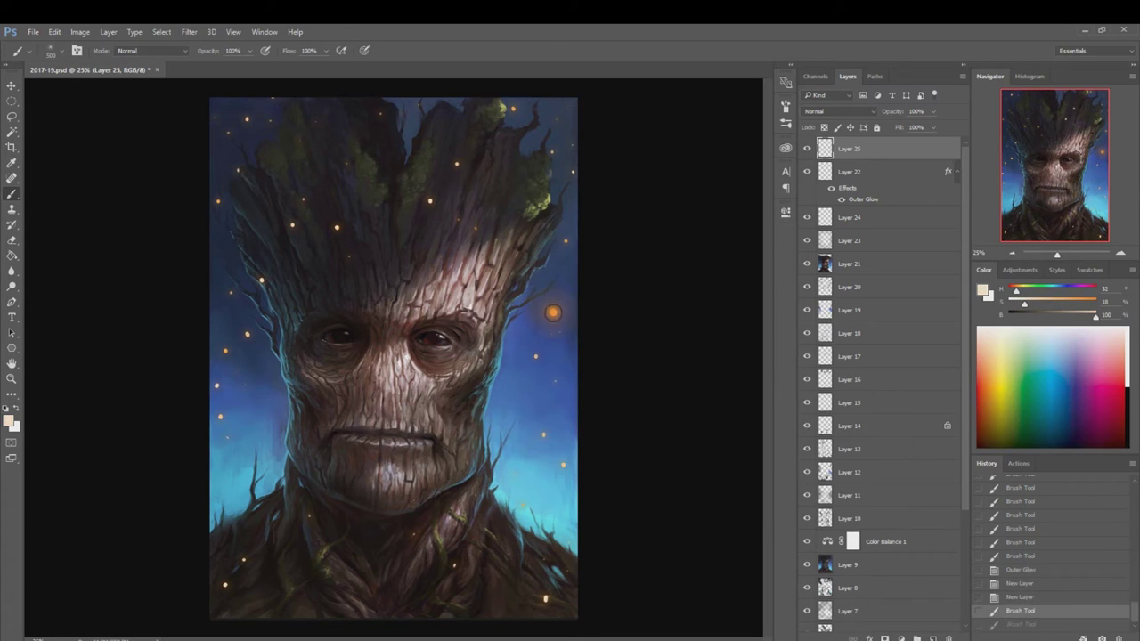
pyautogui.click(262, 280)
pyautogui.click(247, 118)
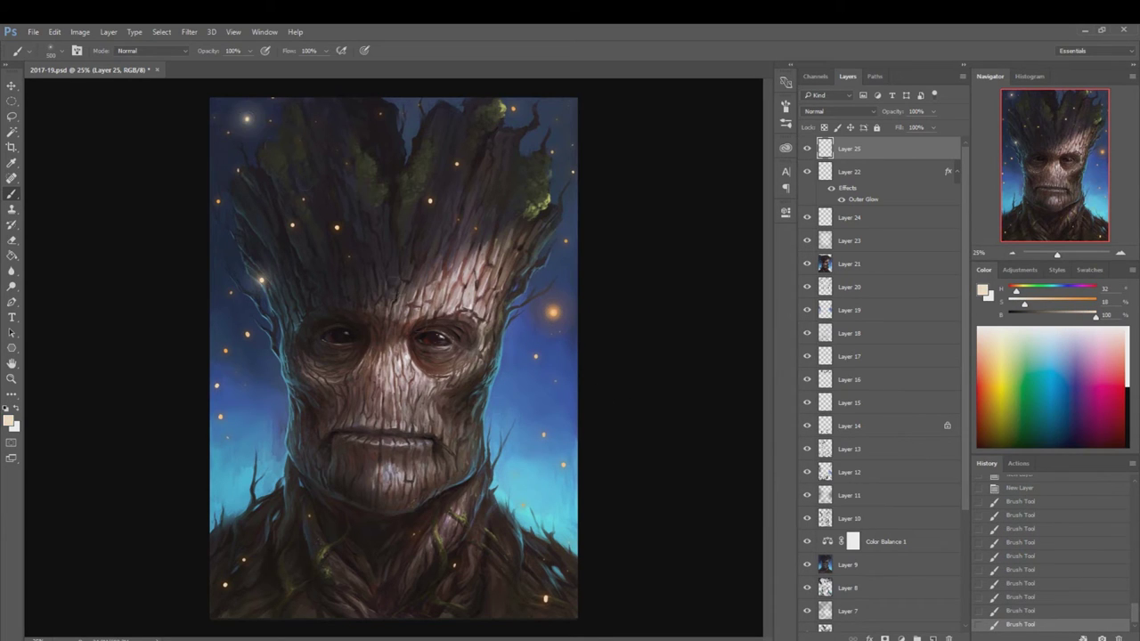
pyautogui.click(244, 559)
pyautogui.click(545, 594)
pyautogui.click(242, 338)
# - Add more soft bokeh dots in the upper sky, right sky and left edge
pyautogui.click(216, 384)
pyautogui.click(512, 109)
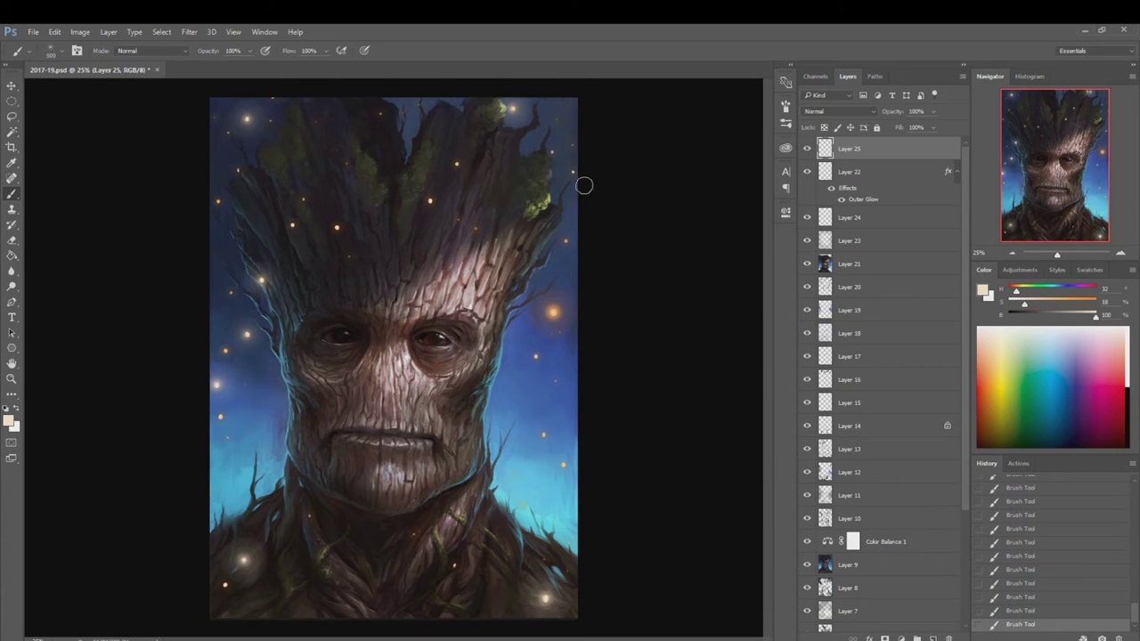
pyautogui.click(571, 169)
pyautogui.click(429, 200)
pyautogui.click(535, 389)
pyautogui.click(253, 408)
pyautogui.click(239, 447)
pyautogui.click(222, 199)
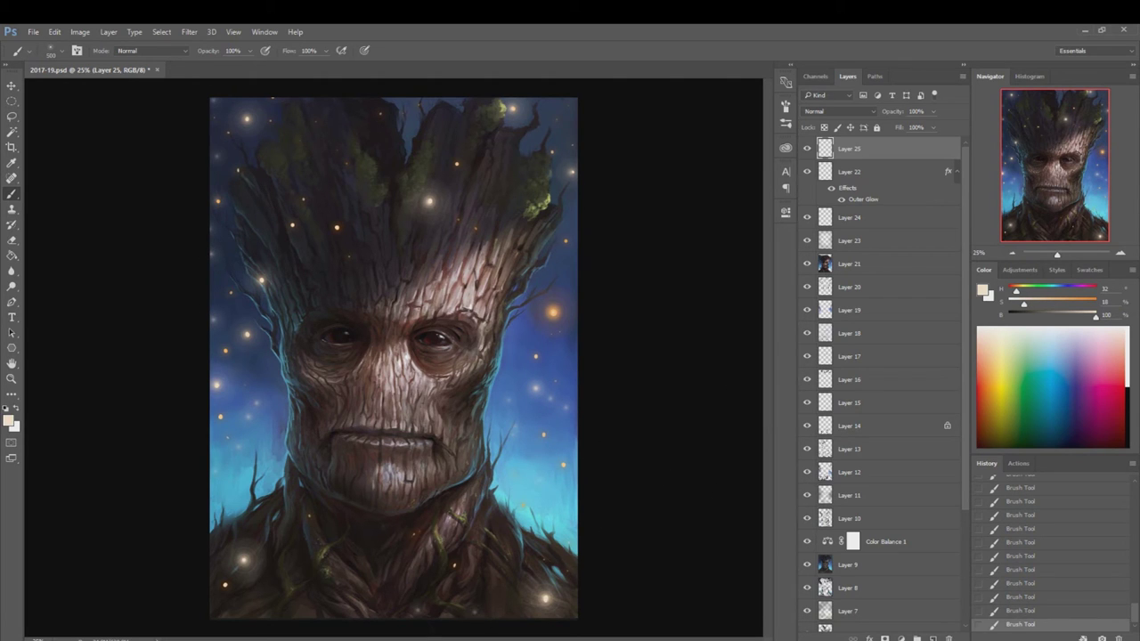
# - Paste a merged copy of all layers, try auto corrections, then undo back to before the paste
pyautogui.hotkey('ctrl', 'a')
pyautogui.hotkey('ctrl', 'shift', 'c')
pyautogui.hotkey('ctrl', 'v')
pyautogui.click(80, 33)
pyautogui.click(98, 99)
pyautogui.click(80, 33)
pyautogui.click(97, 89)
pyautogui.click(1024, 569)
pyautogui.click(189, 32)
pyautogui.click(222, 42)
# - Paste the merged copy as Layer 26 and apply Auto Tone, Auto Contrast and Auto Color
pyautogui.hotkey('ctrl', 'v')
pyautogui.click(80, 33)
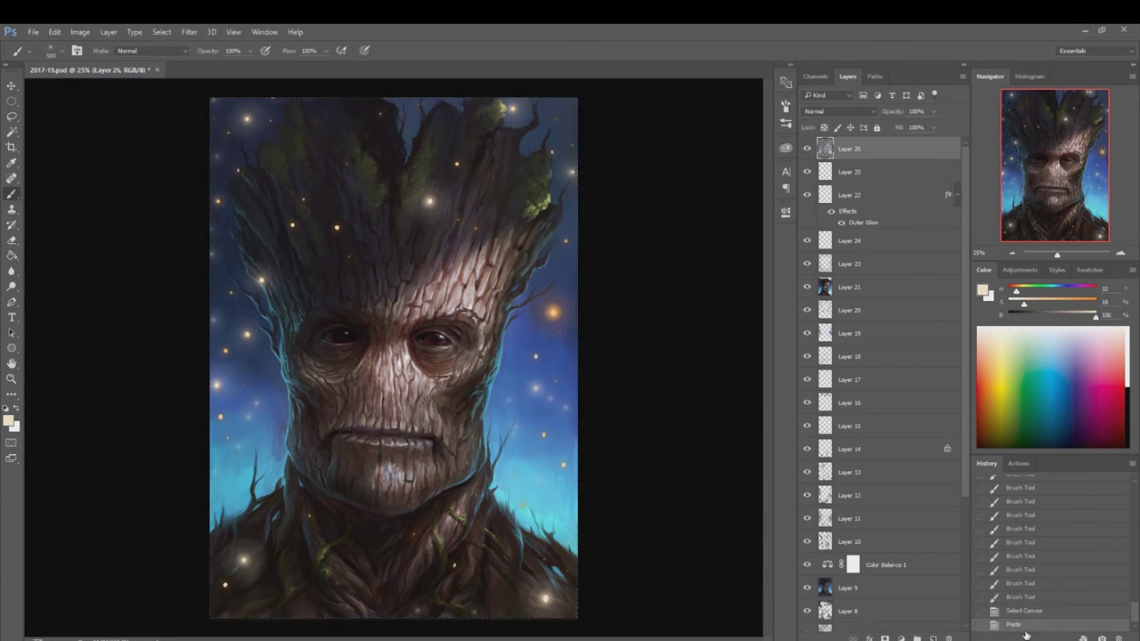
pyautogui.click(98, 80)
pyautogui.click(80, 33)
pyautogui.click(98, 89)
pyautogui.click(80, 33)
pyautogui.click(98, 99)
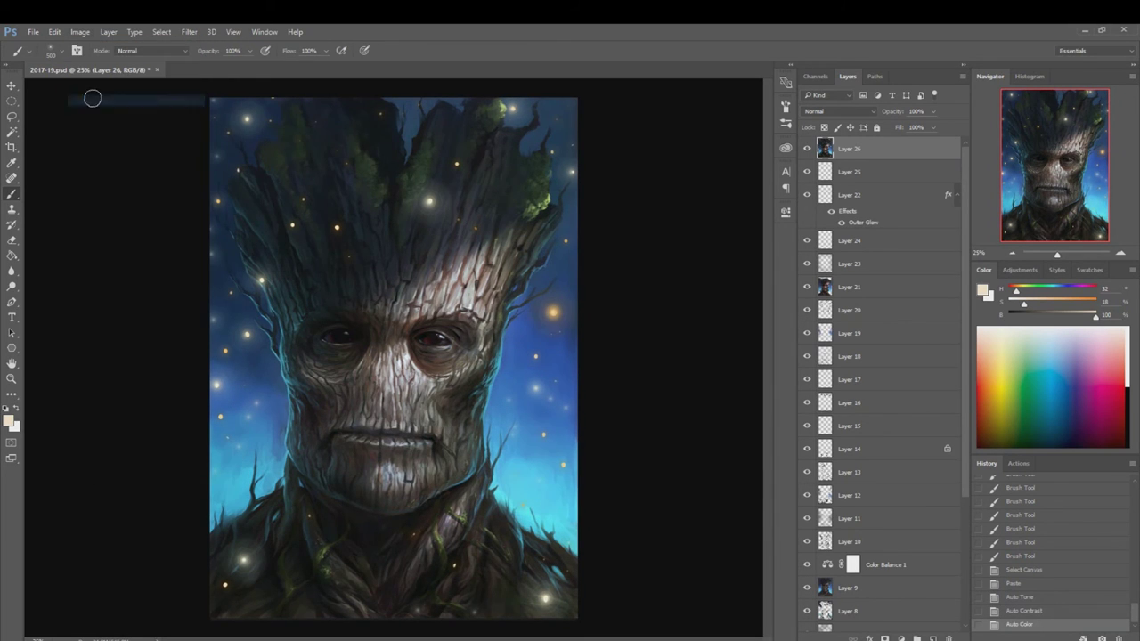
# - Raise Brightness/Contrast brightness to 63 on the merged copy
pyautogui.click(80, 33)
pyautogui.click(249, 62)
pyautogui.moveTo(738, 138); pyautogui.dragTo(761, 136)
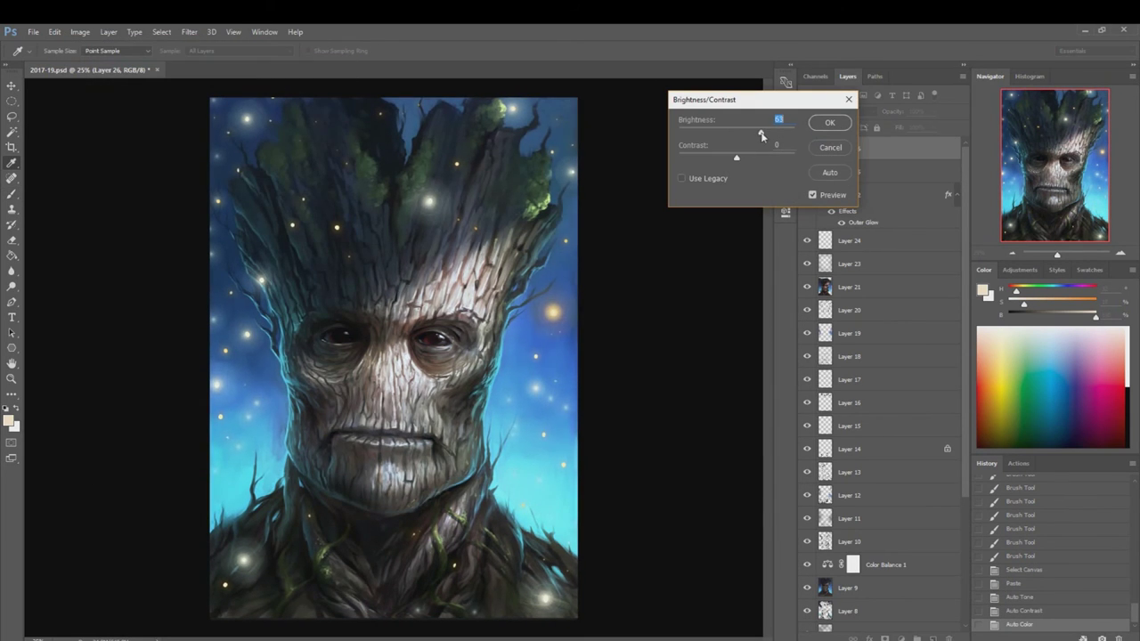
pyautogui.click(829, 122)
# - Apply Color Balance shifting midtones toward red and away from blue, then sharpen the image
pyautogui.click(80, 33)
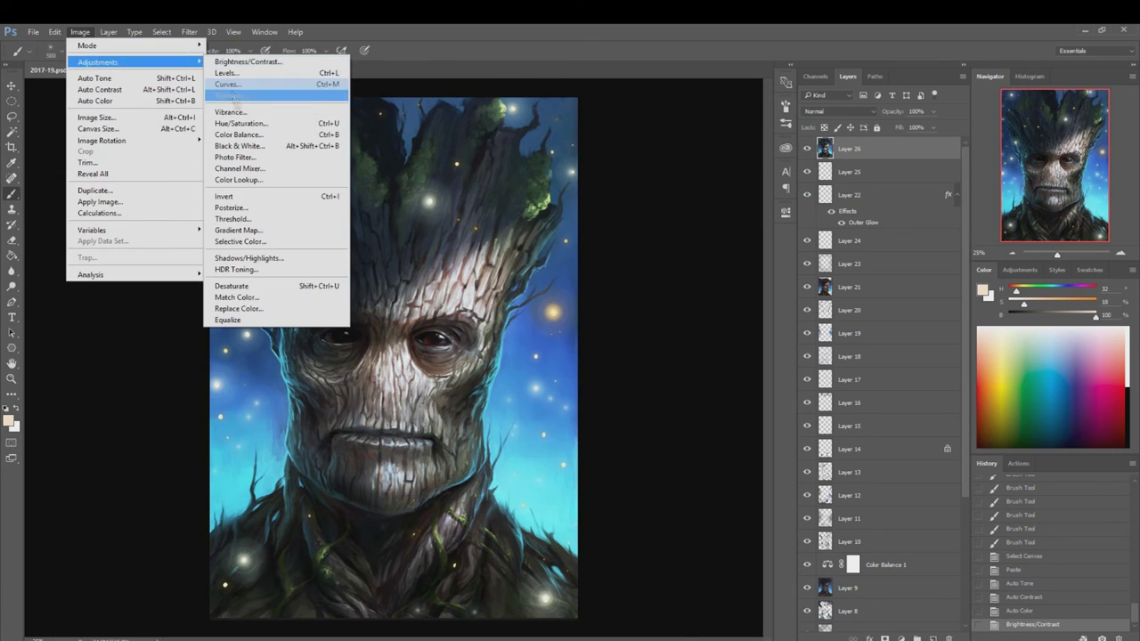
pyautogui.click(267, 126)
pyautogui.moveTo(862, 181); pyautogui.dragTo(859, 194)
pyautogui.moveTo(861, 209)
pyautogui.mouseDown()
pyautogui.moveTo(870, 181)
pyautogui.moveTo(854, 214)
pyautogui.moveTo(863, 194)
pyautogui.mouseUp()
pyautogui.click(768, 243)
pyautogui.click(895, 243)
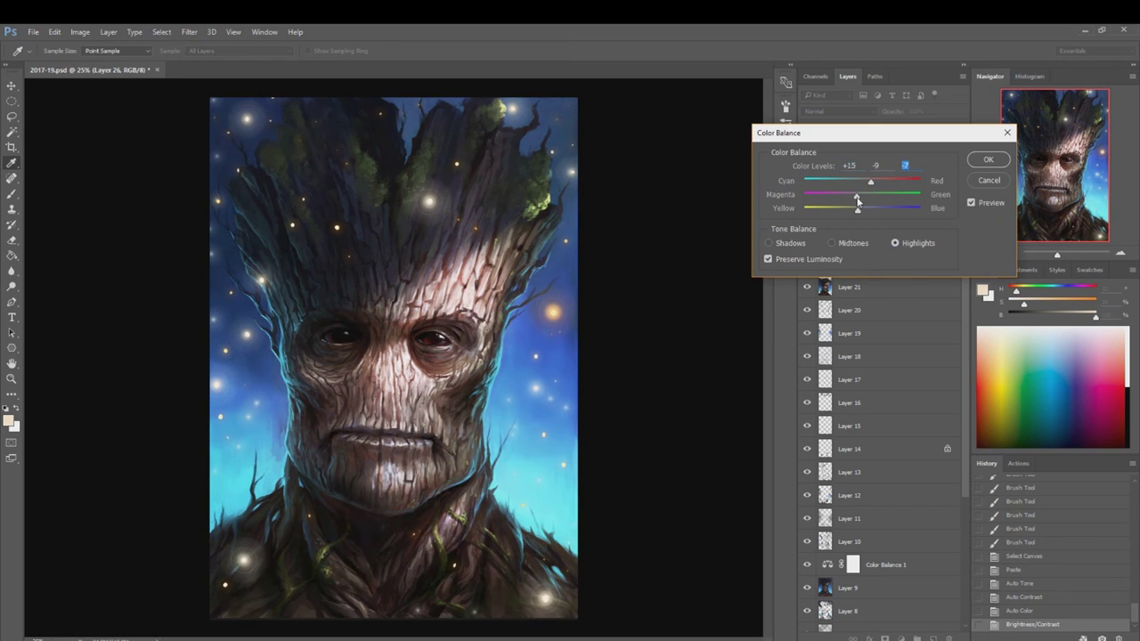
pyautogui.click(987, 159)
pyautogui.press('b')
pyautogui.click(188, 32)
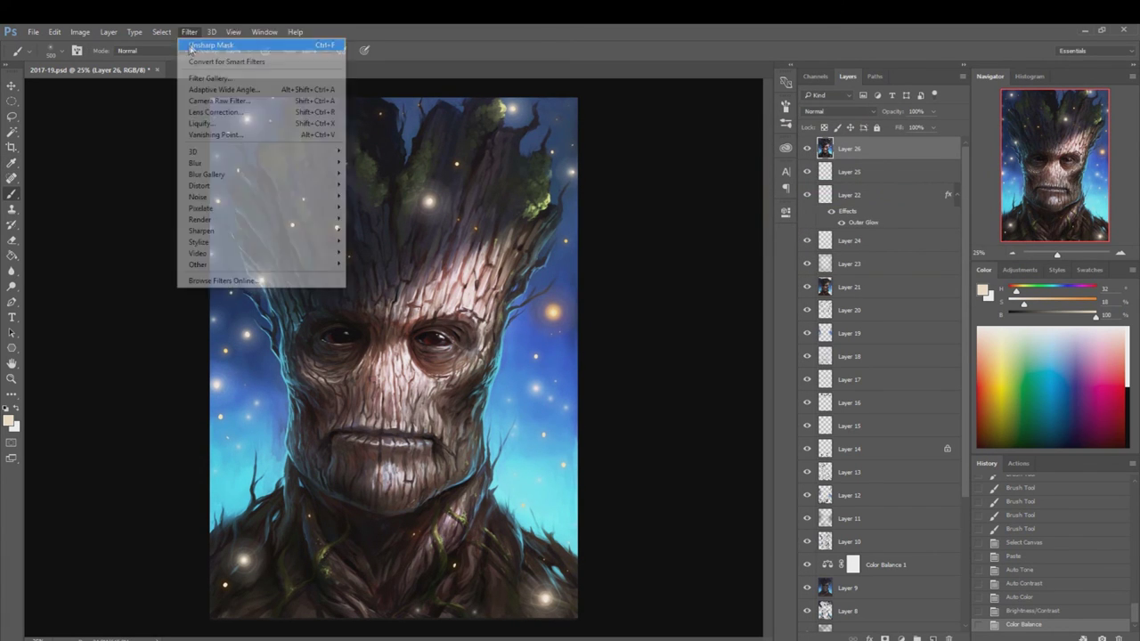